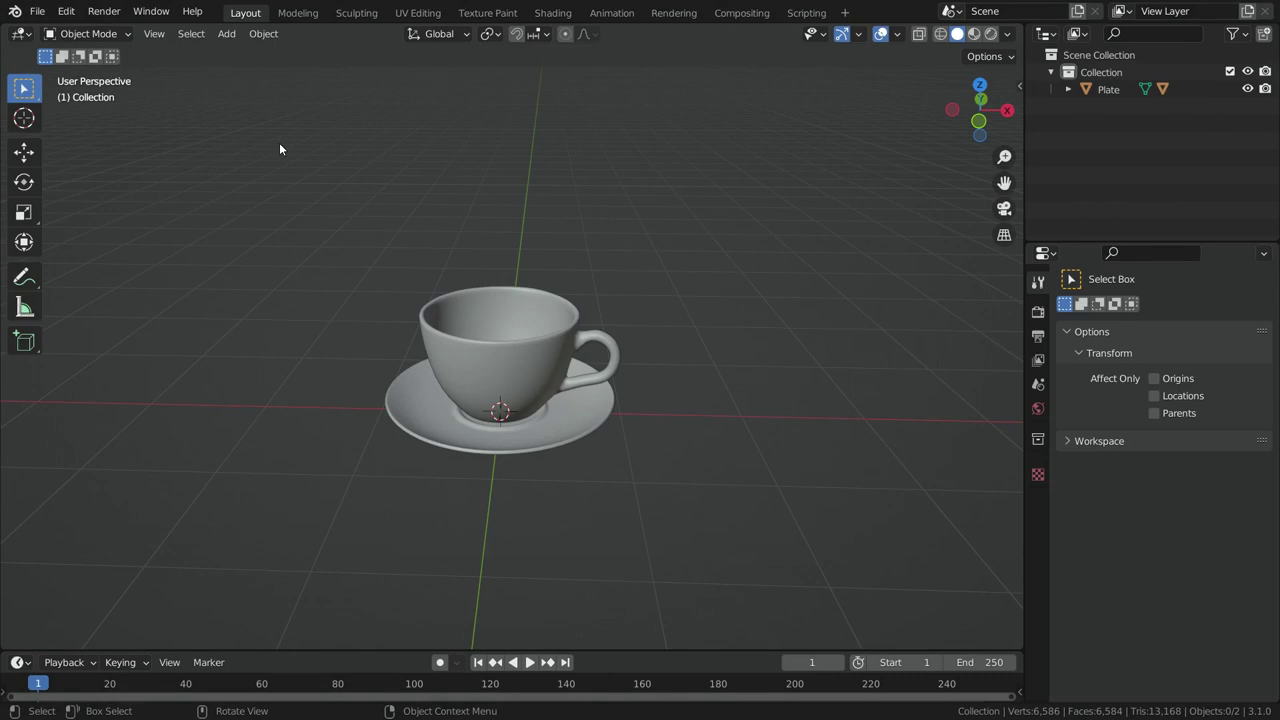
- Add a cube mesh around the cup and show the scene in wireframe from the front view
key(shift+a)
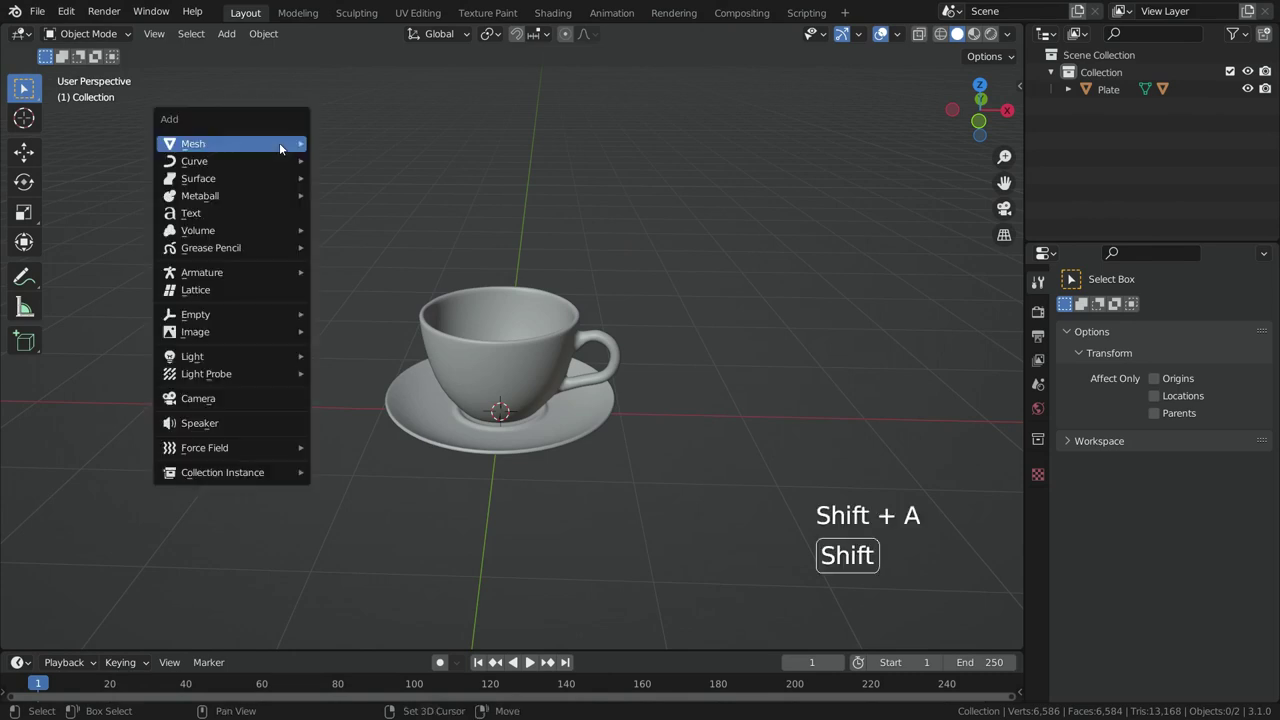
mouse_move(279, 142)
click(337, 158)
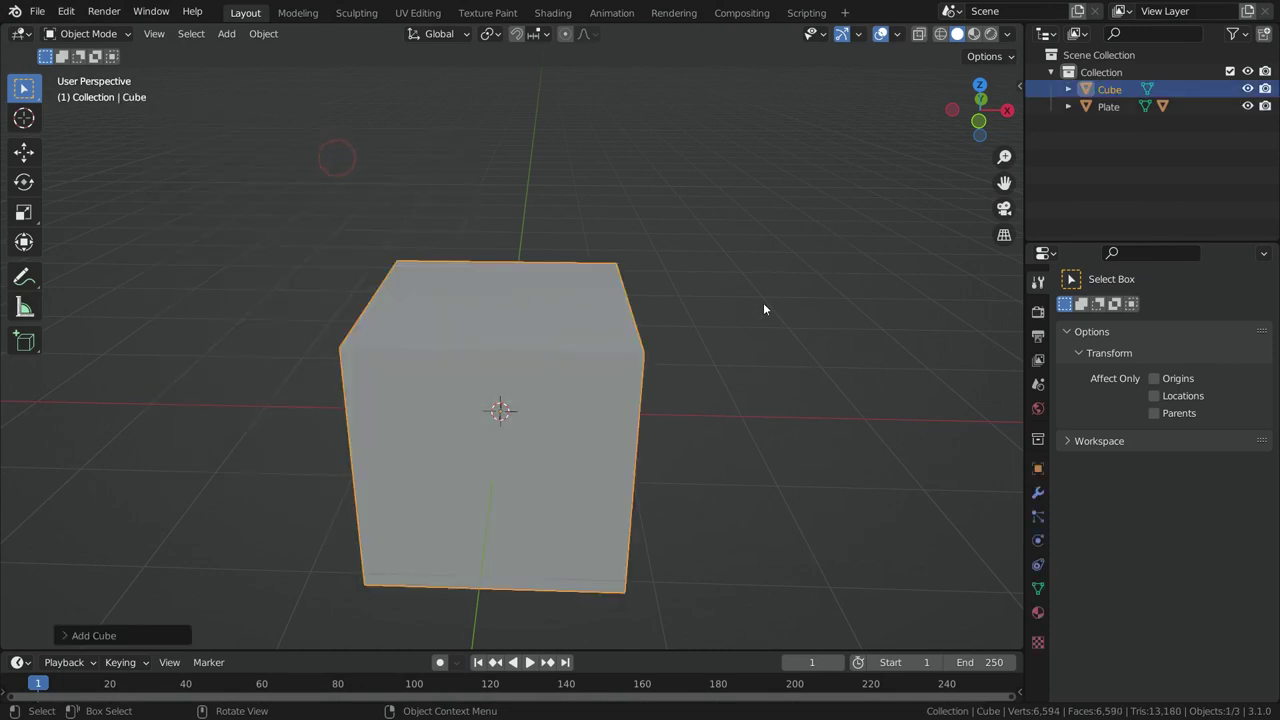
key(z)
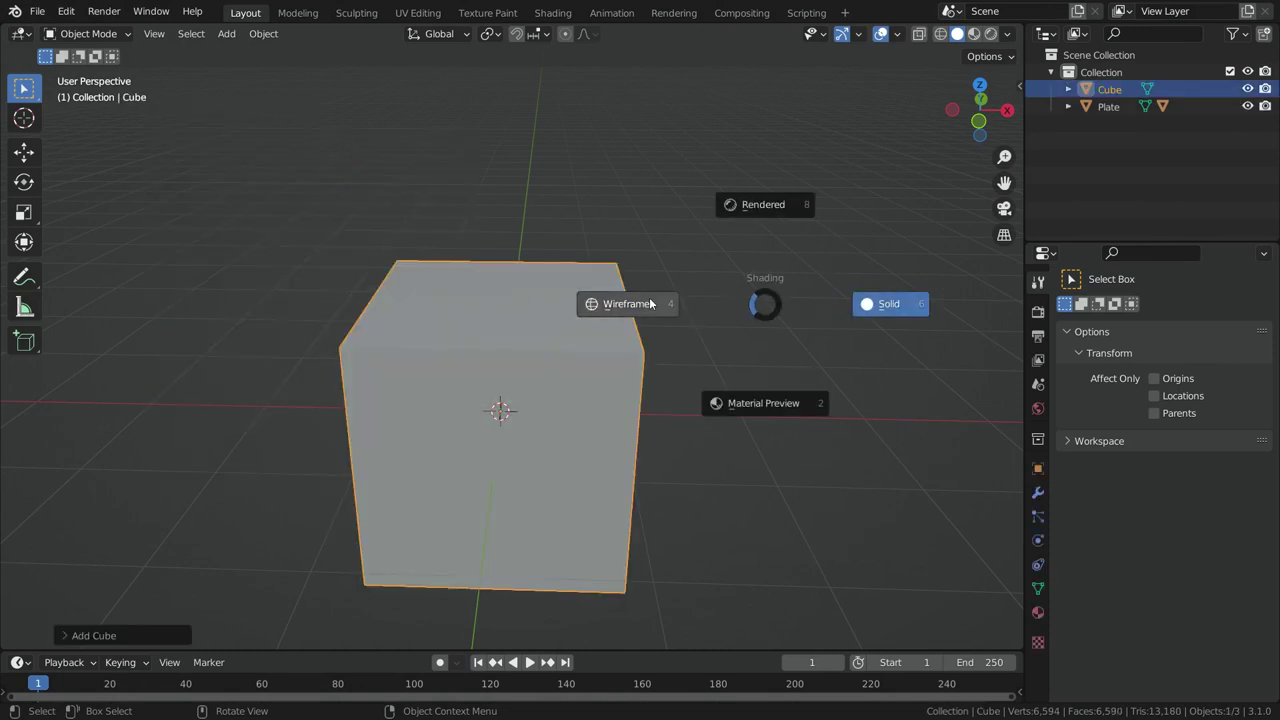
click(649, 299)
key(KP_1)
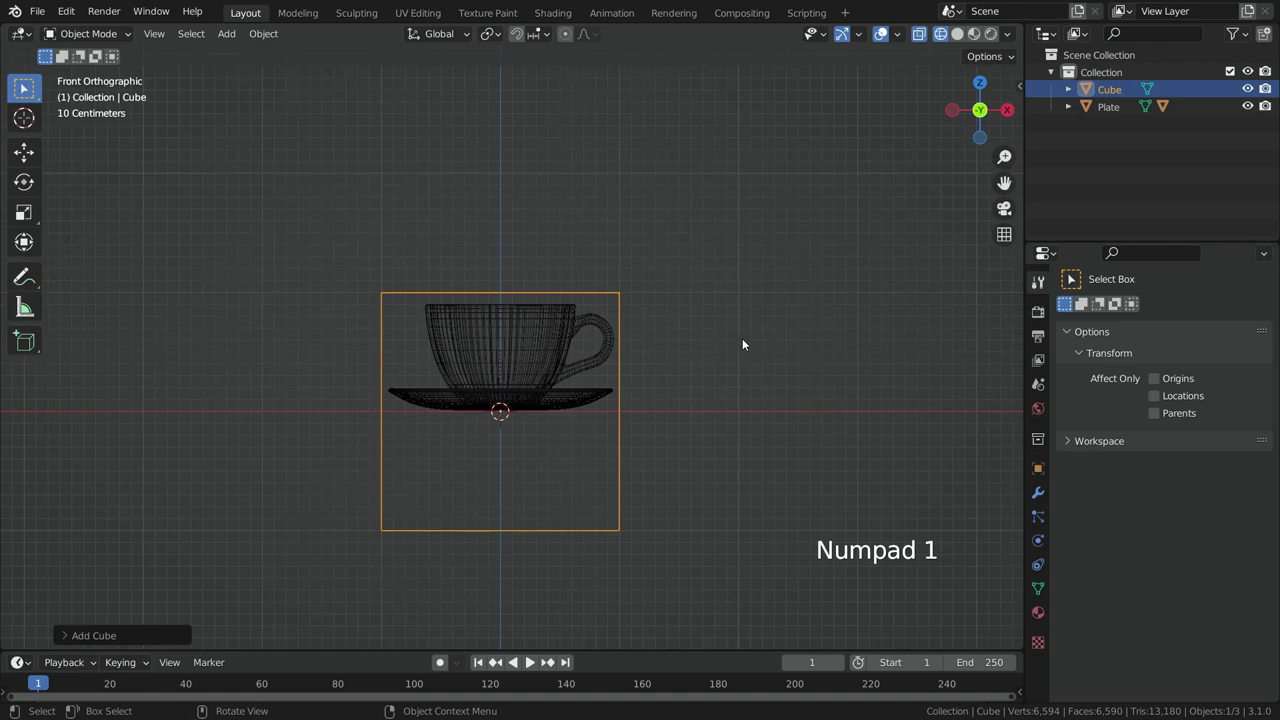
- Raise the cube along Z until its base lines up with the underside of the plate at ground level
key(g)
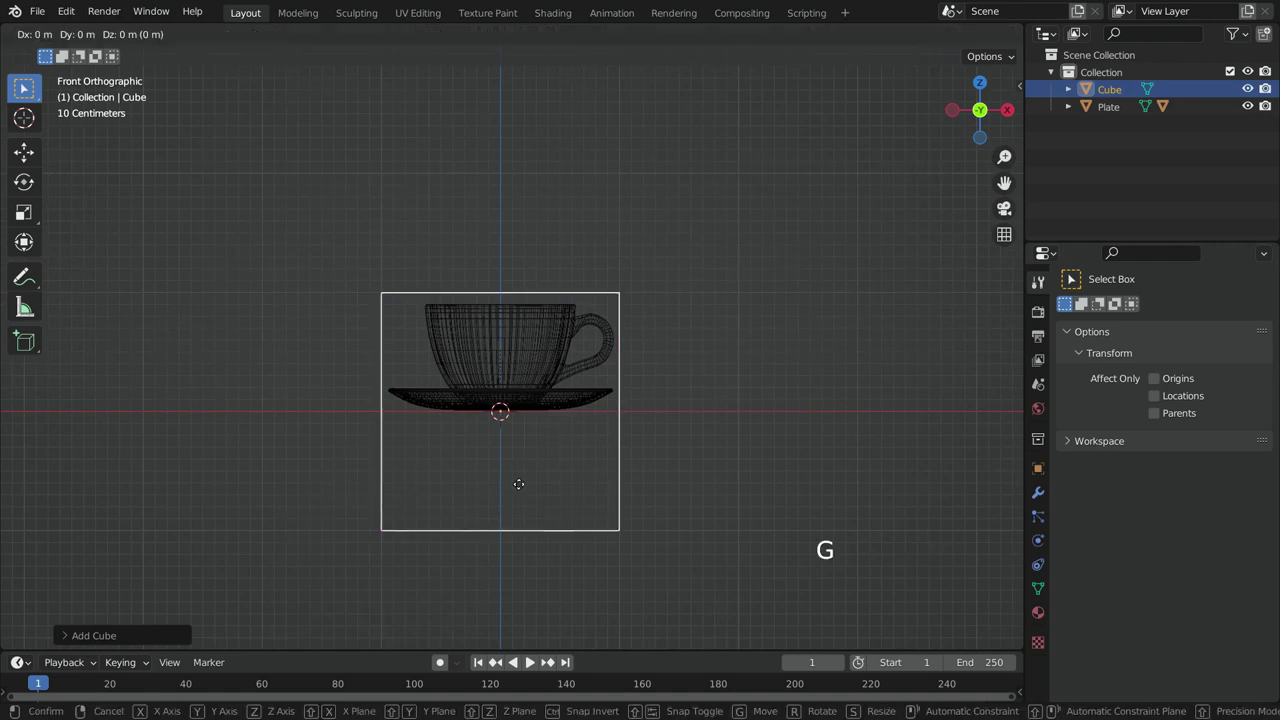
key(z)
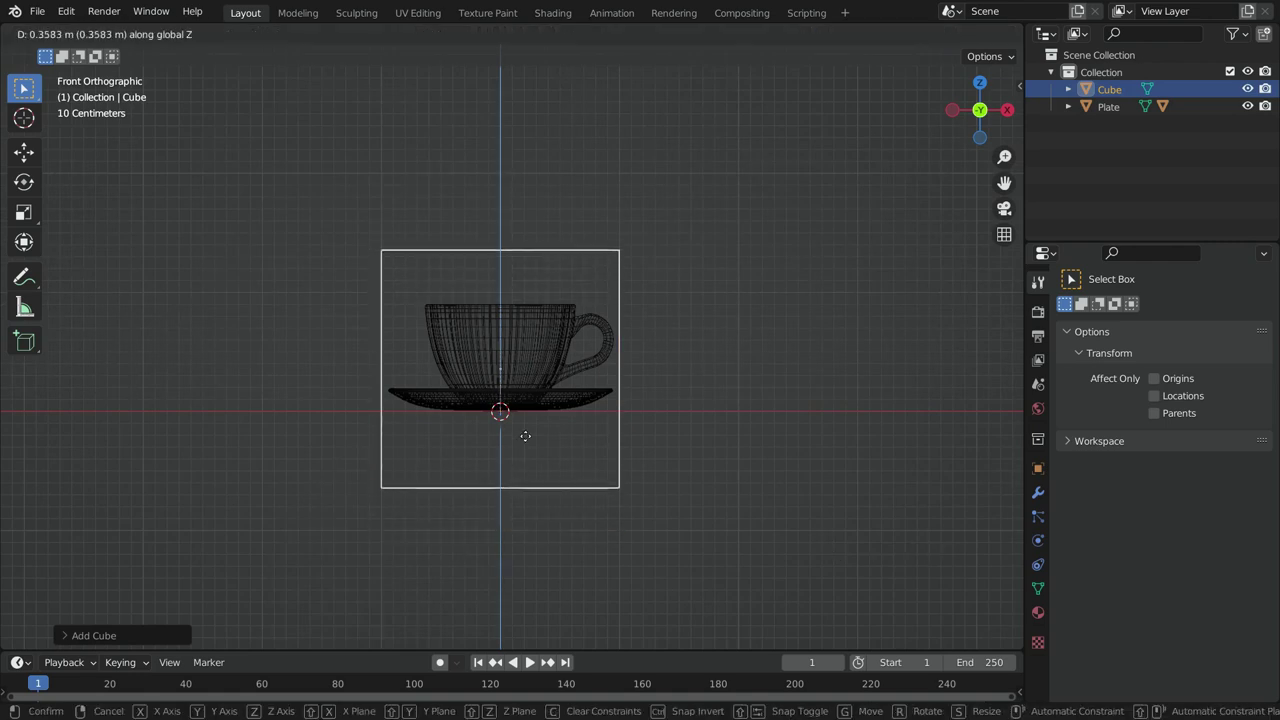
click(533, 369)
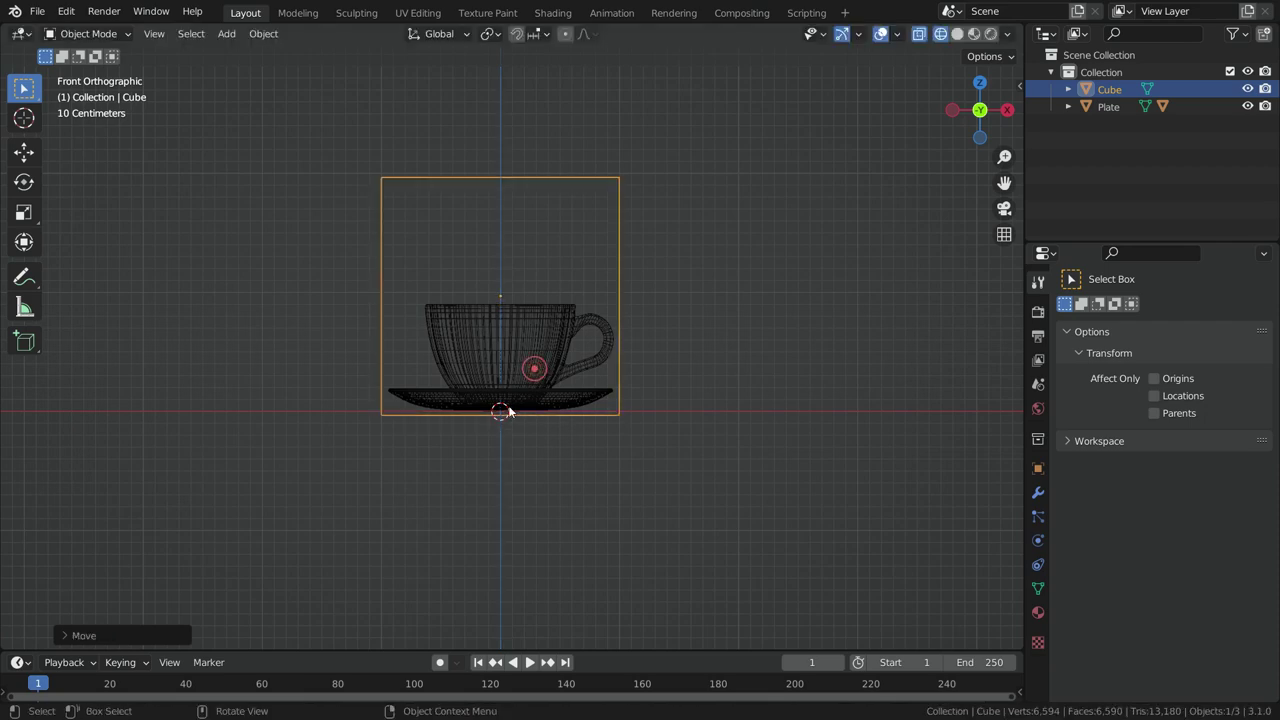
scroll(507, 401, up, 5)
scroll(507, 401, up, 2)
key(g)
key(z)
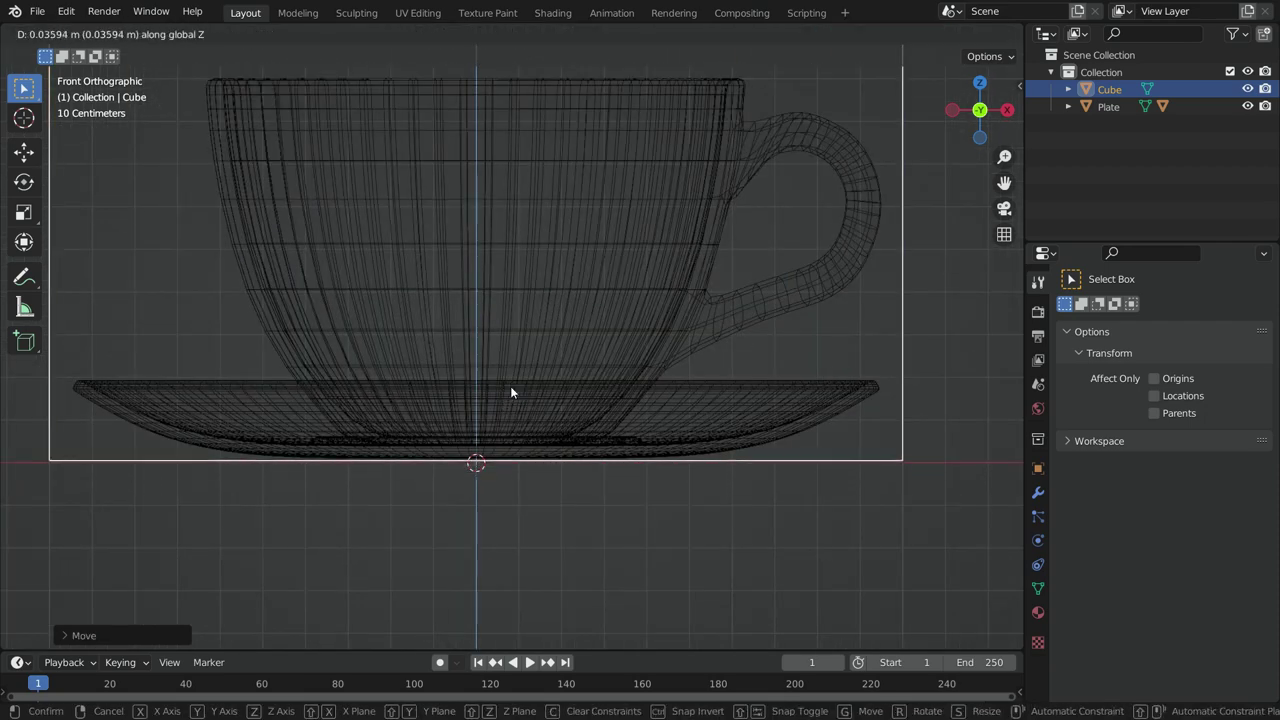
click(510, 388)
- Rename the cube as Fluid Domain
scroll(510, 388, down, 8)
scroll(535, 405, up, 2)
double_click(1126, 90)
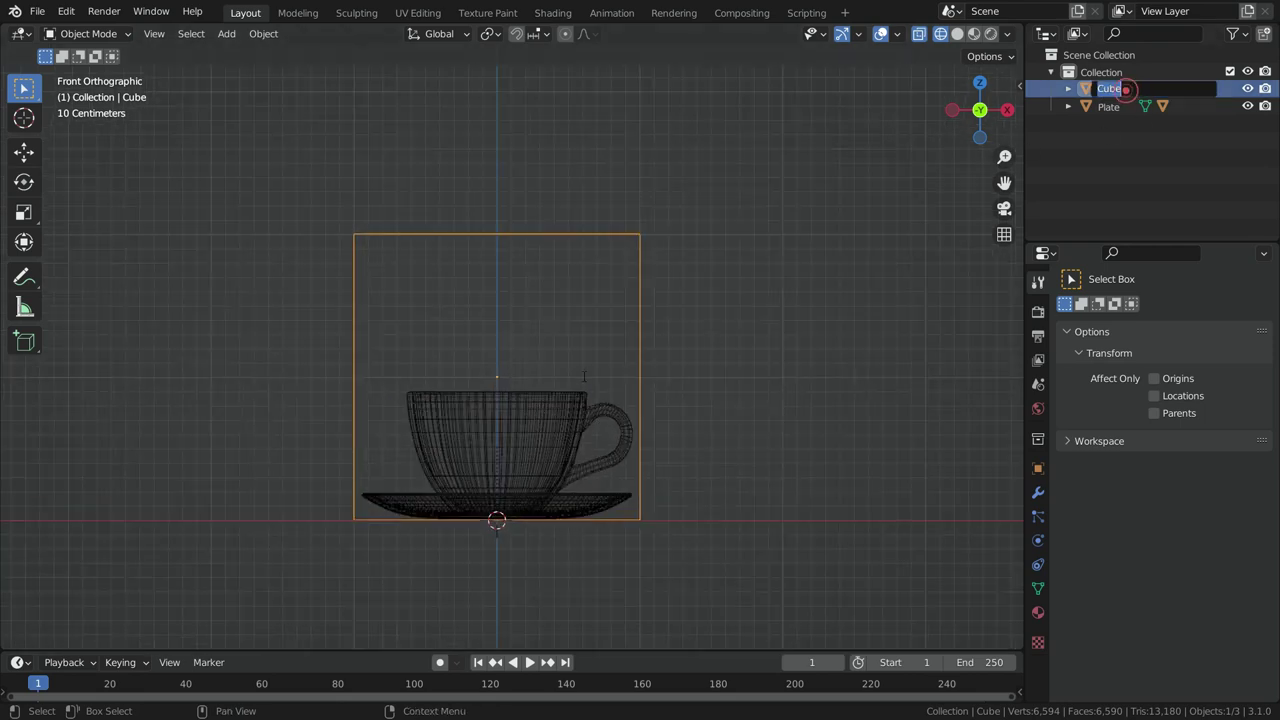
text(Fluid Domain)
key(Return)
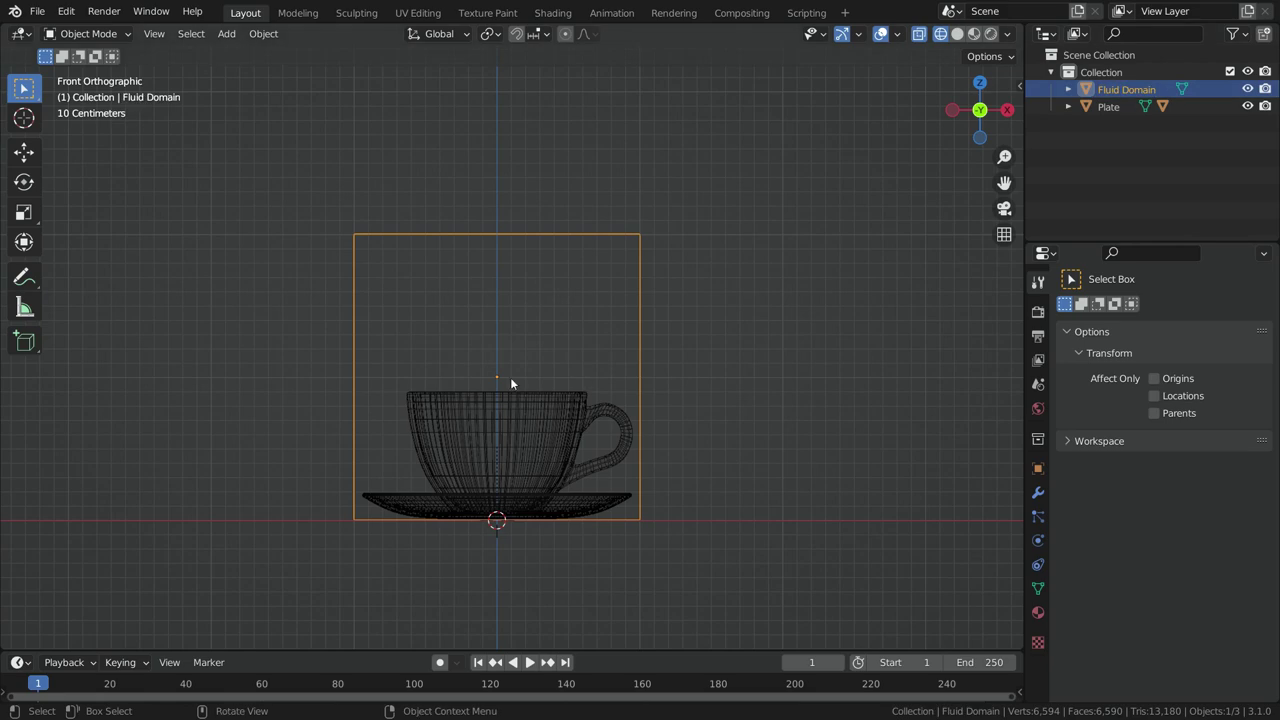
- Add a UV sphere, scale it to about 0.07, and move it about 0.7 m along X and 1.8 m up inside the domain
key(shift+a)
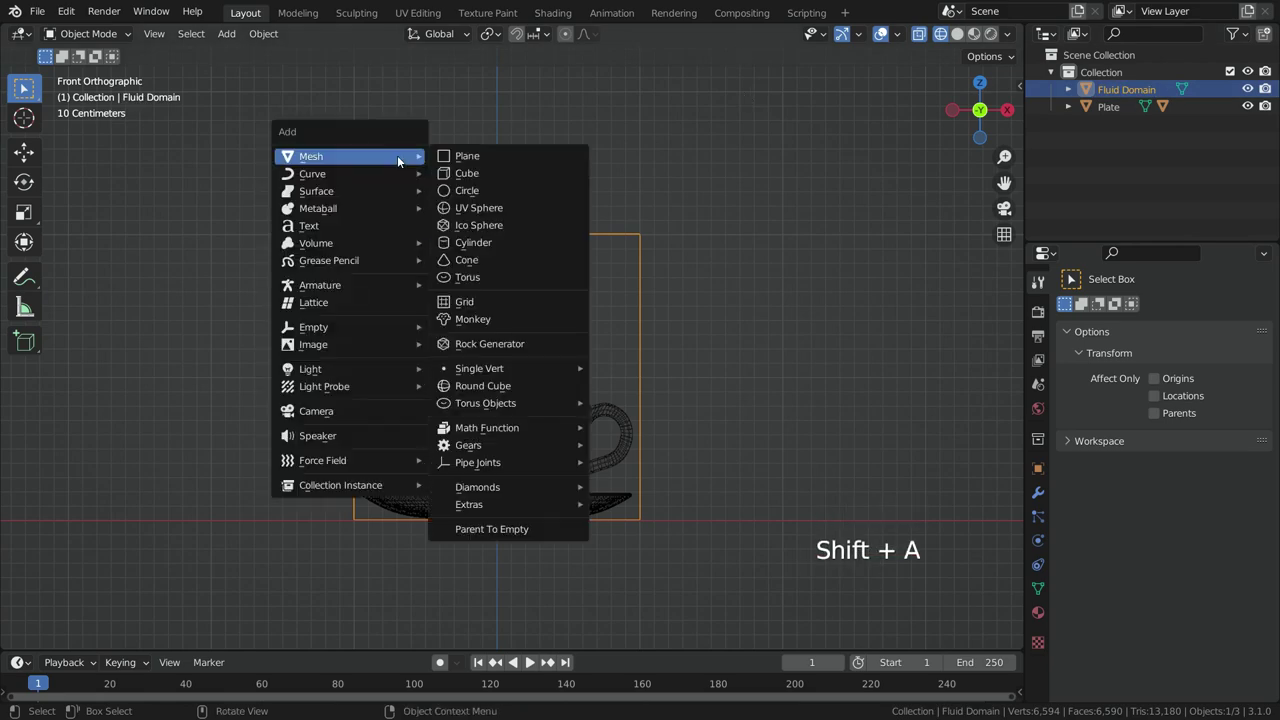
click(487, 208)
key(s)
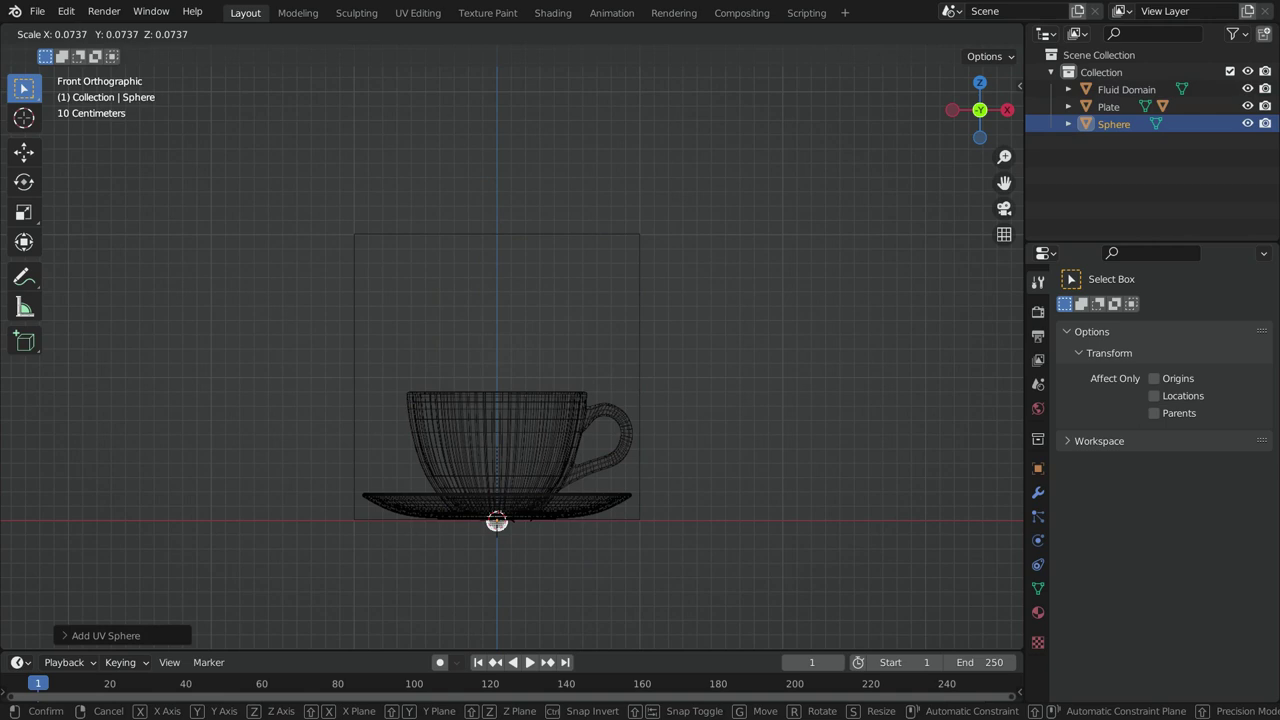
click(513, 539)
key(g)
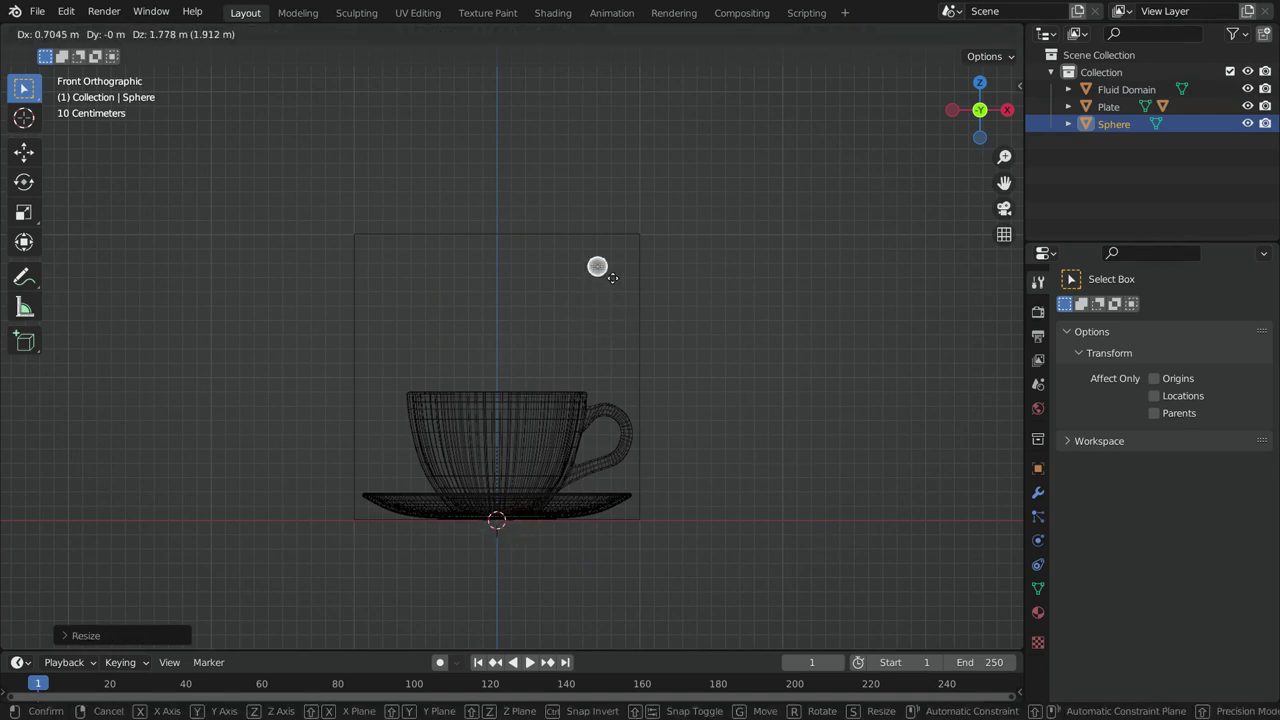
click(611, 274)
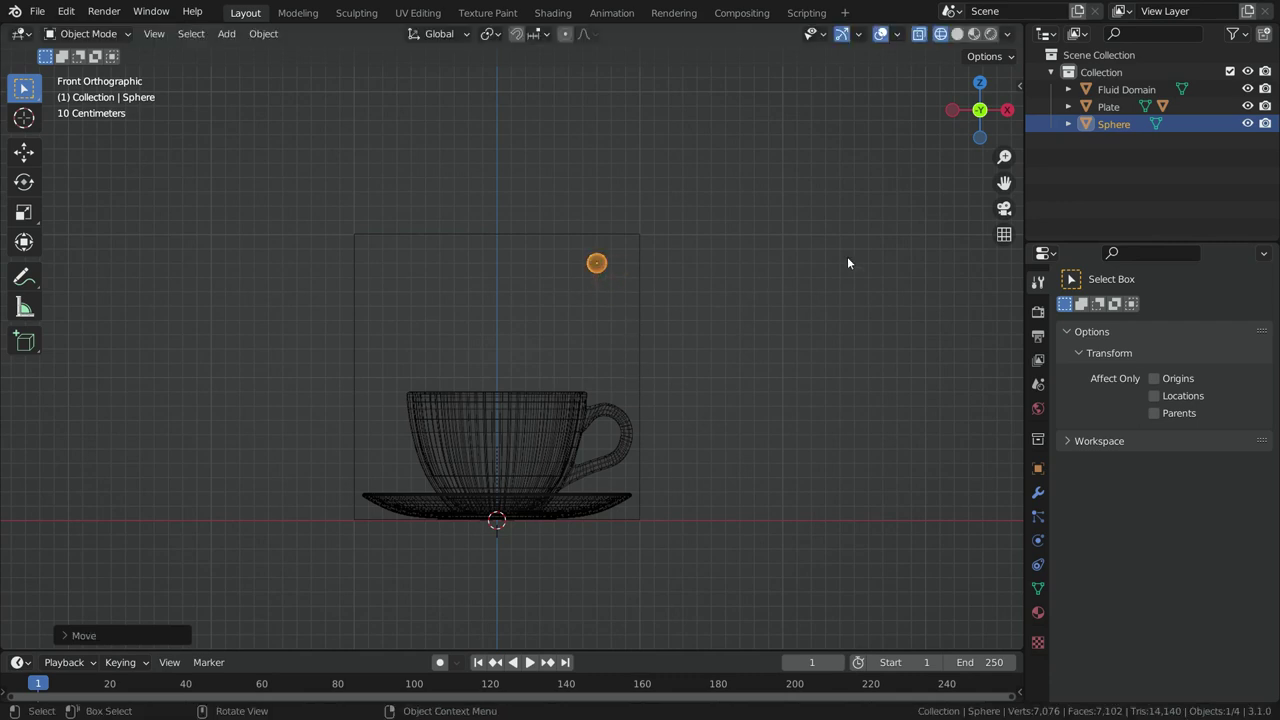
- Rename the small sphere as Fluid Inflow Object
double_click(1114, 123)
text(Fluid Inflow Object)
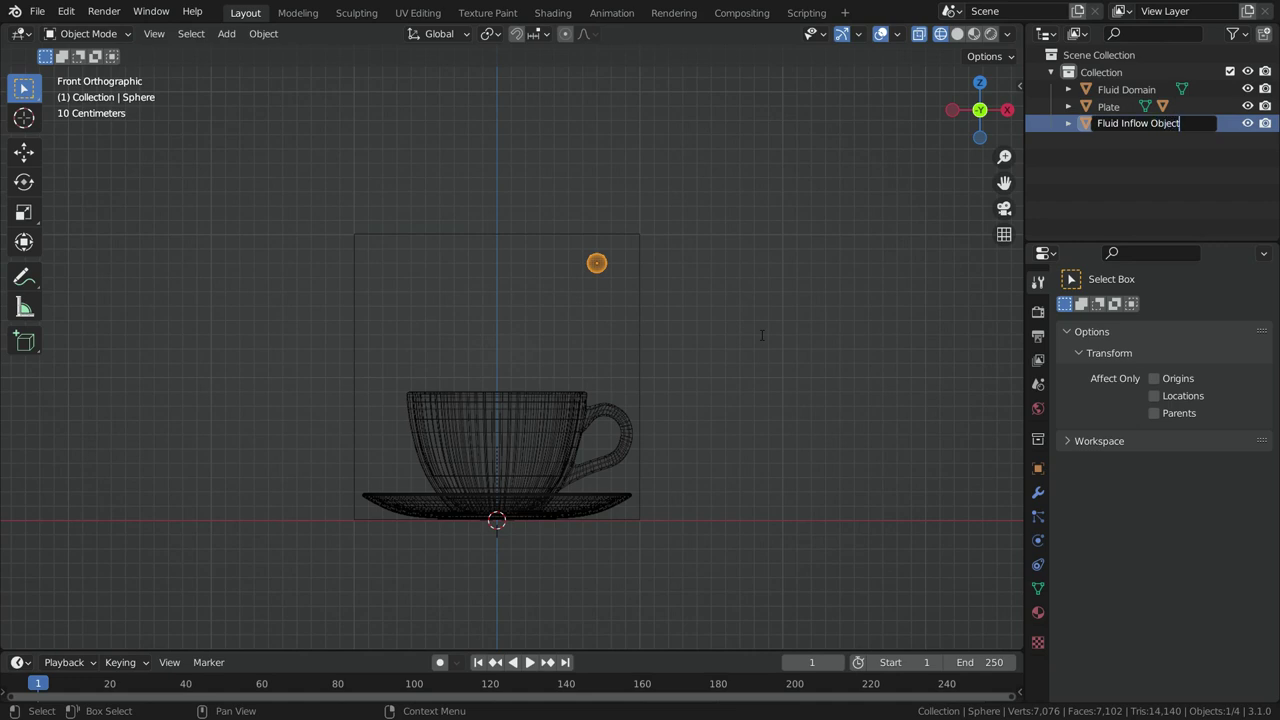
key(Return)
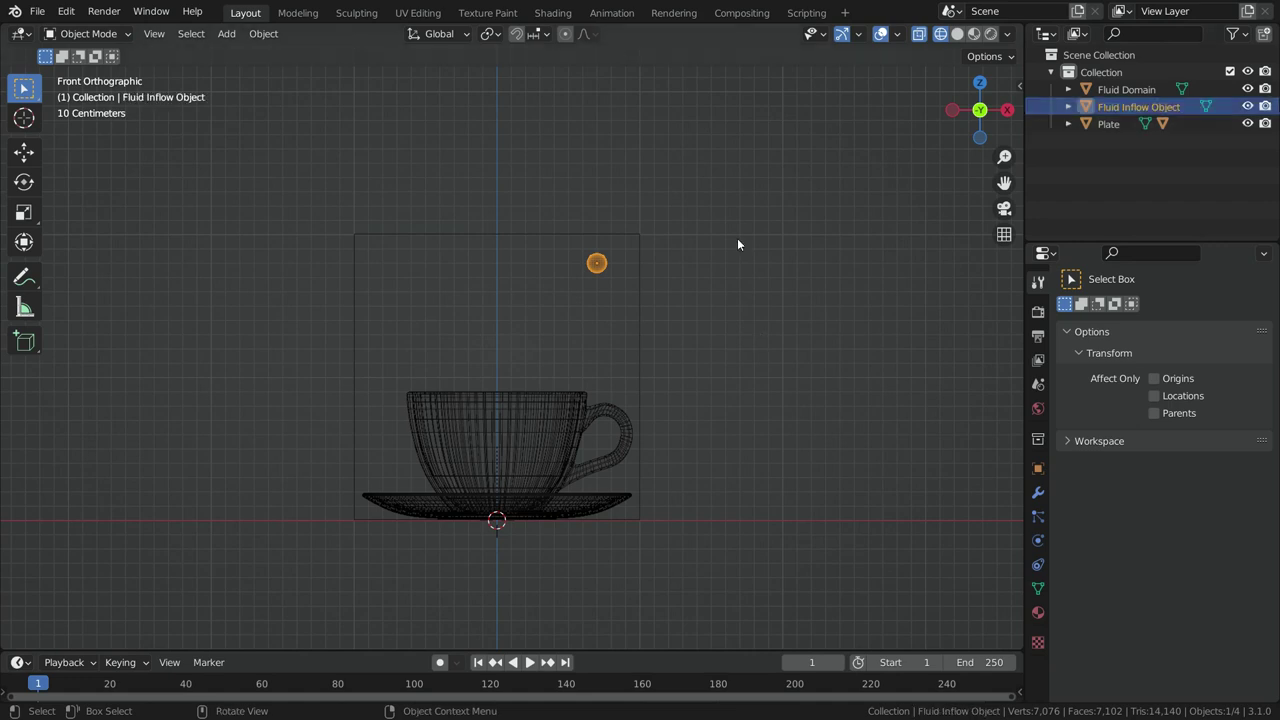
- Give the Fluid Domain cube fluid physics with the type Domain
click(487, 236)
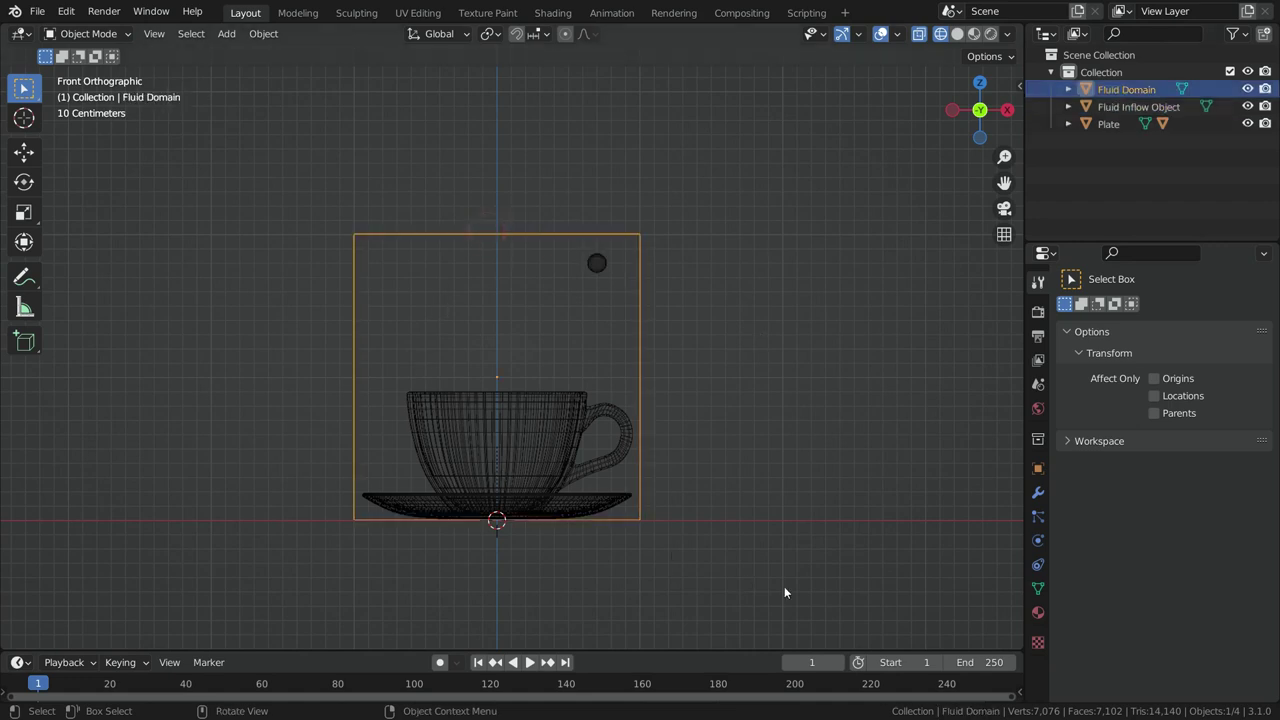
click(1037, 540)
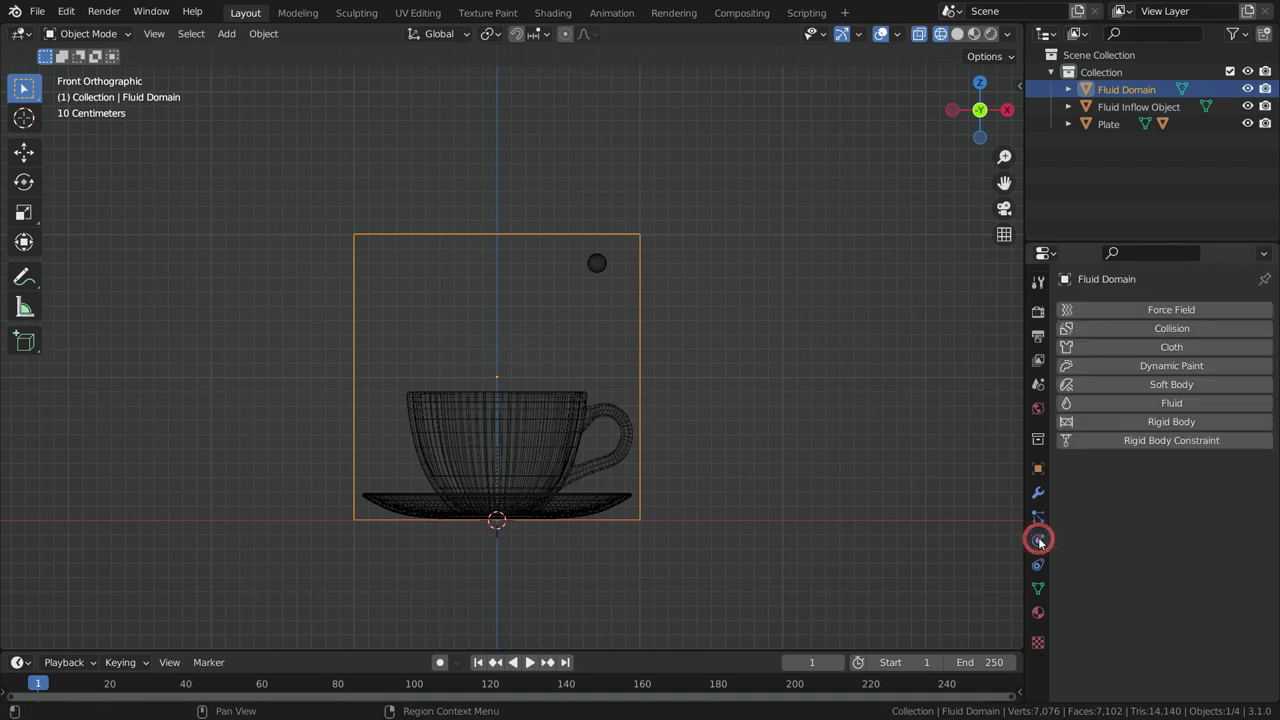
click(1171, 403)
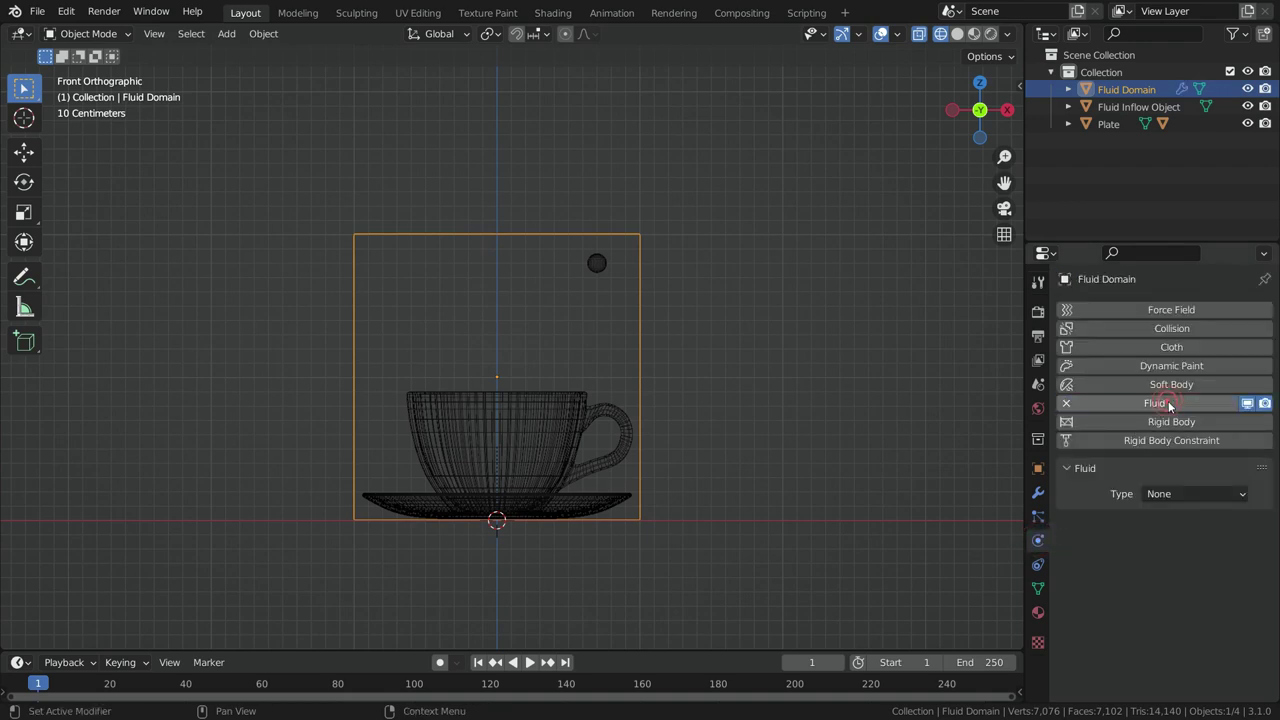
click(1190, 494)
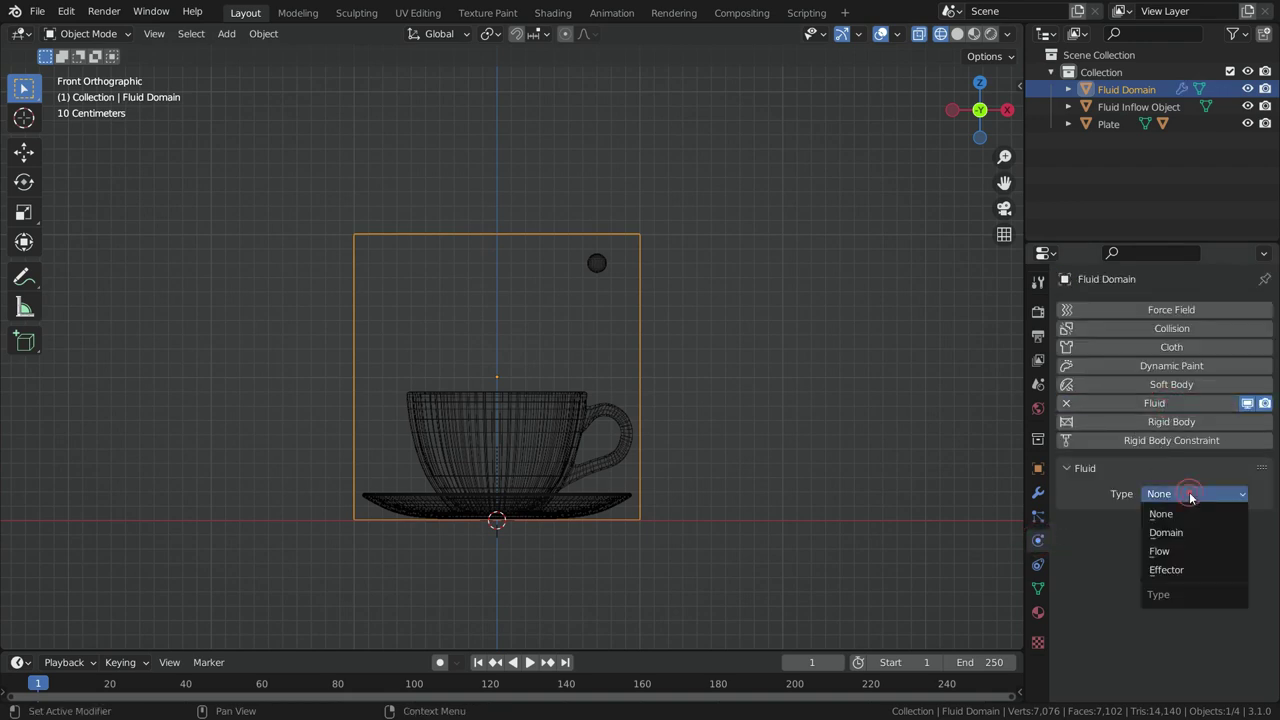
click(1179, 537)
- Widen the properties area and set the domain type to Liquid with 64 resolution divisions
scroll(1174, 531, down, 2)
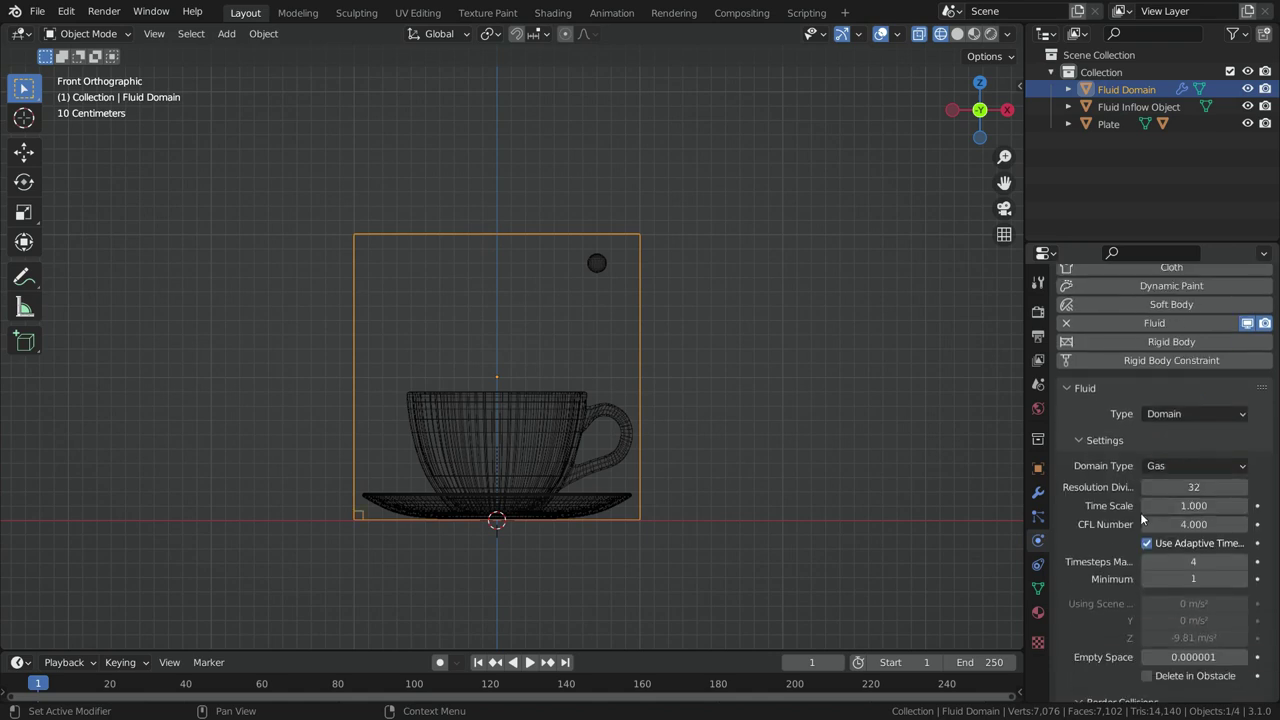
drag(1022, 436, 939, 452)
click(1162, 395)
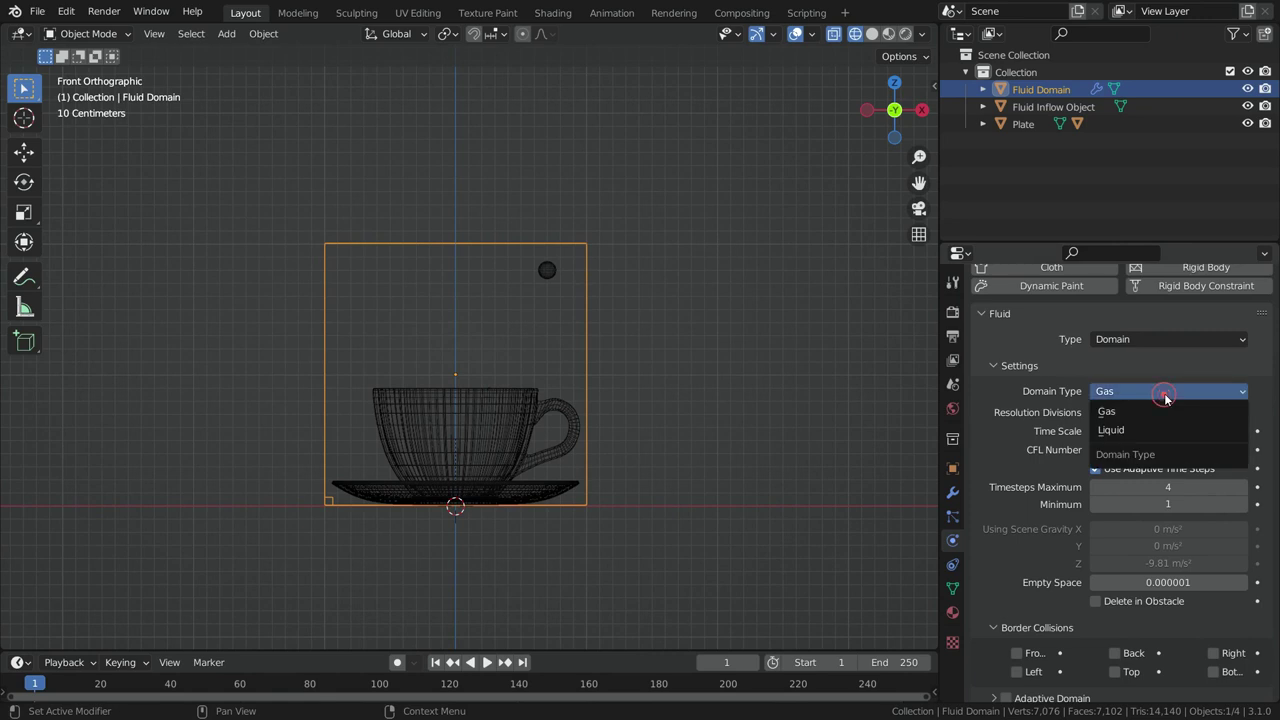
click(1124, 430)
click(1169, 411)
text(64)
key(Return)
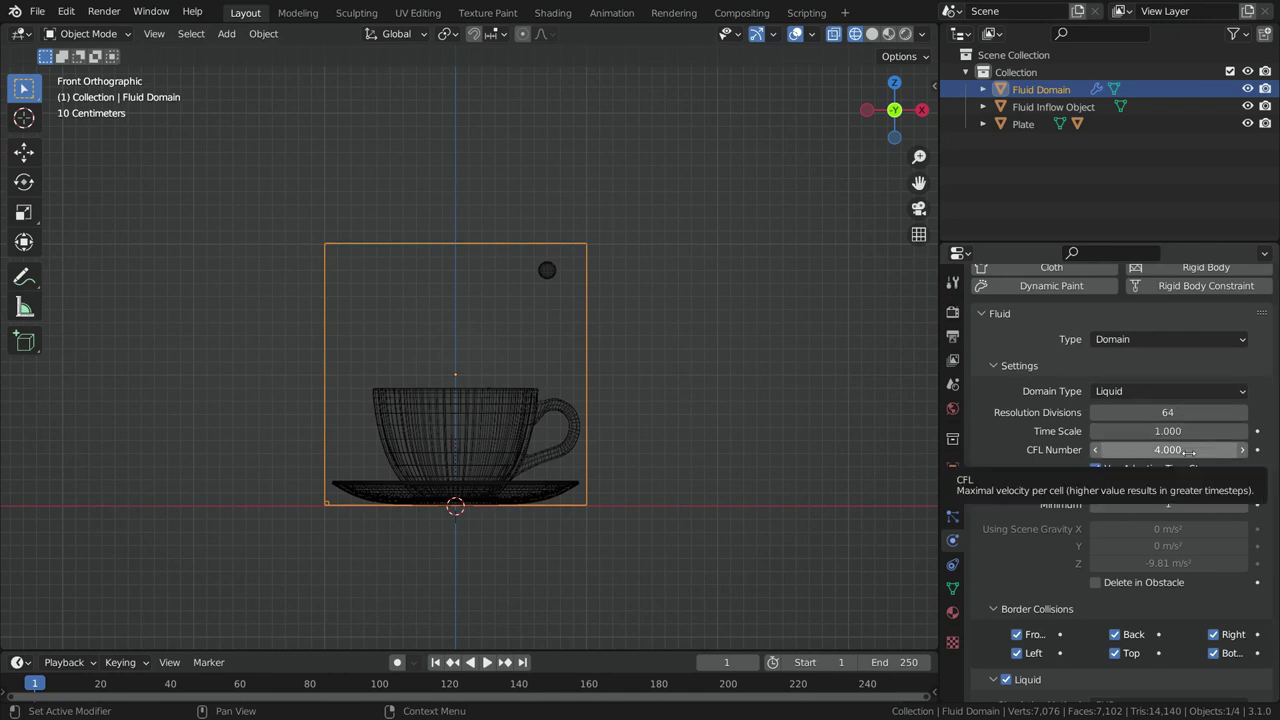
- Enable mesh generation in the liquid domain's fluid settings
scroll(1109, 537, down, 10)
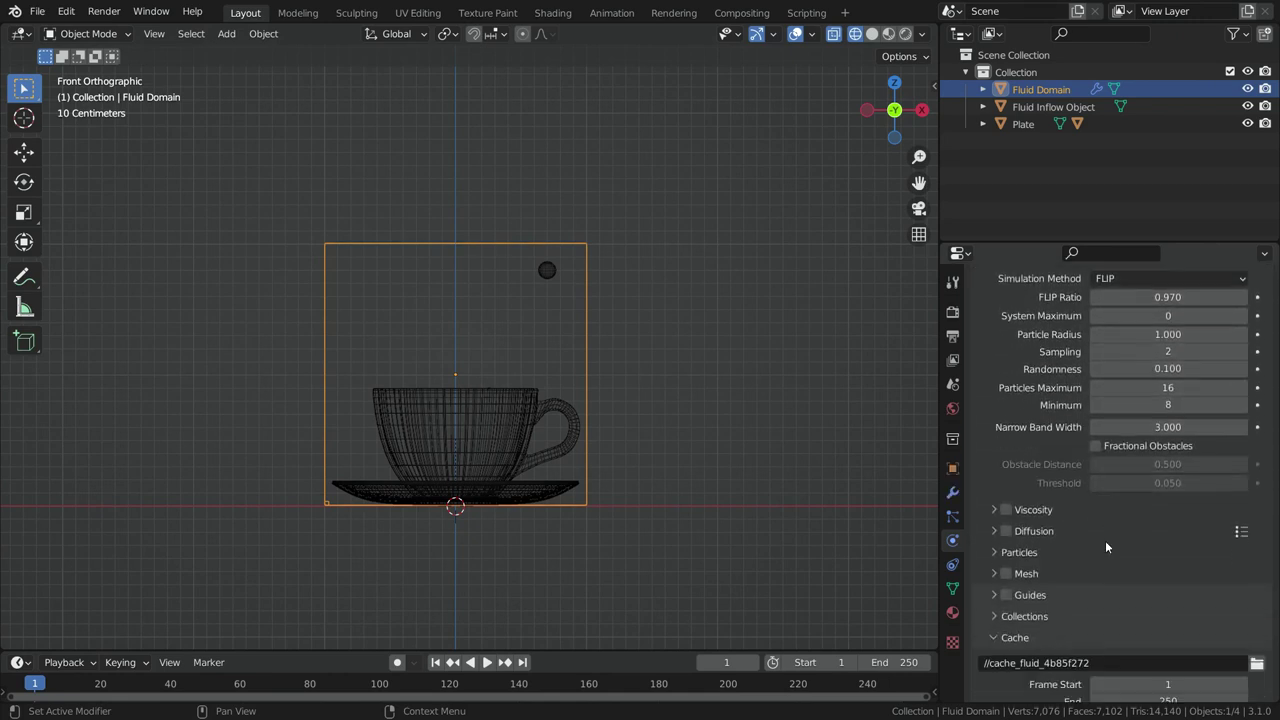
click(995, 575)
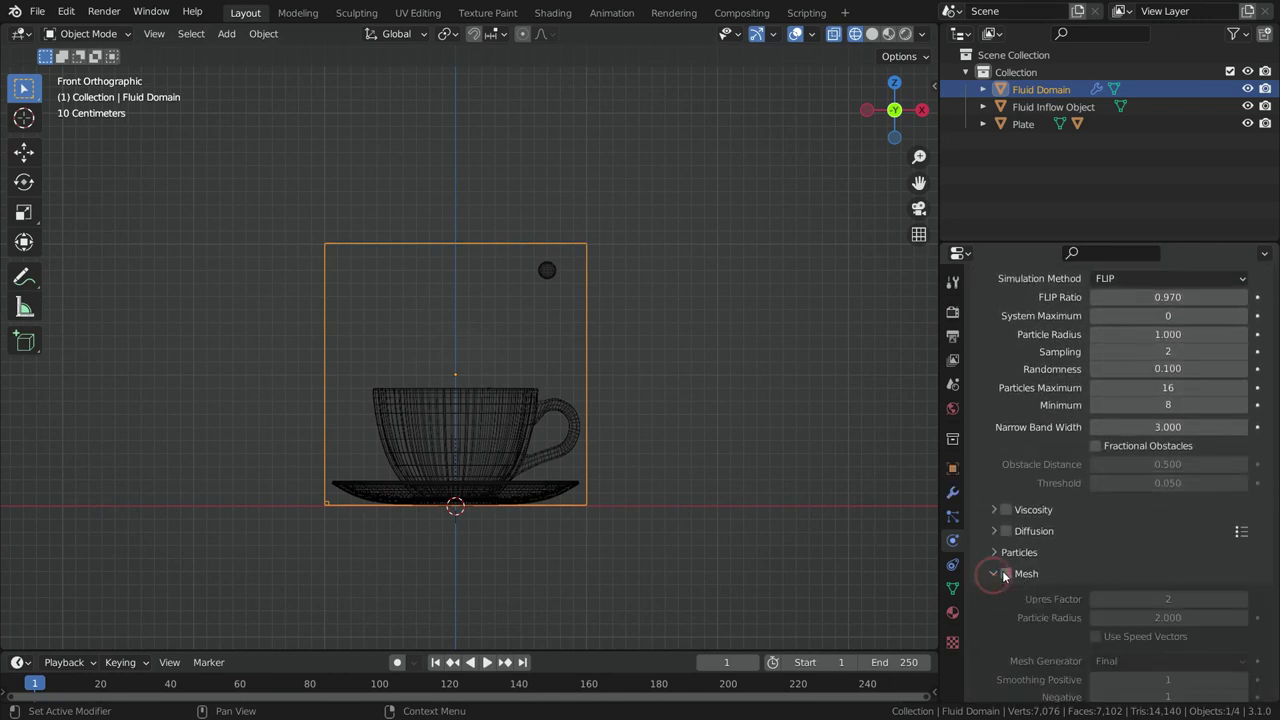
click(1005, 573)
scroll(1049, 587, down, 6)
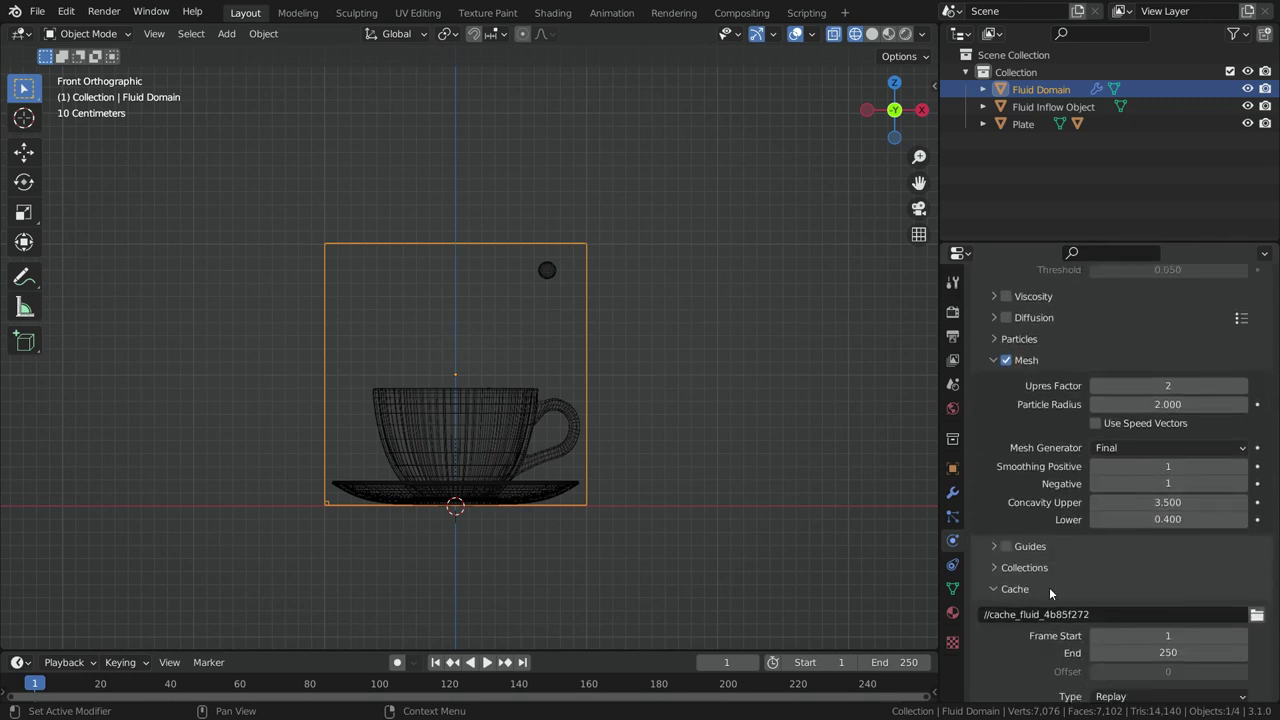
- Set the domain's cache type to Modular and make the cache resumable
scroll(1039, 568, down, 2)
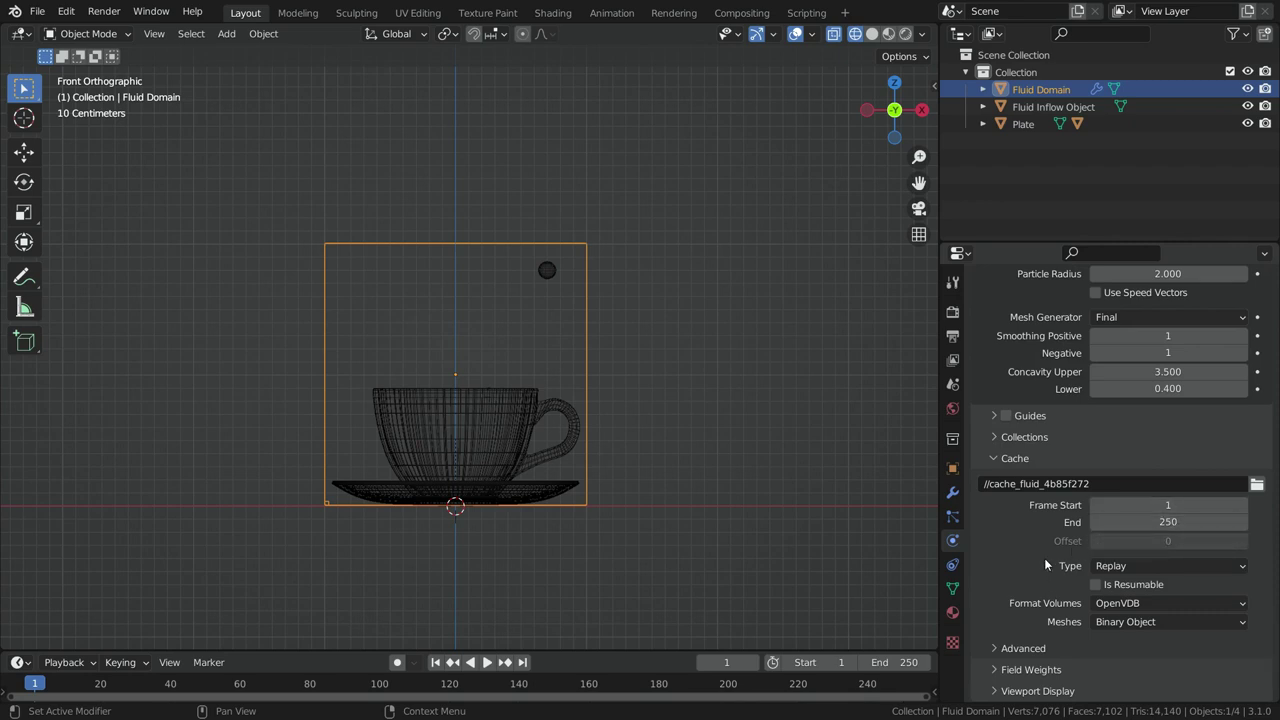
click(1150, 566)
click(1140, 605)
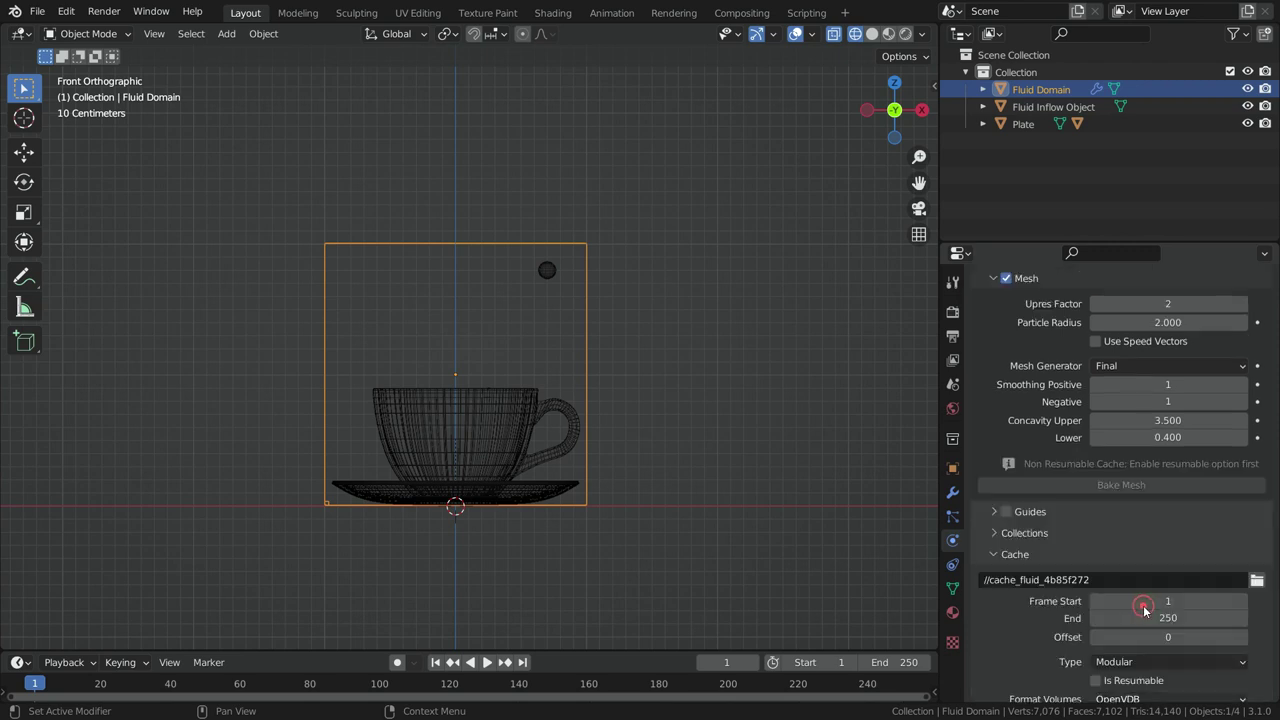
click(1095, 584)
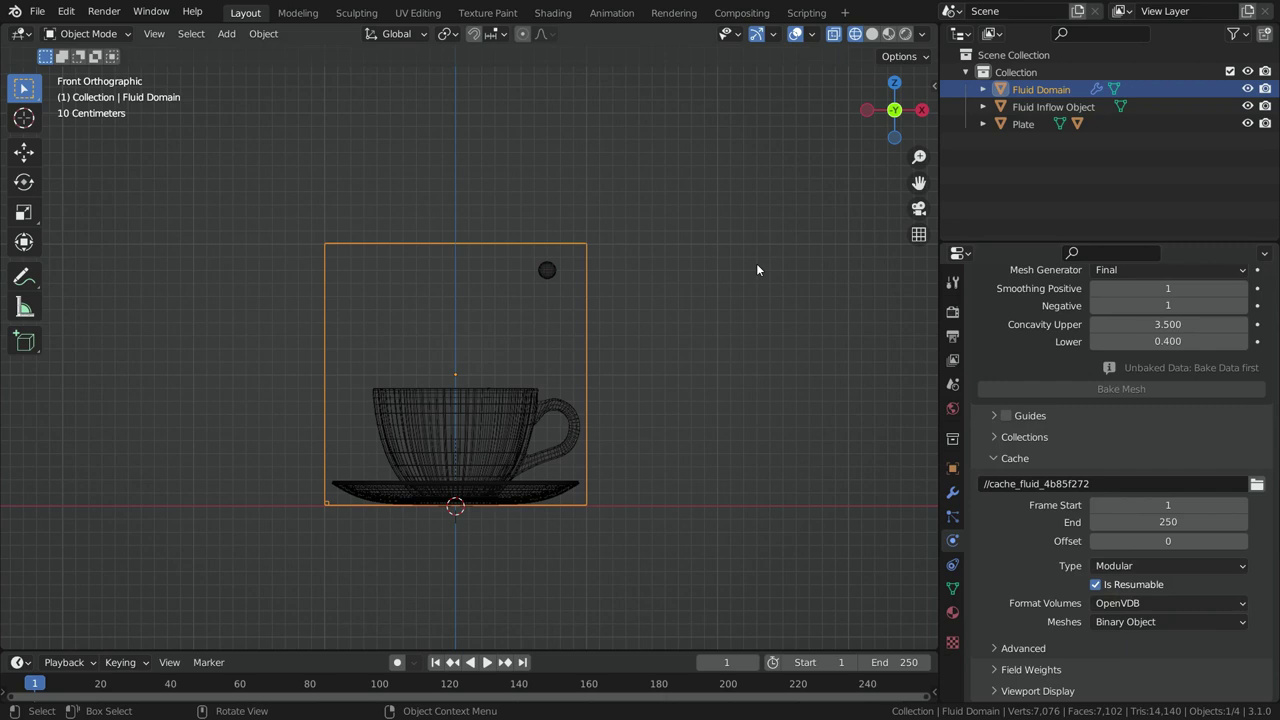
- Give the Fluid Inflow Object sphere fluid physics with the type Flow
click(546, 270)
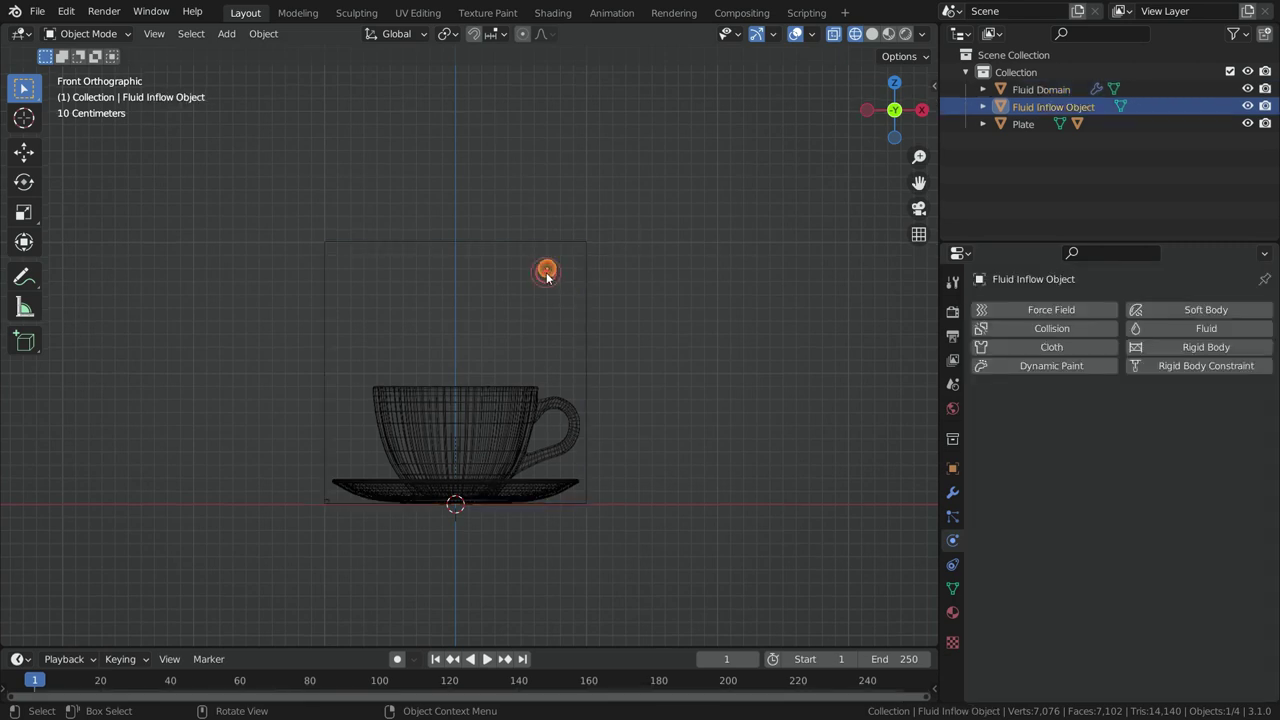
click(1205, 330)
click(1153, 421)
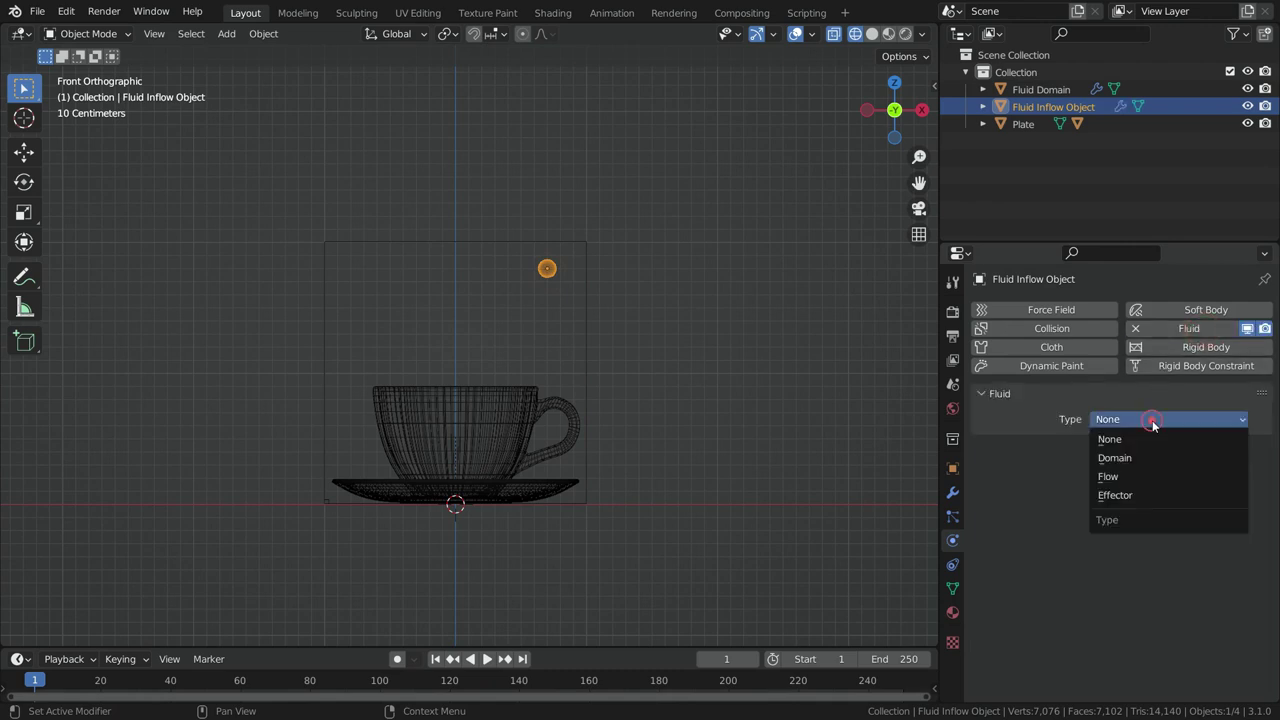
click(1122, 477)
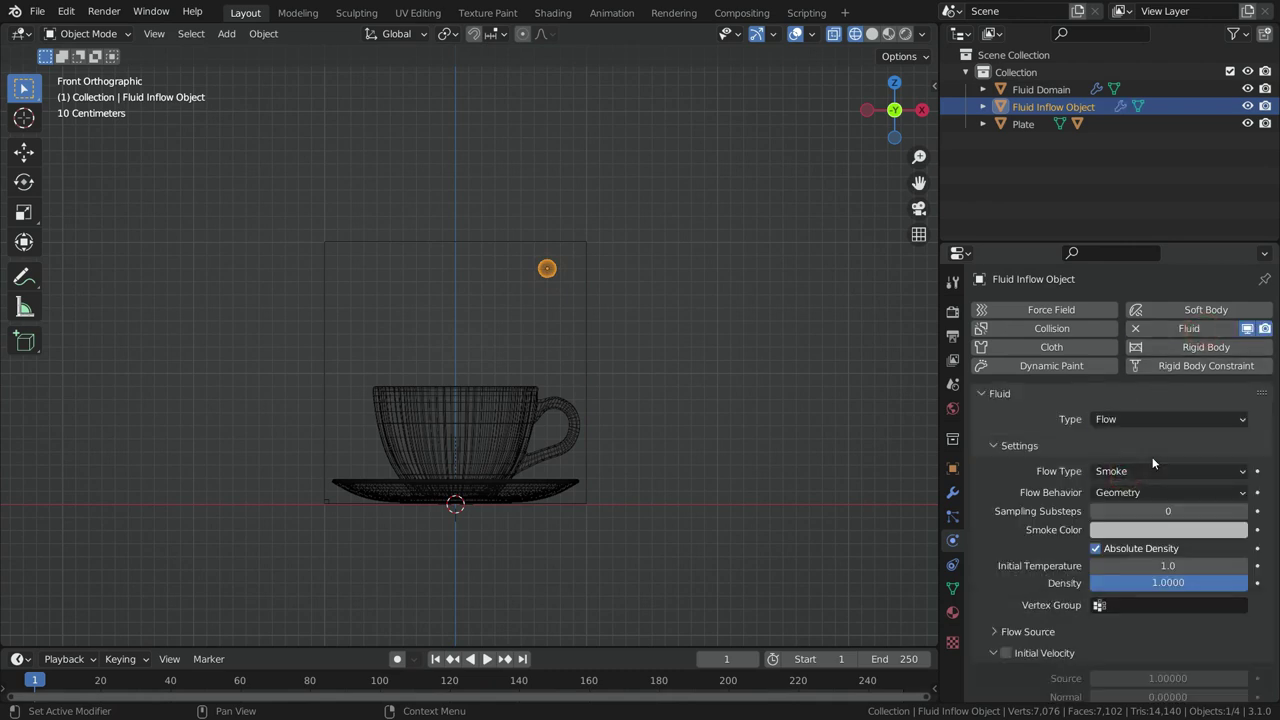
- Set the sphere's flow type to Liquid and its flow behavior to Inflow
click(1113, 472)
click(1127, 543)
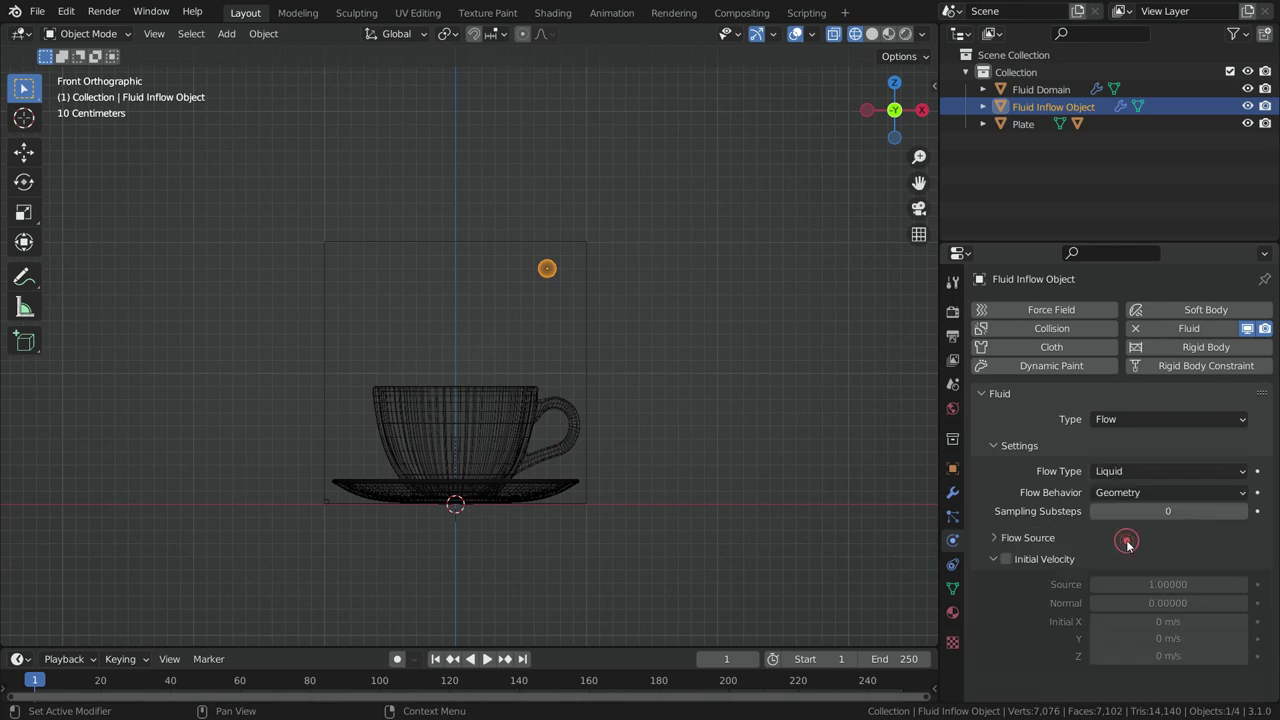
click(1132, 493)
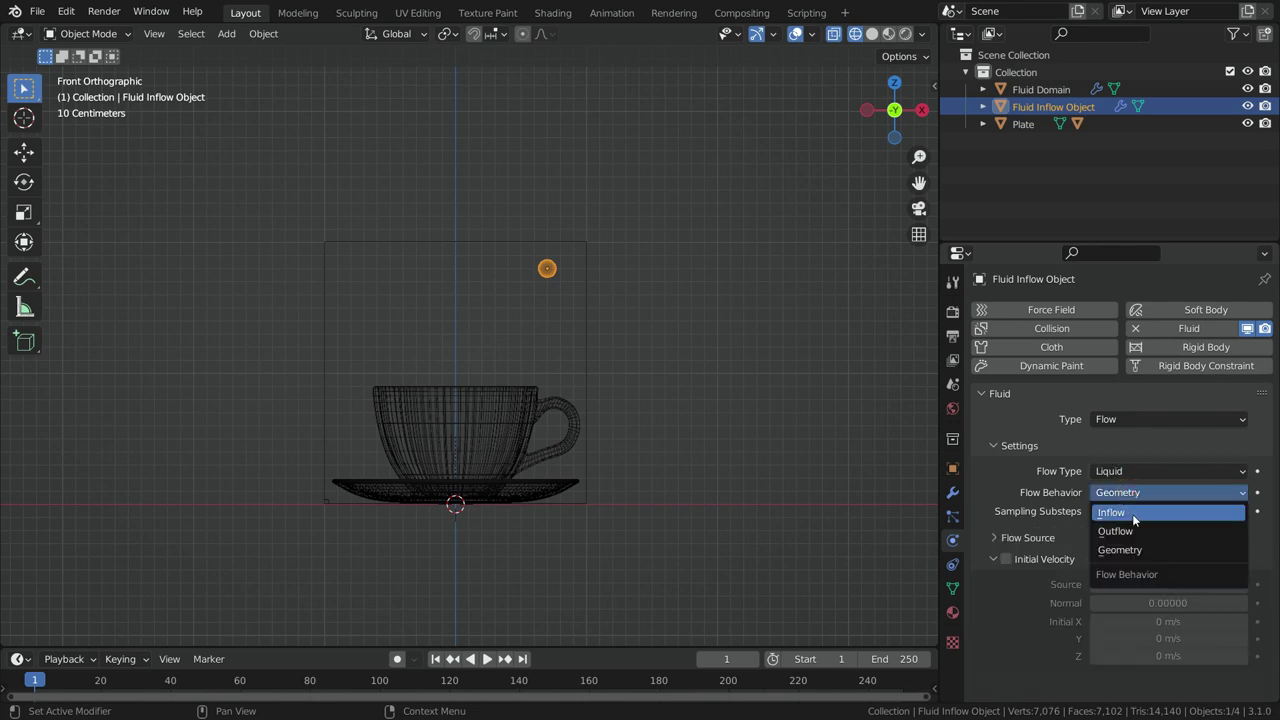
click(1134, 516)
click(1095, 511)
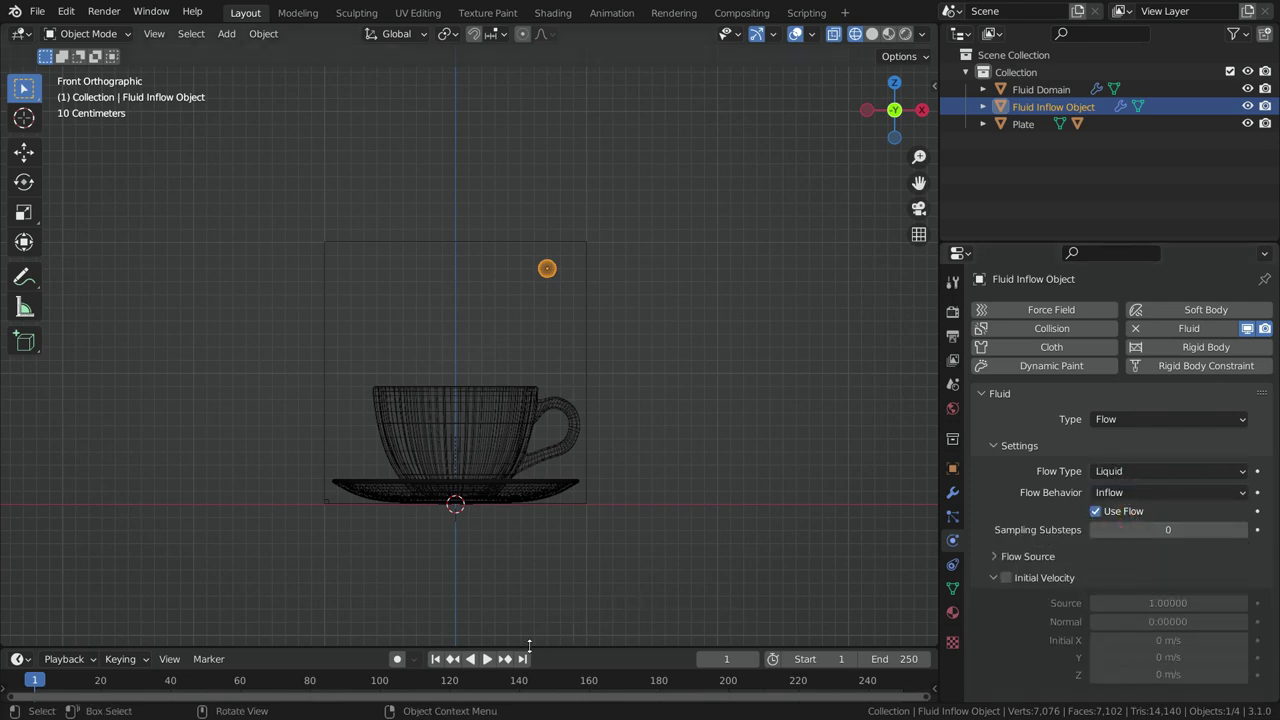
- Keyframe the inflow sphere's enabled Use Flow setting at frames 1 and 160
drag(533, 649, 536, 600)
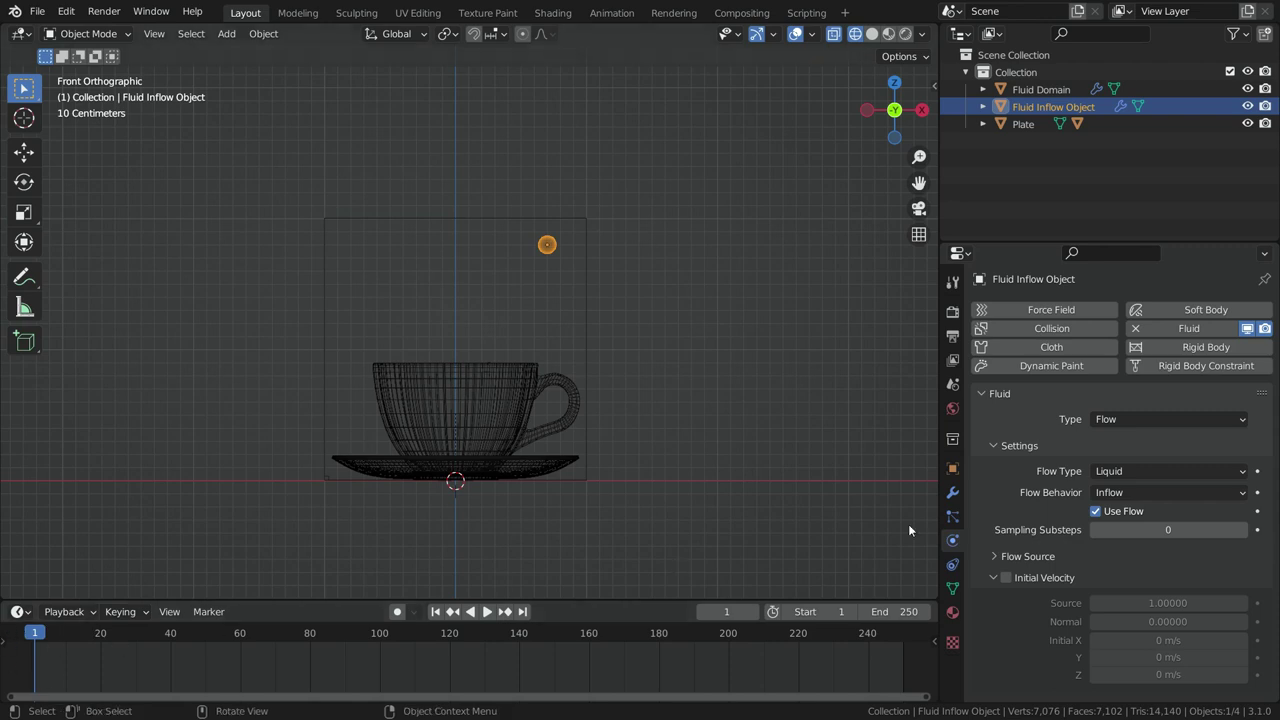
click(1256, 512)
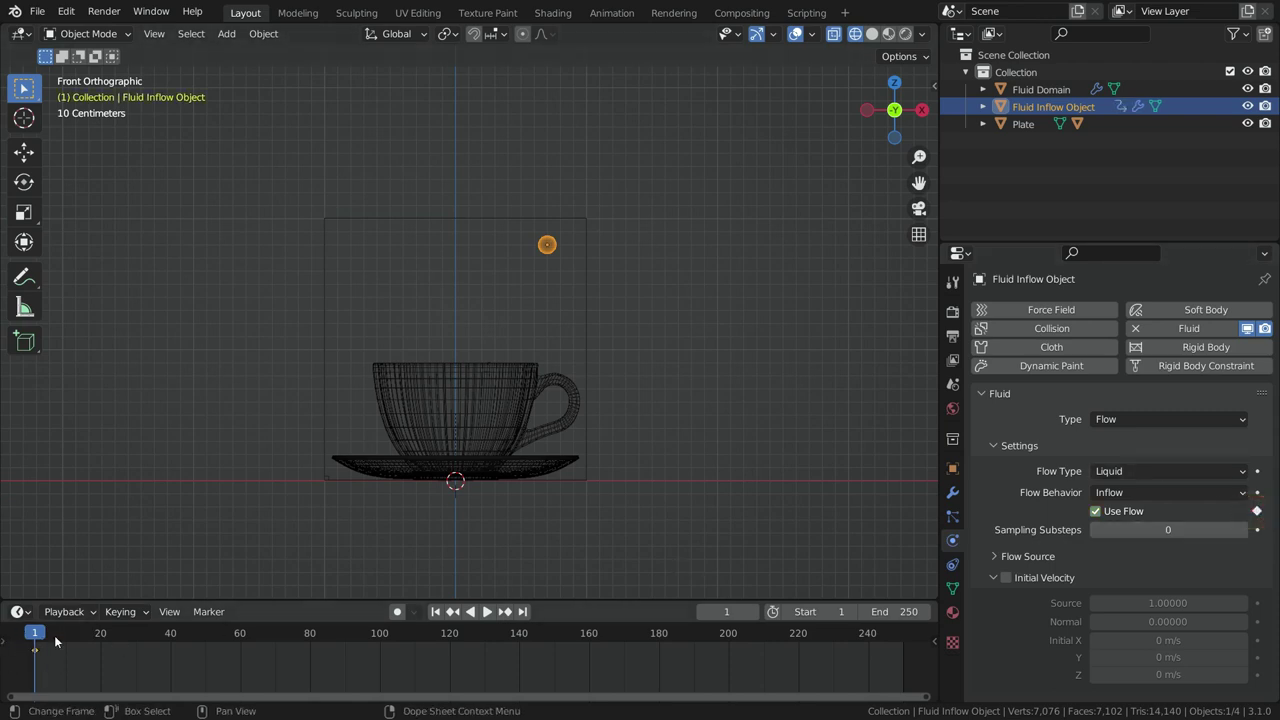
click(727, 612)
text(160)
key(Return)
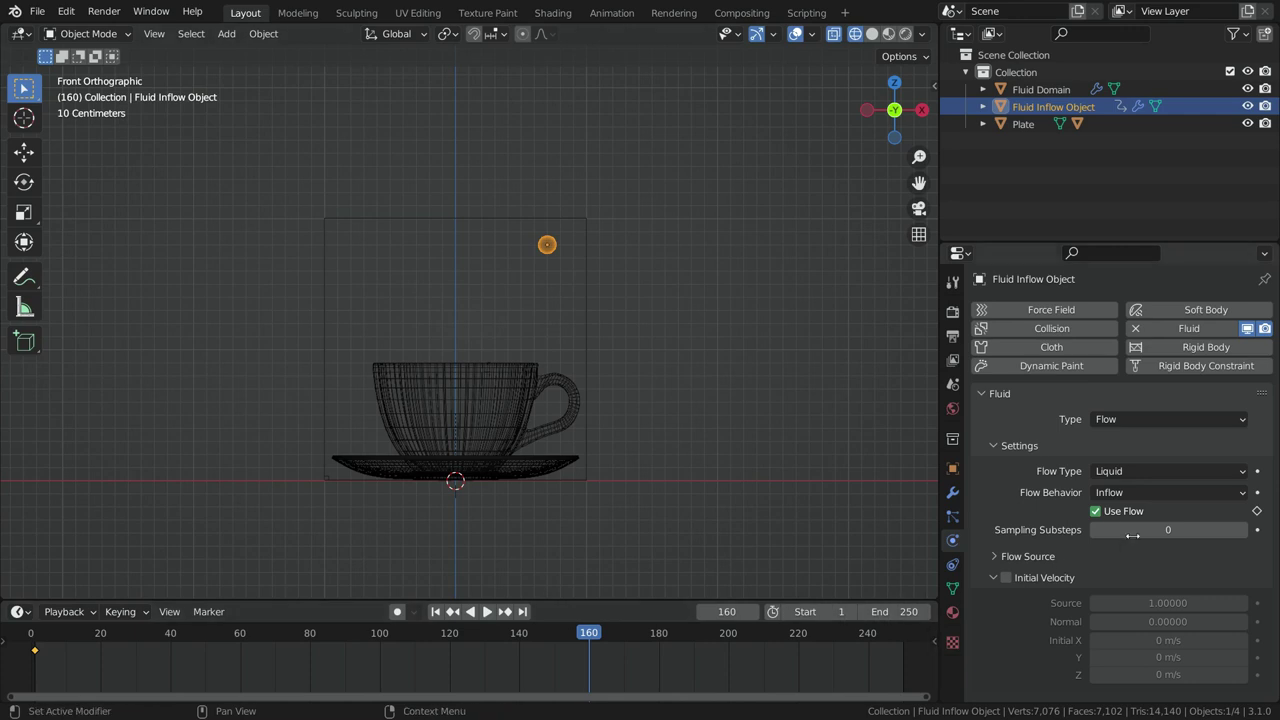
click(1257, 511)
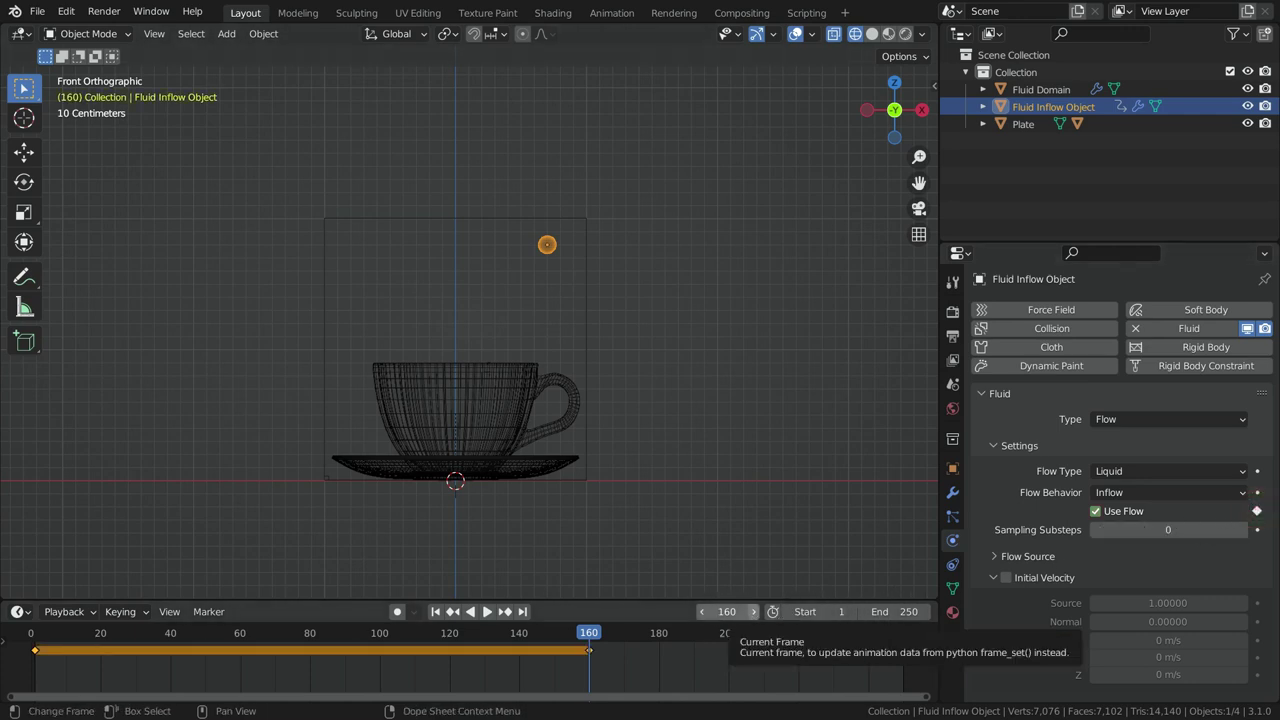
- Turn off the sphere's Use Flow setting at frame 161 and keyframe it there
key(Right)
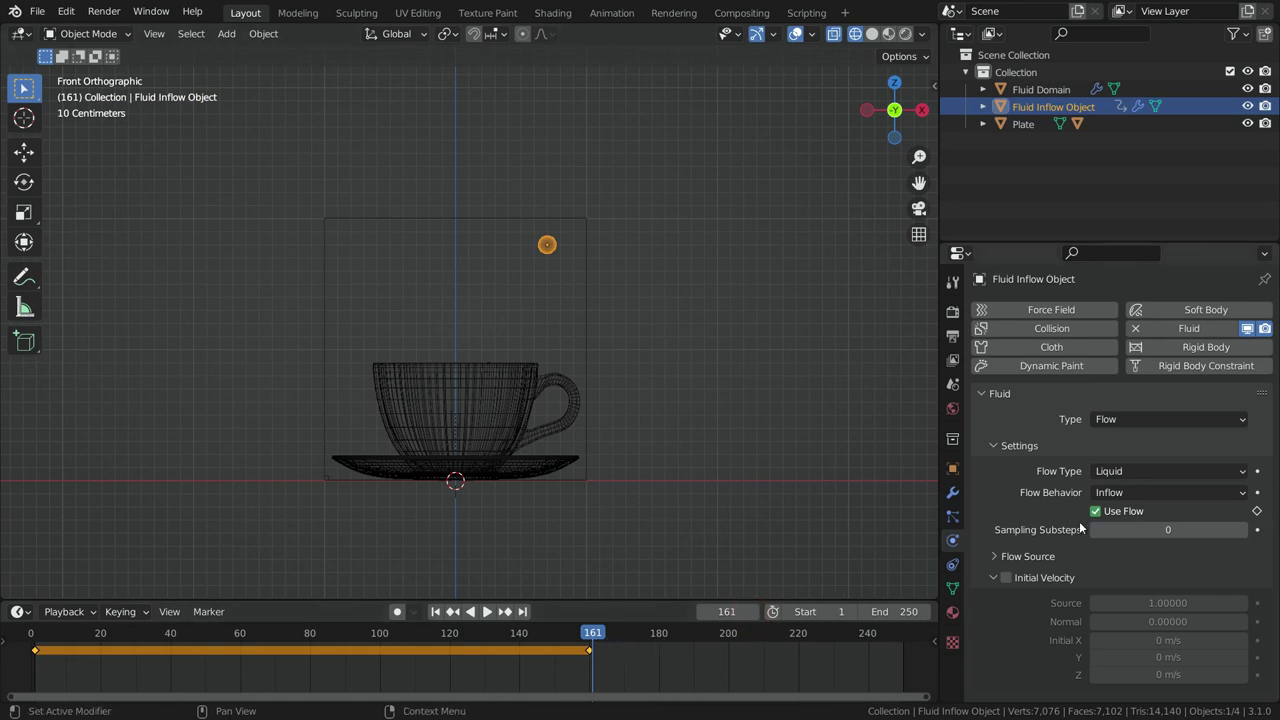
click(1096, 512)
click(1257, 511)
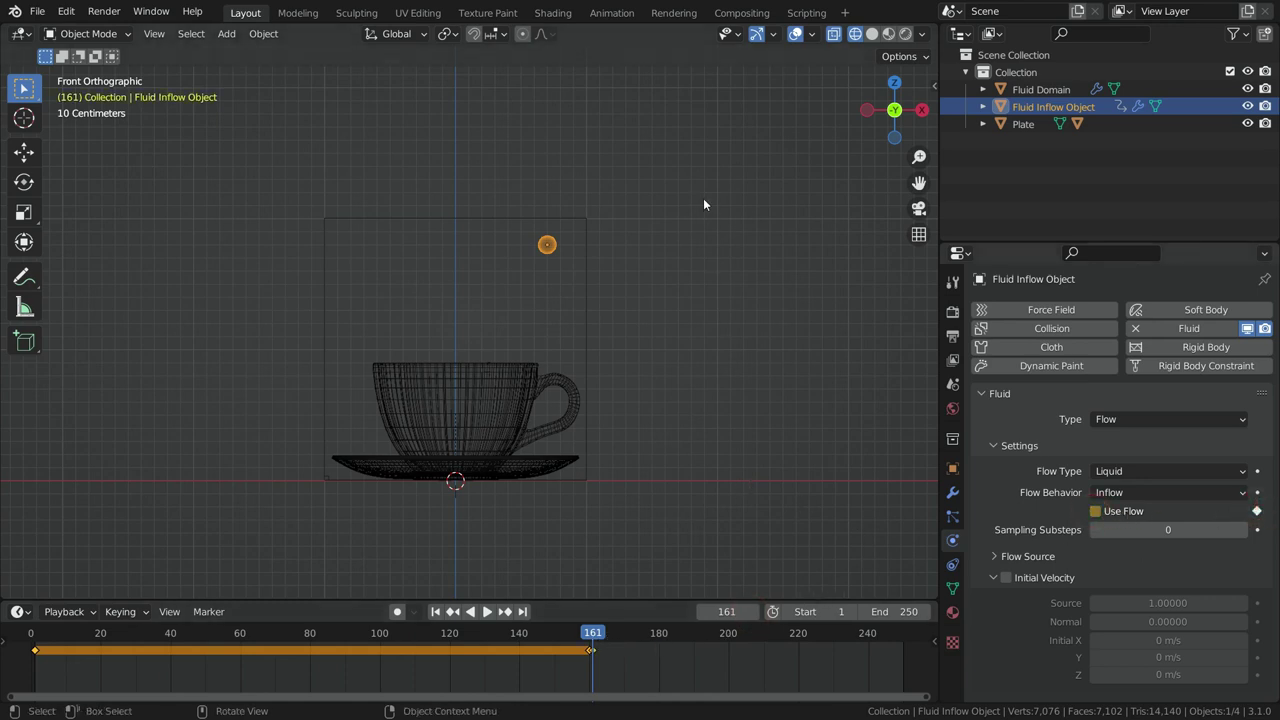
- Enable initial velocity for the inflow sphere and set its initial X velocity to -1.5 m/s
click(1005, 578)
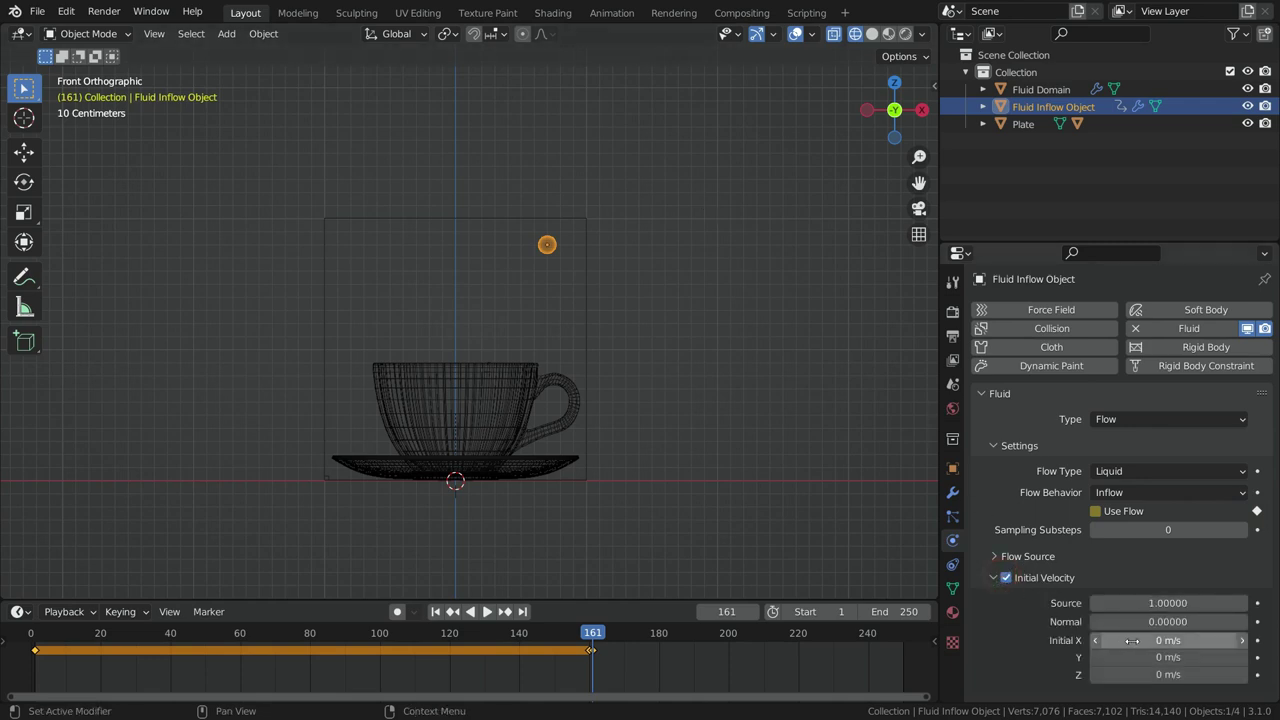
click(1166, 640)
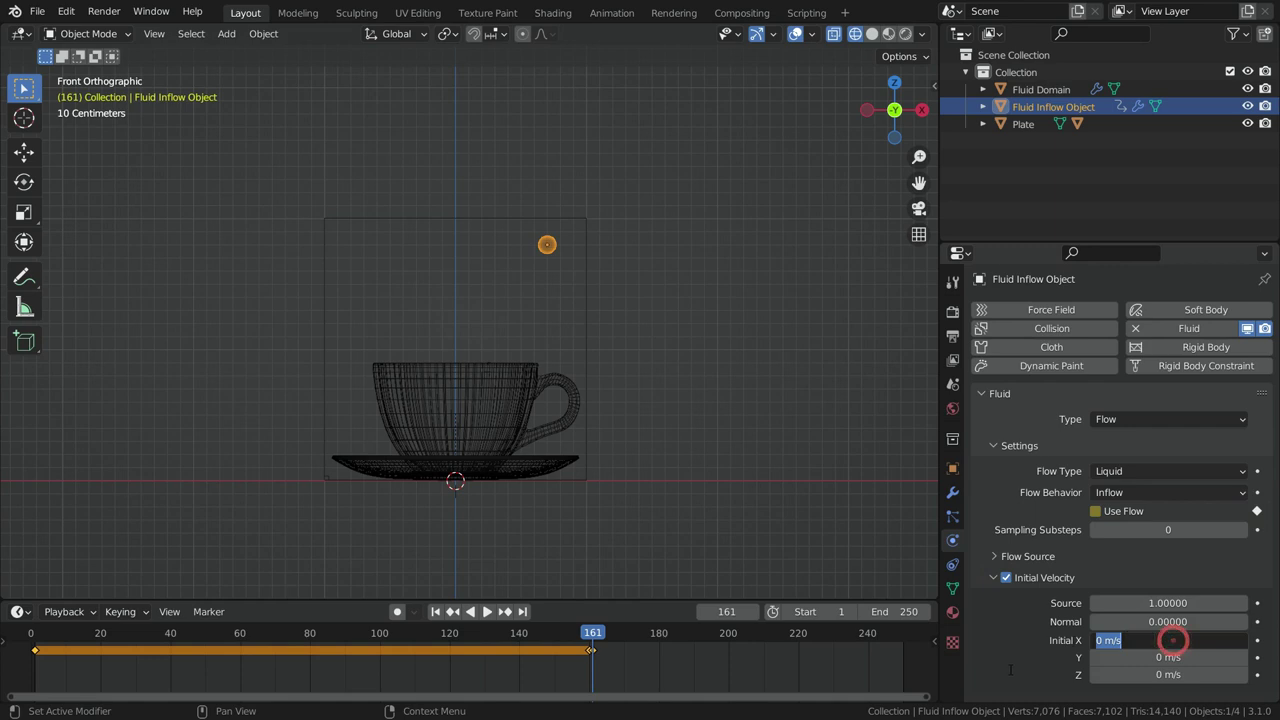
key(BackSpace)
key(Return)
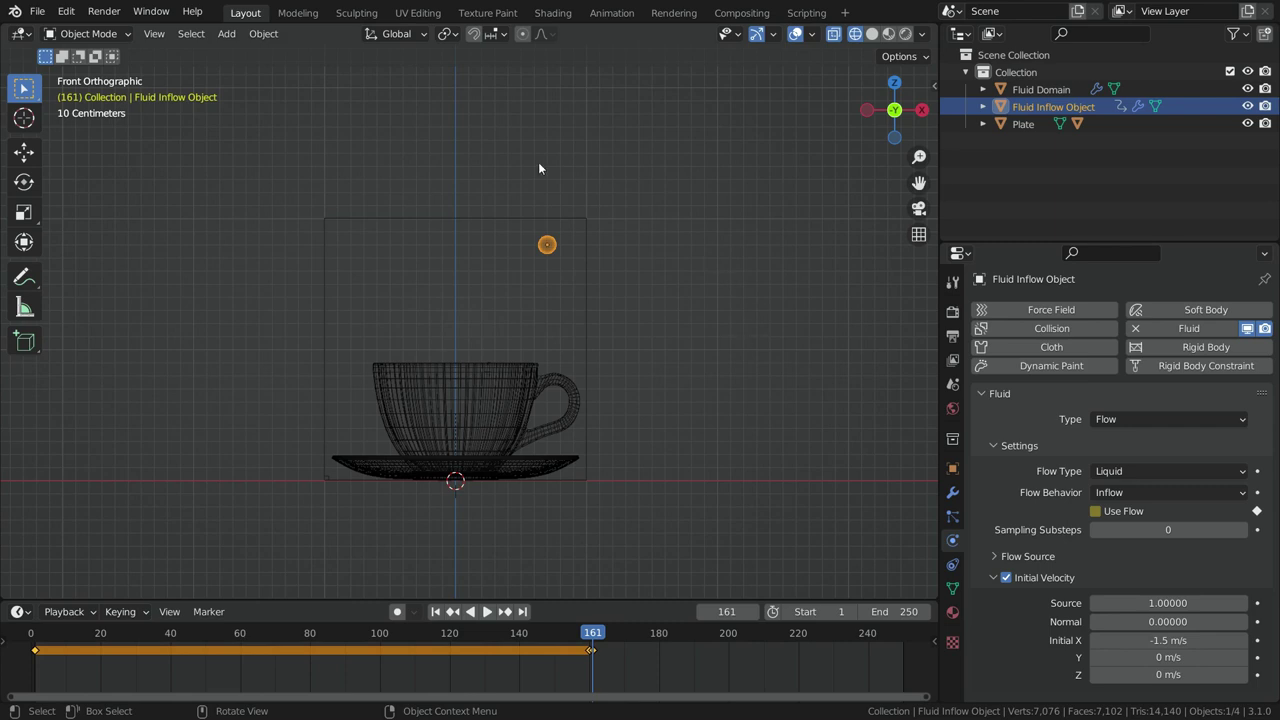
- Give the cup fluid physics with the type Effector and enable Is Planar
click(438, 378)
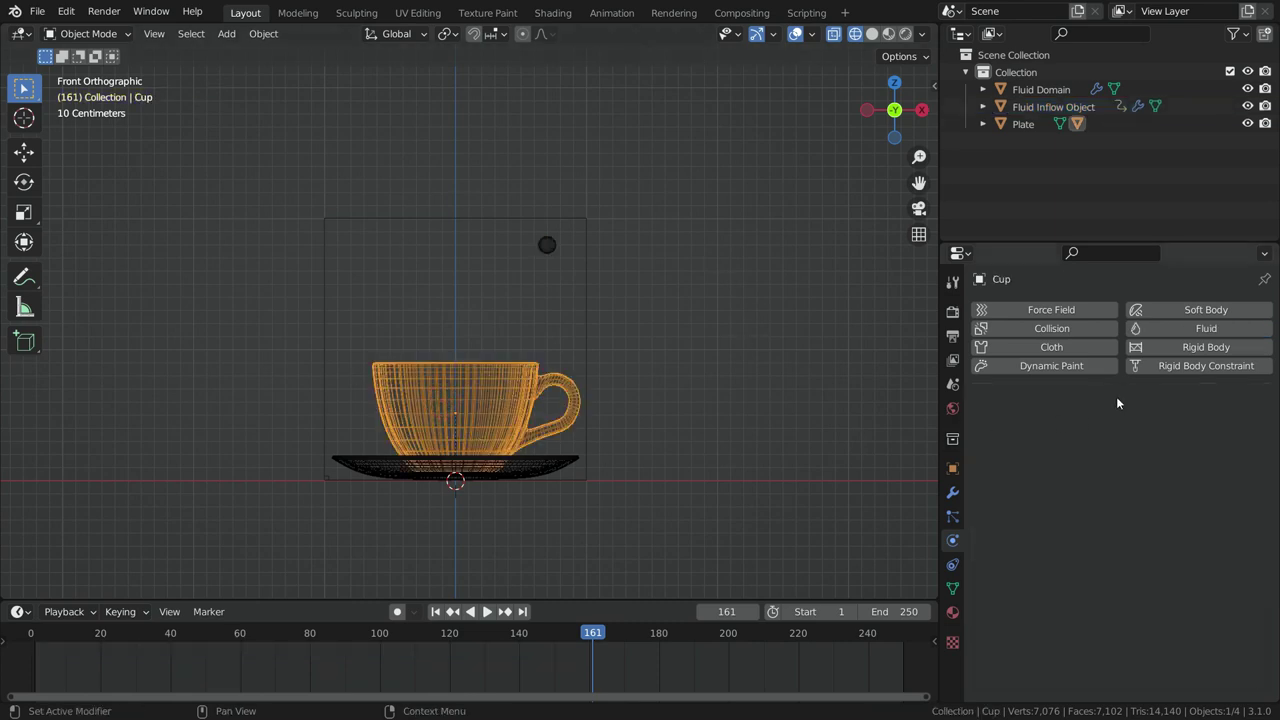
click(1150, 329)
click(1164, 419)
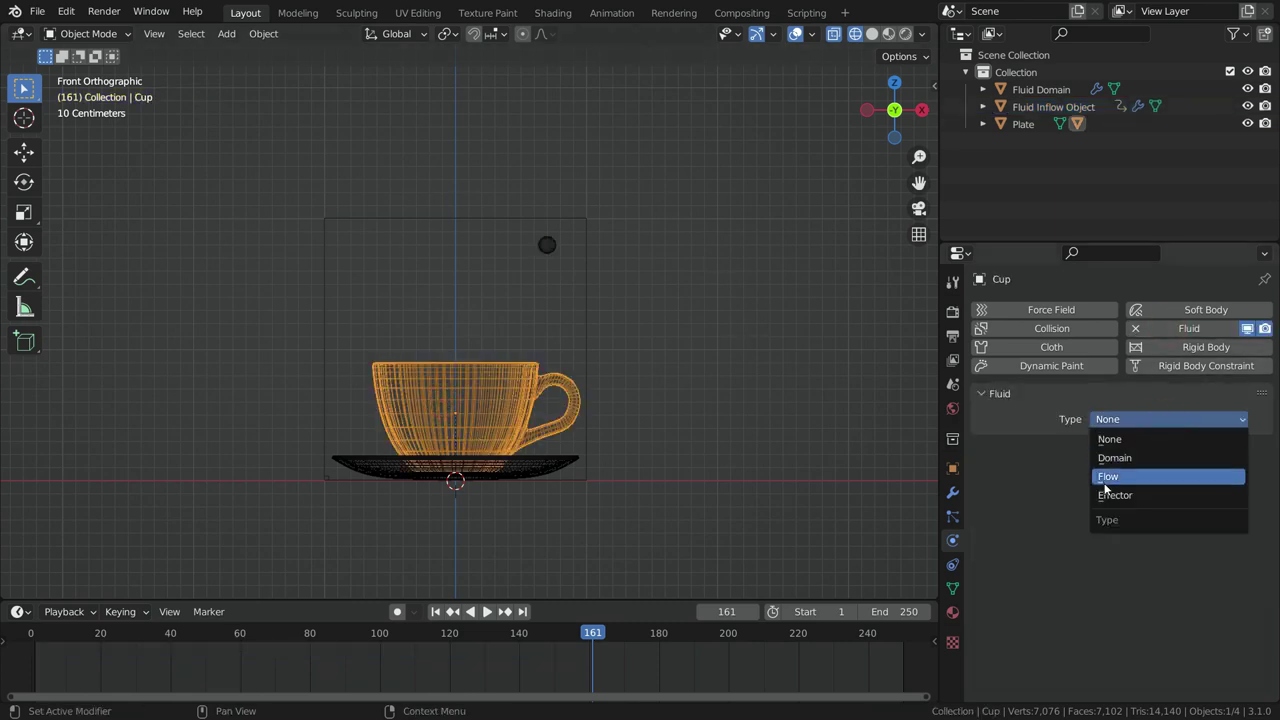
click(1154, 496)
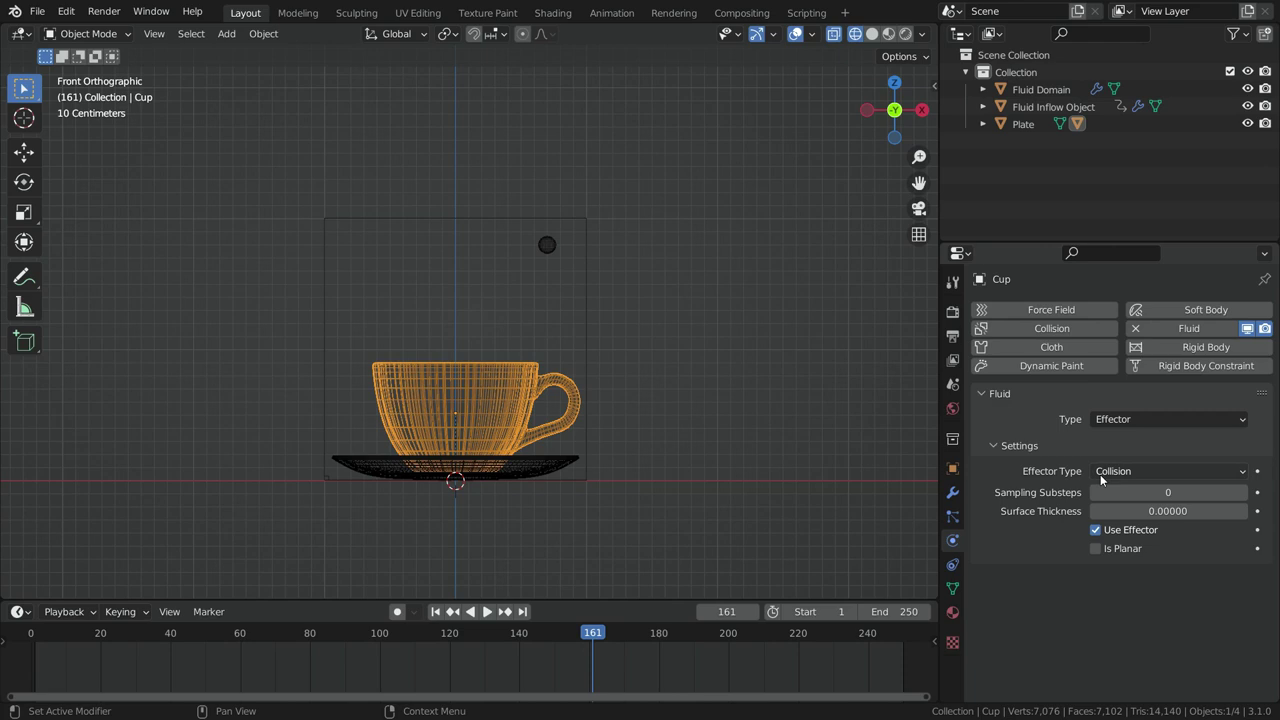
click(1095, 548)
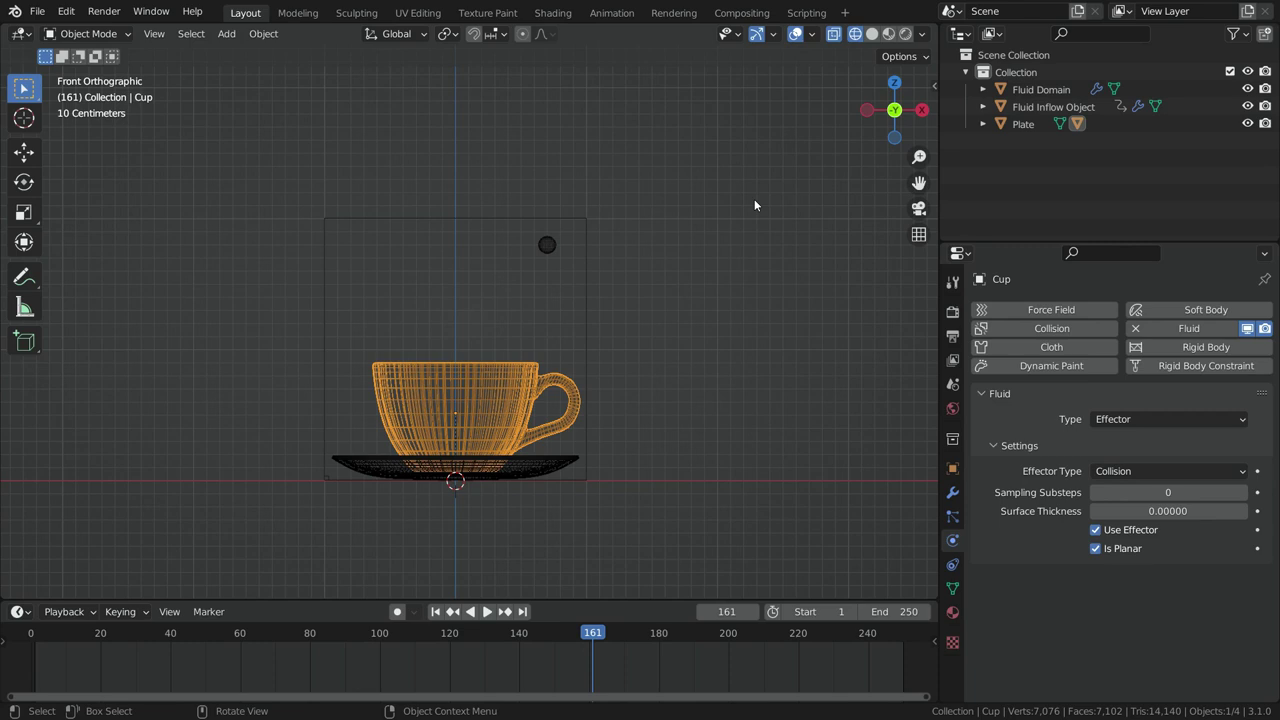
- Bake the liquid simulation data of the Fluid Domain
click(516, 218)
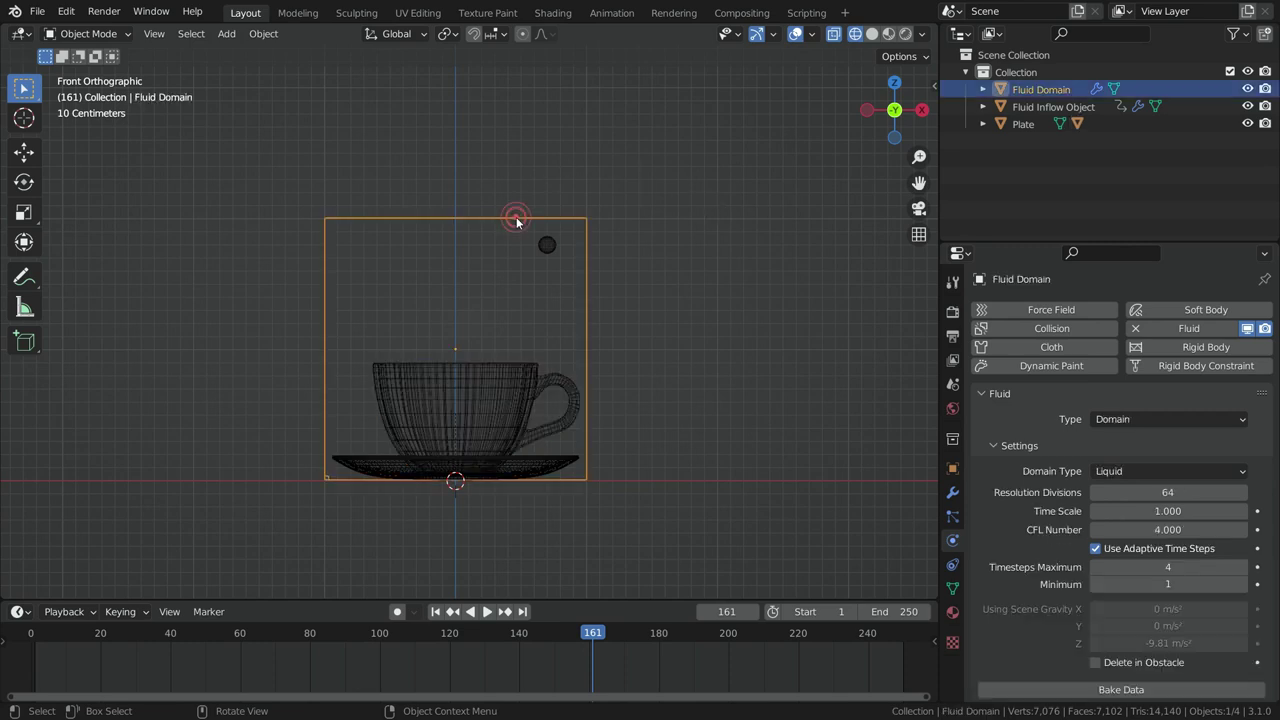
scroll(1040, 442, down, 6)
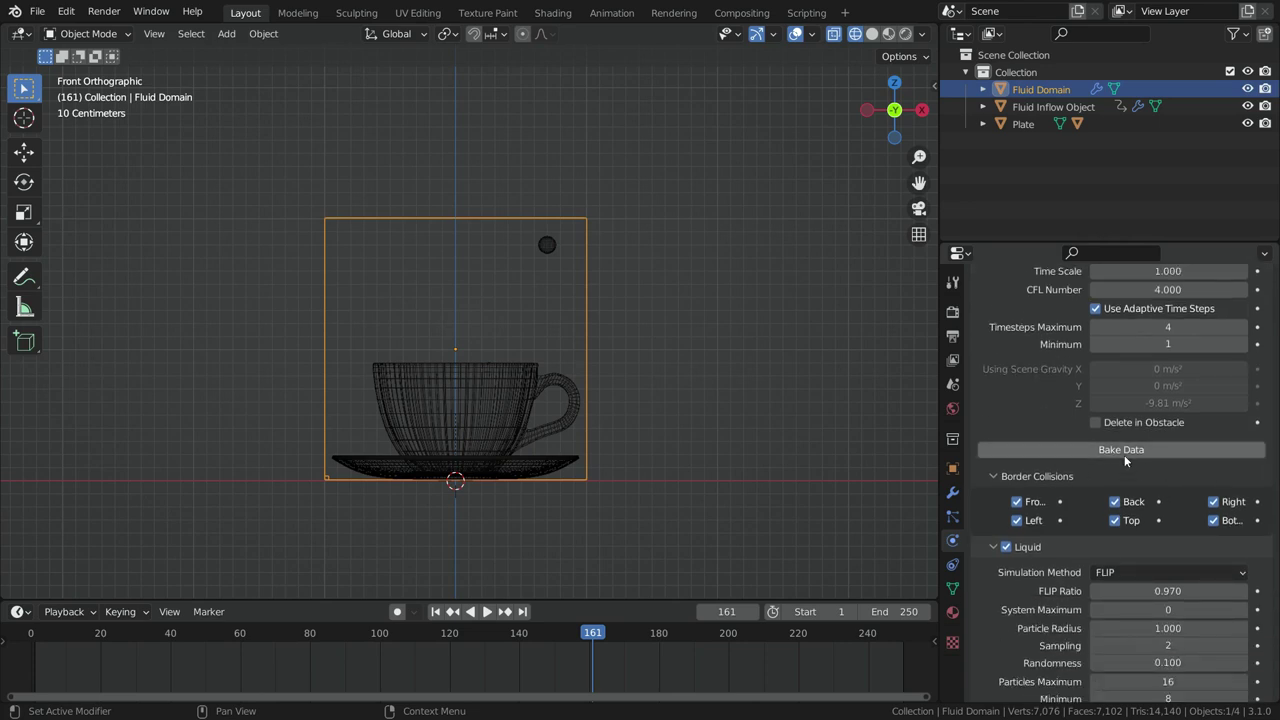
click(1124, 452)
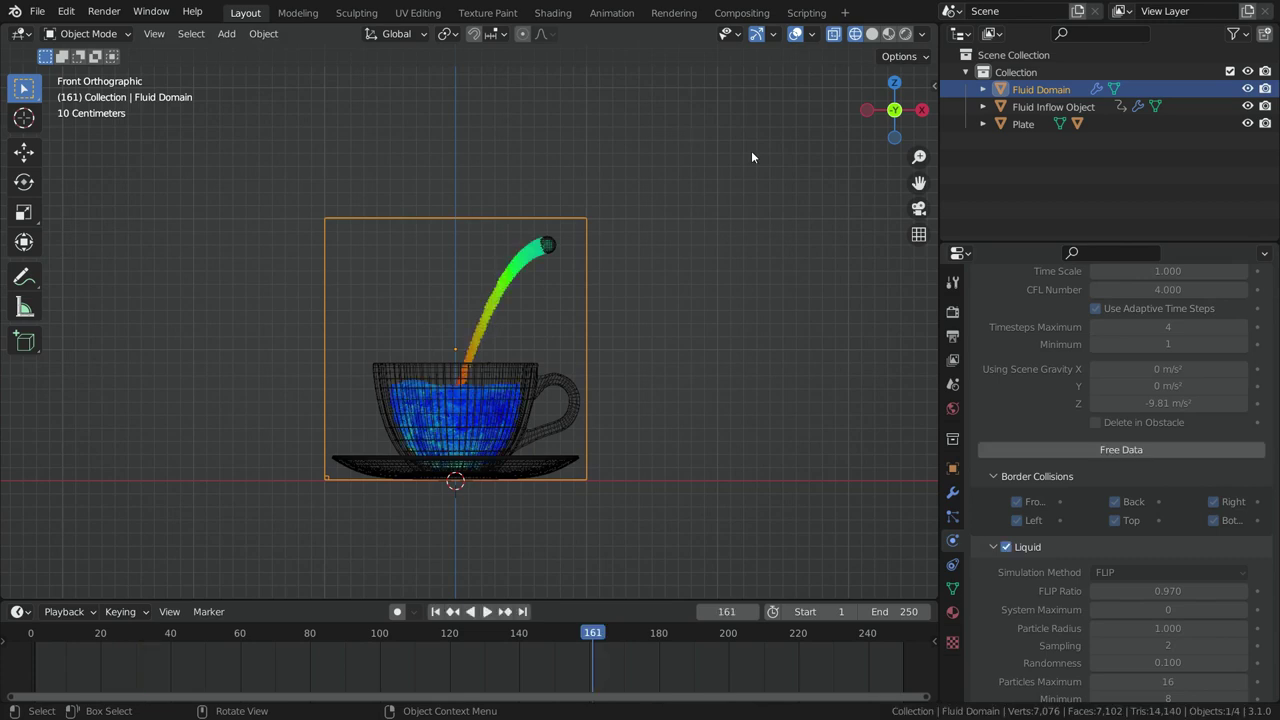
- Play the baked particle simulation from the first frame to check how the liquid fills the cup
click(435, 611)
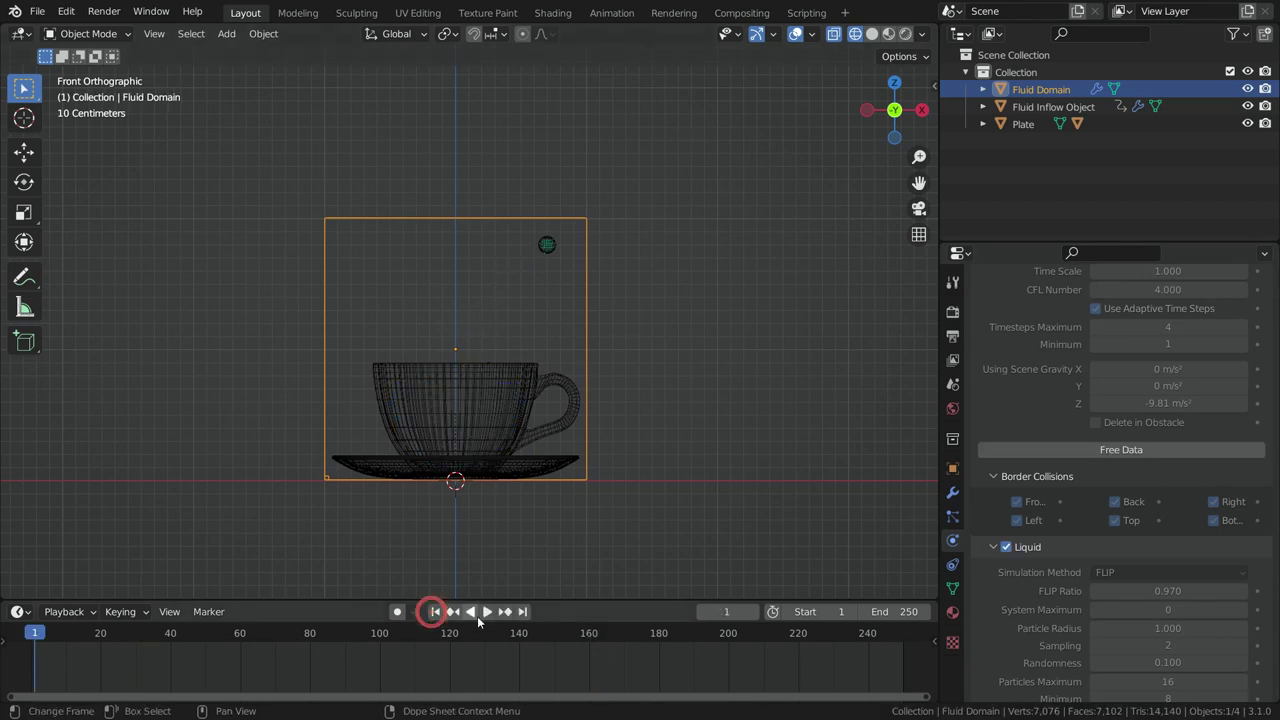
click(487, 611)
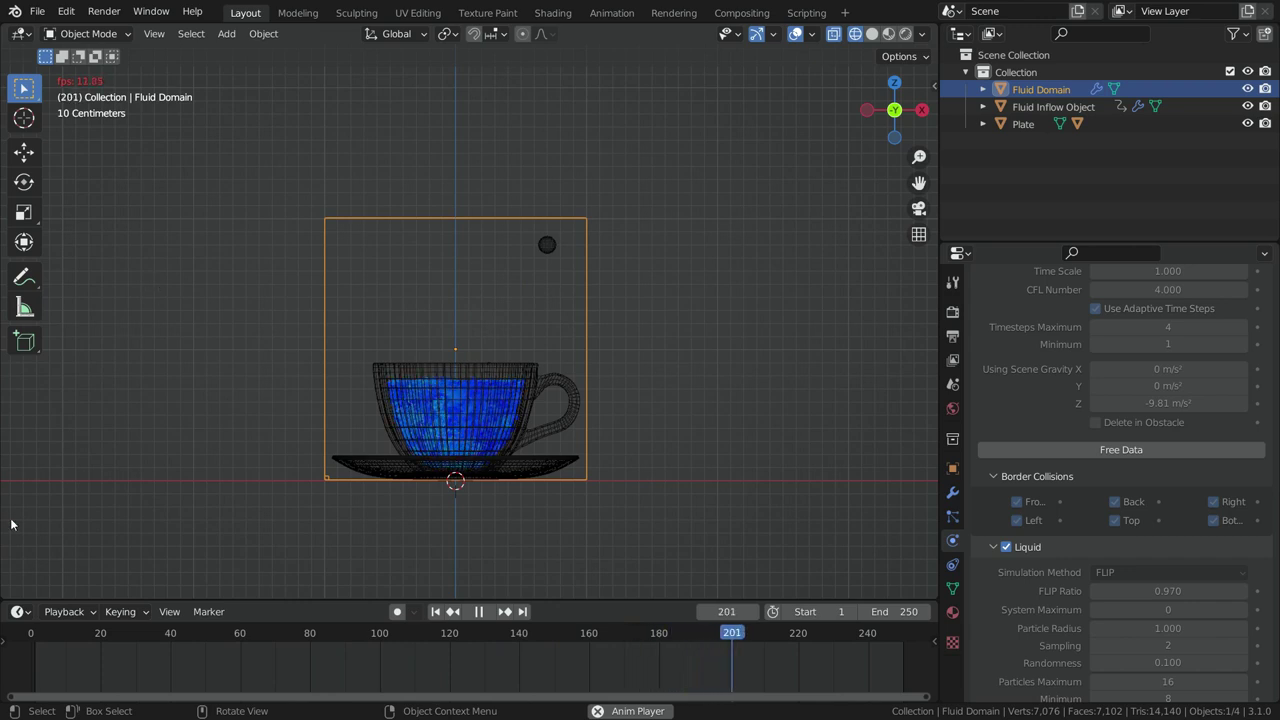
click(480, 610)
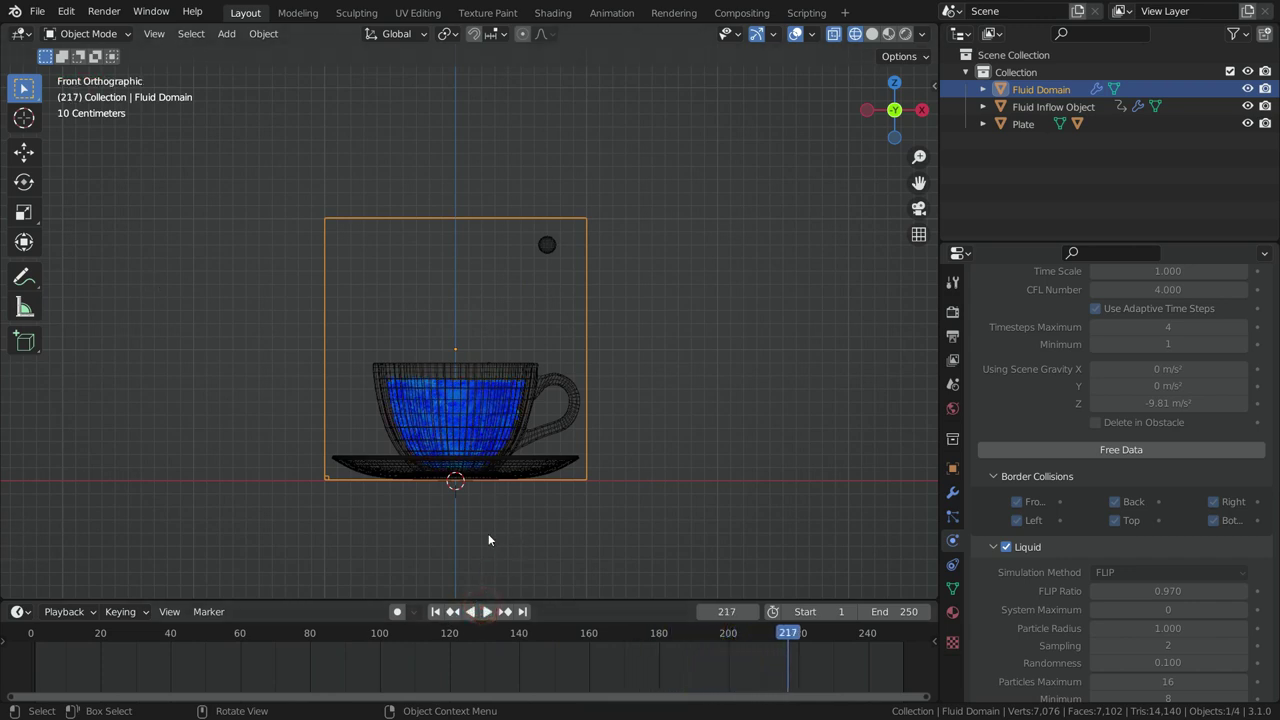
- Bake the liquid mesh of the Fluid Domain
scroll(1044, 426, down, 7)
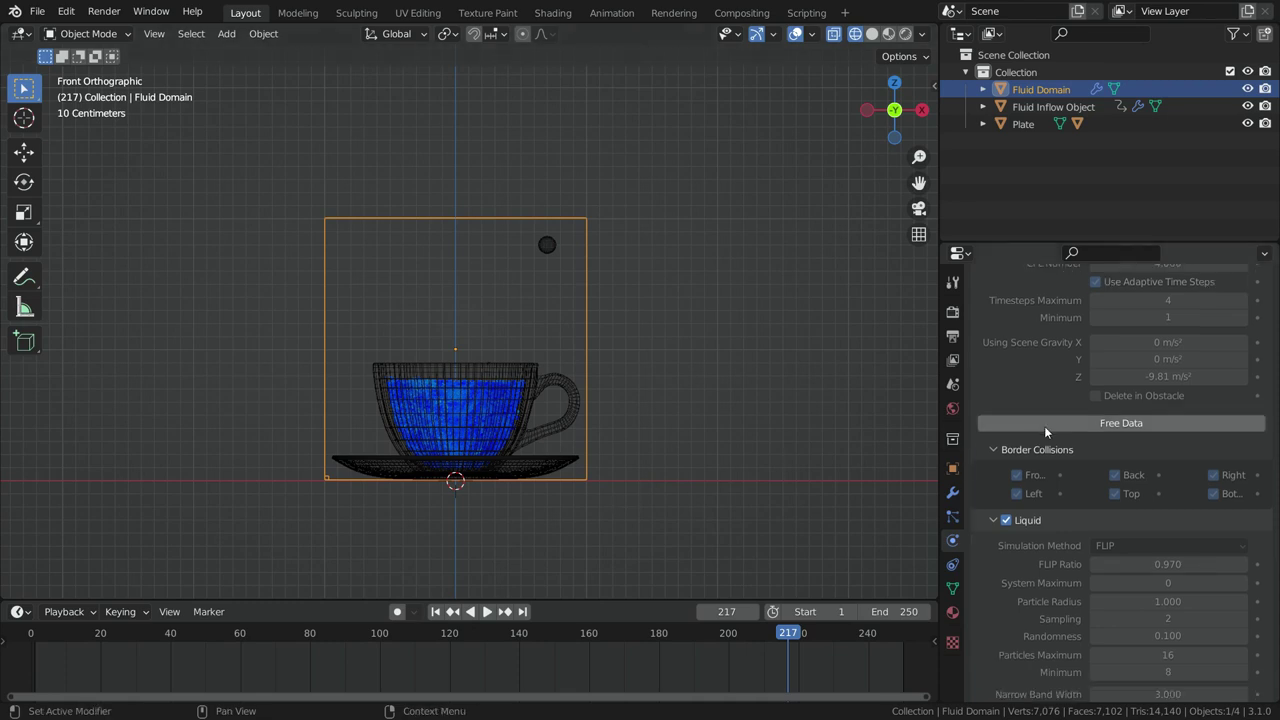
scroll(1045, 432, down, 6)
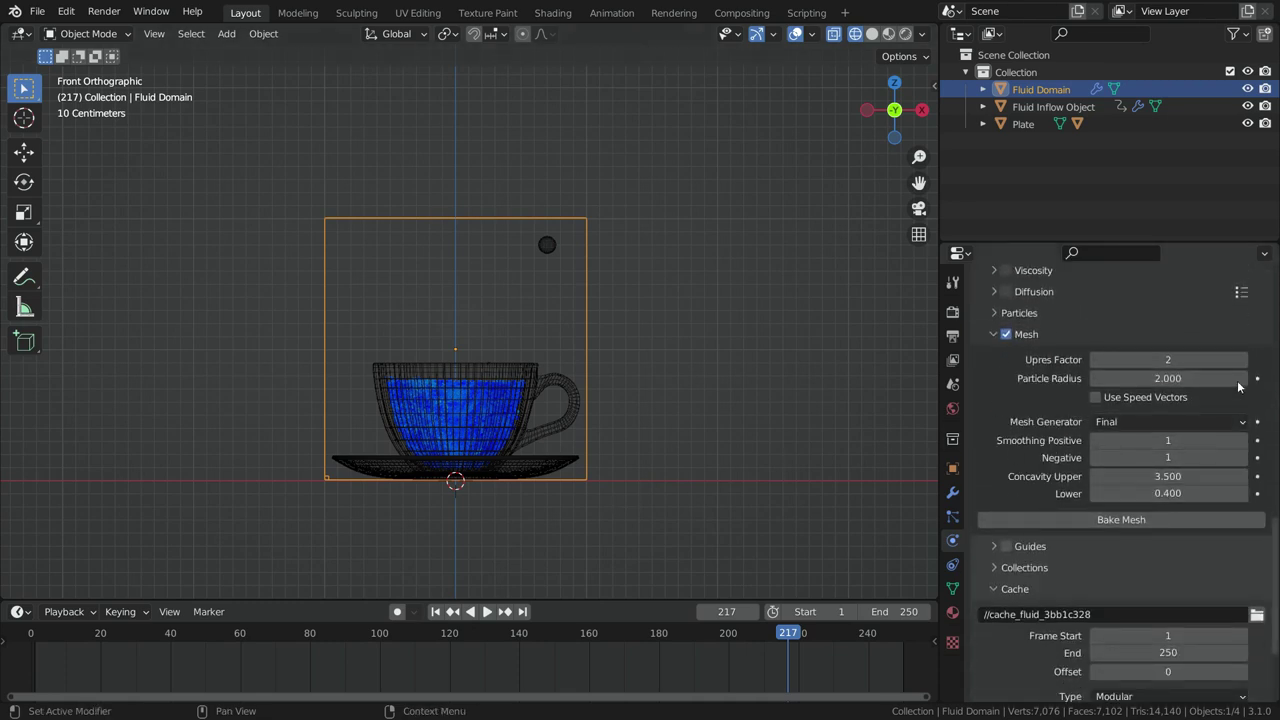
click(1133, 521)
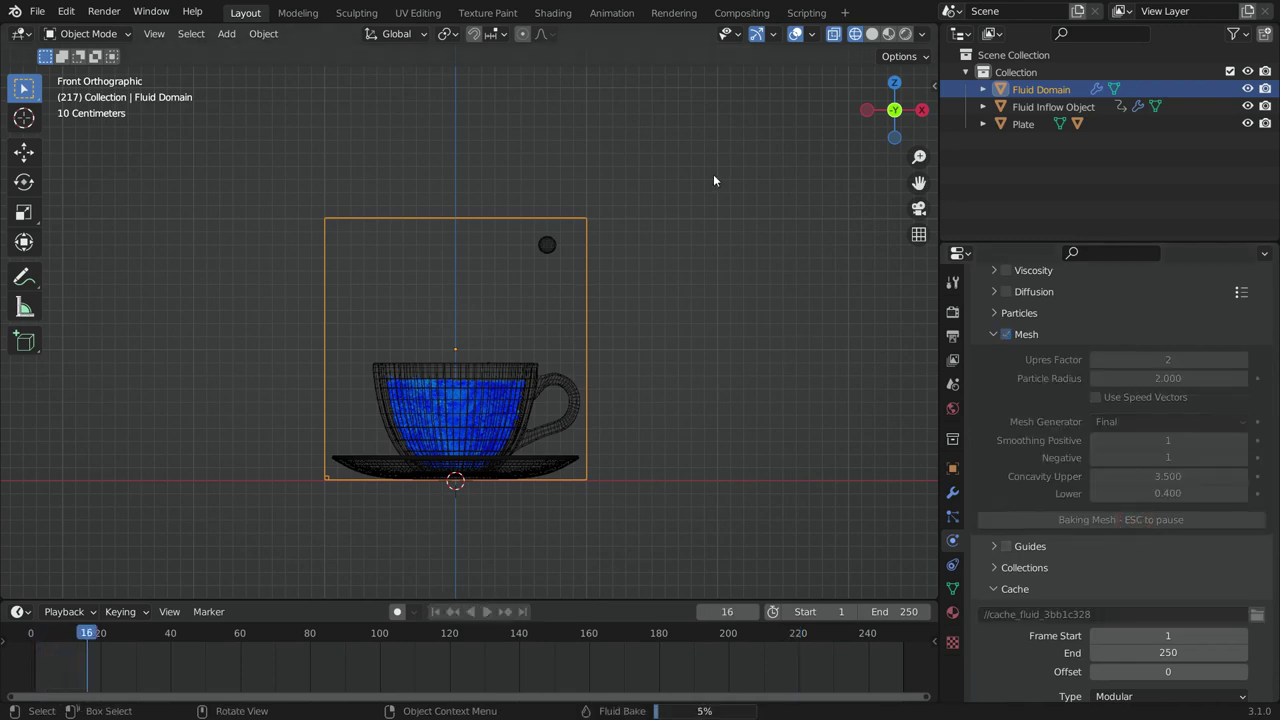
- Play the simulation from the first frame to check the baked liquid mesh, stopping while the liquid is still pouring
click(433, 611)
click(486, 611)
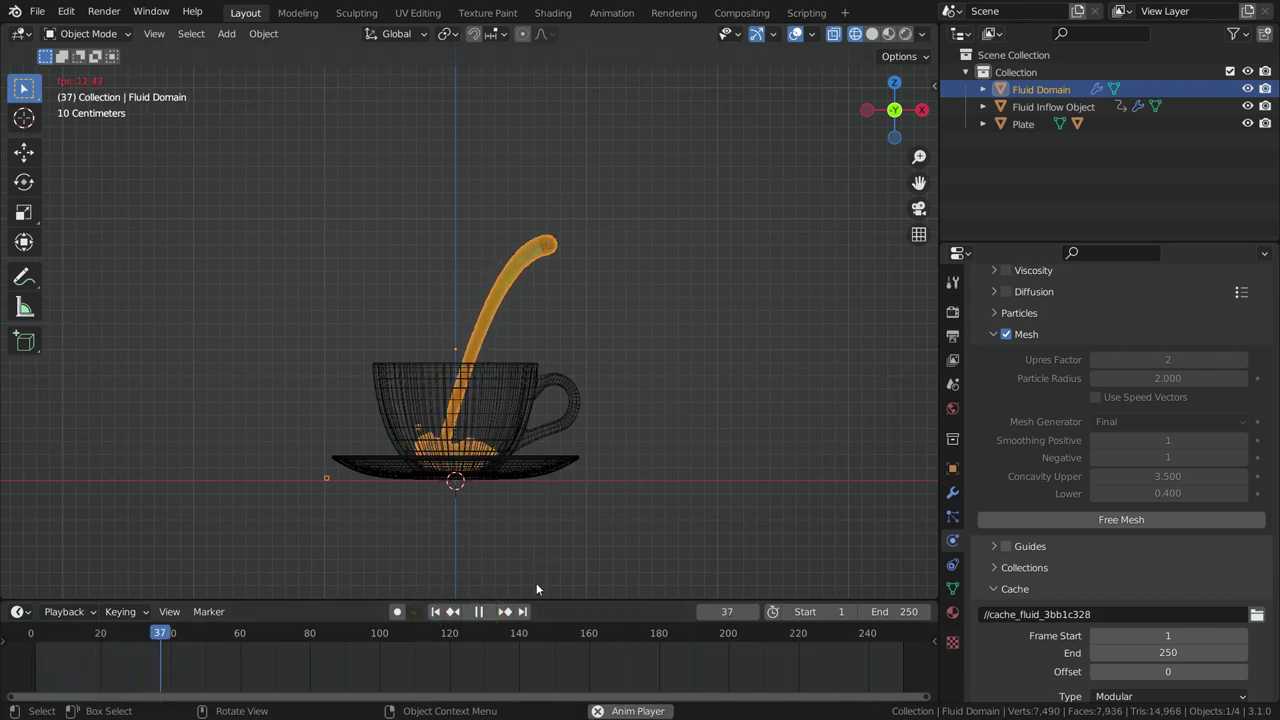
click(480, 612)
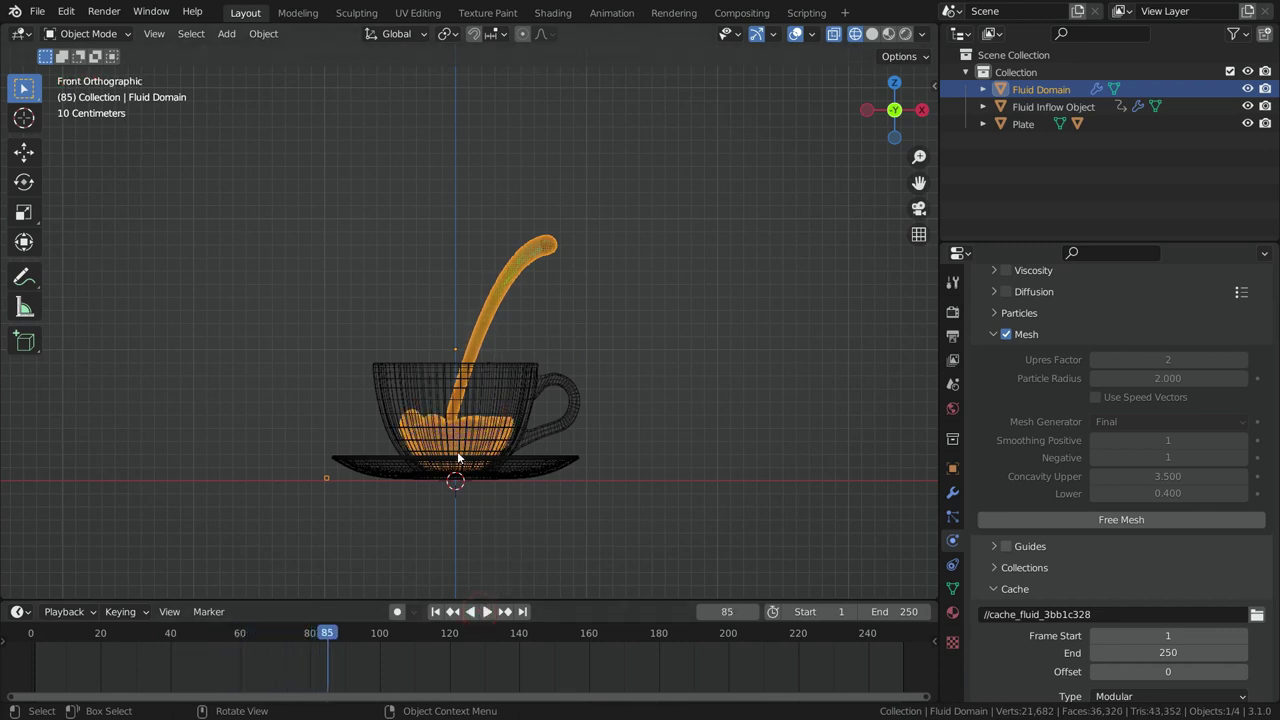
- Display the scene in solid shading and apply Shade Smooth to the liquid mesh in the cup
mouse_move(498, 424)
middle_down()
mouse_move(490, 445)
mouse_move(470, 432)
mouse_move(500, 430)
middle_up()
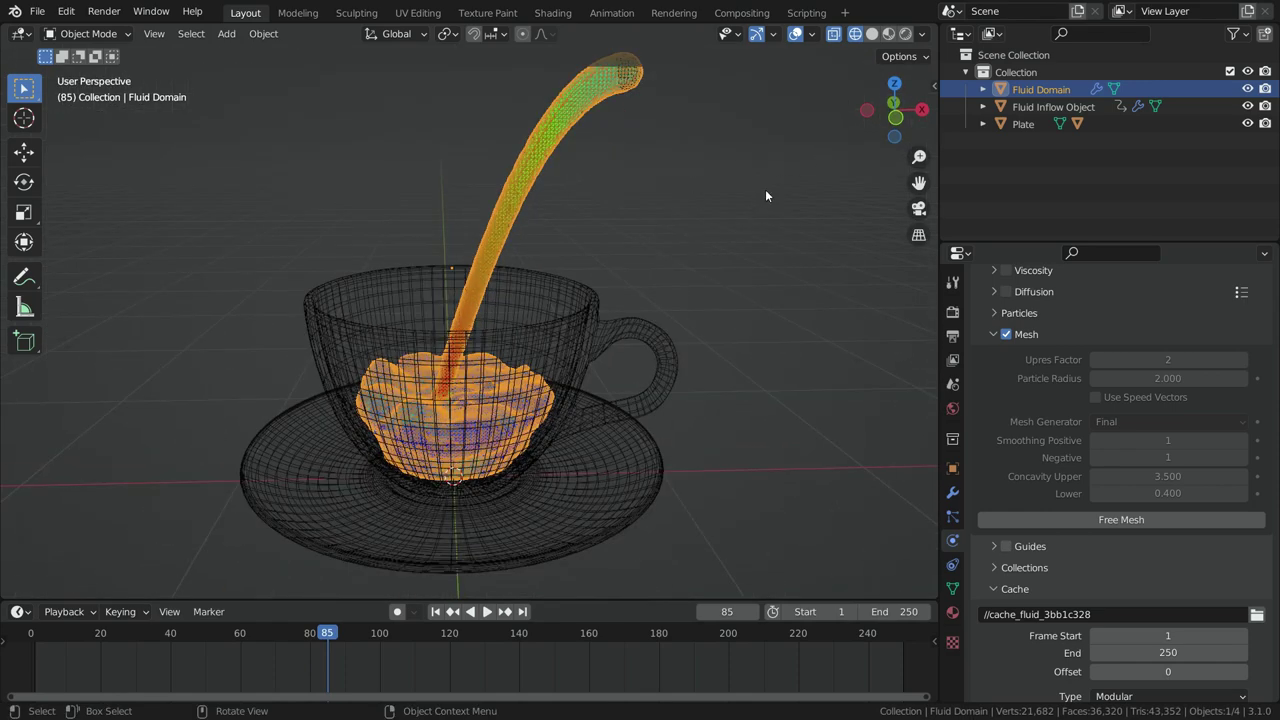
click(870, 33)
middle_drag(518, 340, 502, 364)
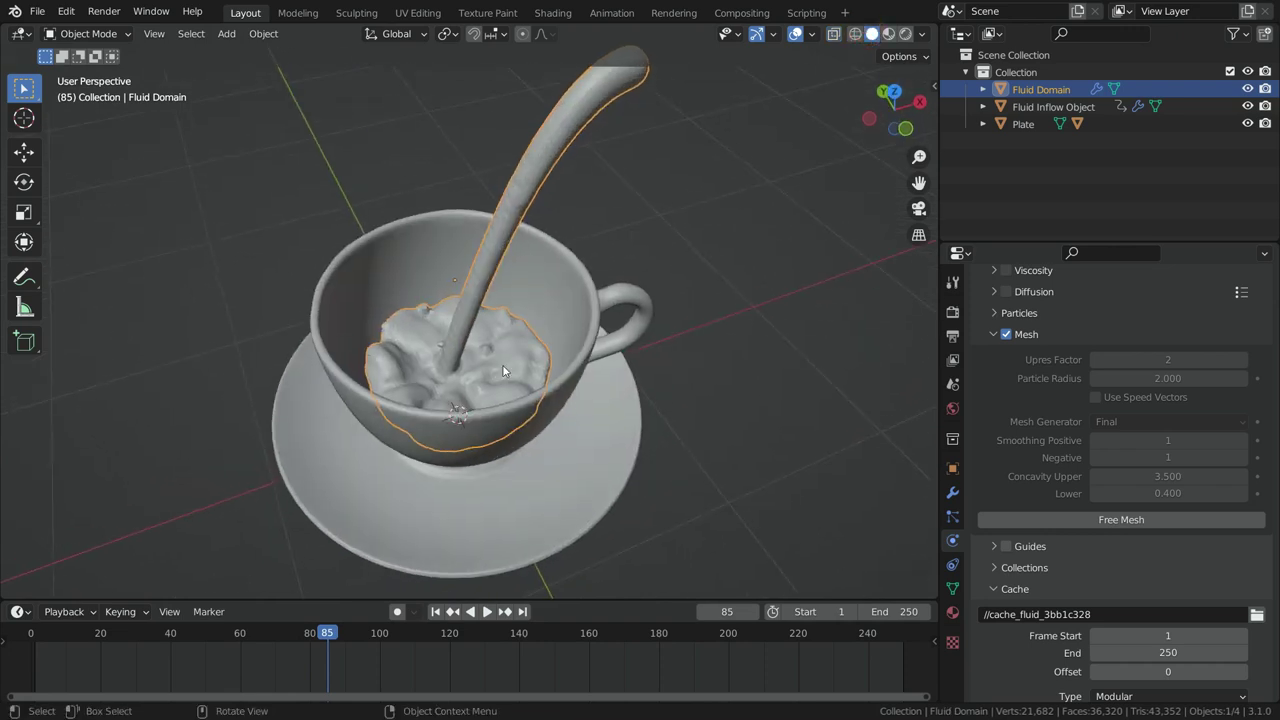
scroll(479, 360, up, 3)
right_click(479, 252)
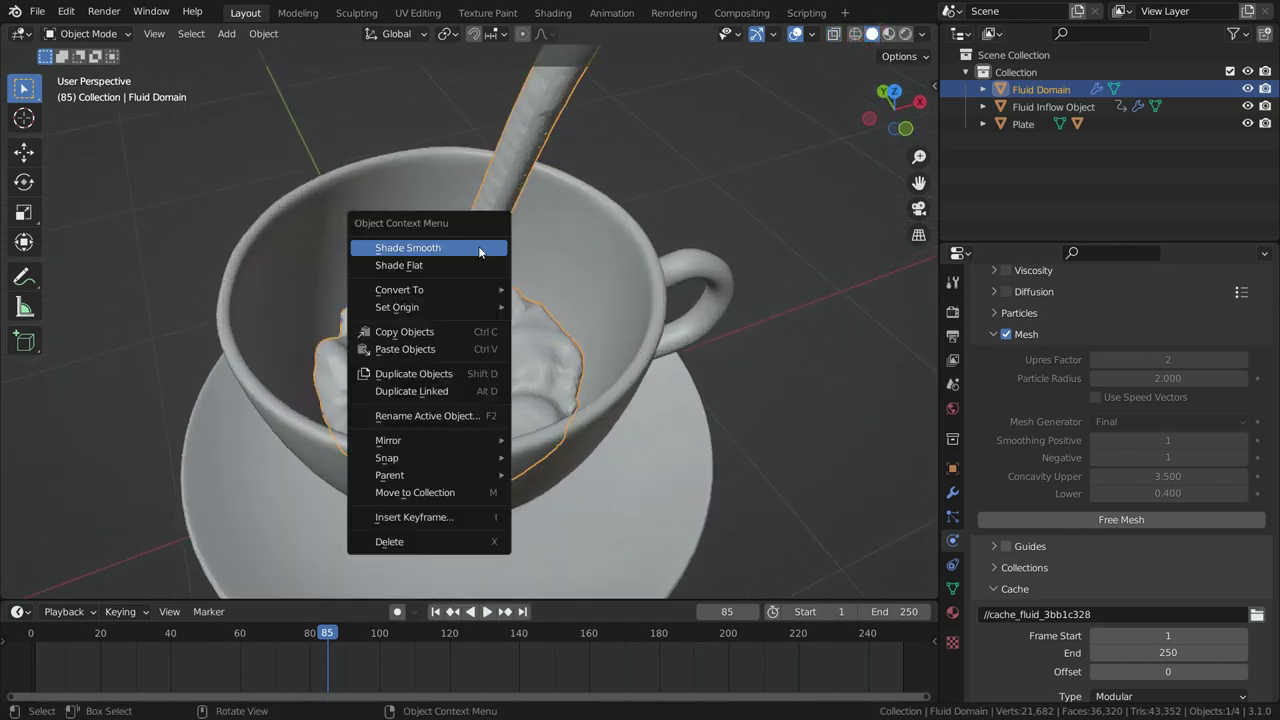
click(479, 248)
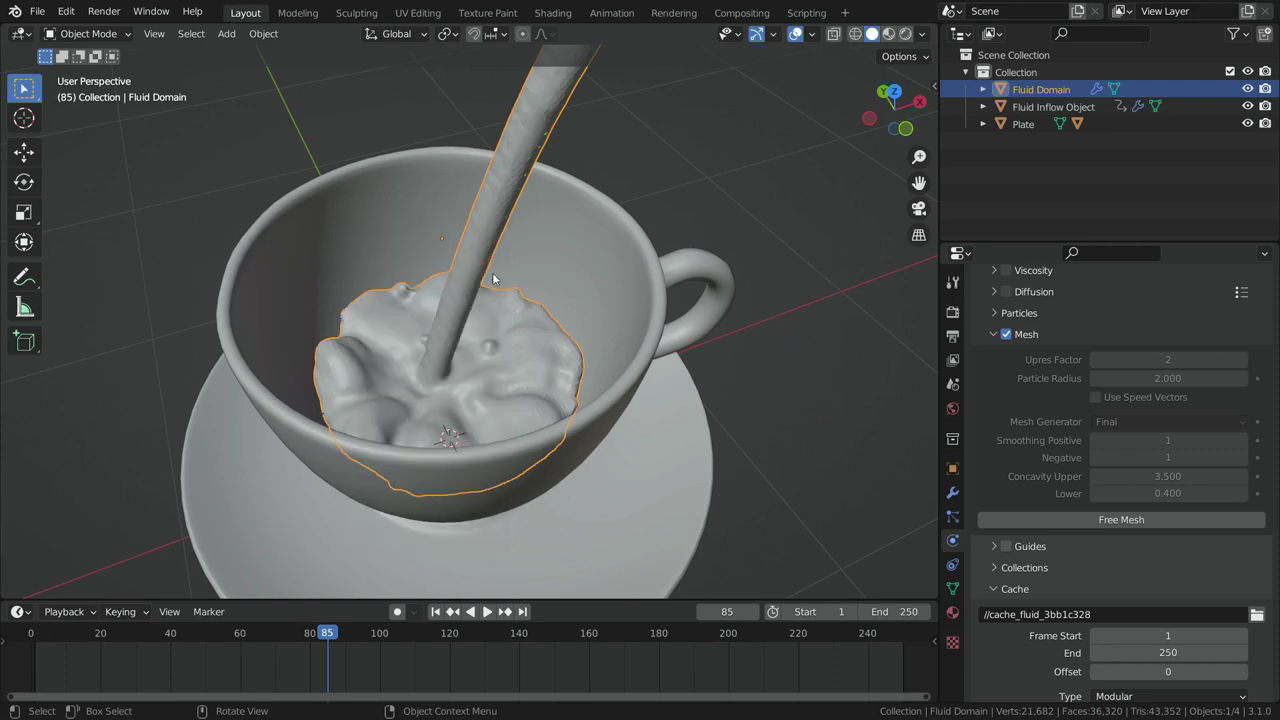
scroll(463, 313, up, 2)
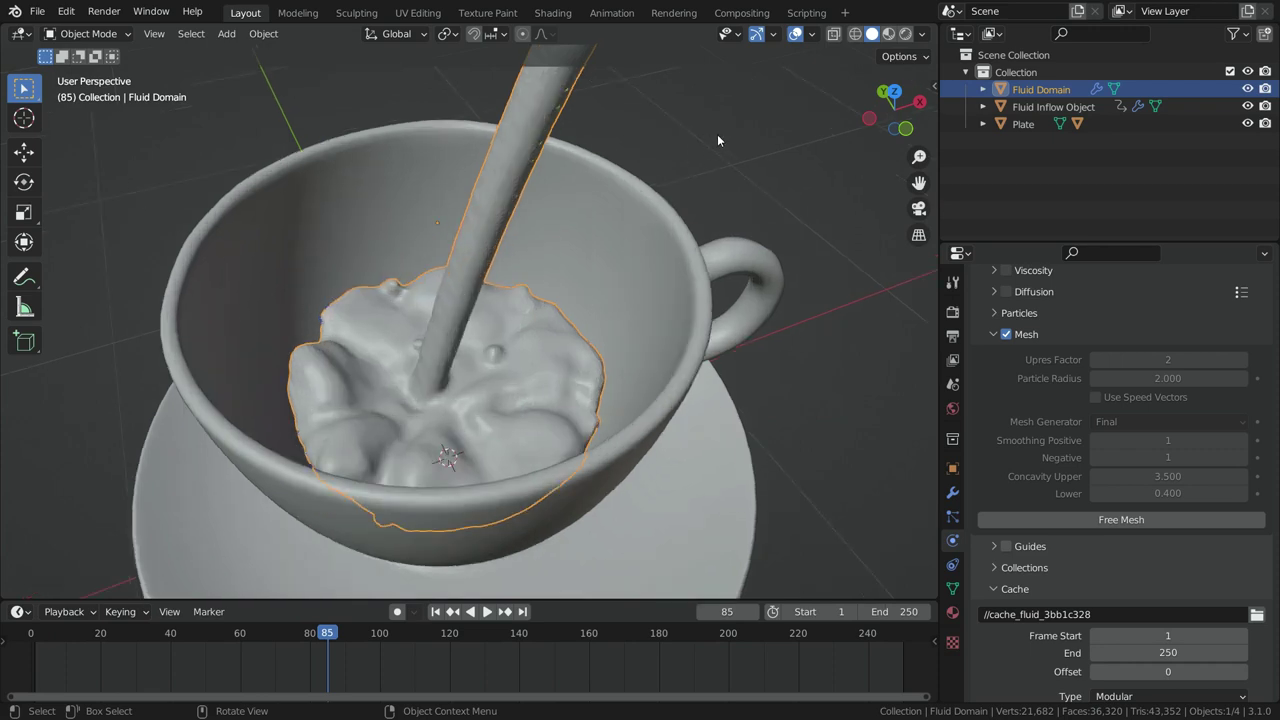
- Switch back to wireframe shading and add a cube mesh at the base of the cup
key(z)
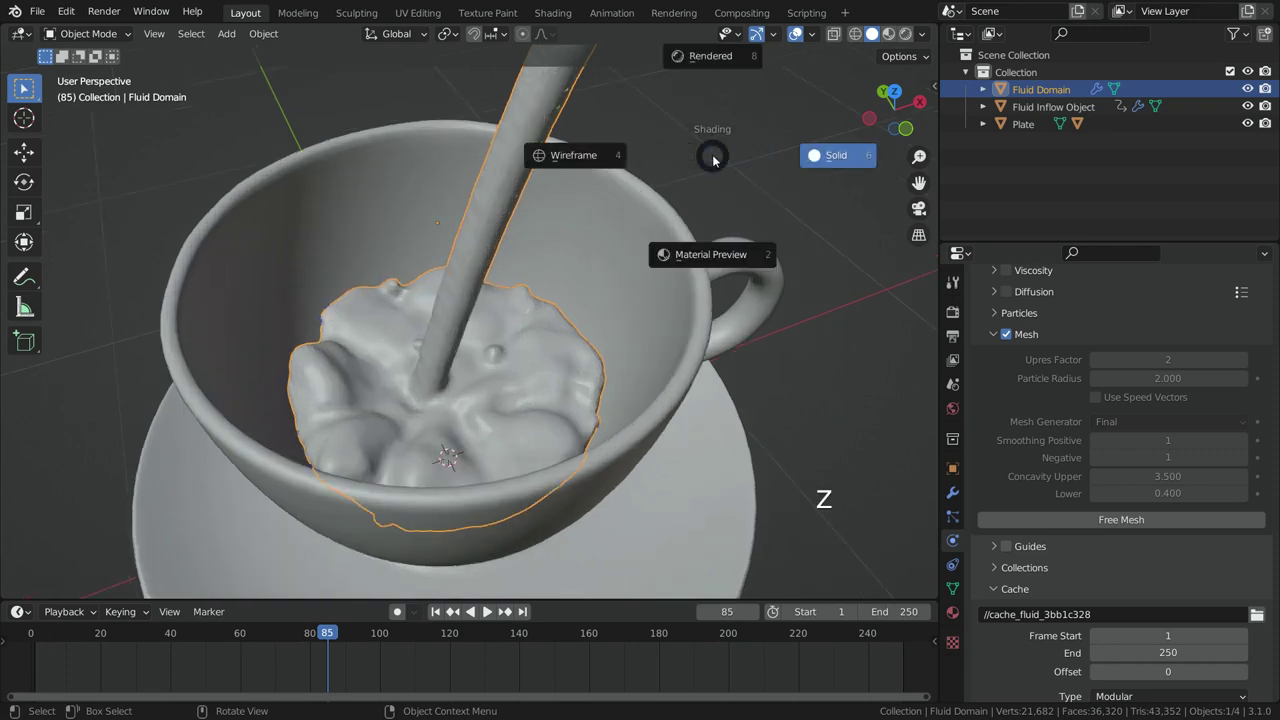
click(617, 165)
scroll(539, 310, down, 4)
middle_drag(531, 288, 593, 234)
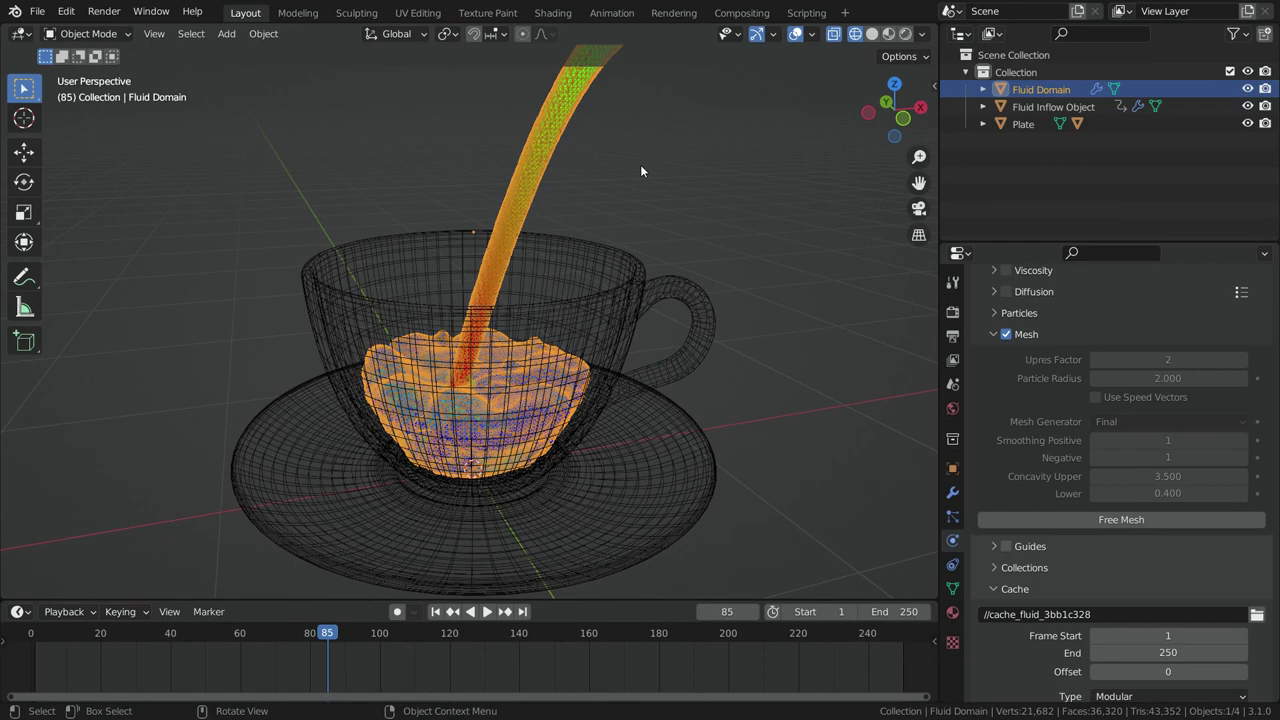
key(shift+a)
mouse_move(123, 158)
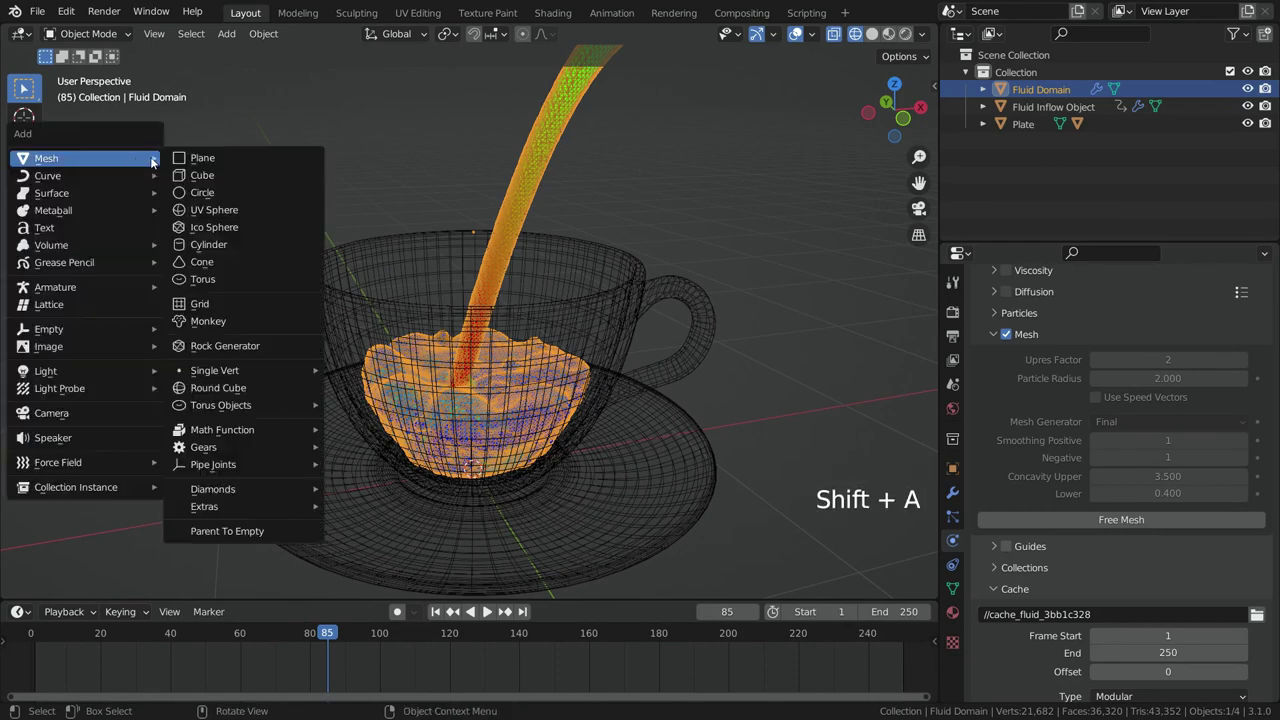
click(200, 171)
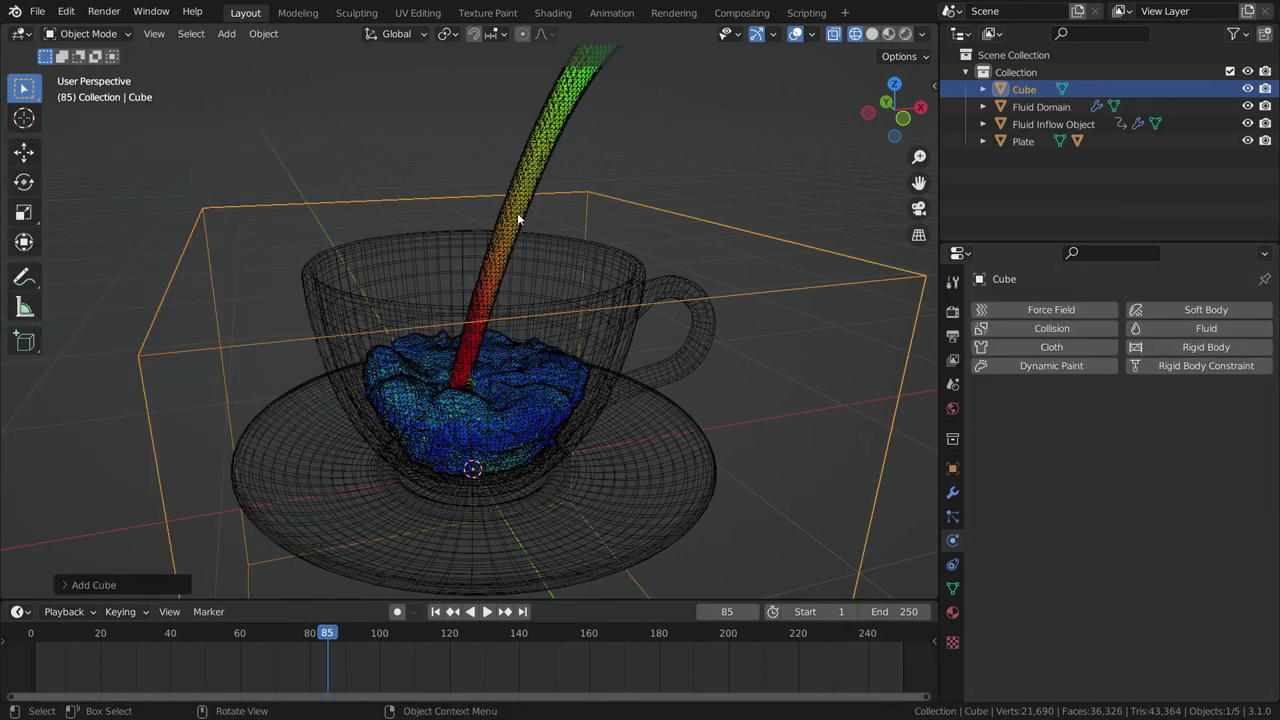
- Rename the new cube as Gas Domain, viewing the scene from the front
key(KP_1)
scroll(415, 400, down, 6)
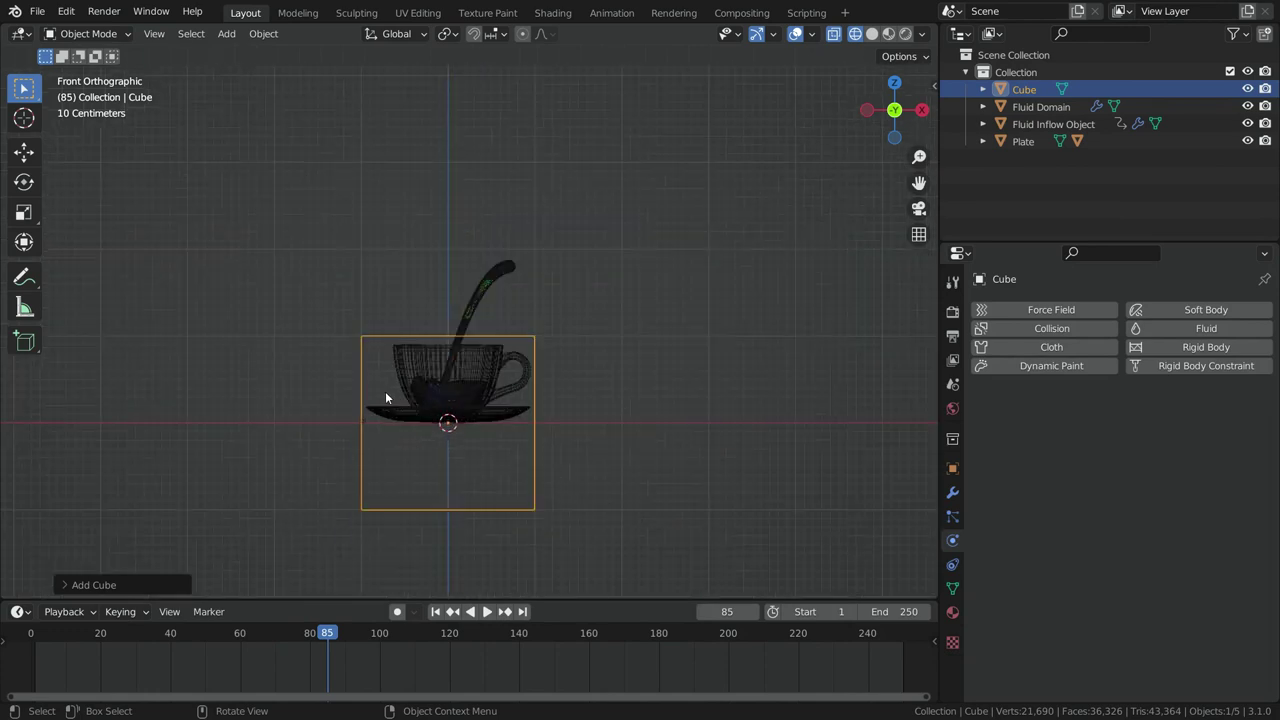
scroll(385, 389, up, 1)
double_click(1024, 89)
text(Gas Domain)
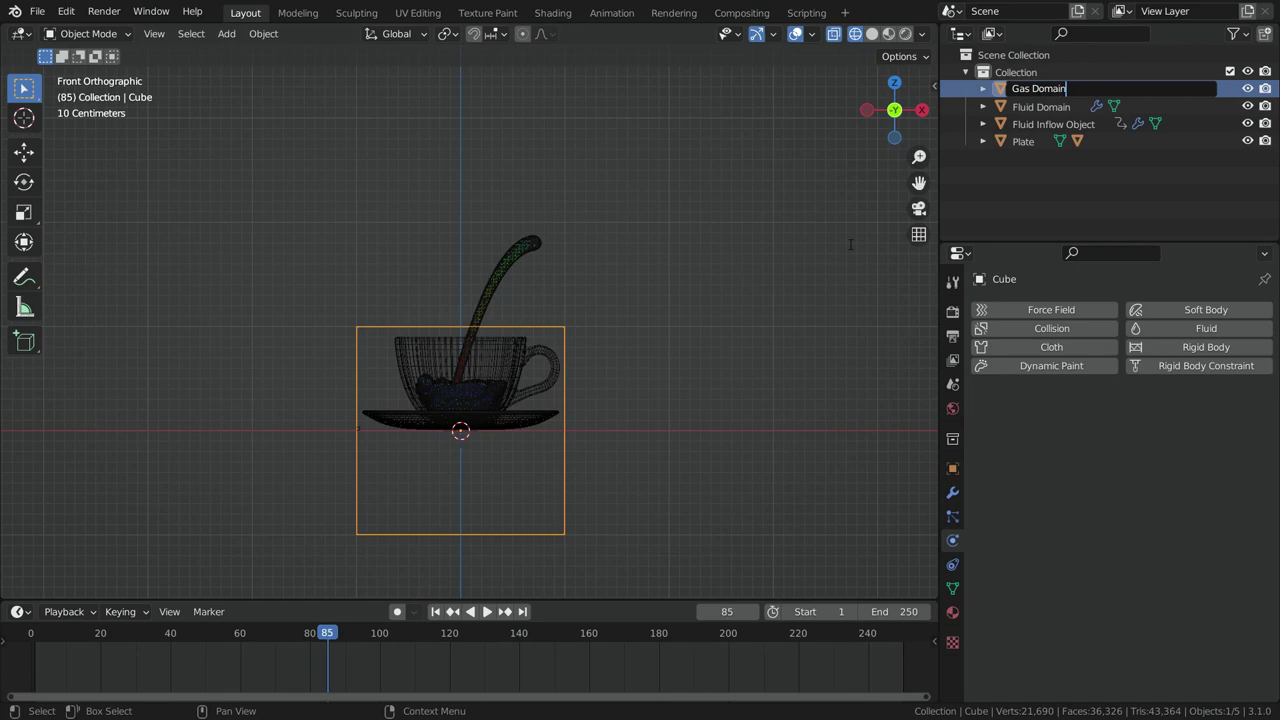
key(Return)
- Raise the Gas Domain along Z until its base sits at the level of the plate's rim
scroll(473, 490, up, 1)
key(g)
key(z)
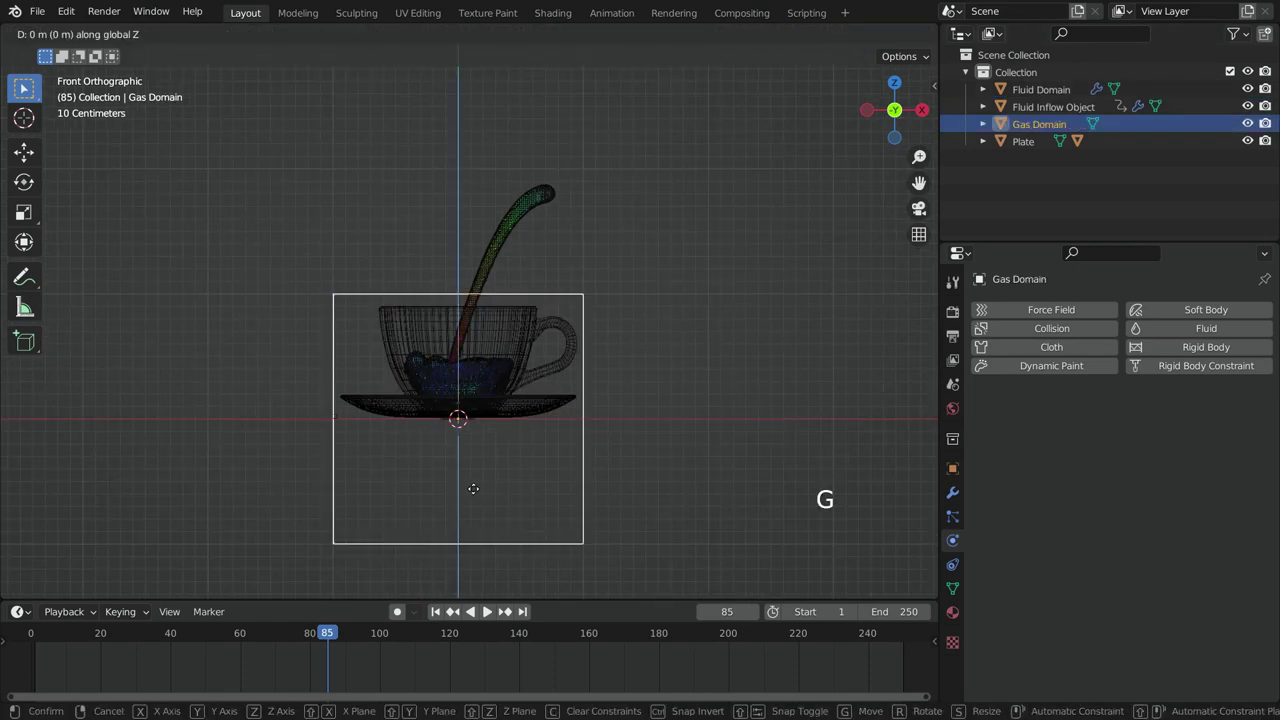
click(503, 405)
scroll(503, 405, up, 4)
scroll(516, 408, down, 2)
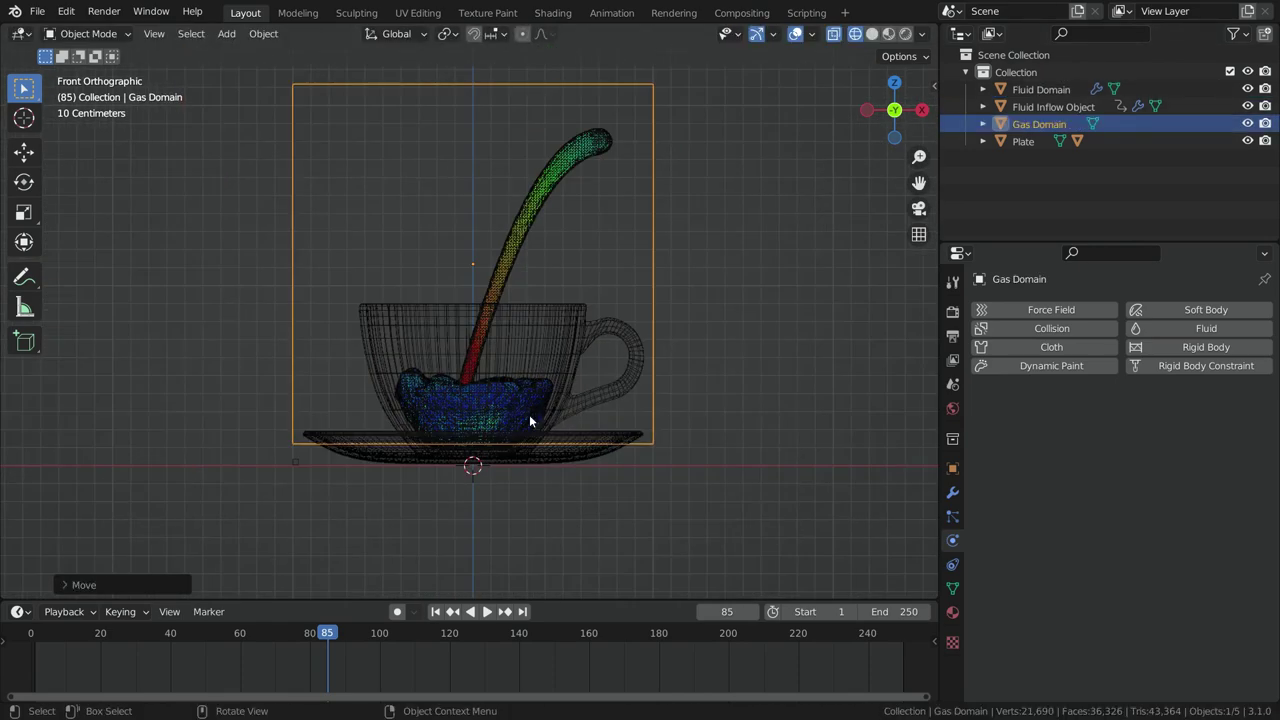
key(g)
key(z)
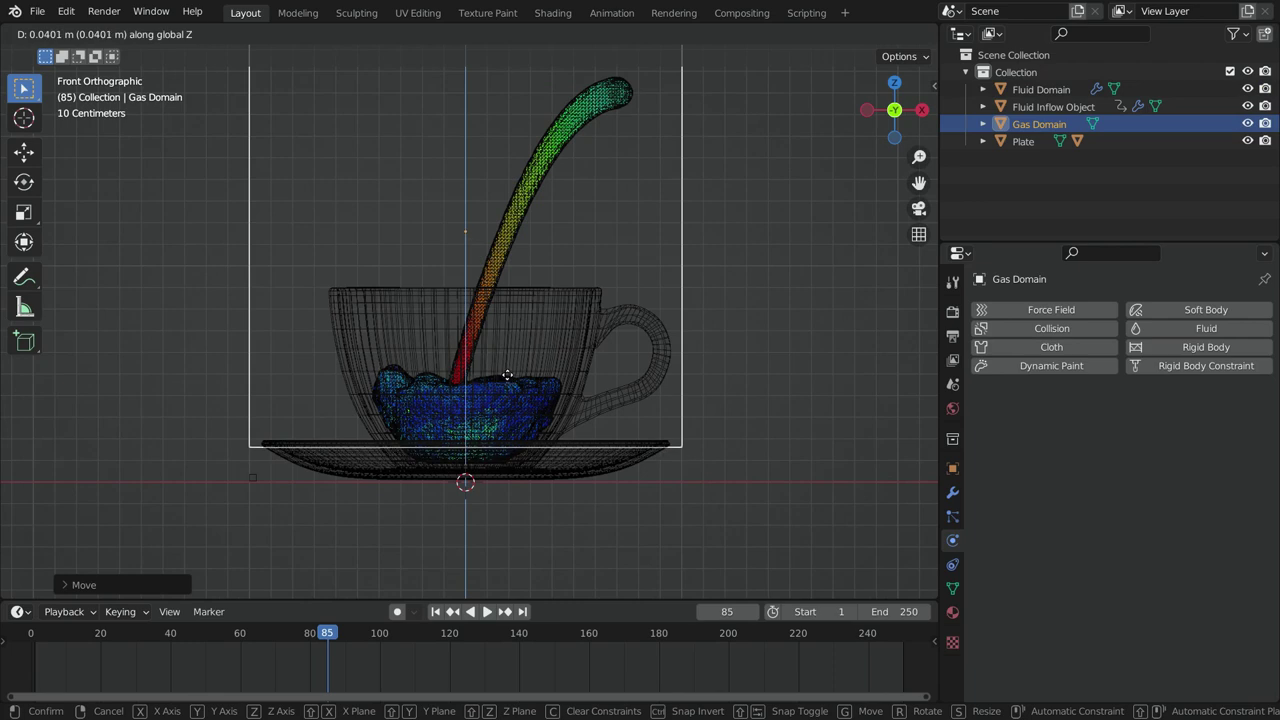
click(510, 383)
- Shift the Gas Domain along X toward the cup's handle so it encloses the whole cup
scroll(520, 445, down, 2)
key(g)
key(x)
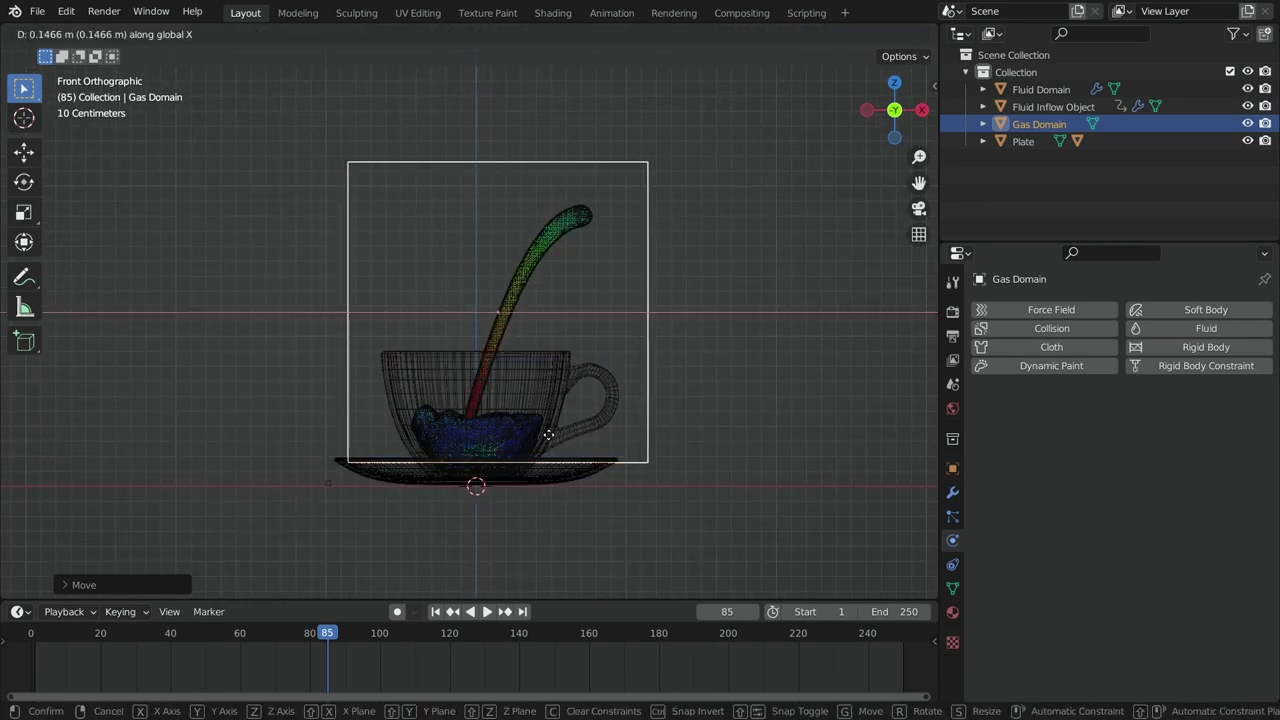
click(559, 435)
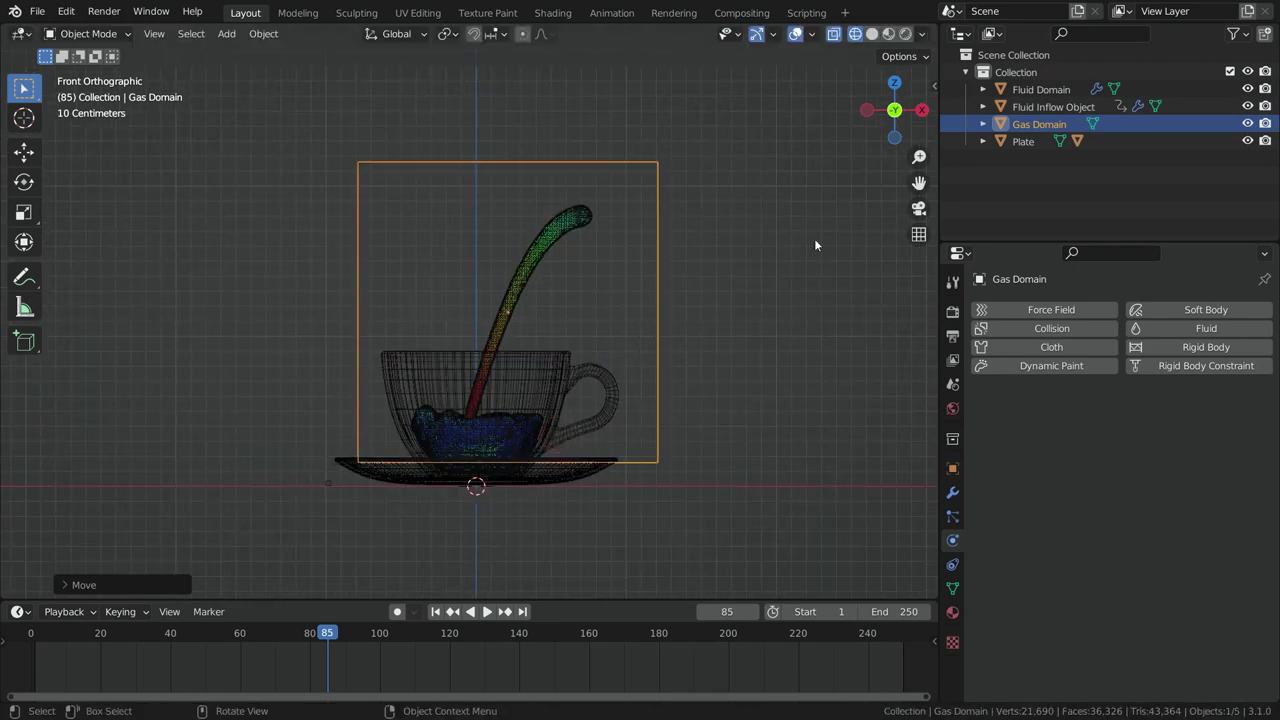
- Give the Gas Domain fluid physics of type Domain, using Gas, with 128 resolution divisions
click(1200, 328)
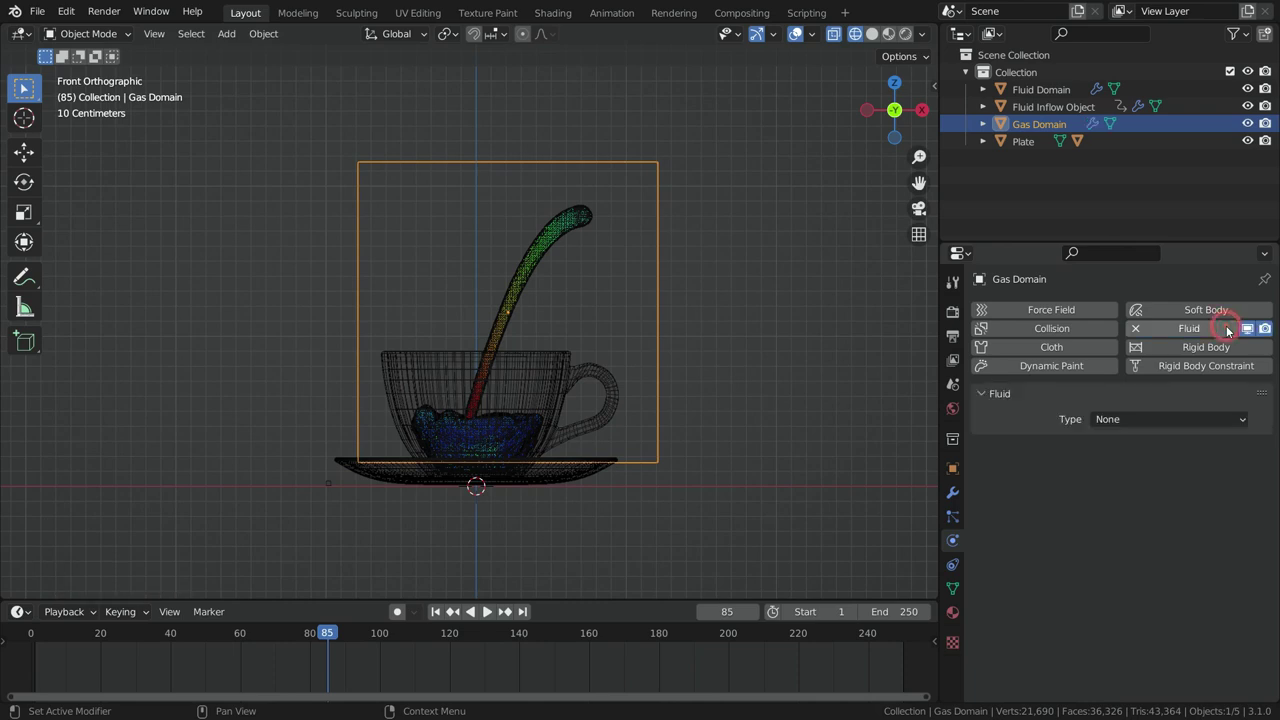
click(1156, 418)
click(1115, 440)
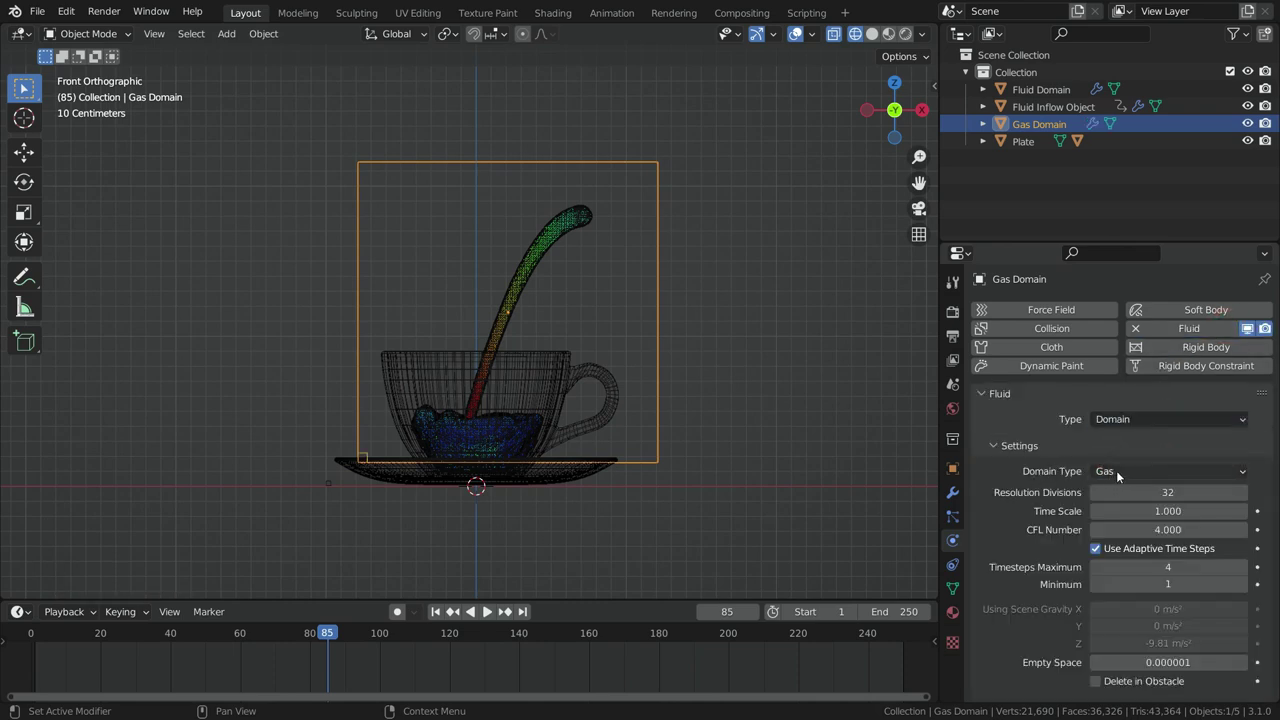
click(1167, 492)
text(128)
key(Return)
- Enable Adaptive Domain for the Gas Domain and set the gas heat to 1.5
scroll(1098, 565, down, 2)
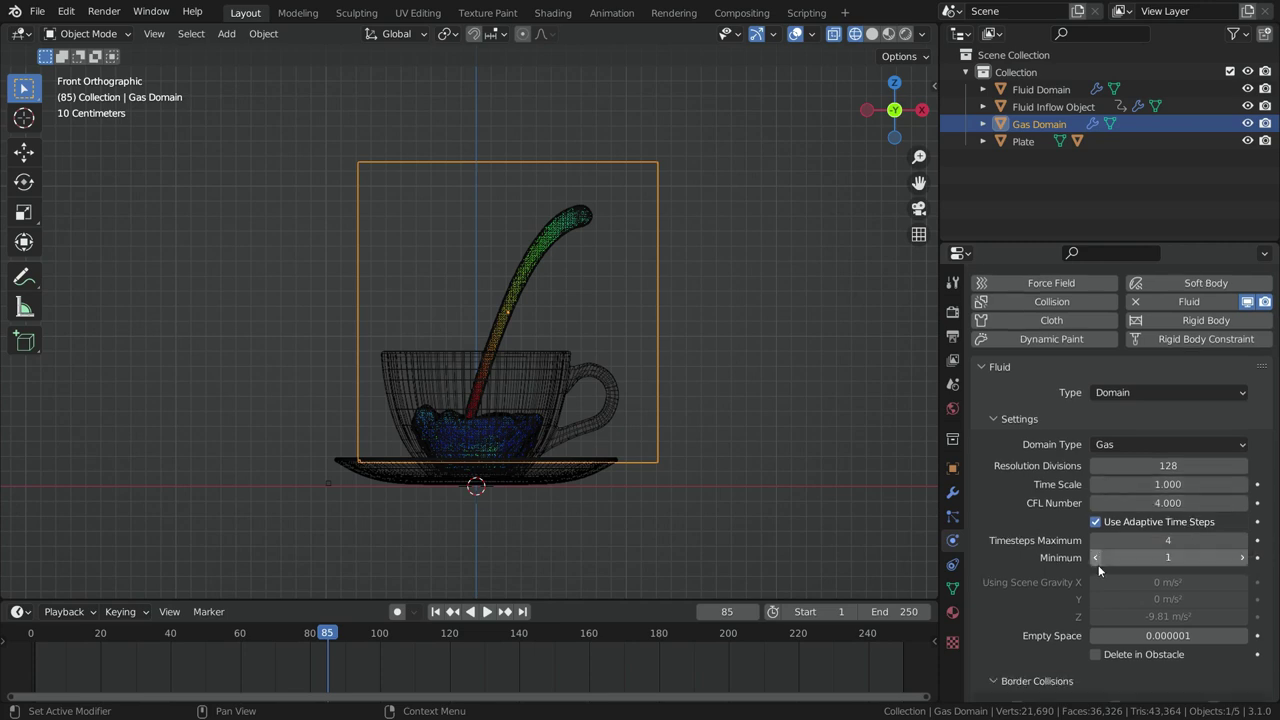
scroll(1106, 560, down, 2)
scroll(1106, 565, down, 1)
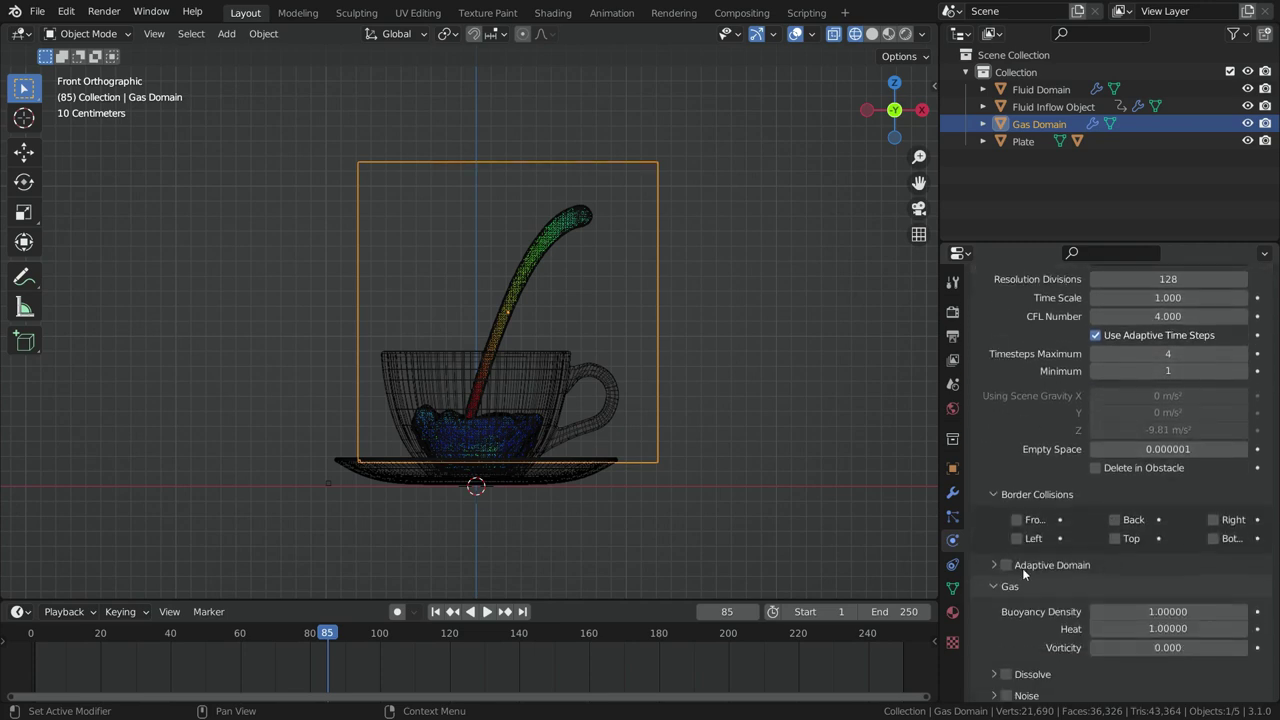
click(1006, 565)
scroll(1059, 566, down, 2)
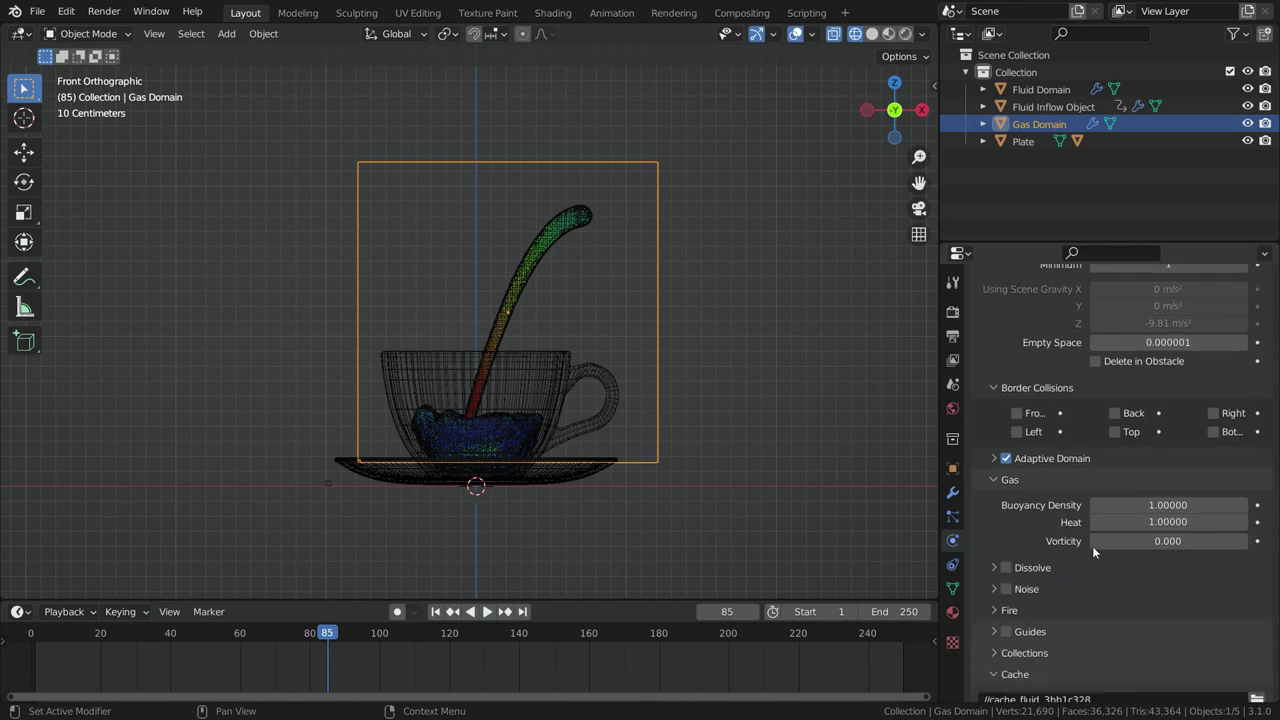
click(1177, 521)
text(1.5)
key(Return)
- Enable Dissolve for the gas and set its time to 30
scroll(1050, 556, down, 2)
click(1006, 514)
click(995, 514)
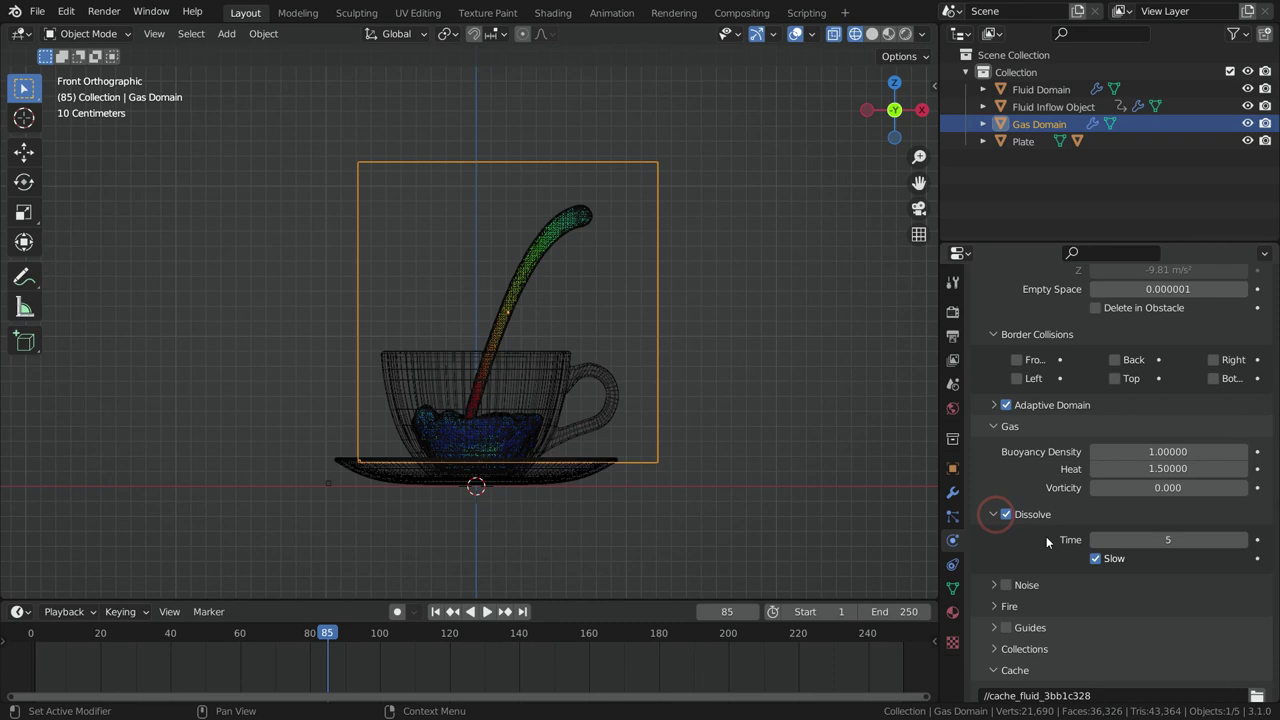
click(1186, 539)
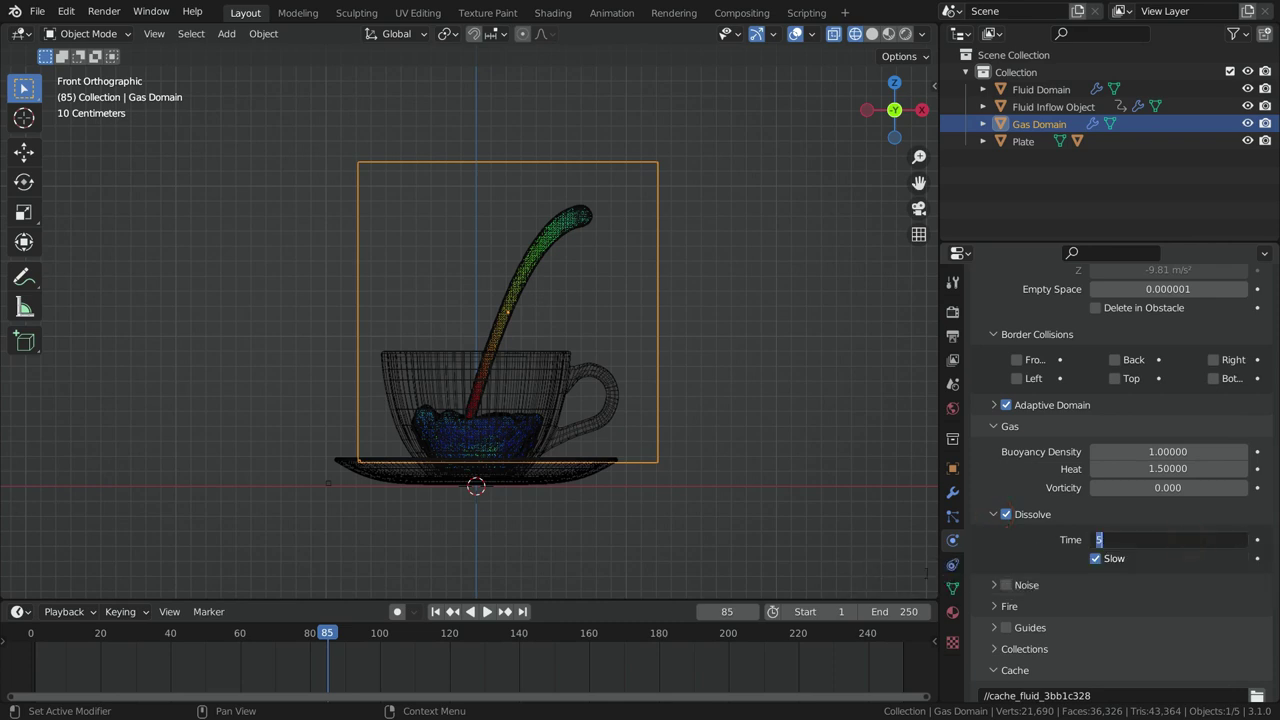
text(30)
key(Return)
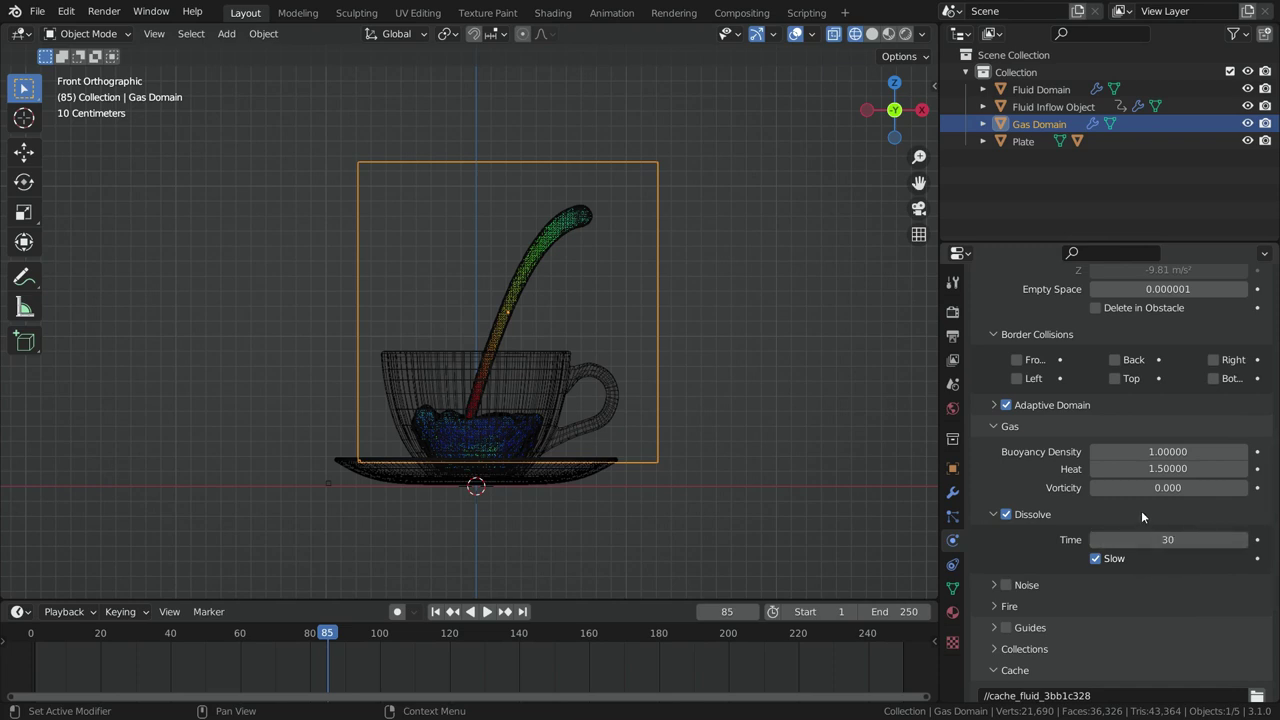
- Set the Gas Domain's cache type to Modular and make it resumable
scroll(999, 593, down, 5)
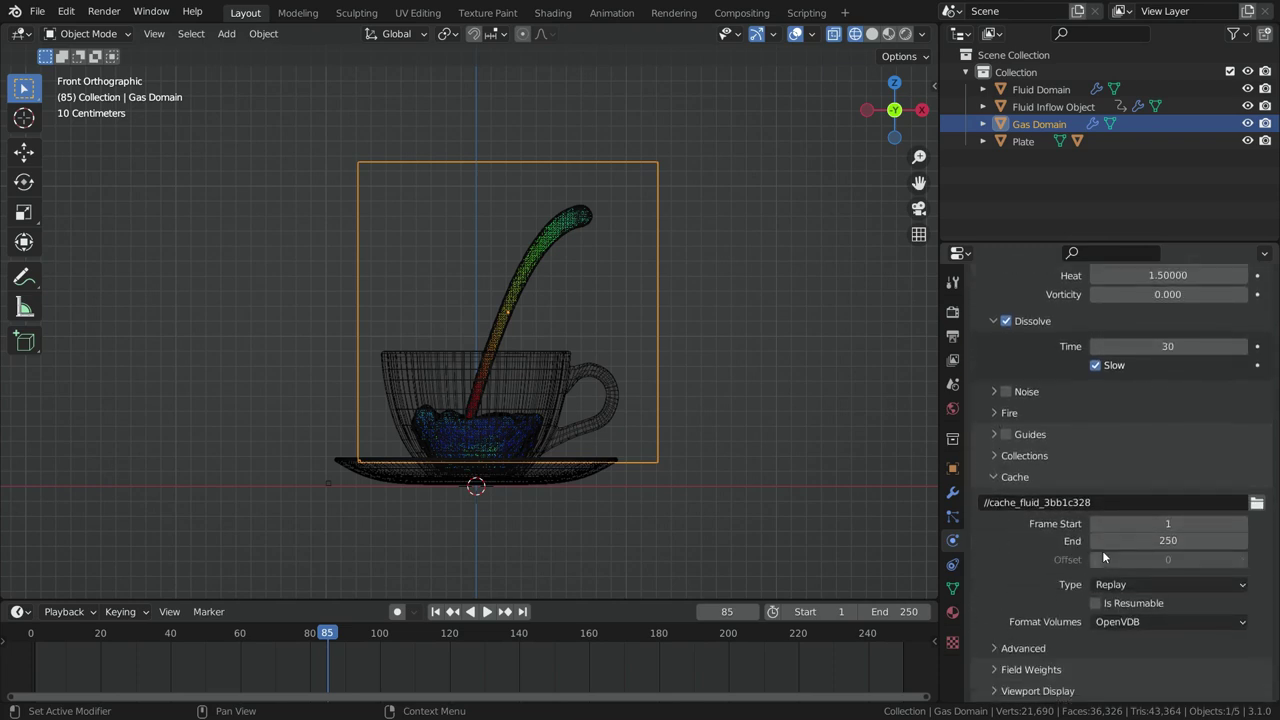
click(1136, 579)
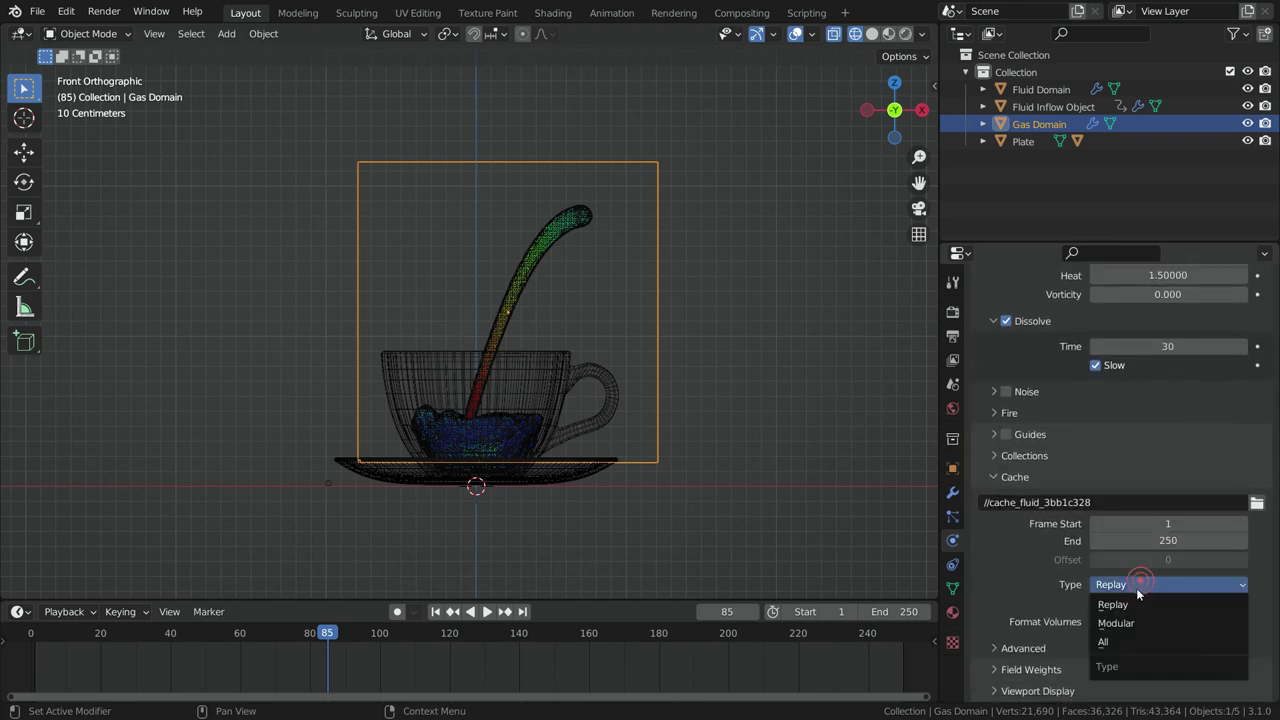
click(1136, 622)
click(1096, 603)
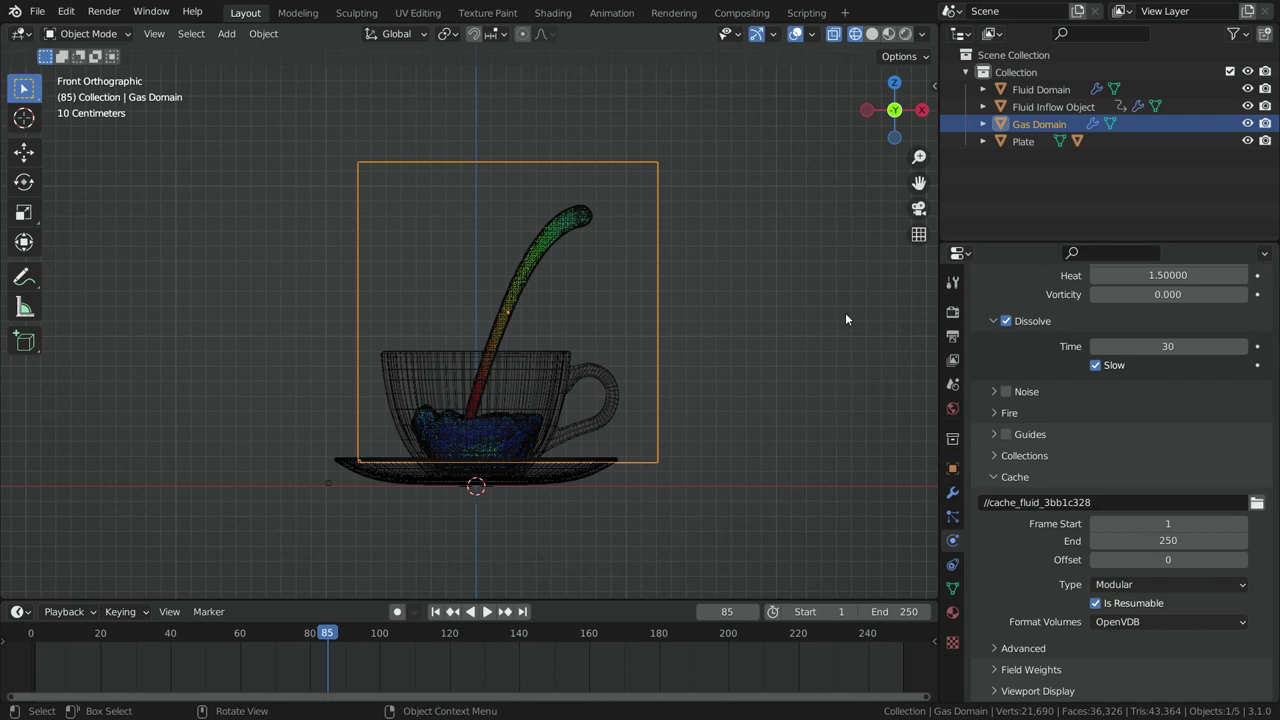
- Return to the first frame and add a cylinder mesh at the base of the cup
scroll(708, 343, down, 1)
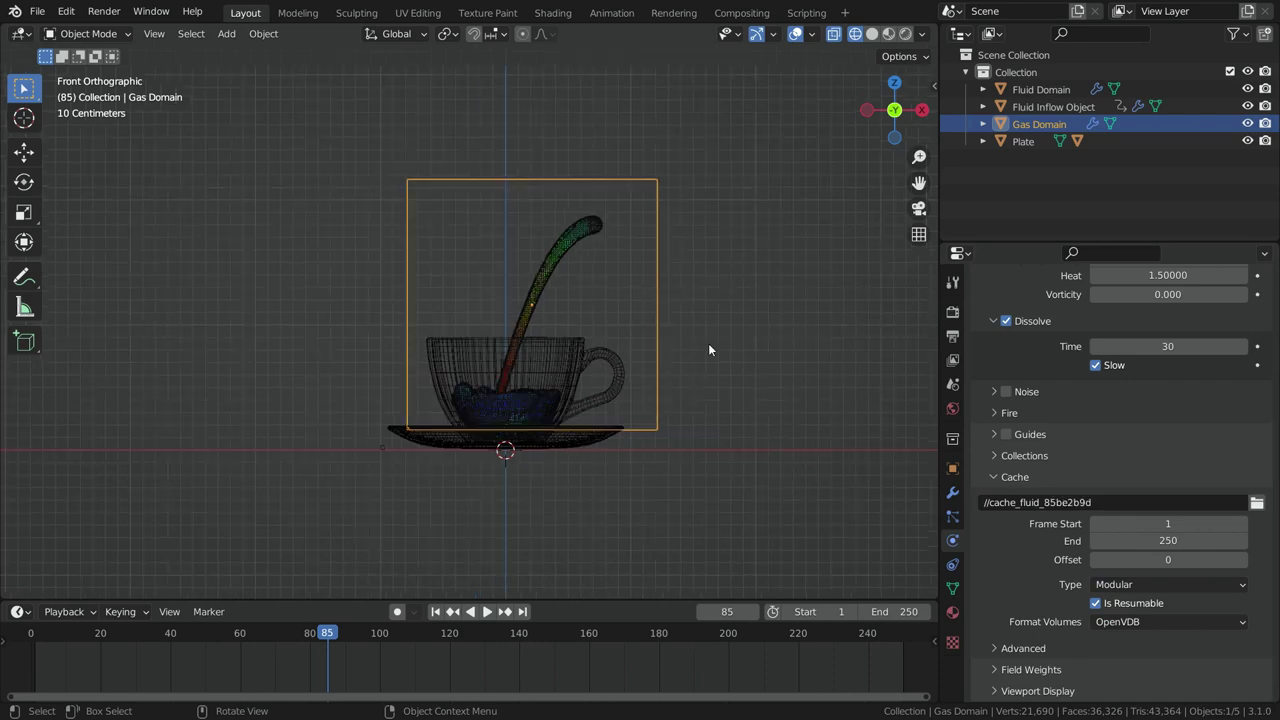
click(435, 611)
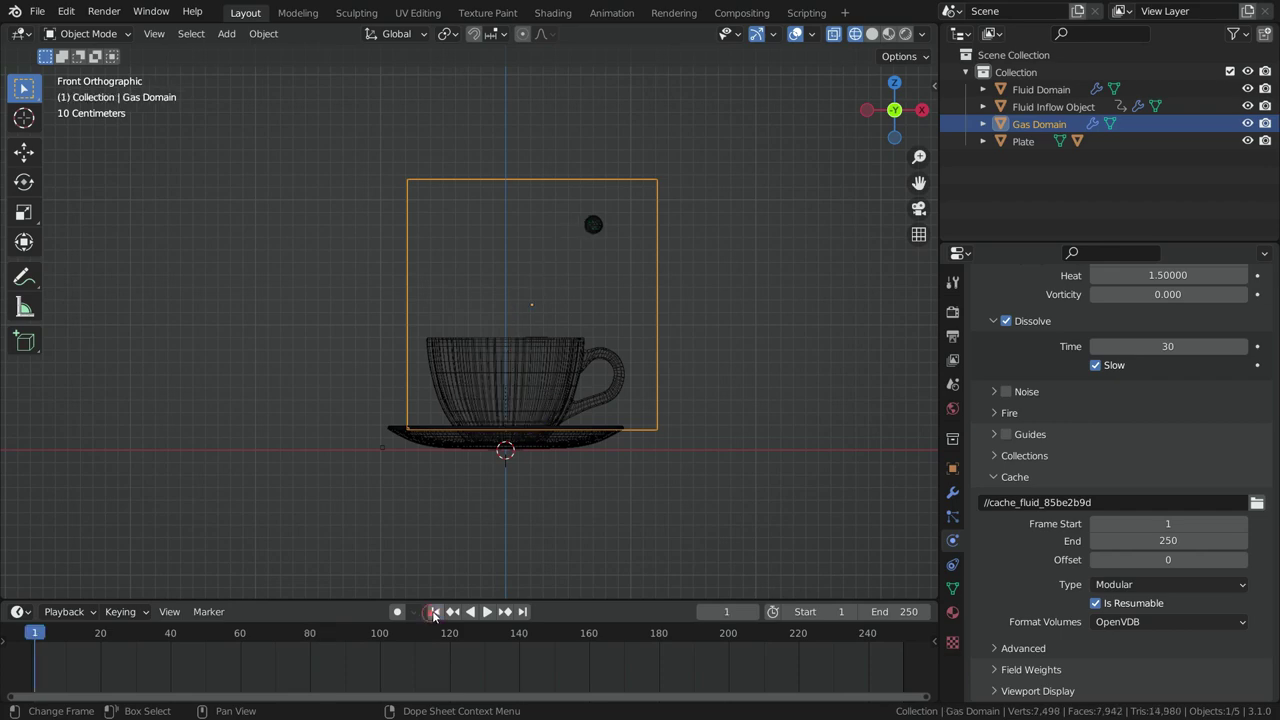
scroll(622, 344, up, 3)
scroll(622, 349, down, 1)
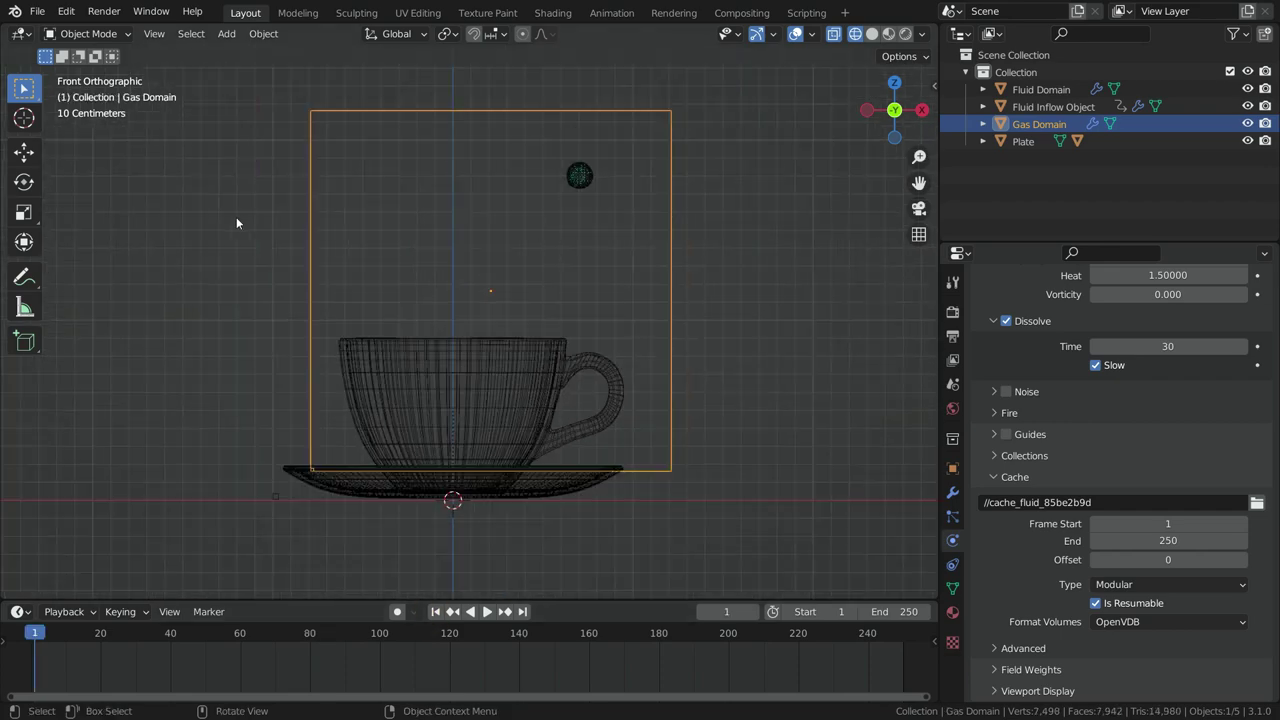
key(shift+a)
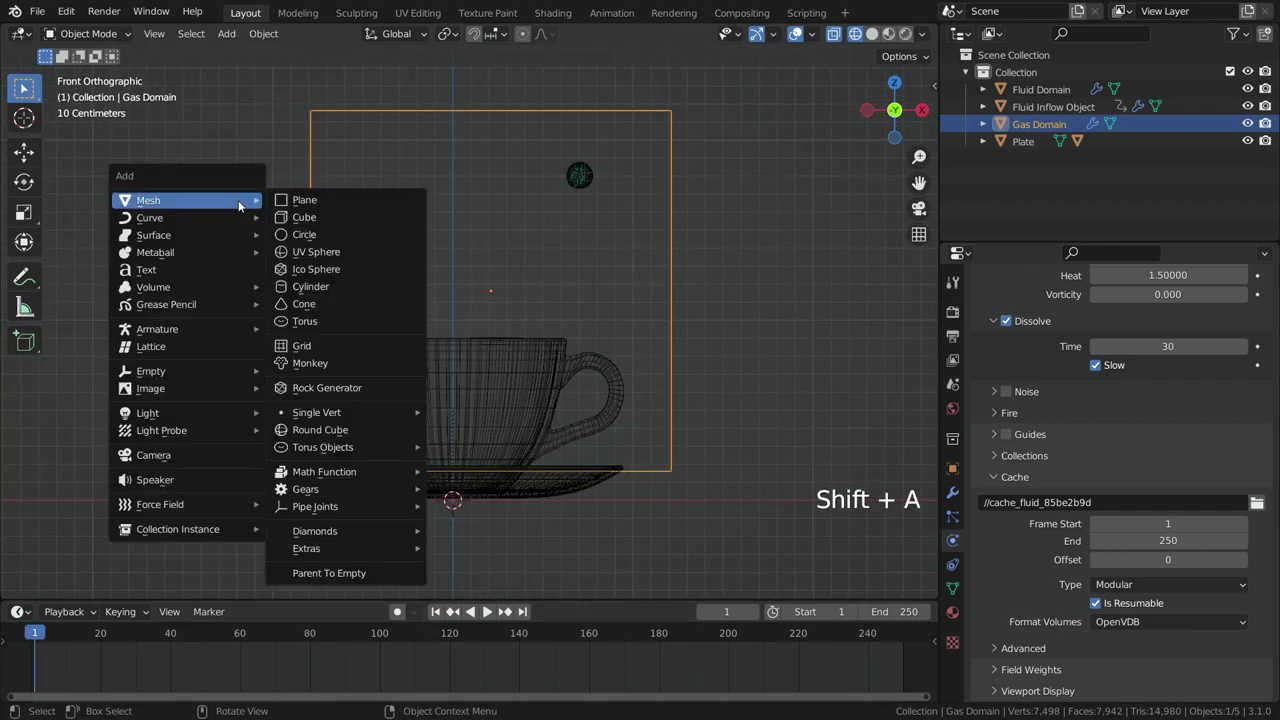
click(321, 288)
- Rename the cylinder as Gas inflow object
double_click(1040, 89)
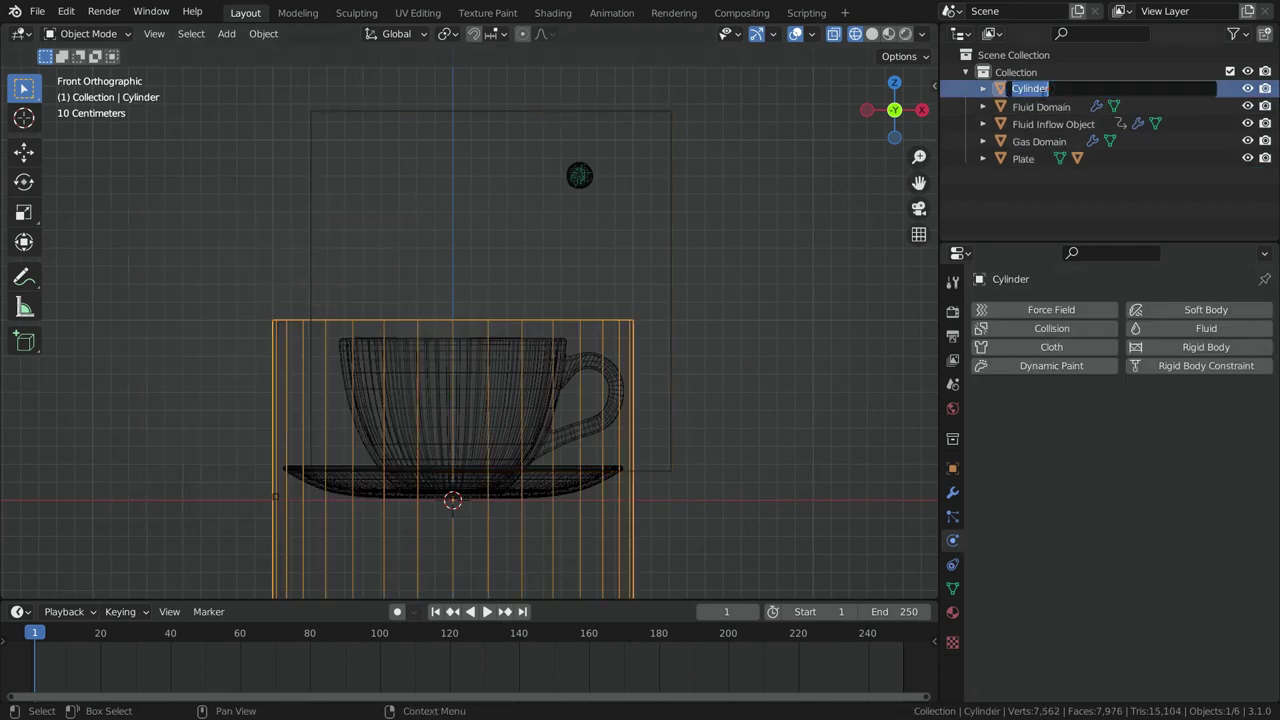
text(Gas inflow object)
key(Return)
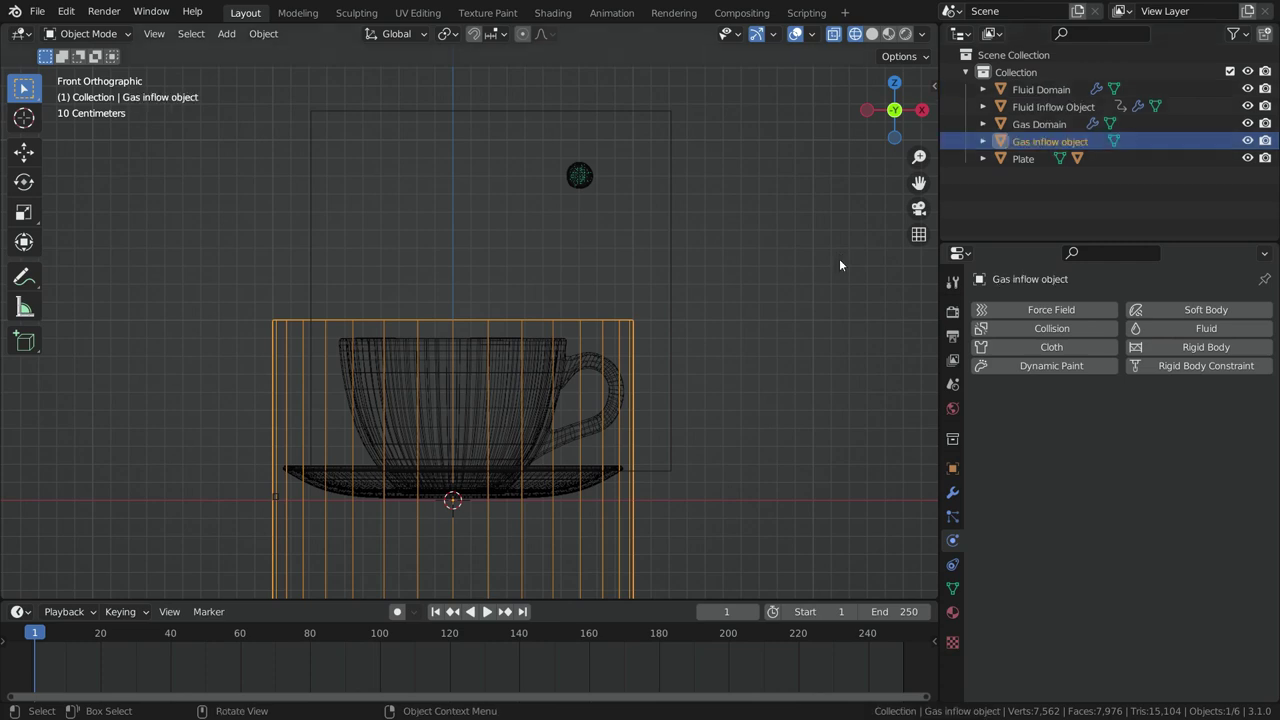
- Scale the Gas inflow object down to fit inside the cup and flatten it along Z into a thin disc
key(s)
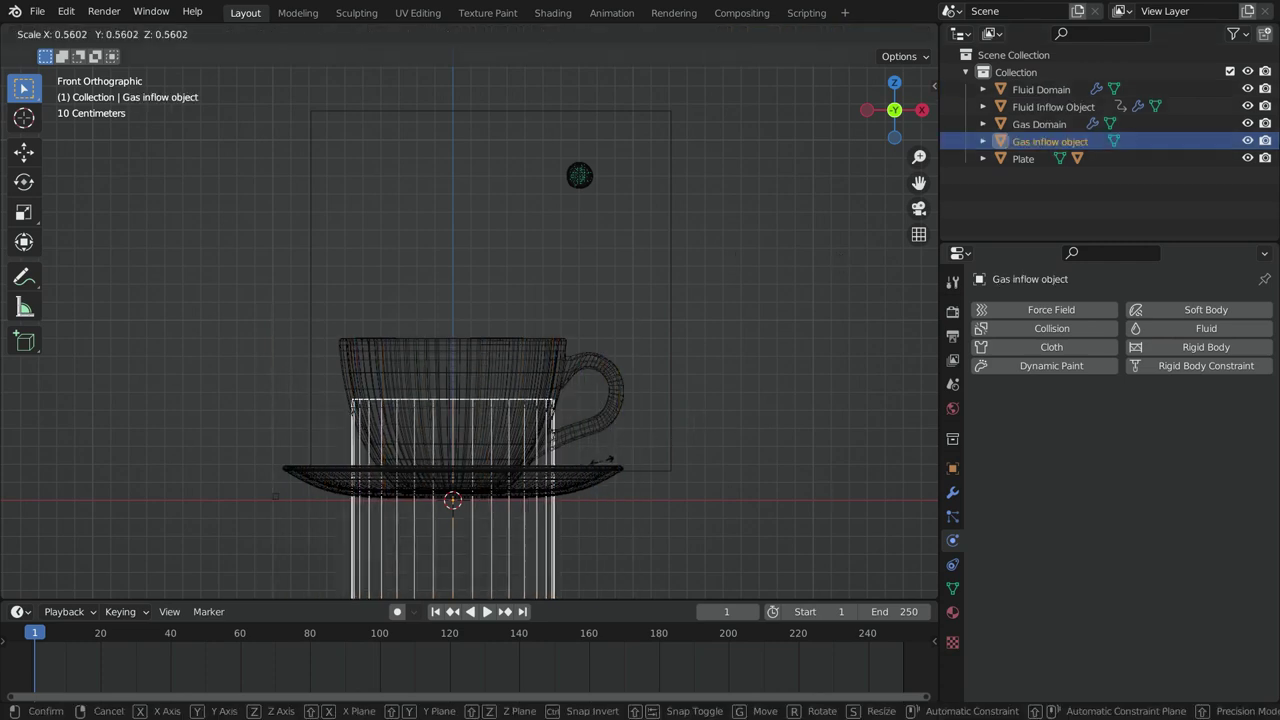
click(653, 480)
key(s)
key(z)
click(480, 491)
- Raise the flattened disc about 0.3 m along Z into the lower part of the cup
key(g)
key(z)
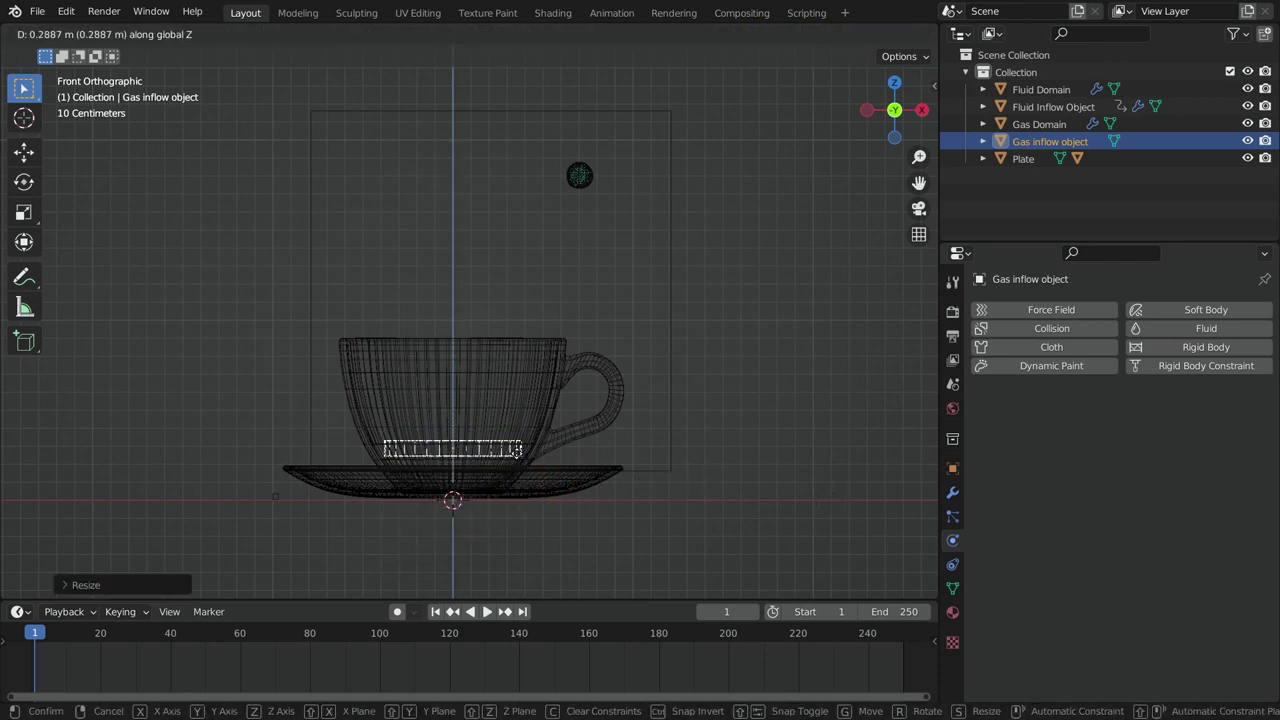
click(515, 448)
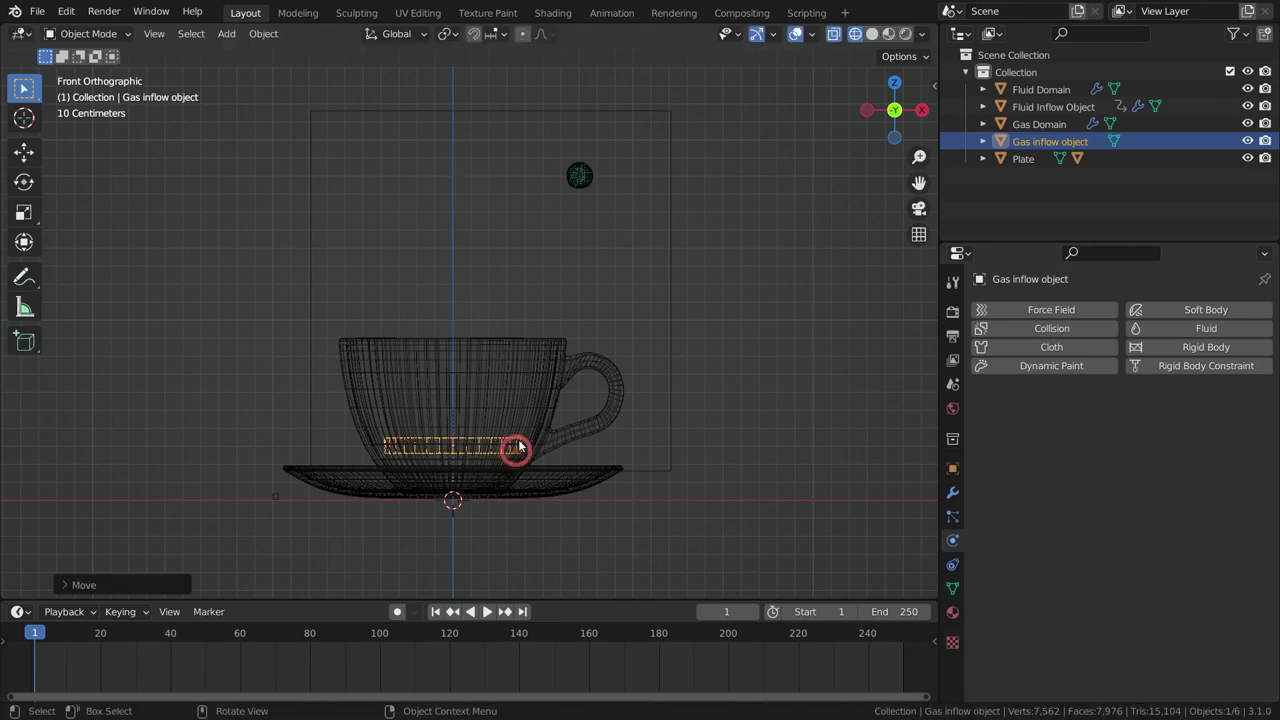
- Give the Gas inflow object fluid physics of type Flow, with Smoke flow type and Inflow behavior
click(1190, 328)
click(1138, 422)
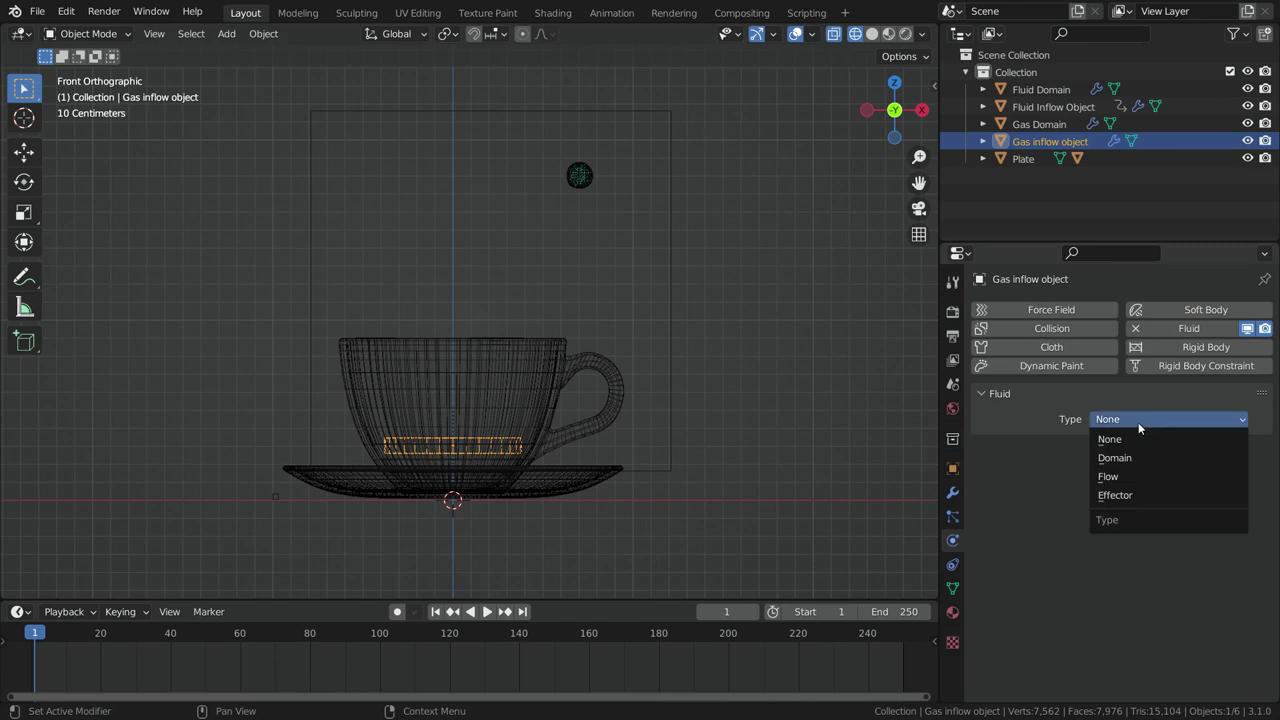
click(1113, 476)
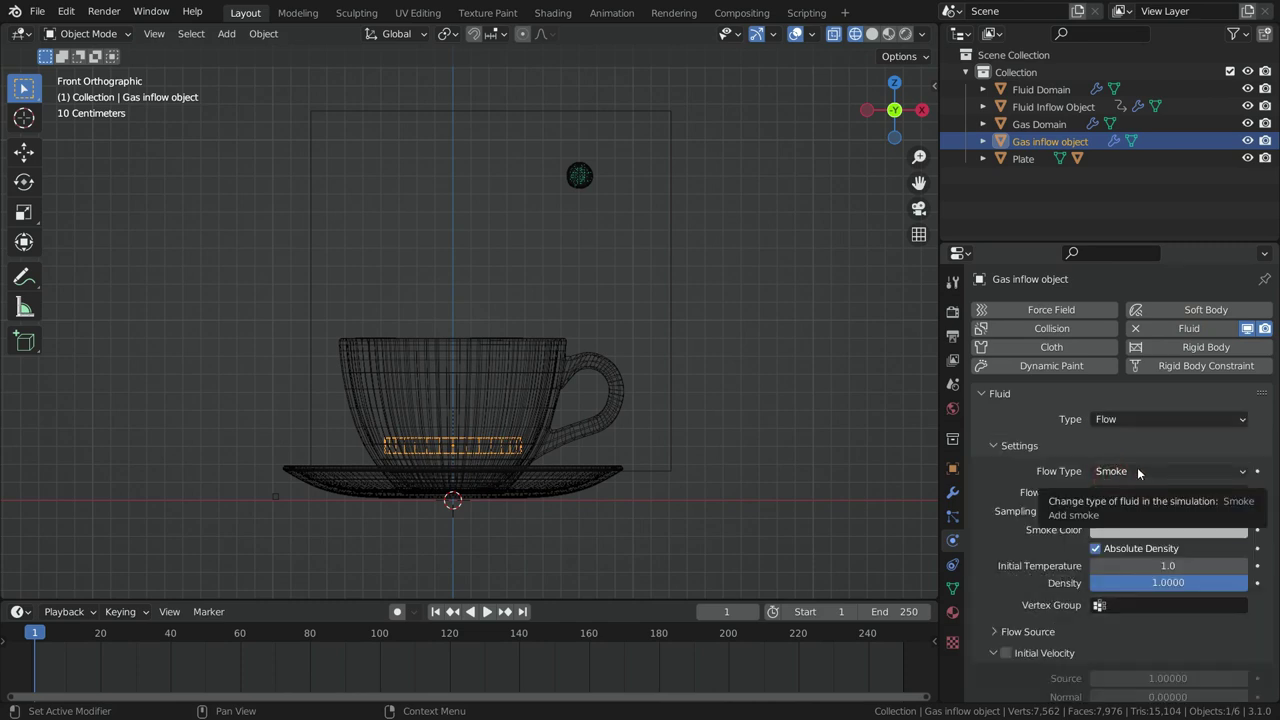
click(1142, 491)
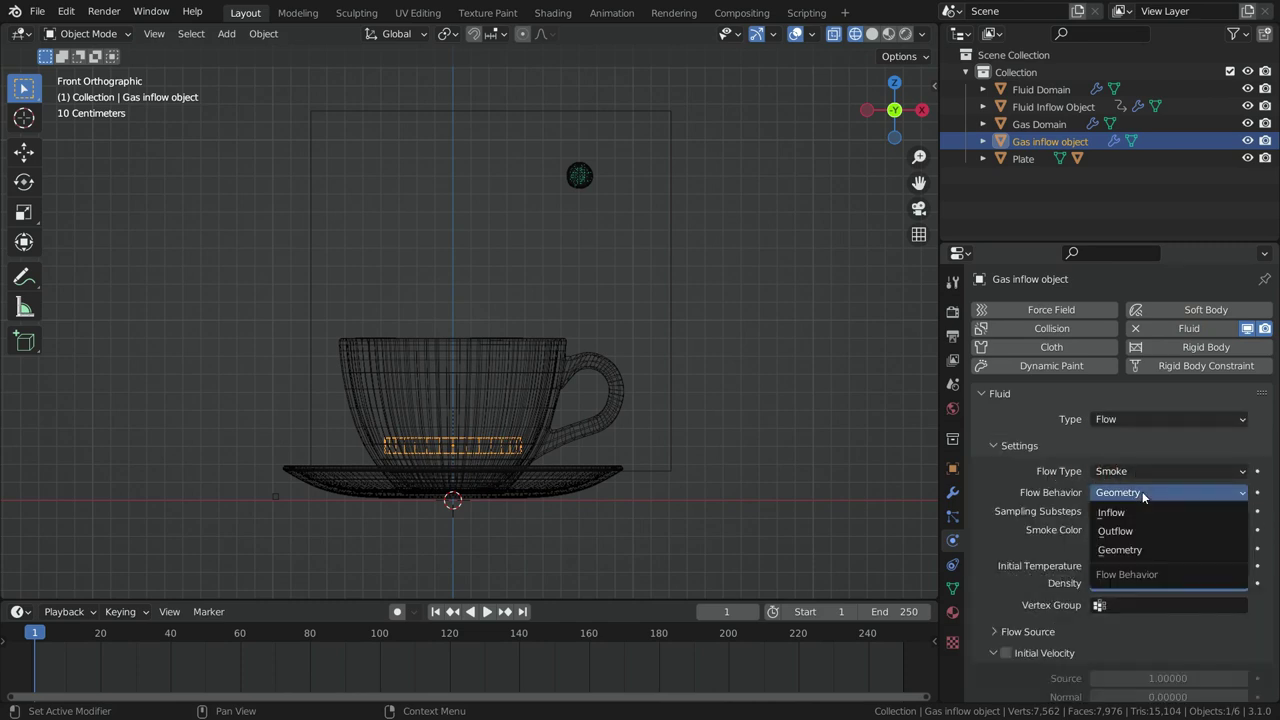
click(1133, 503)
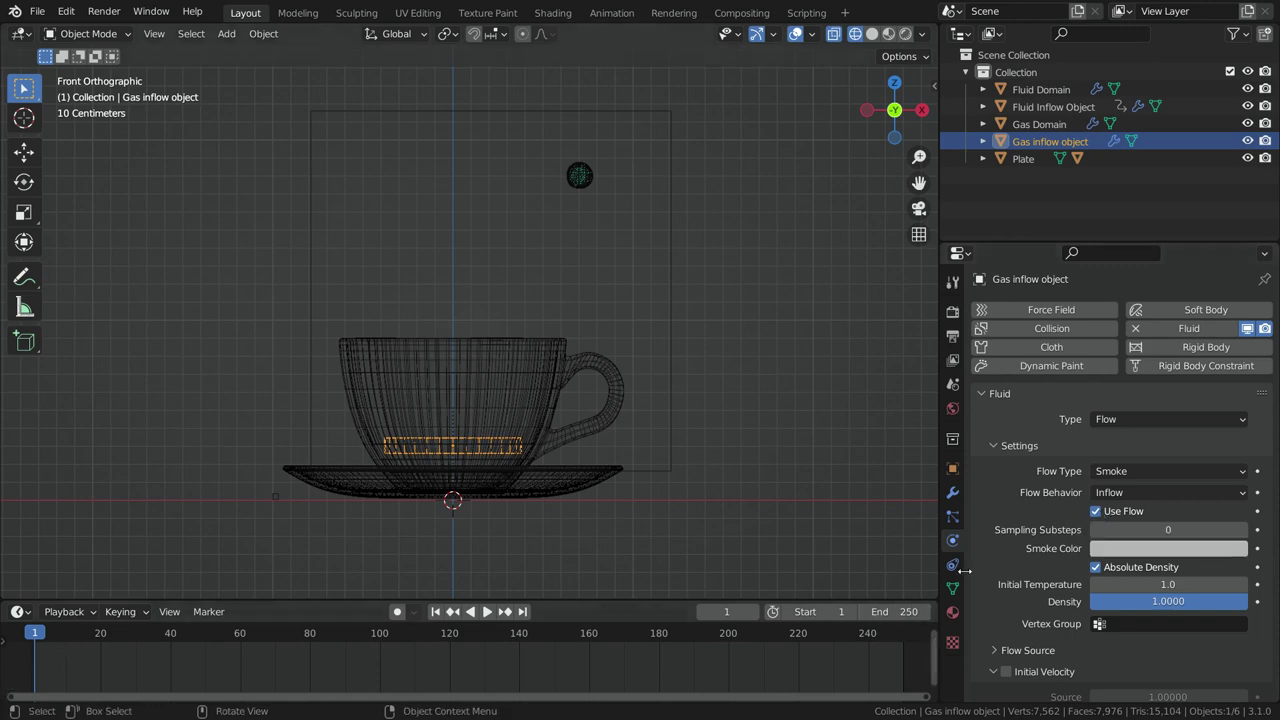
- Disable Use Flow on the Gas inflow object and keyframe that state at frames 1 and 20
click(1095, 511)
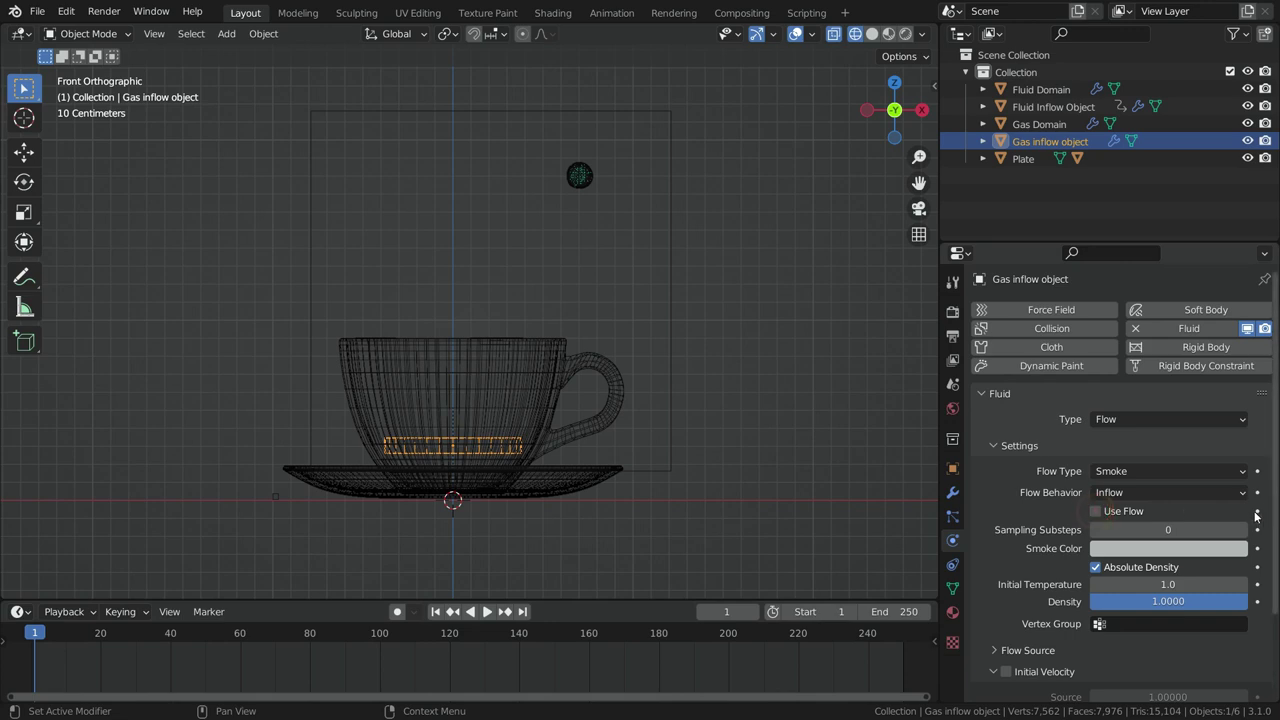
click(1257, 511)
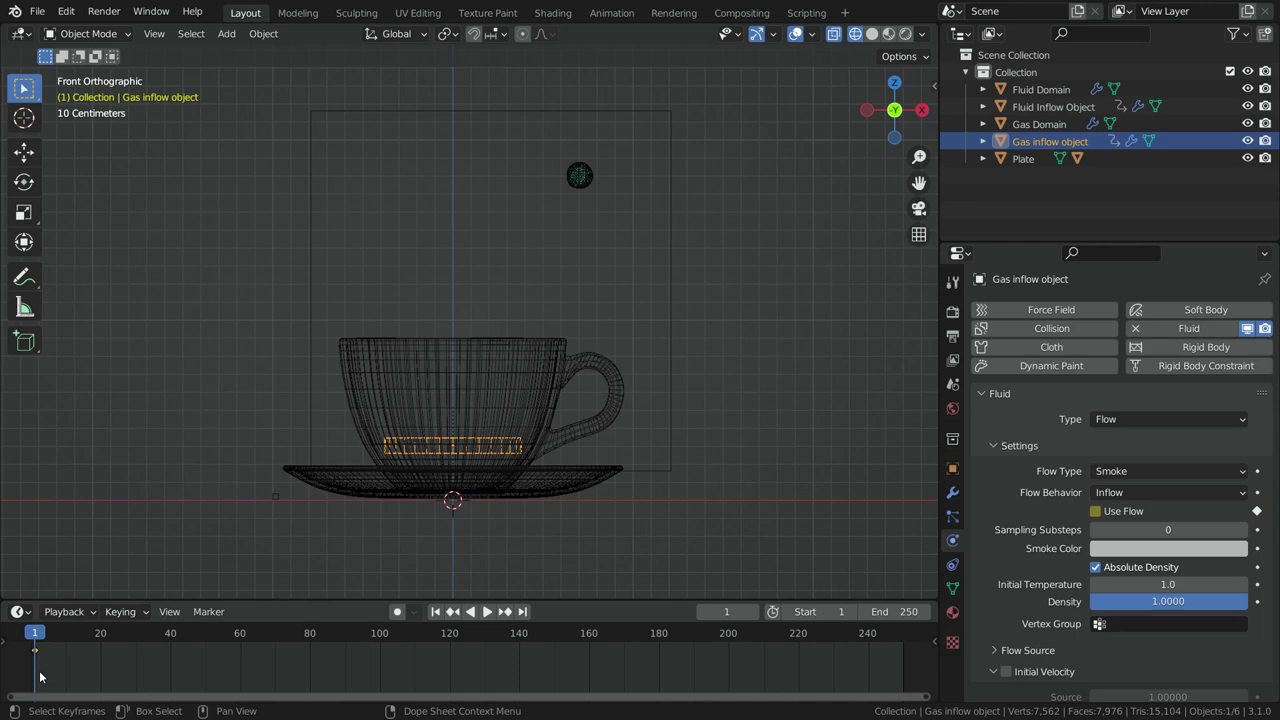
click(727, 611)
text(20)
key(Return)
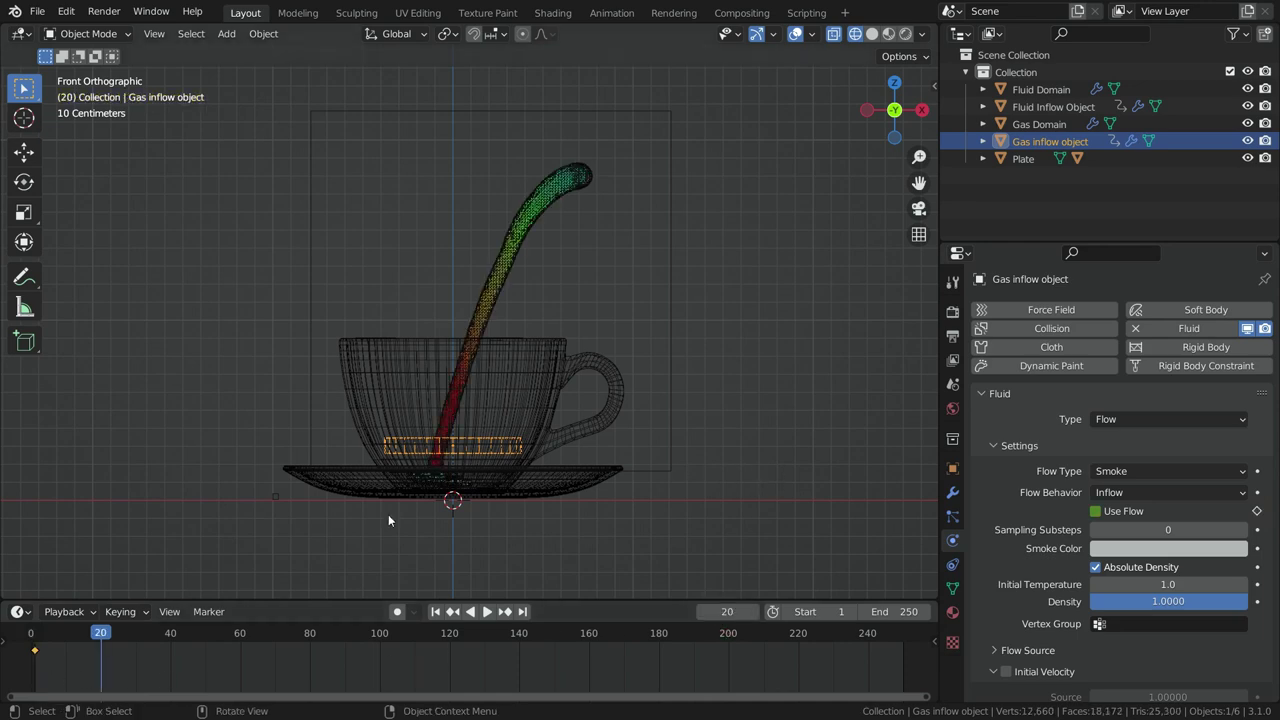
click(1257, 511)
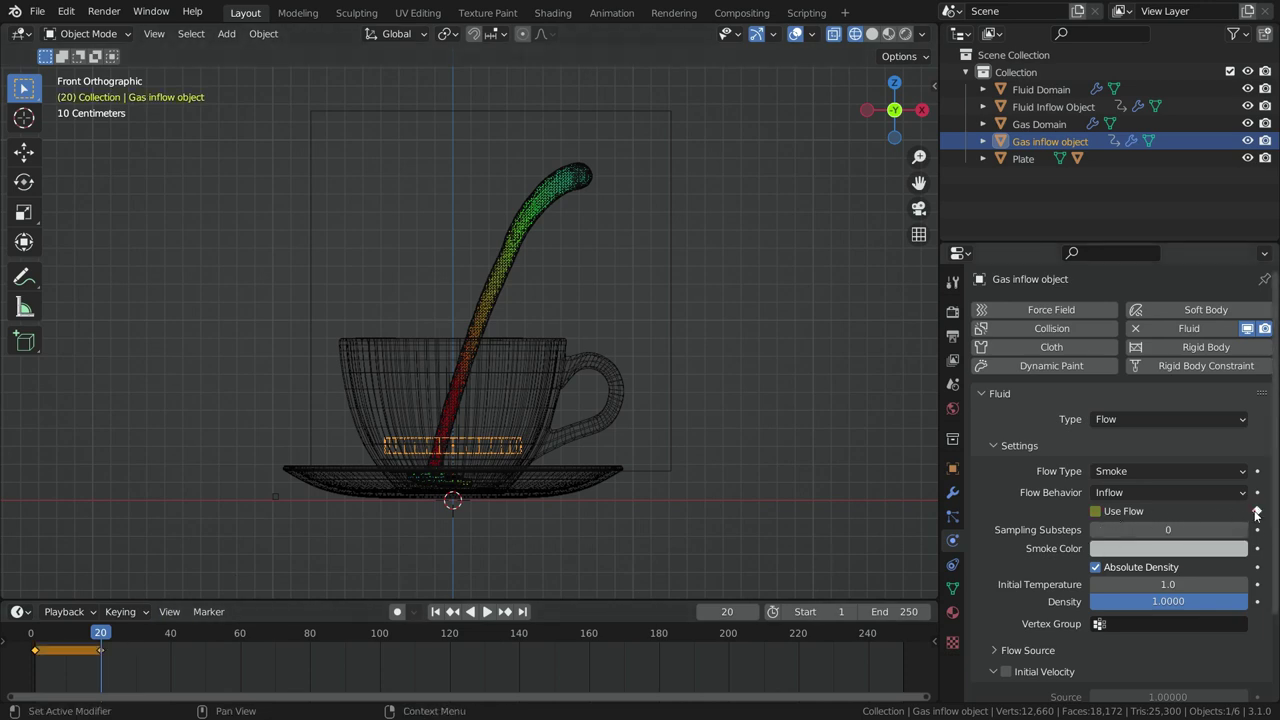
- Enable Use Flow on the Gas inflow object at frame 21 and keyframe it
click(755, 611)
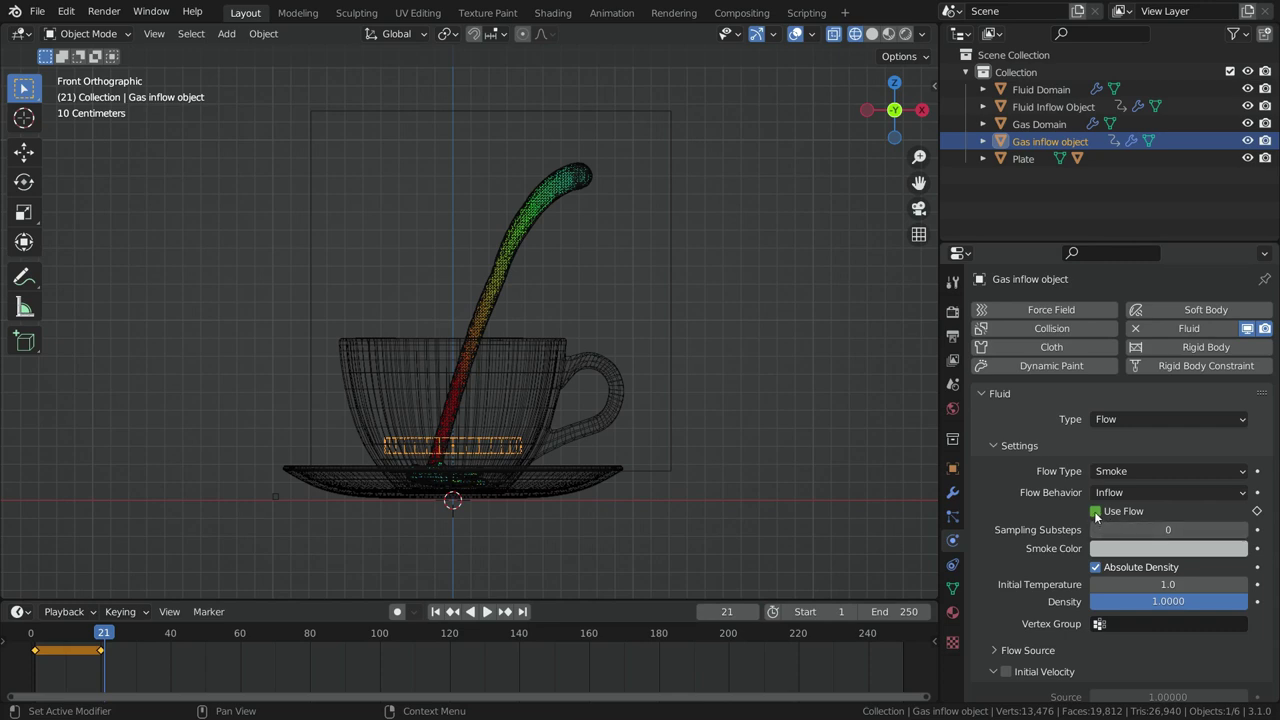
click(1095, 511)
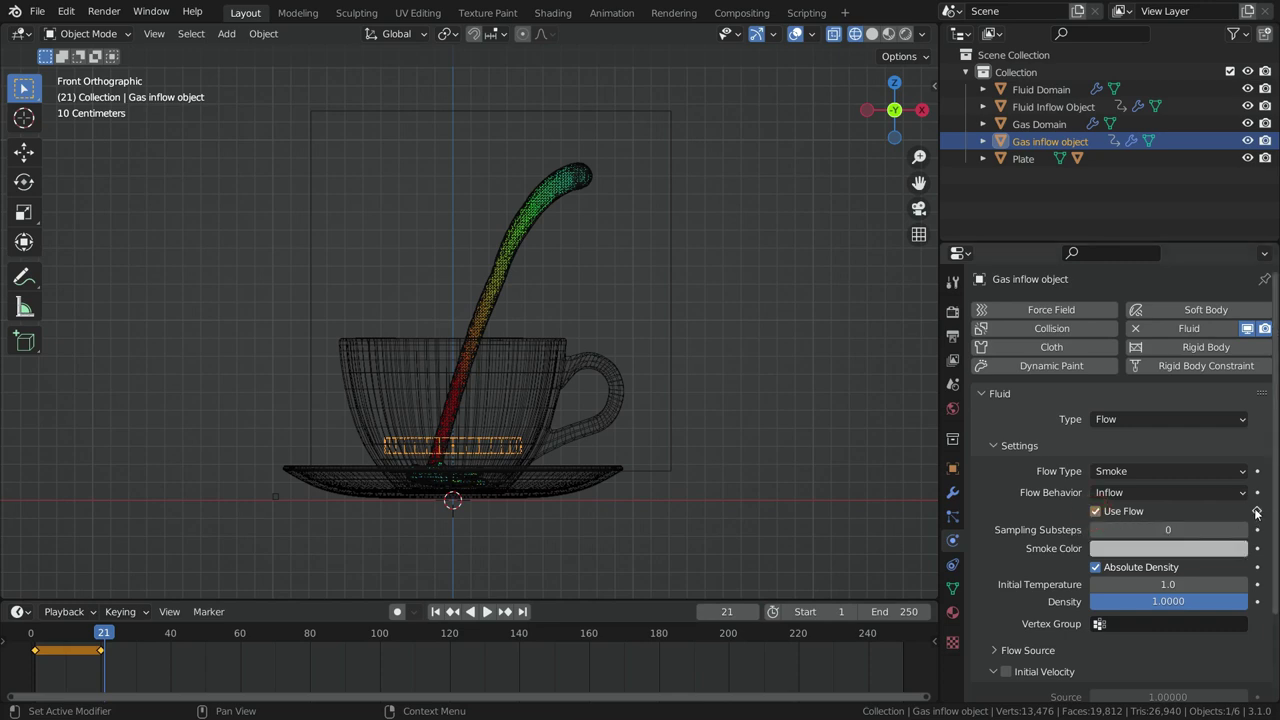
click(1257, 512)
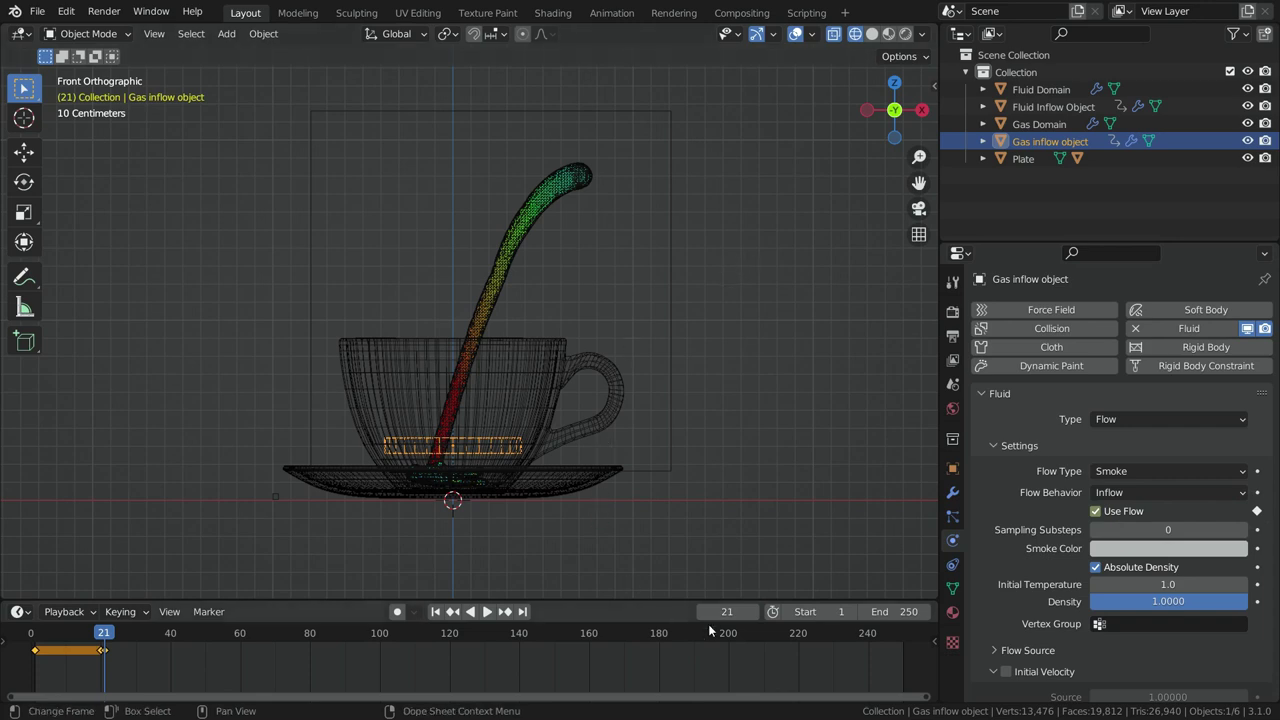
- Insert a Location keyframe for the Gas inflow object at frame 30
click(727, 604)
text(30)
key(Return)
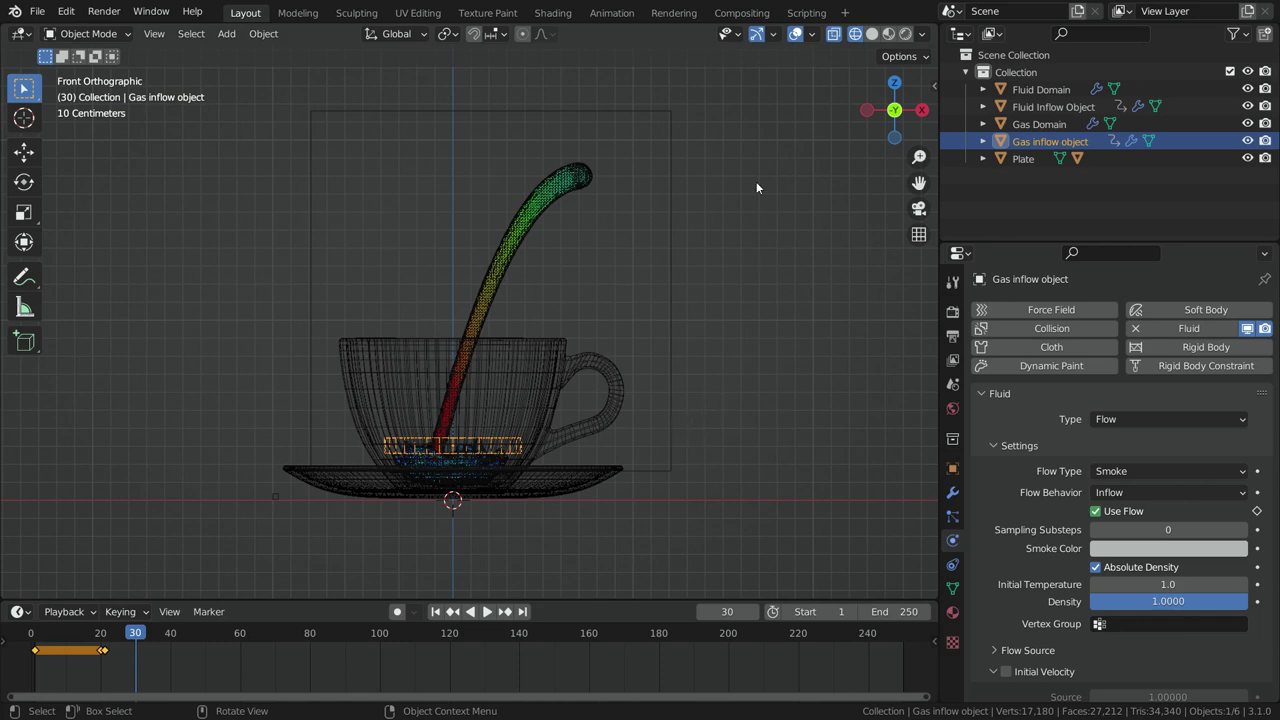
key(i)
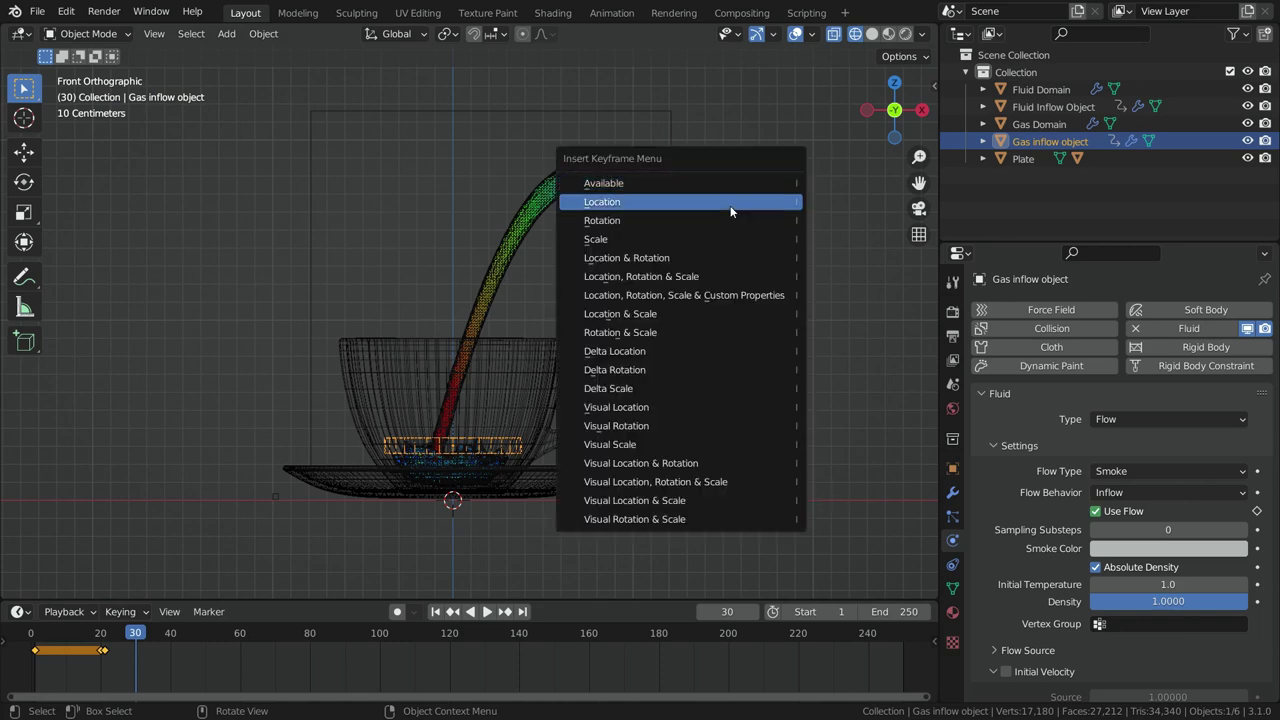
click(730, 202)
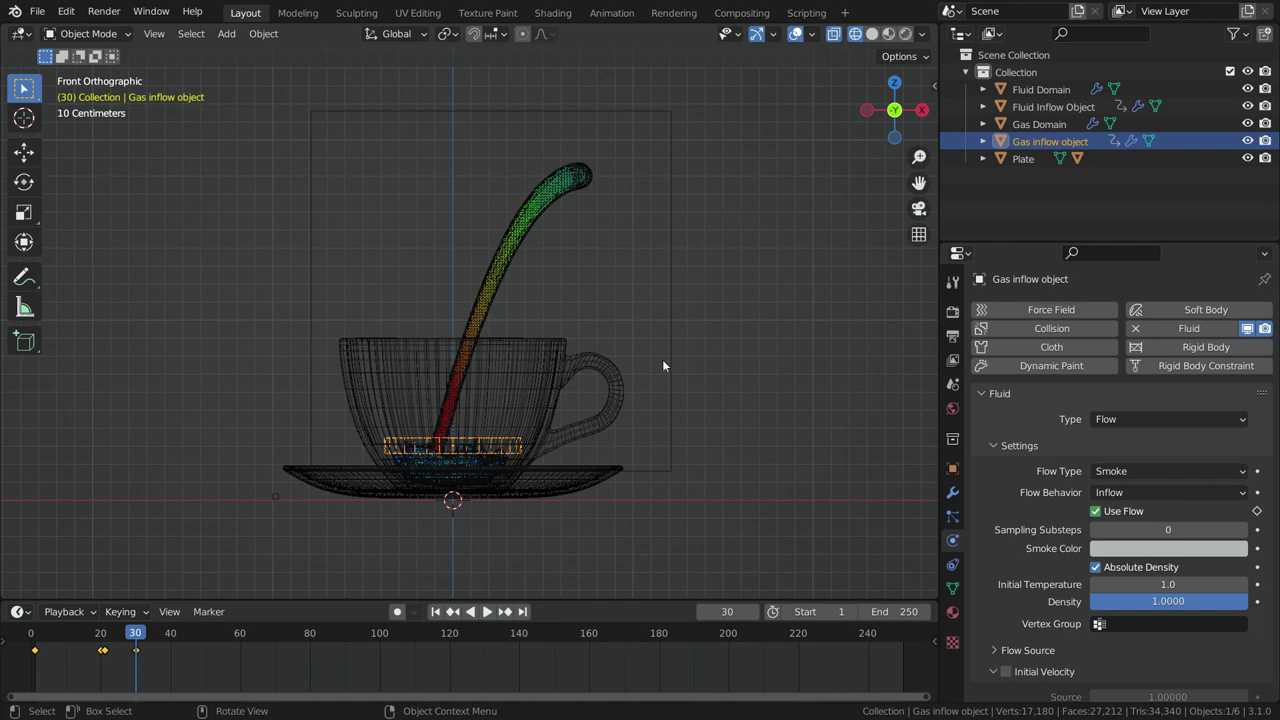
- At frame 160, raise the Gas inflow object along Z to the liquid's surface in the cup and keyframe its location
click(737, 611)
text(16)
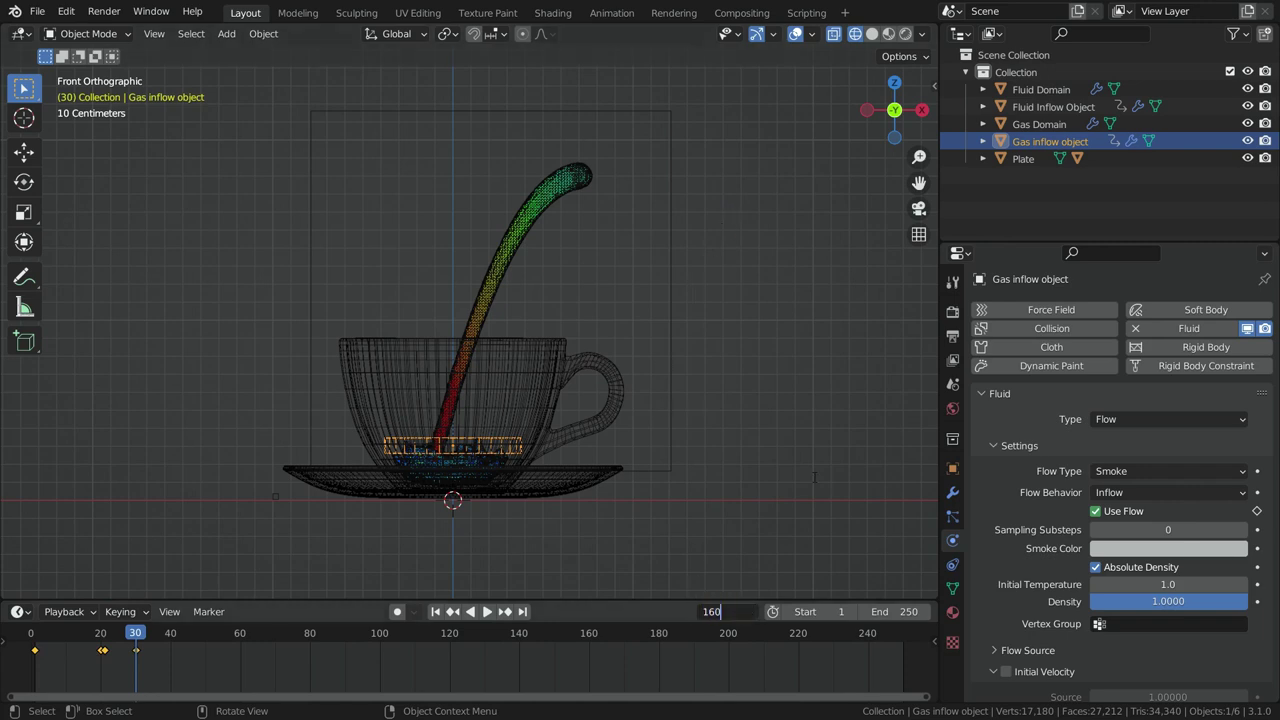
key(Return)
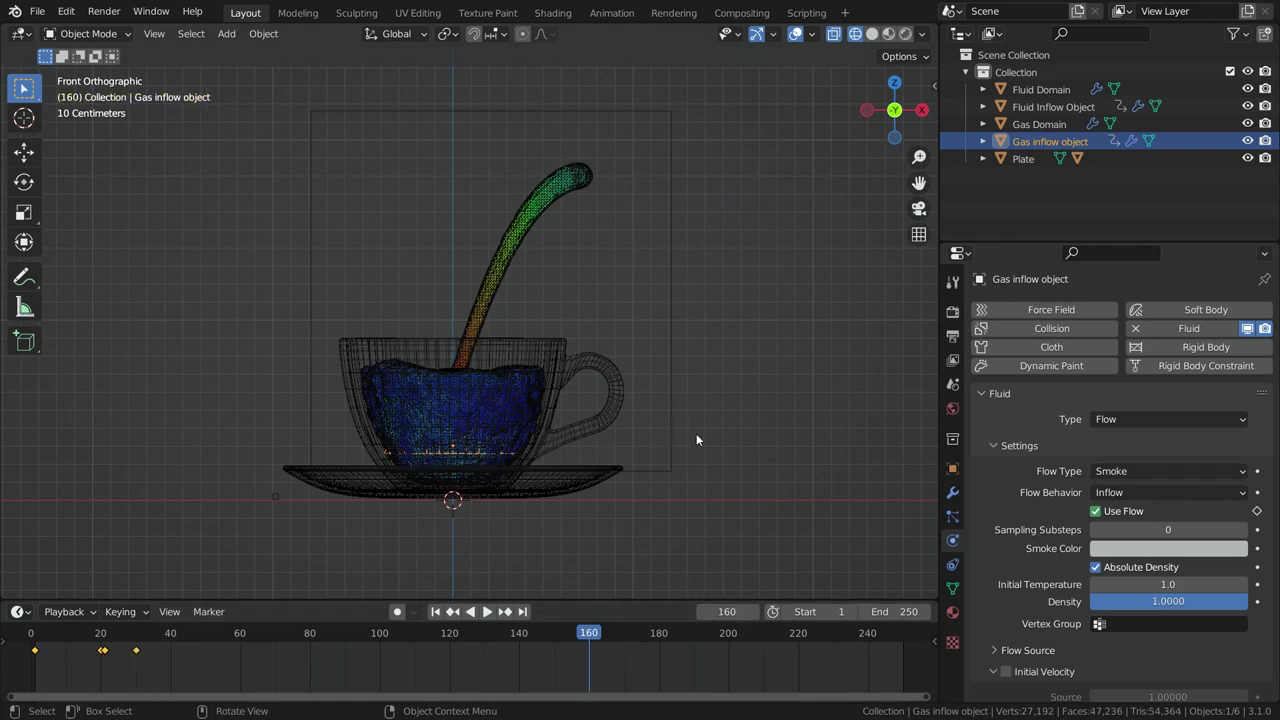
key(g)
key(z)
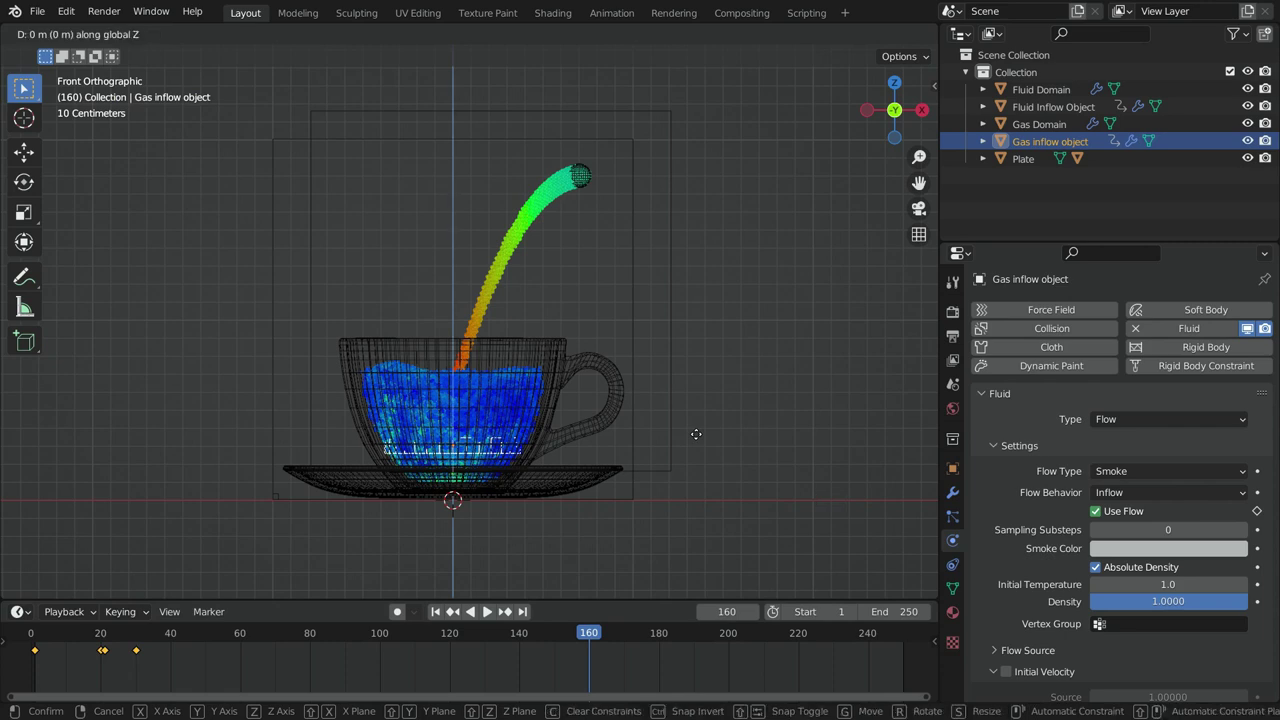
click(687, 366)
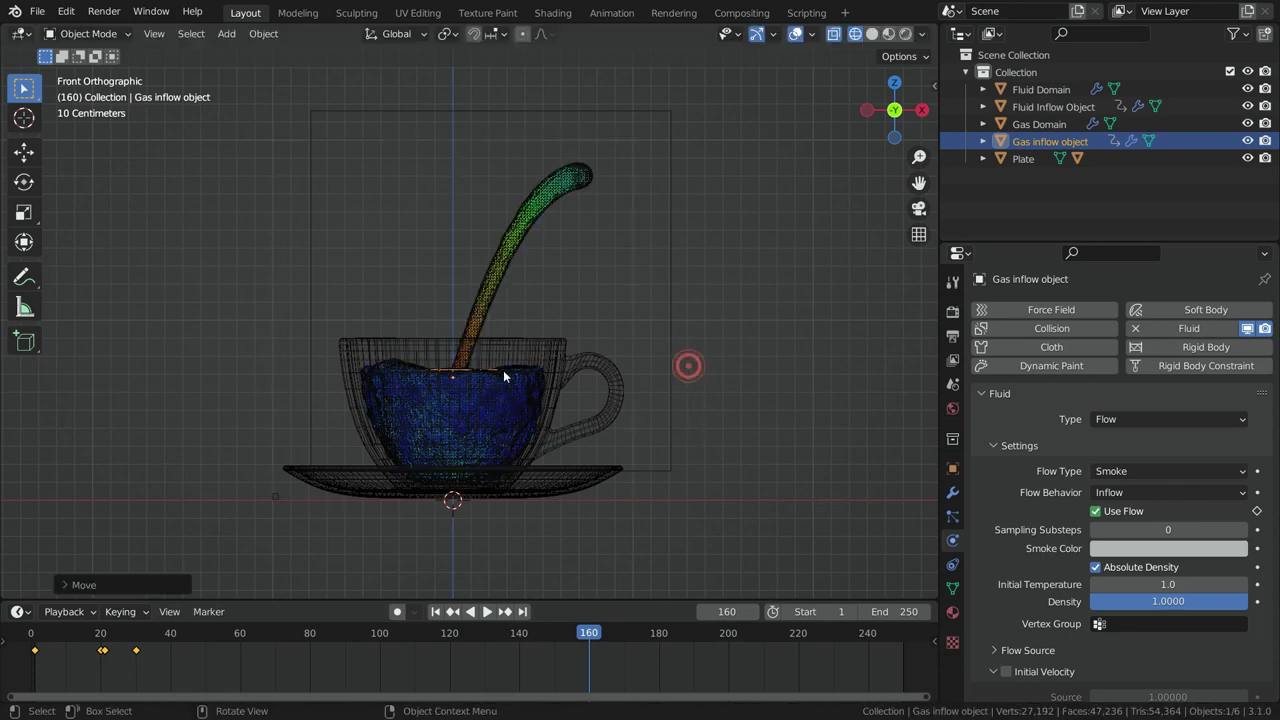
key(i)
click(739, 200)
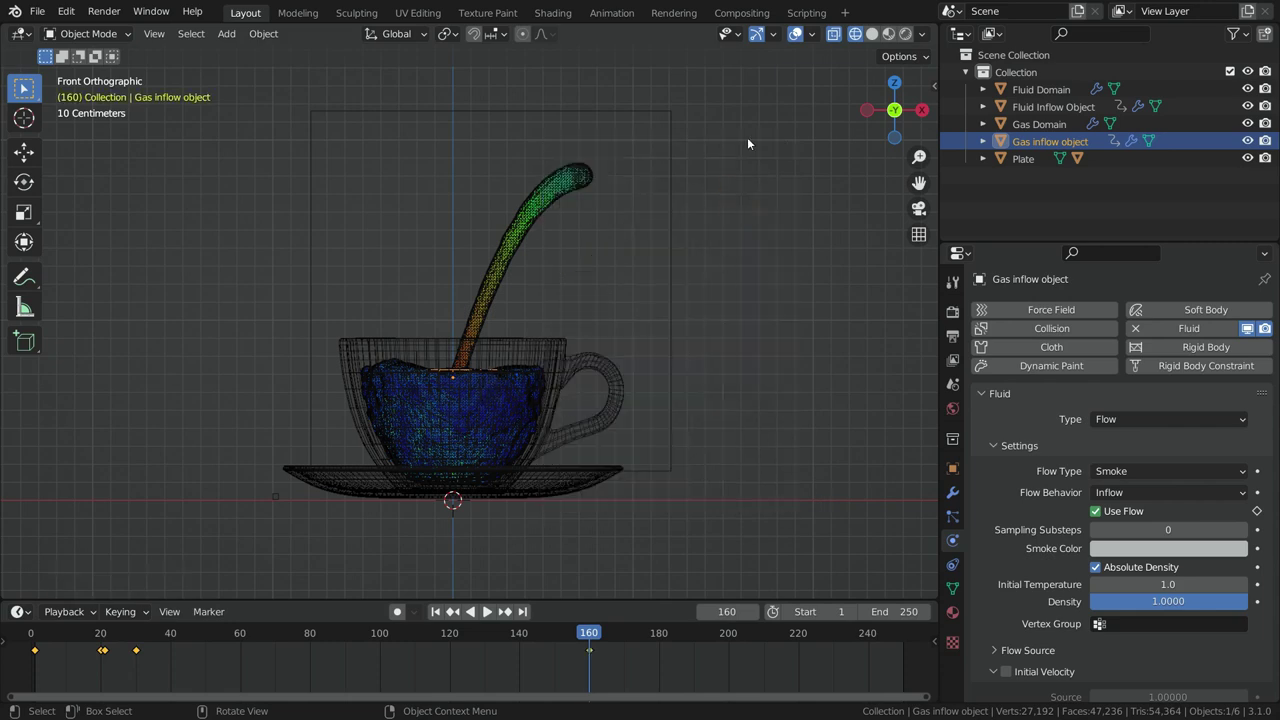
drag(589, 633, 236, 654)
drag(406, 639, 591, 655)
- Set the gas inflow's Initial Temperature to 1.2 and its Surface Emission to 0.5
scroll(1093, 592, down, 2)
double_click(1168, 504)
text(1.2)
key(Return)
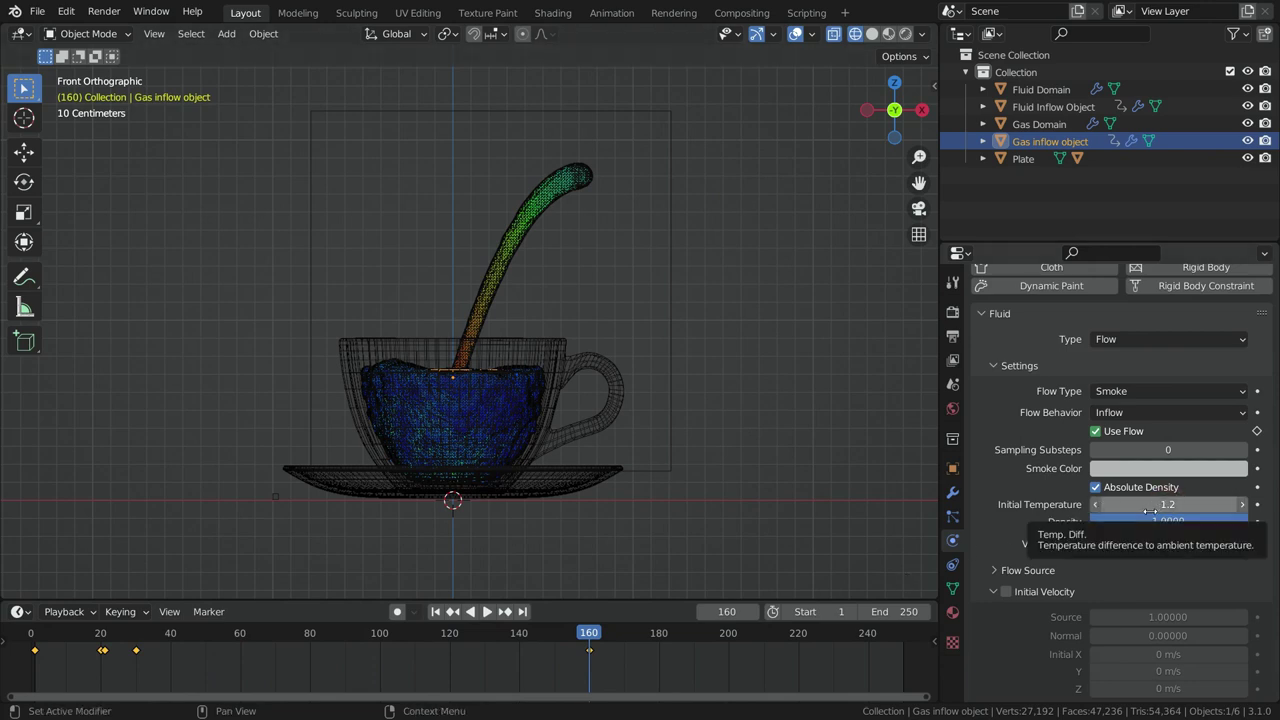
scroll(1013, 545, down, 1)
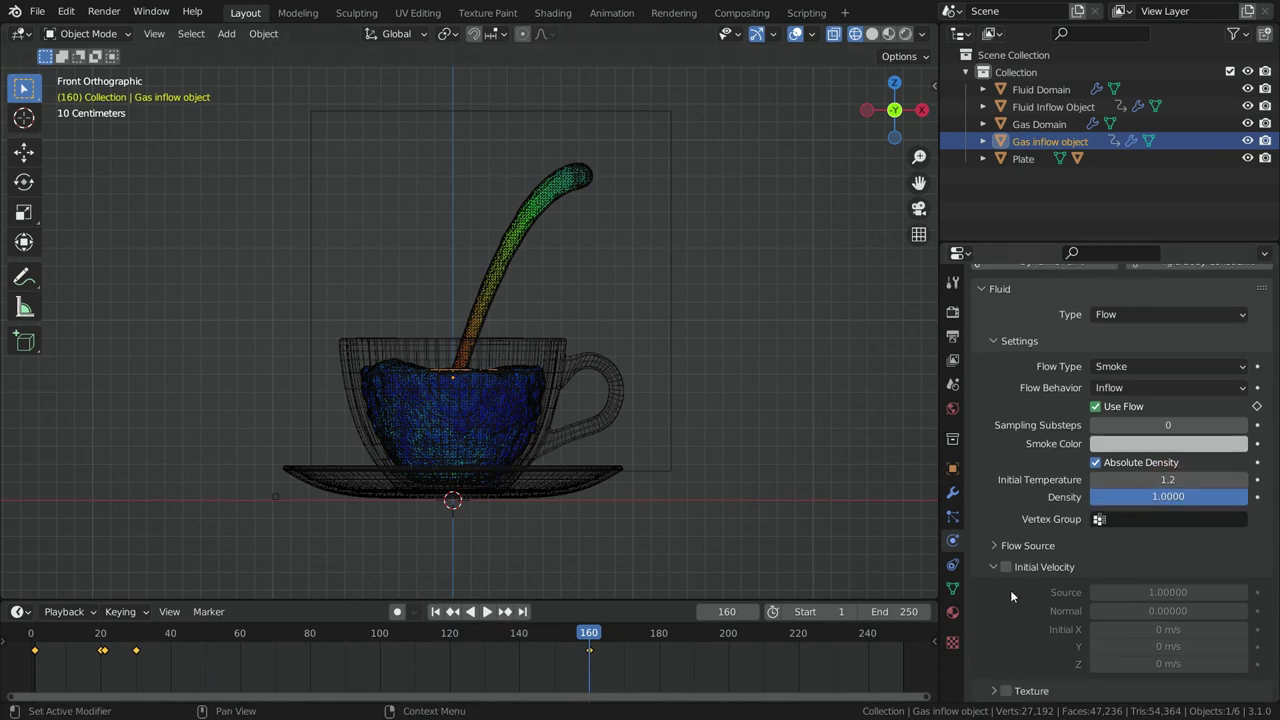
click(992, 545)
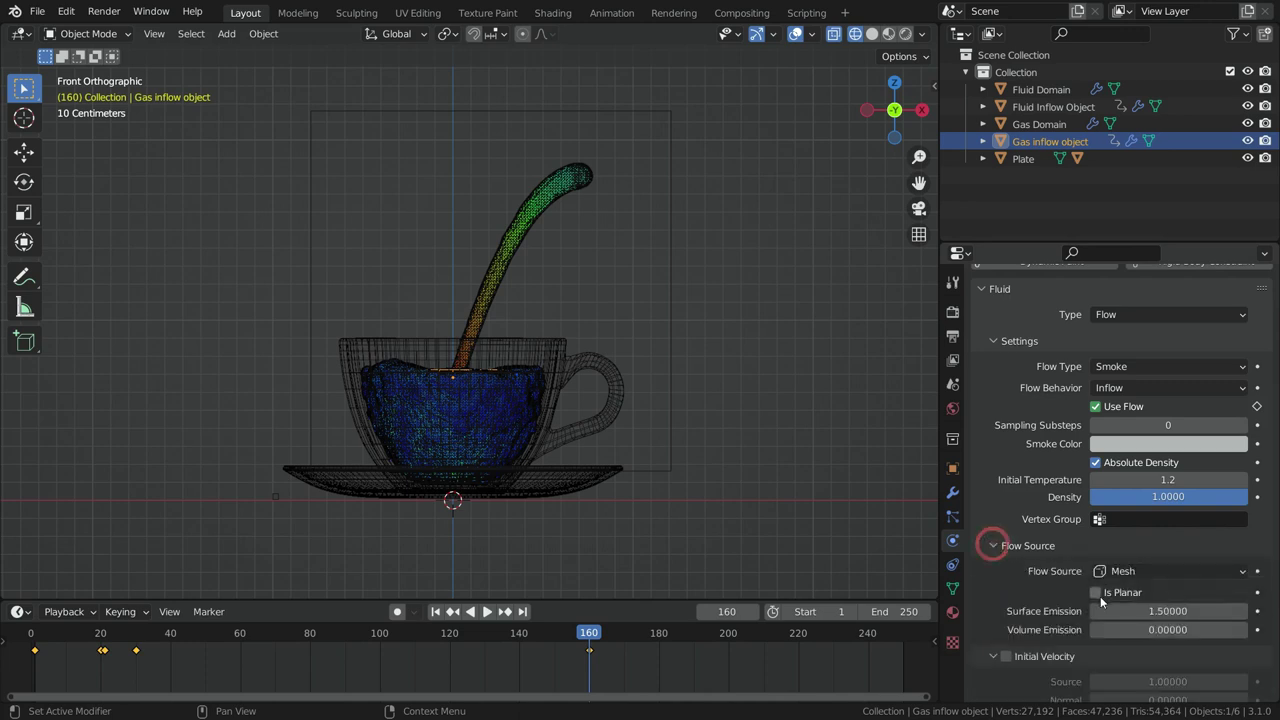
click(1172, 611)
text(0.5)
key(Return)
- Enable Texture in the gas inflow's flow settings and create a new texture of type Clouds
scroll(1062, 588, down, 3)
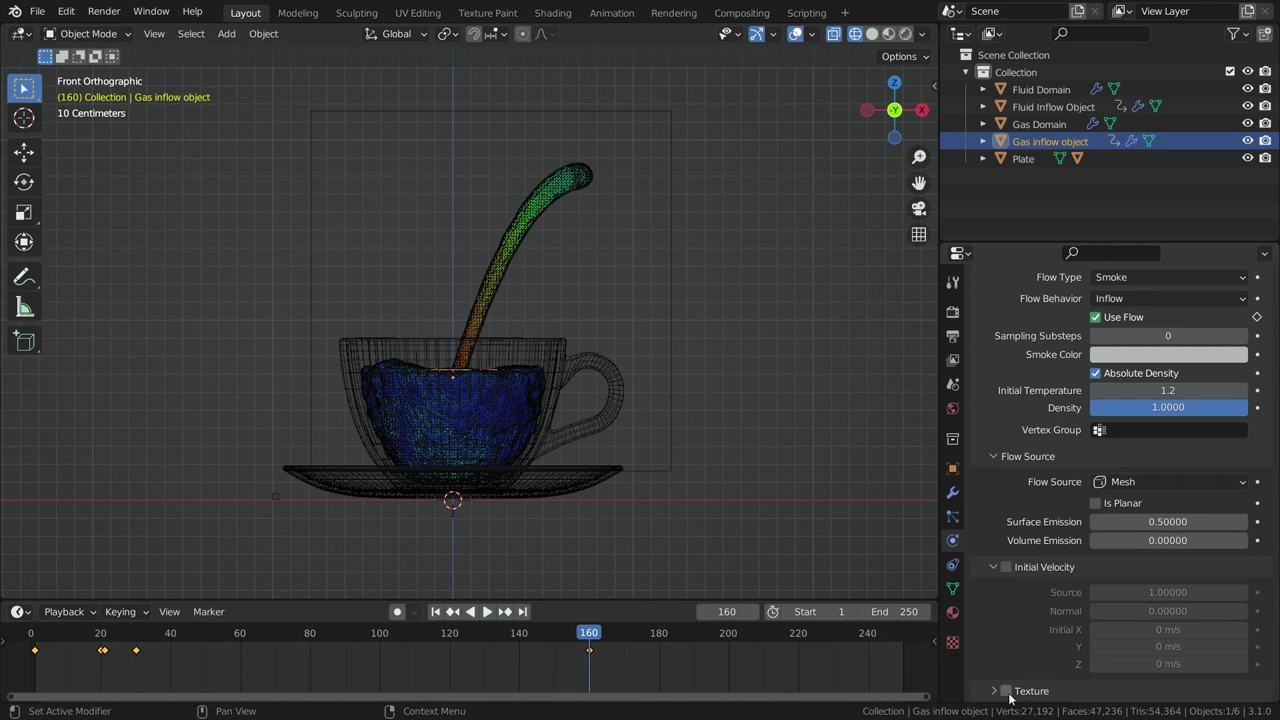
click(1006, 691)
click(993, 691)
scroll(991, 691, down, 2)
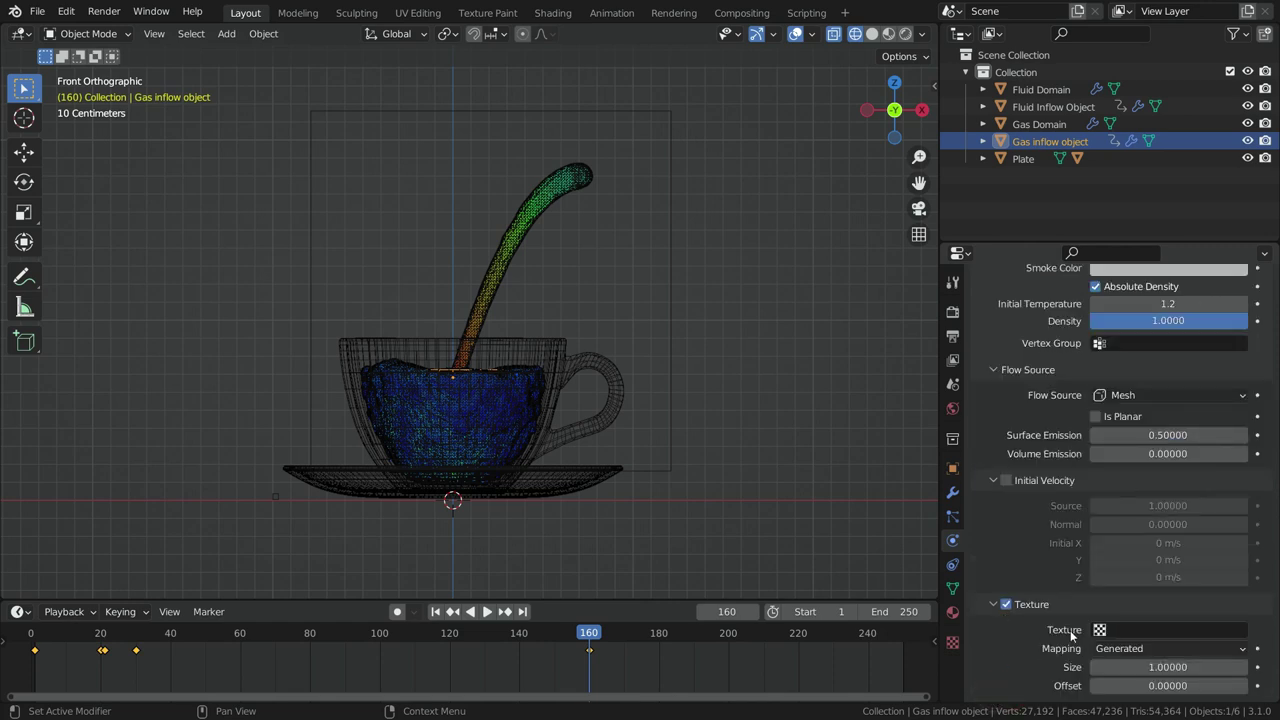
click(953, 643)
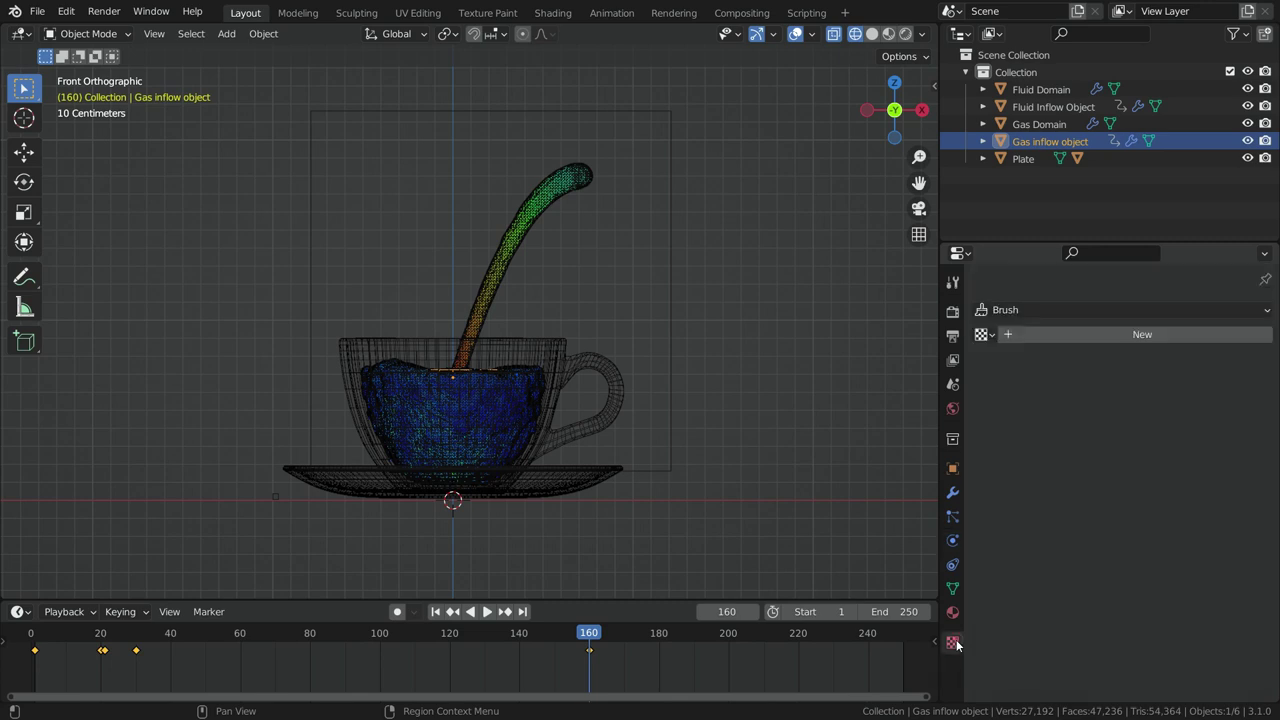
click(1131, 337)
click(1138, 359)
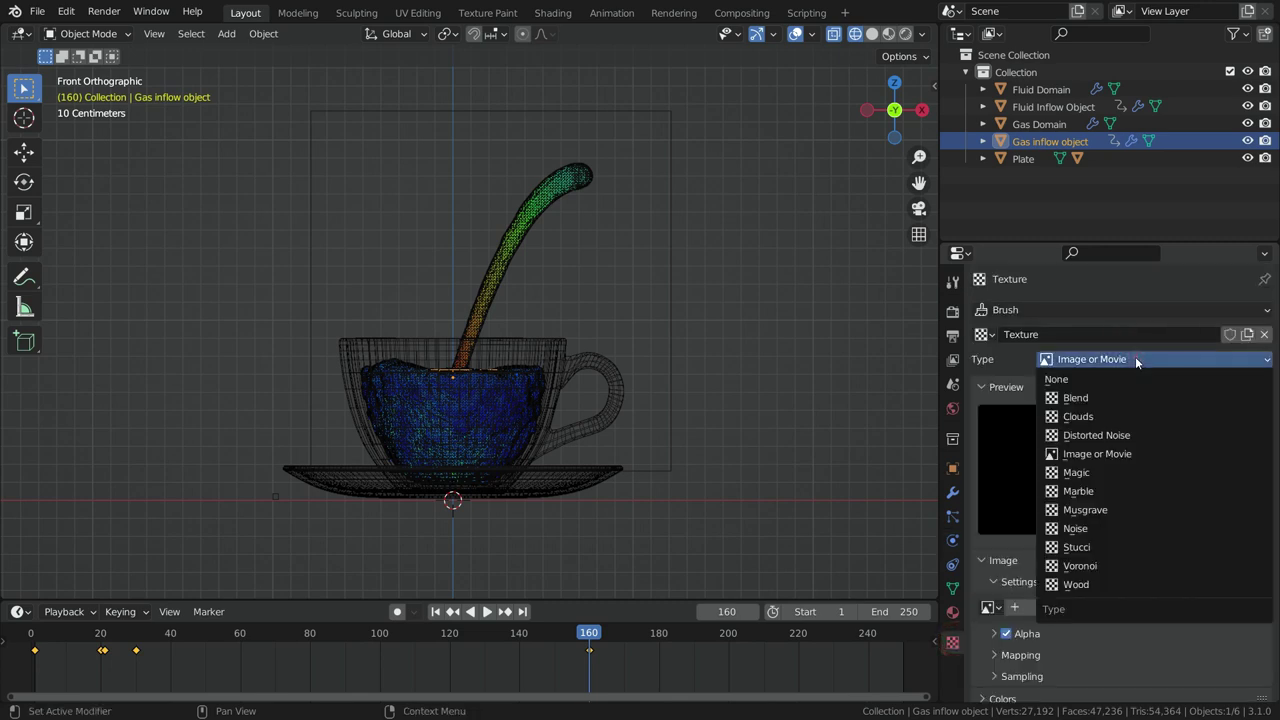
click(1126, 424)
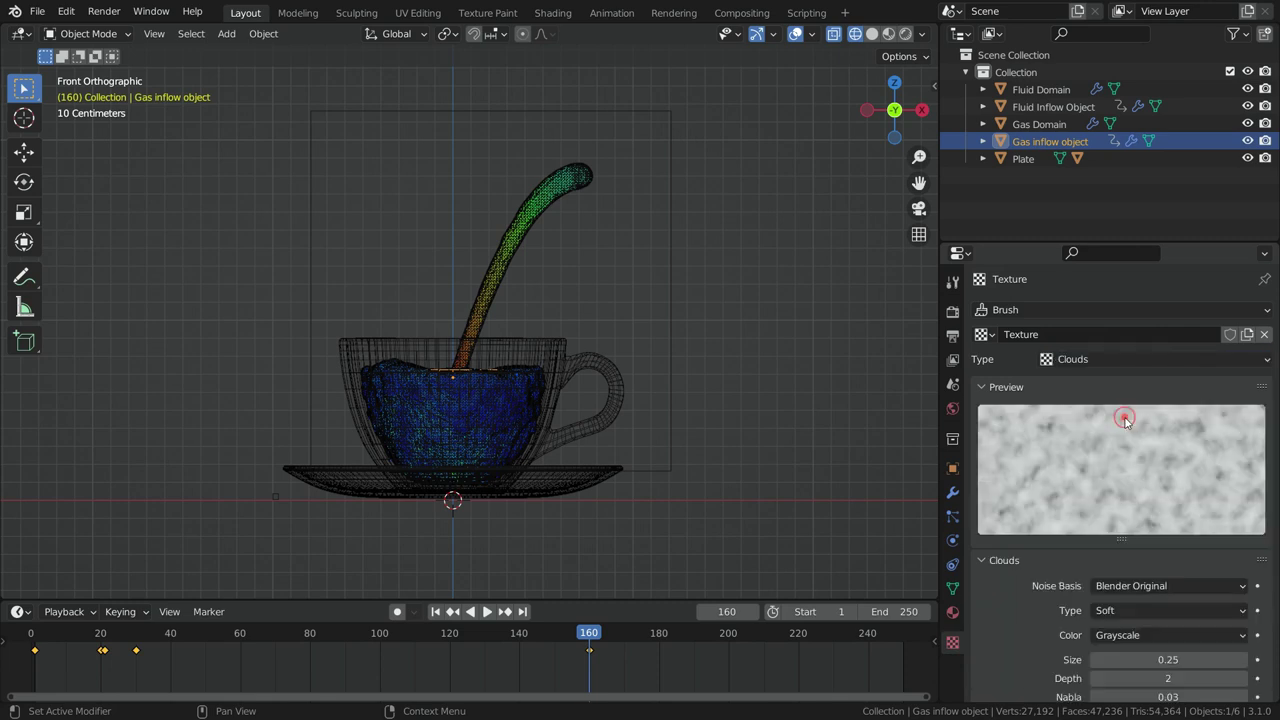
- Set the Contrast of the Clouds texture's colors to 5
scroll(1041, 538, down, 2)
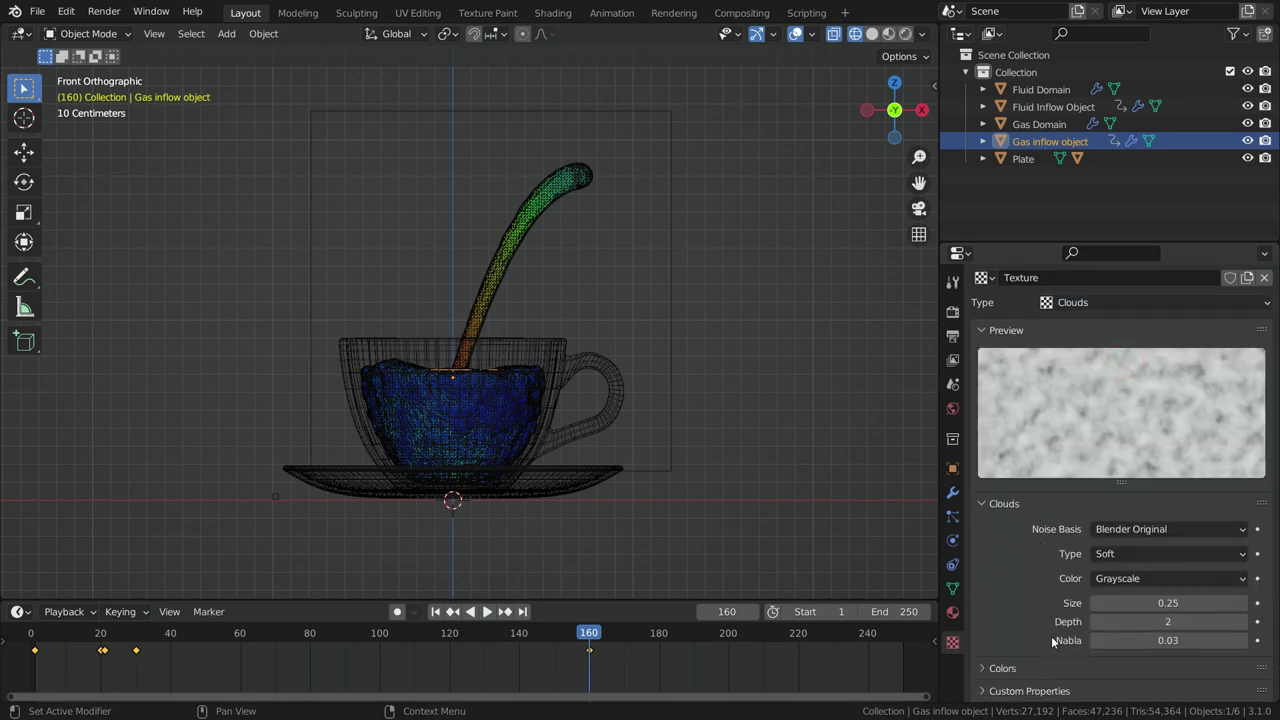
click(1042, 668)
scroll(1016, 615, down, 6)
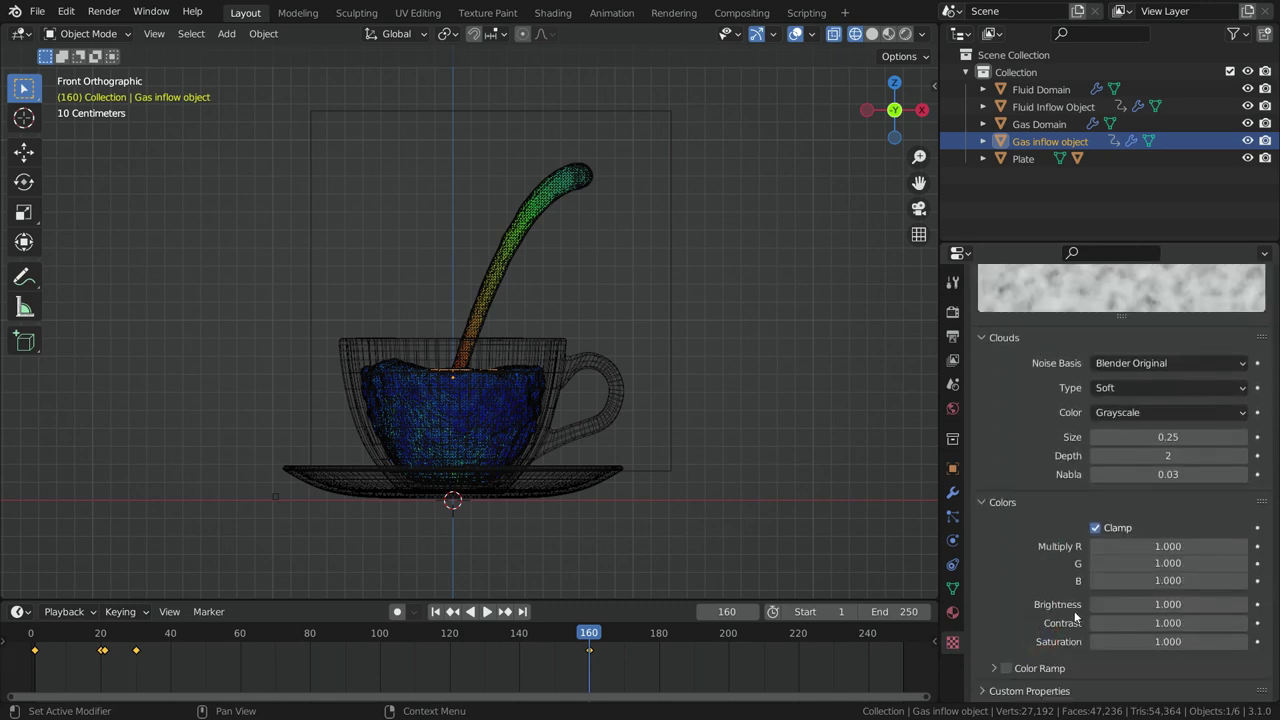
click(1189, 623)
text(5)
key(Return)
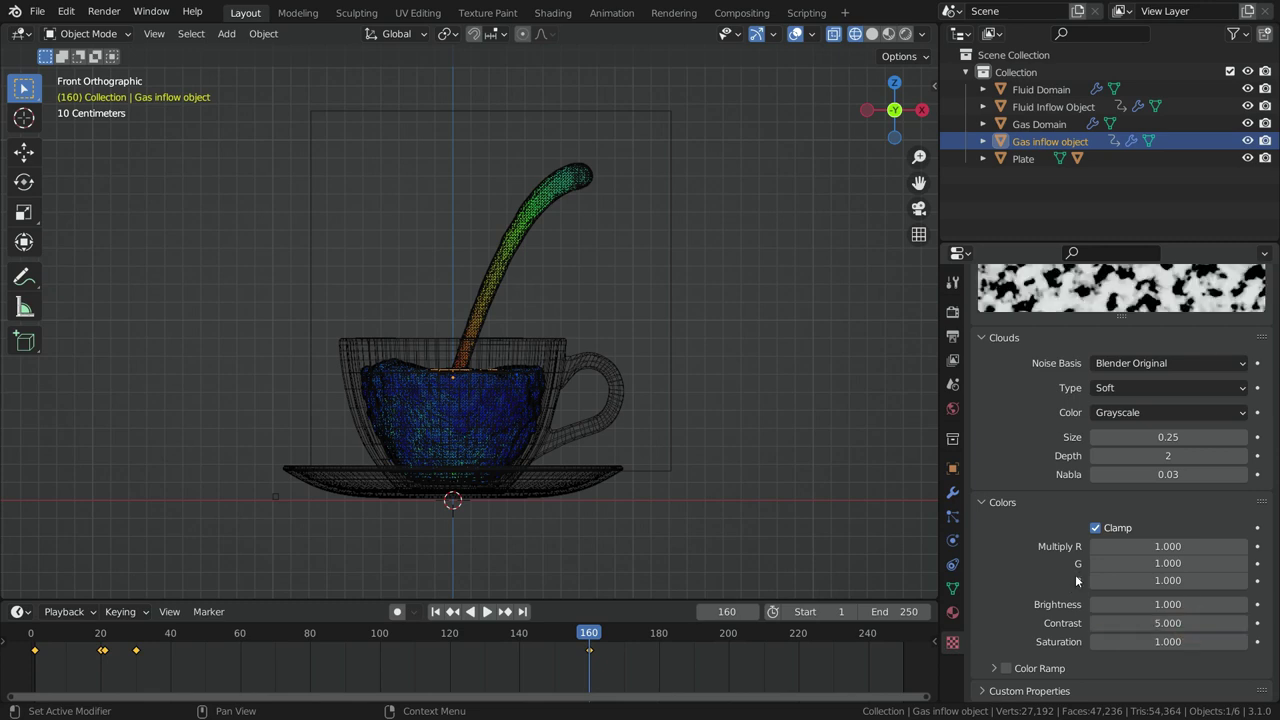
scroll(1081, 579, up, 3)
scroll(1081, 579, up, 2)
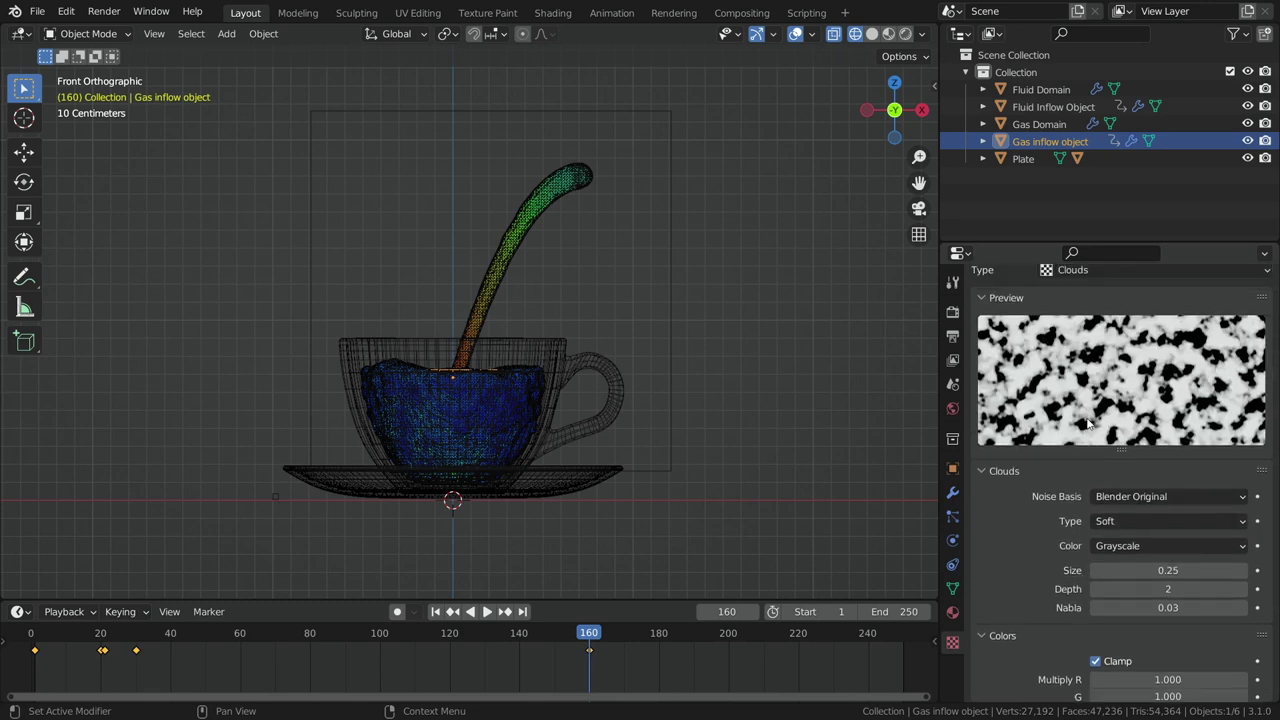
- Assign the Clouds texture to the Gas inflow object's flow texture setting
click(952, 540)
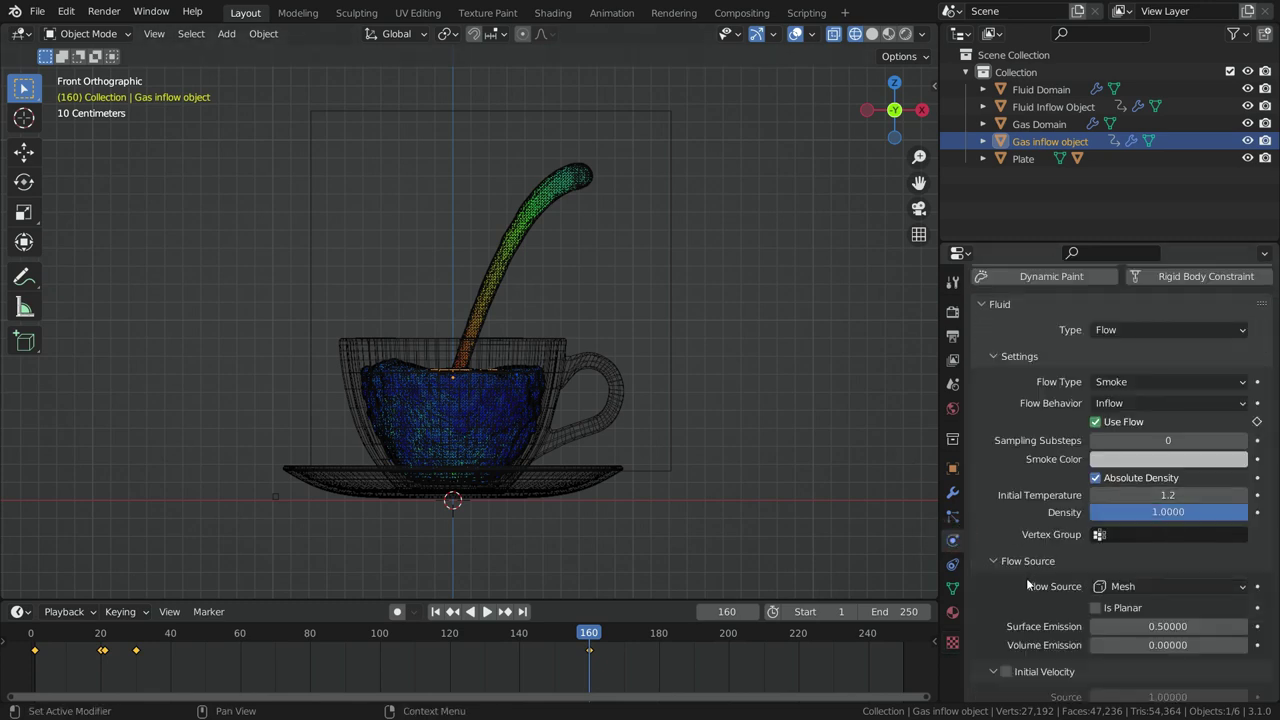
scroll(1020, 590, down, 5)
click(1108, 621)
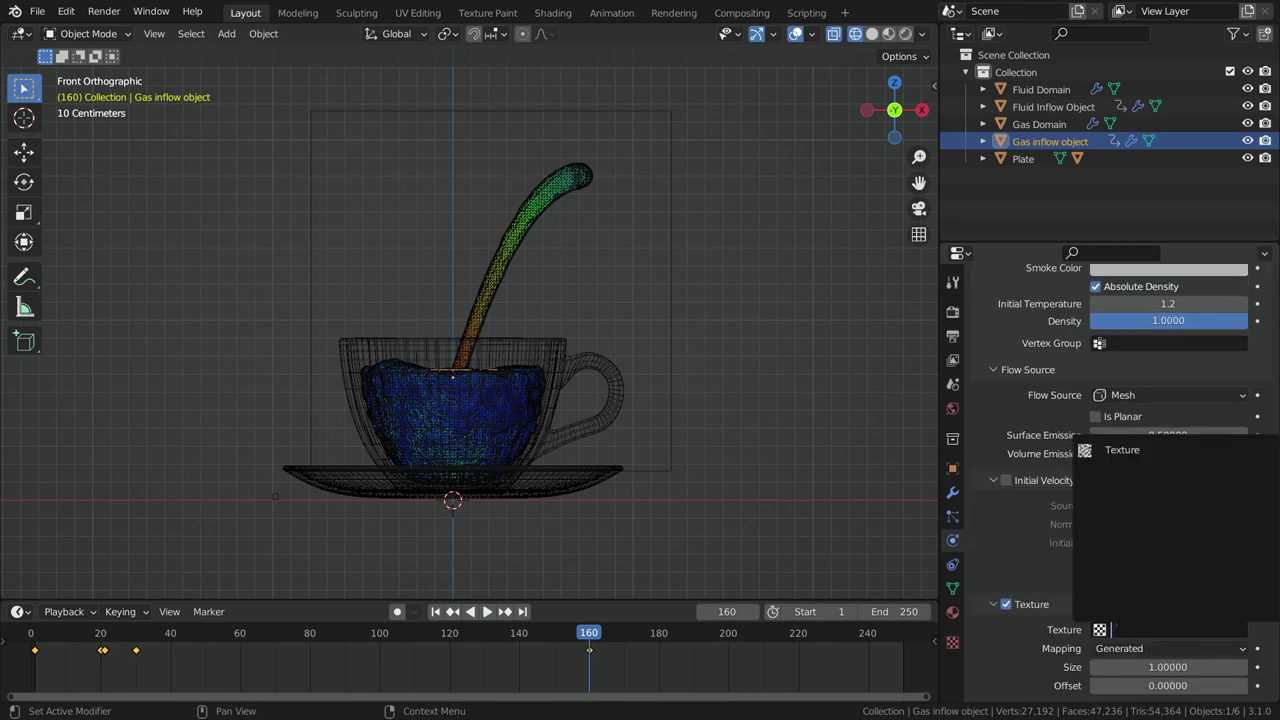
click(1124, 448)
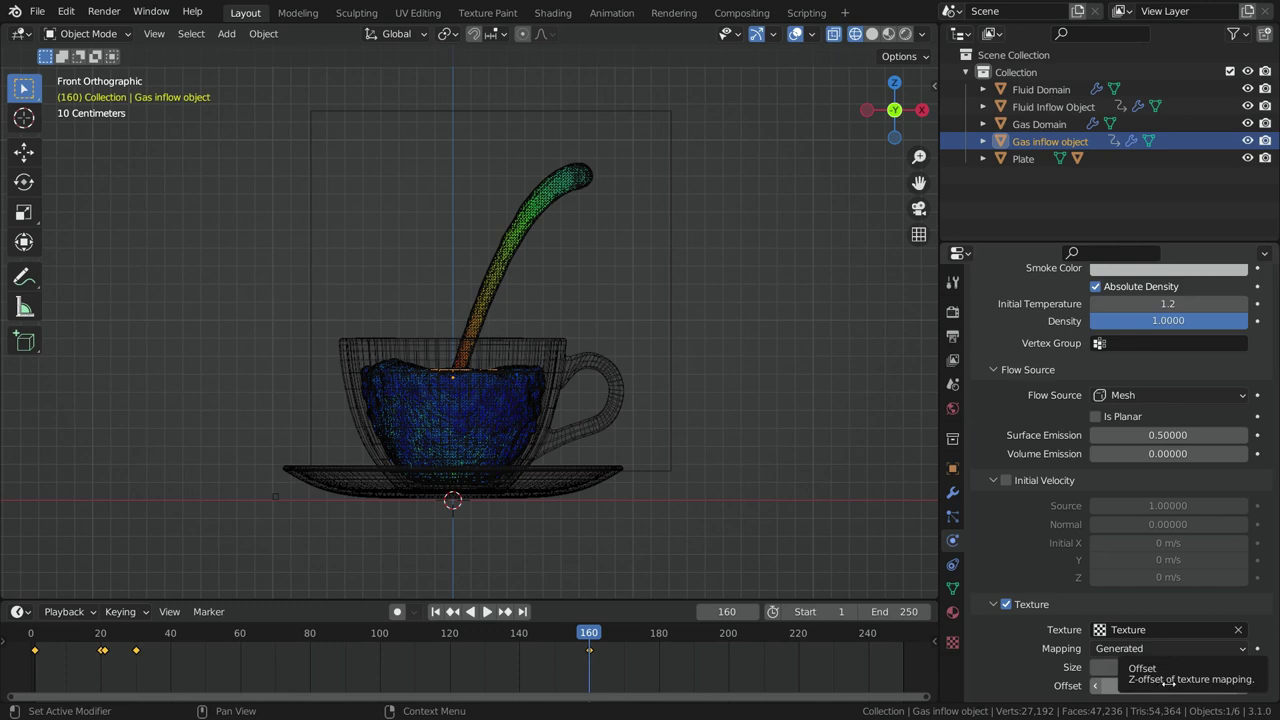
- Keyframe the flow texture's Offset at 0 on frame 1 and at 1.5 on frame 250
click(436, 612)
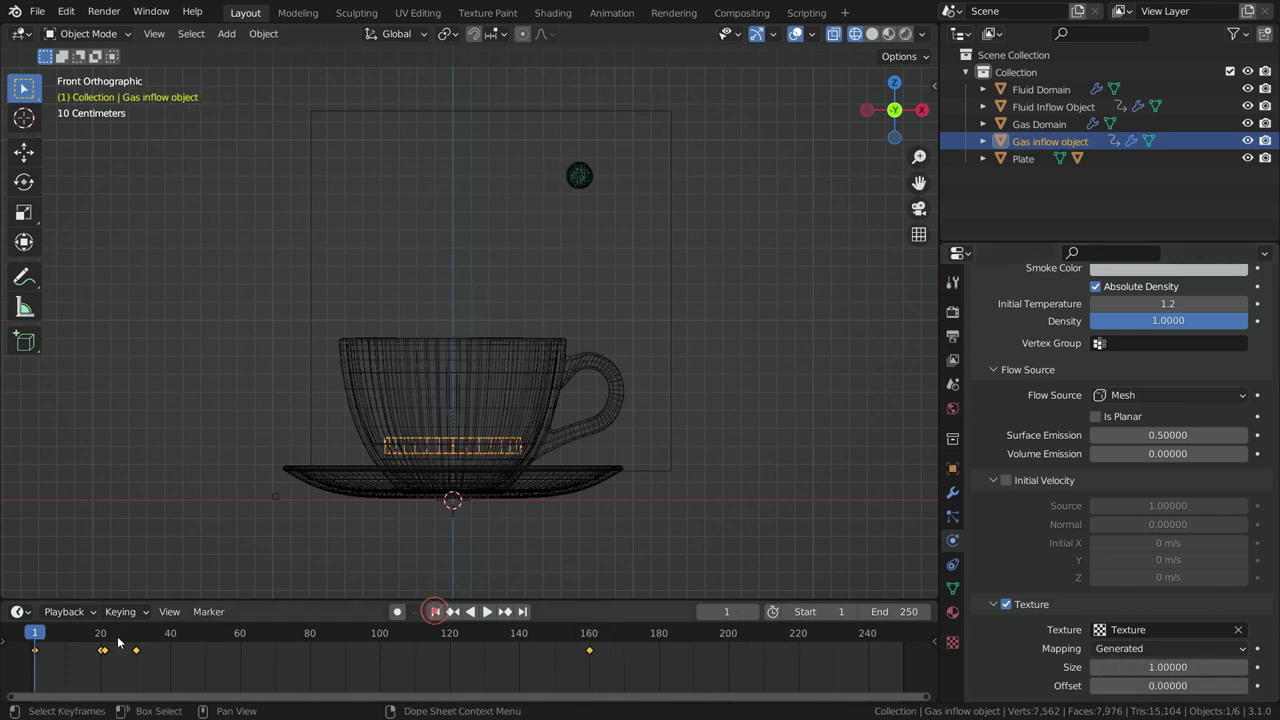
click(1258, 686)
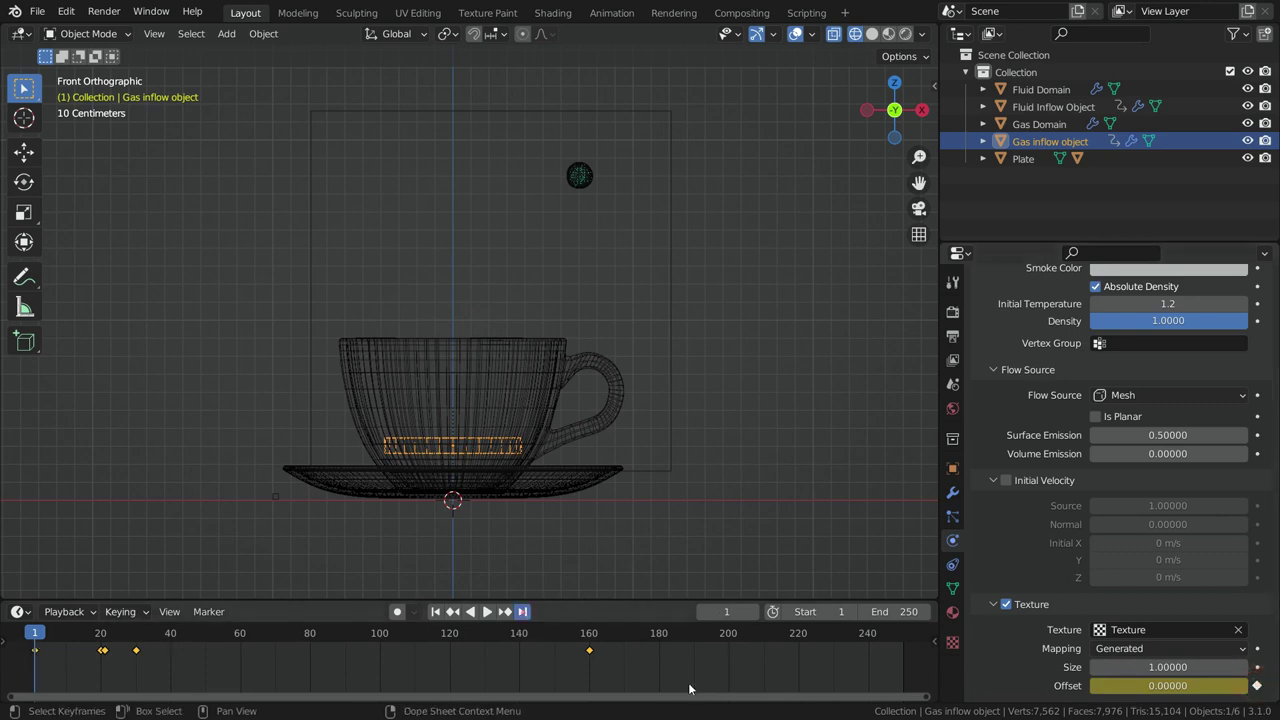
key(shift+Right)
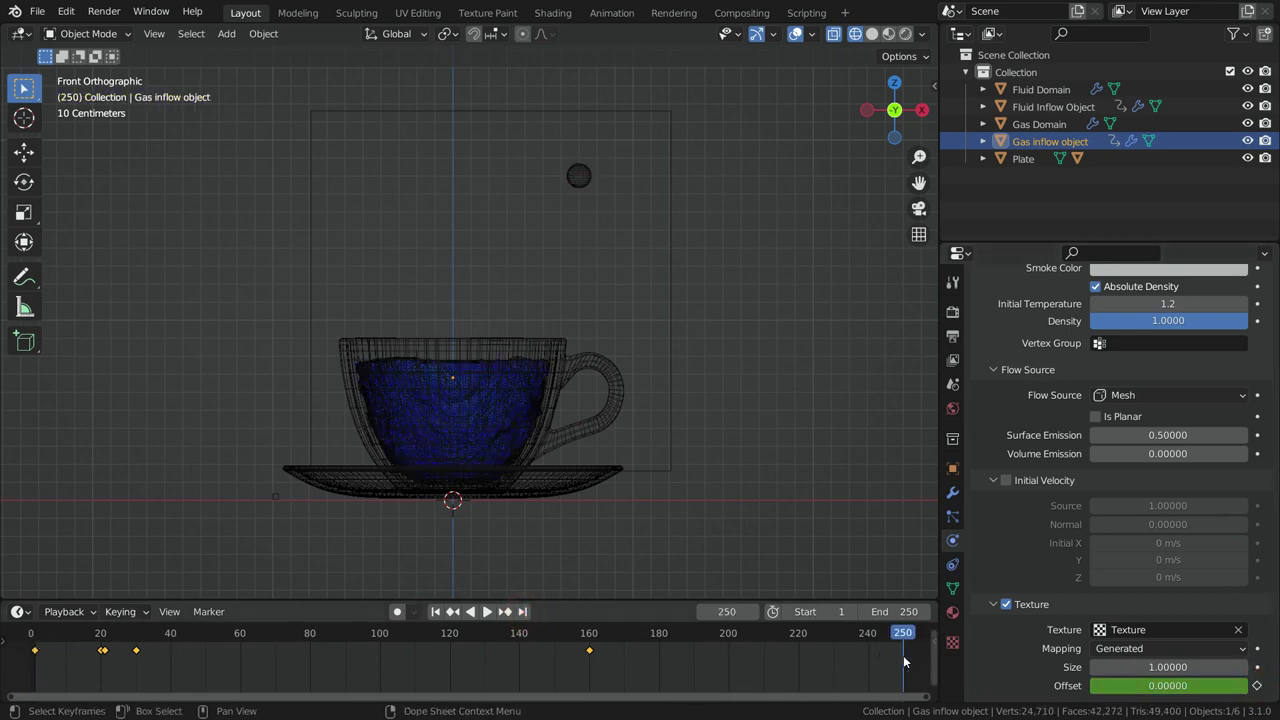
click(1170, 686)
text(1.5)
key(Return)
click(1258, 686)
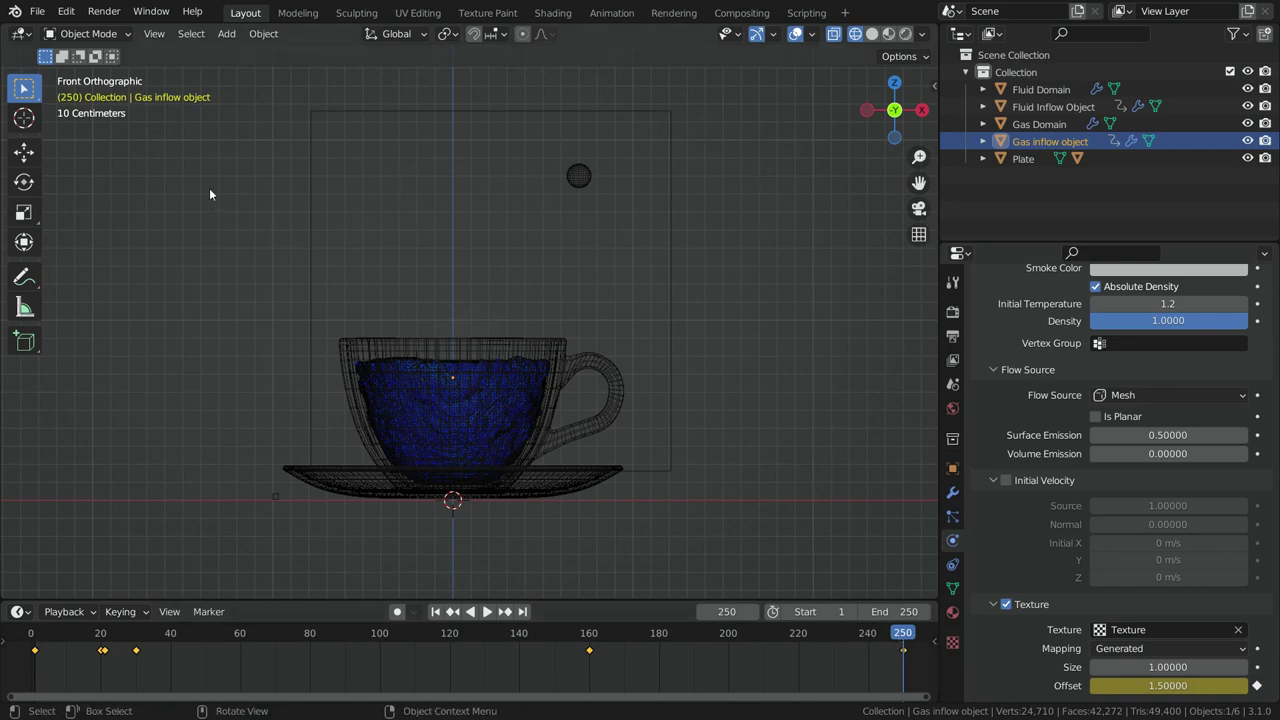
- Add a Wind force field and rotate it 90° in the front view so it blows along the X axis
key(shift+a)
mouse_move(209, 494)
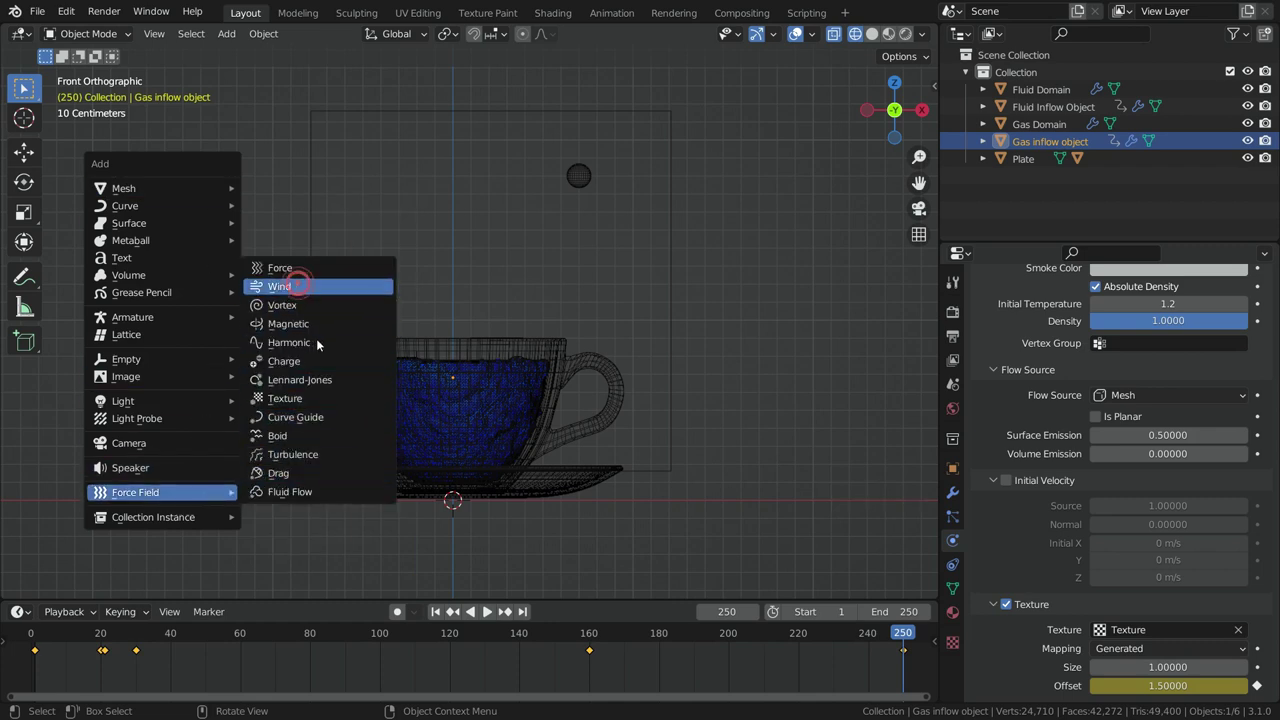
click(285, 286)
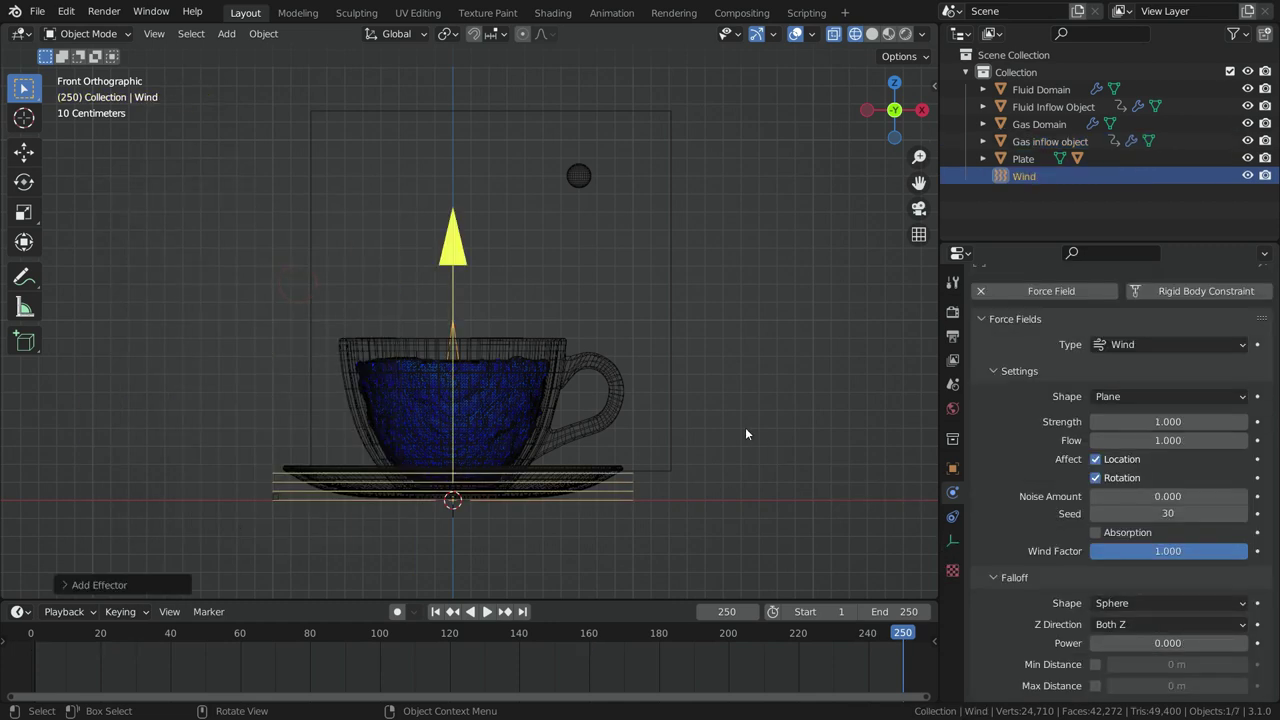
text(r)
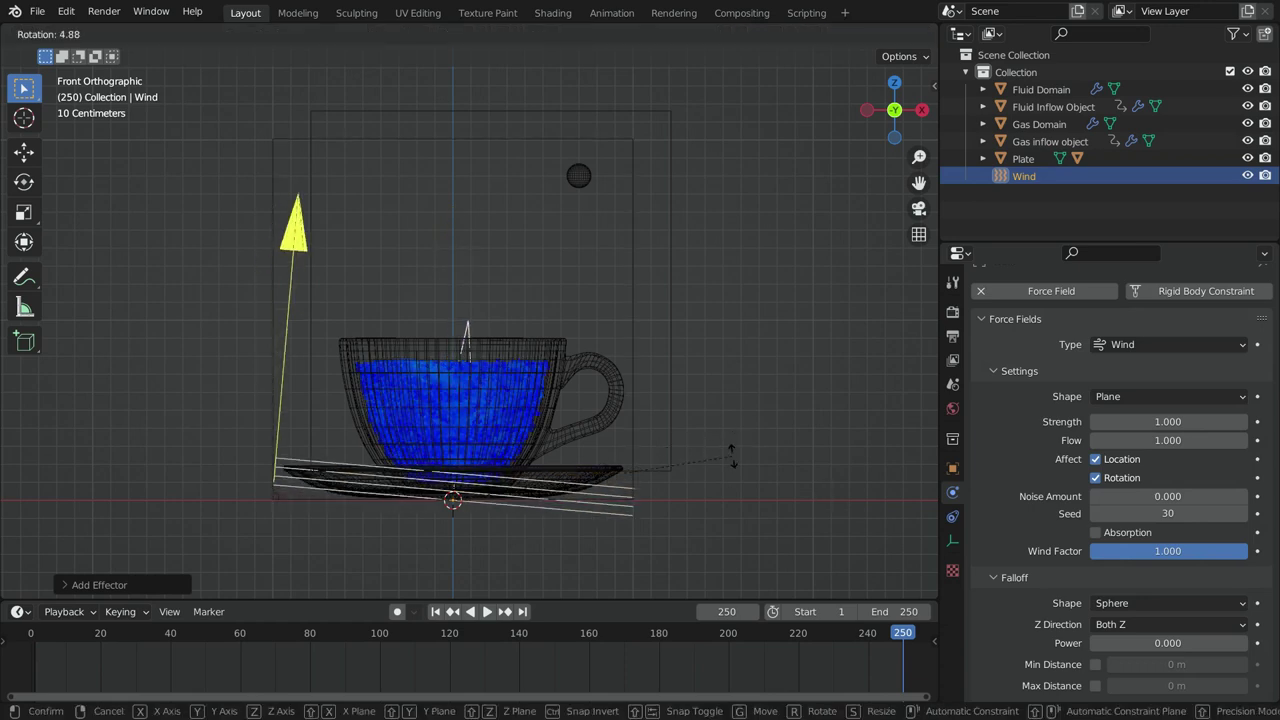
text(90)
key(Return)
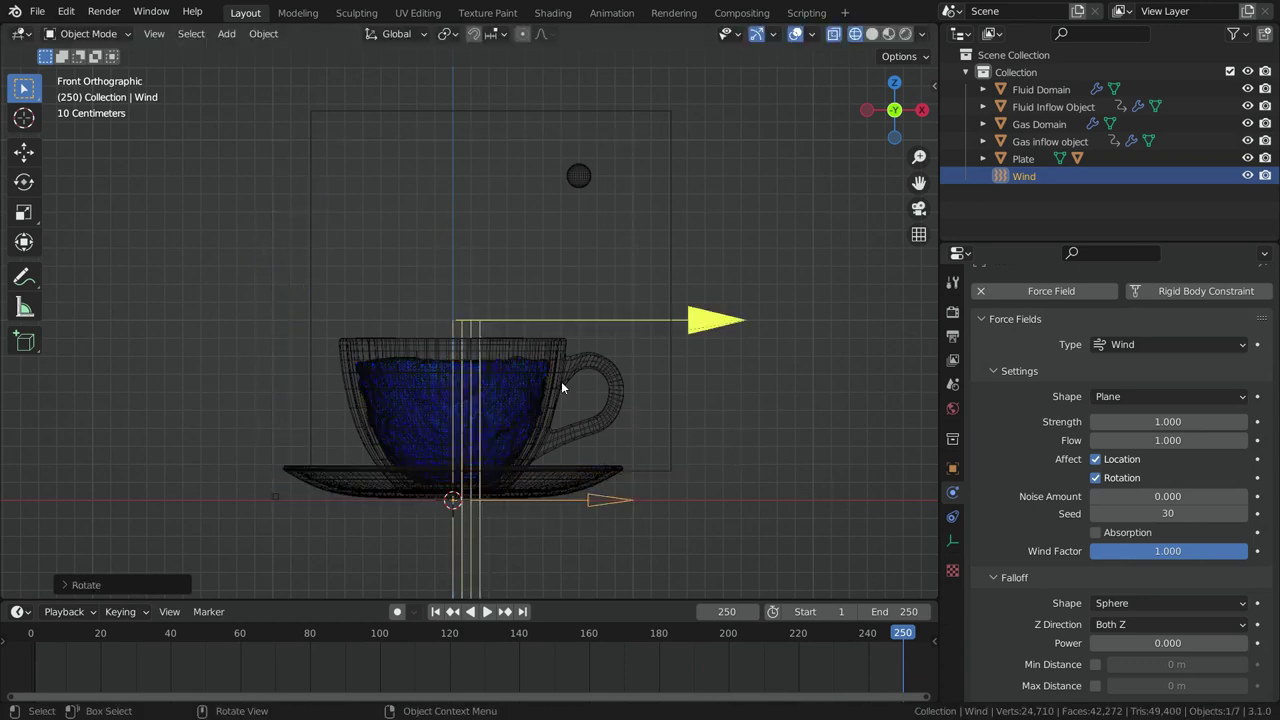
- Move the Wind force field about 1.1 m up and 1.1 m along negative X, beside the cup outside the gas domain
scroll(561, 381, down, 4)
scroll(526, 449, up, 2)
key(g)
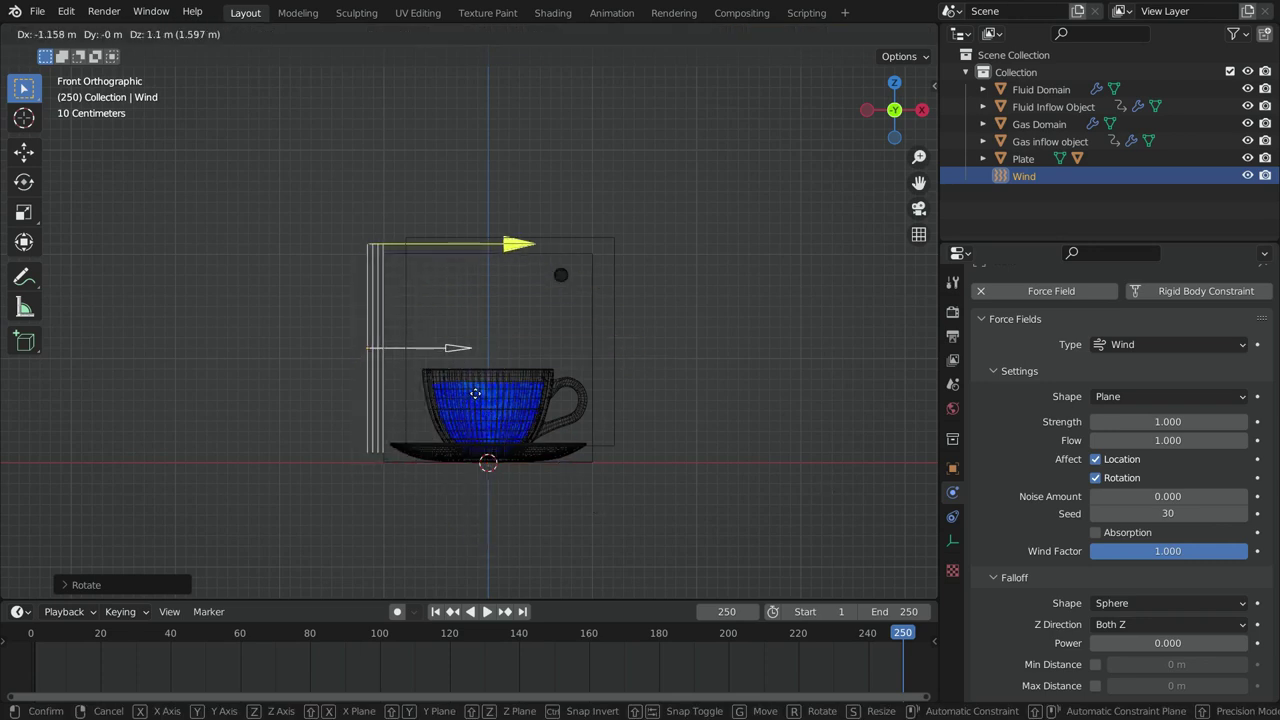
click(482, 390)
scroll(528, 379, up, 3)
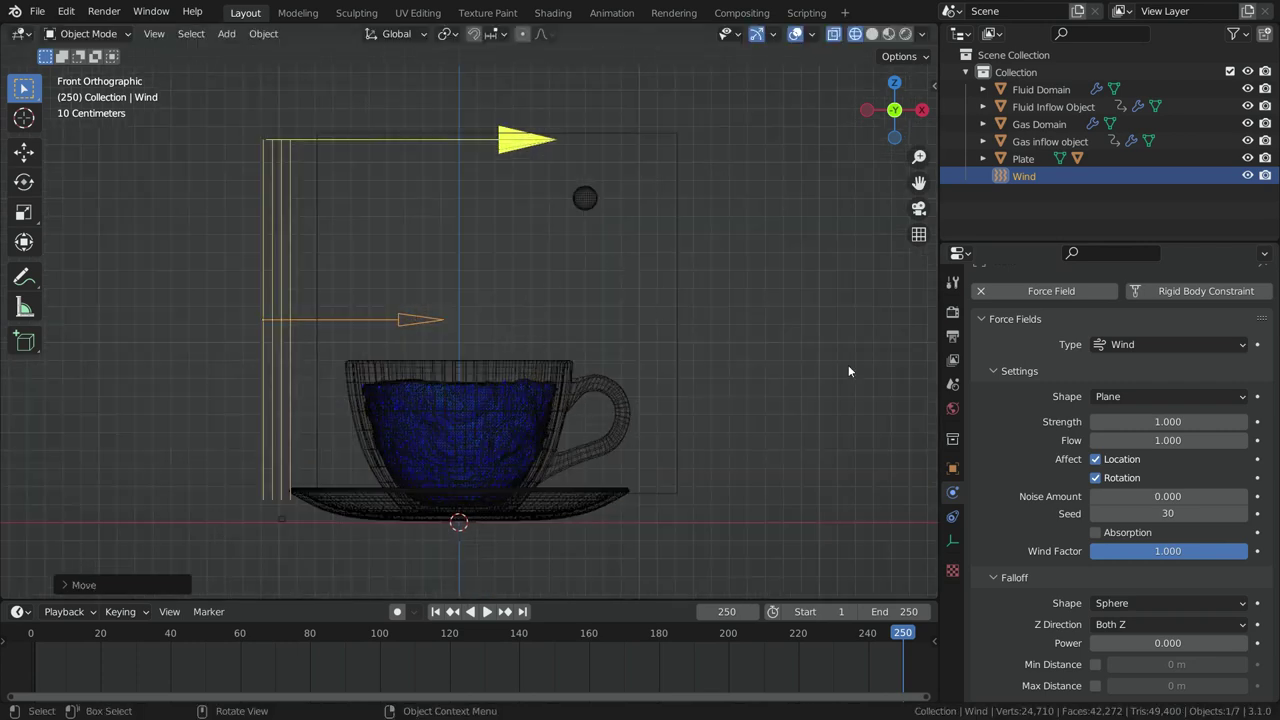
- Set the Wind force field's Strength to 0.05 and its Flow to 0
click(1169, 421)
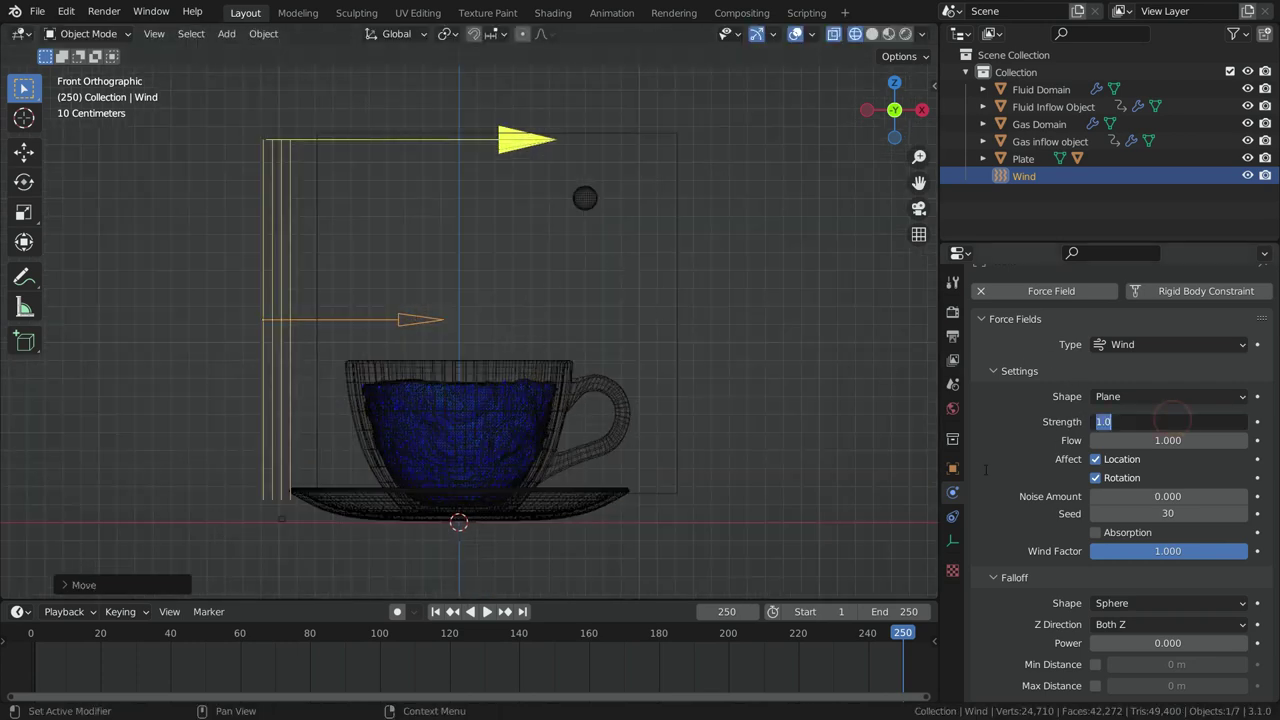
key(Return)
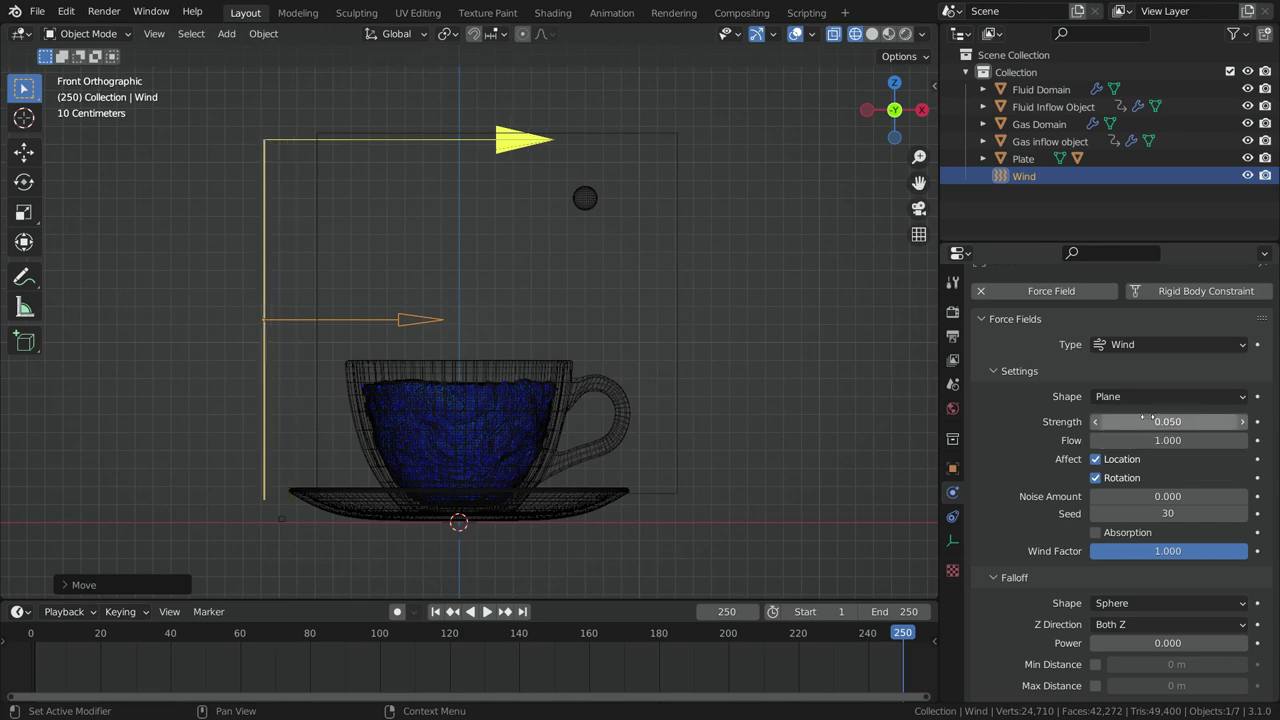
click(1193, 440)
key(Return)
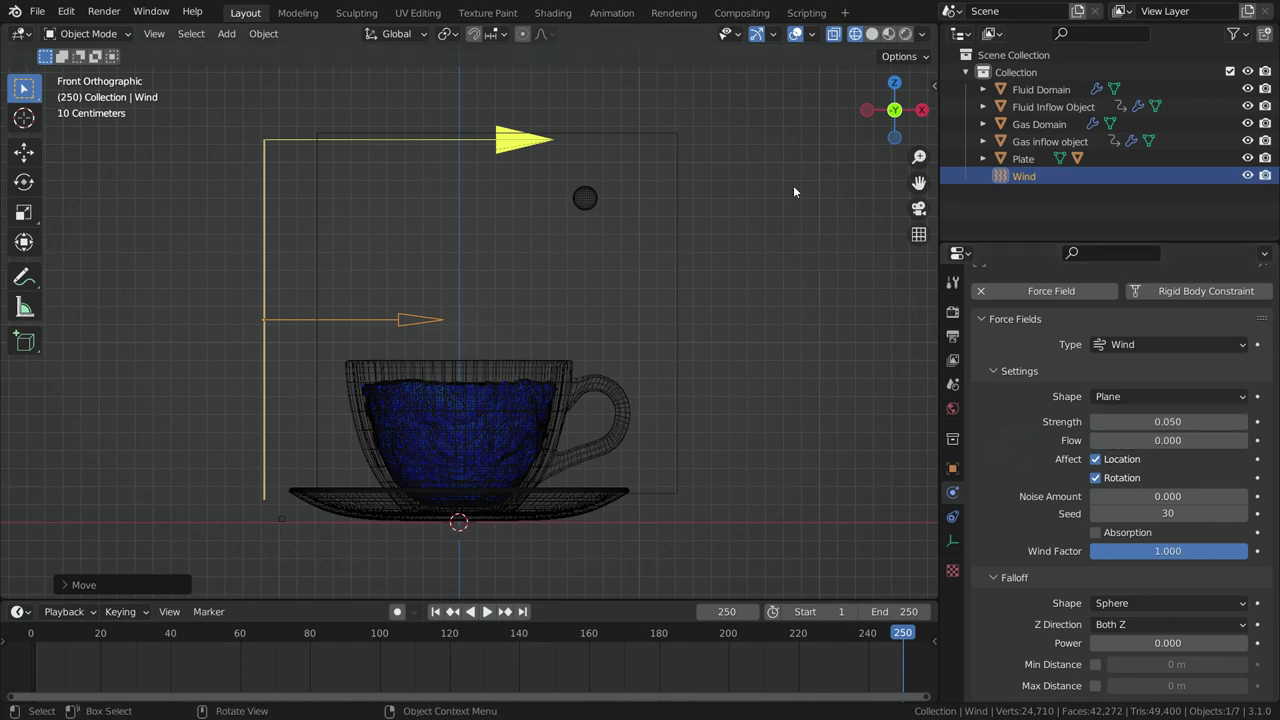
- Select the Gas Domain and bake its fluid data
click(677, 143)
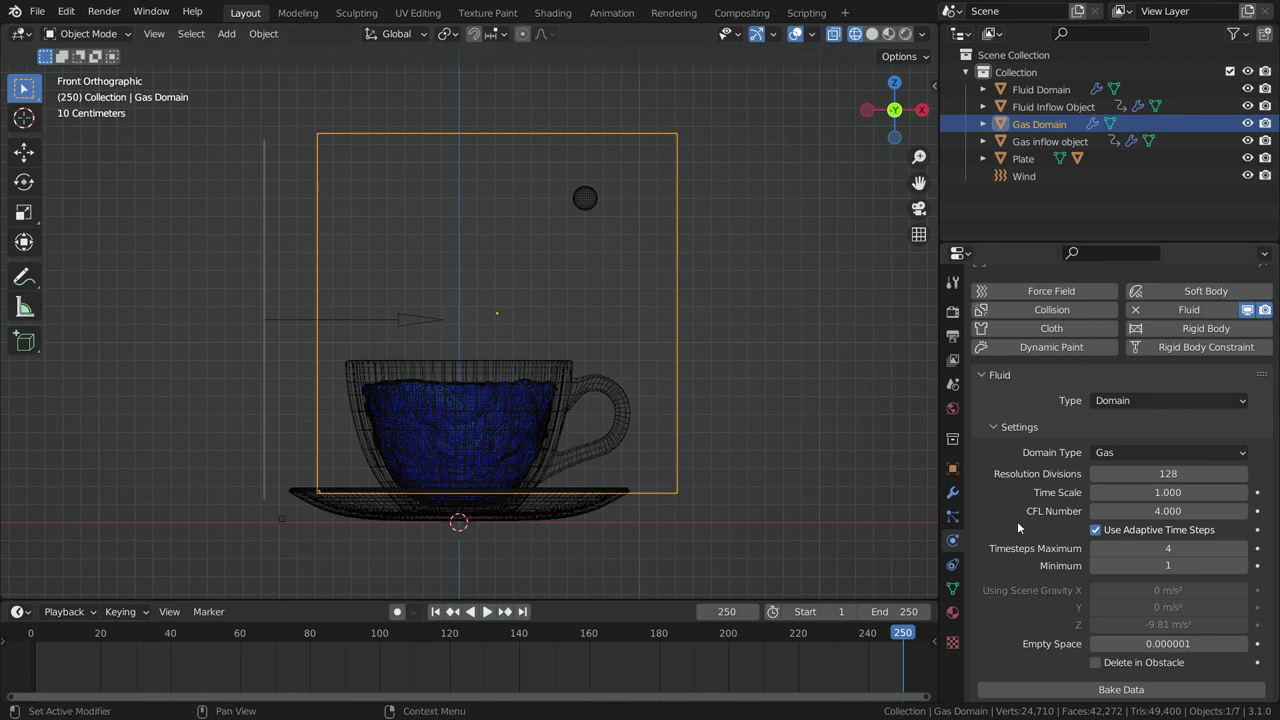
scroll(1017, 521, down, 5)
click(1117, 503)
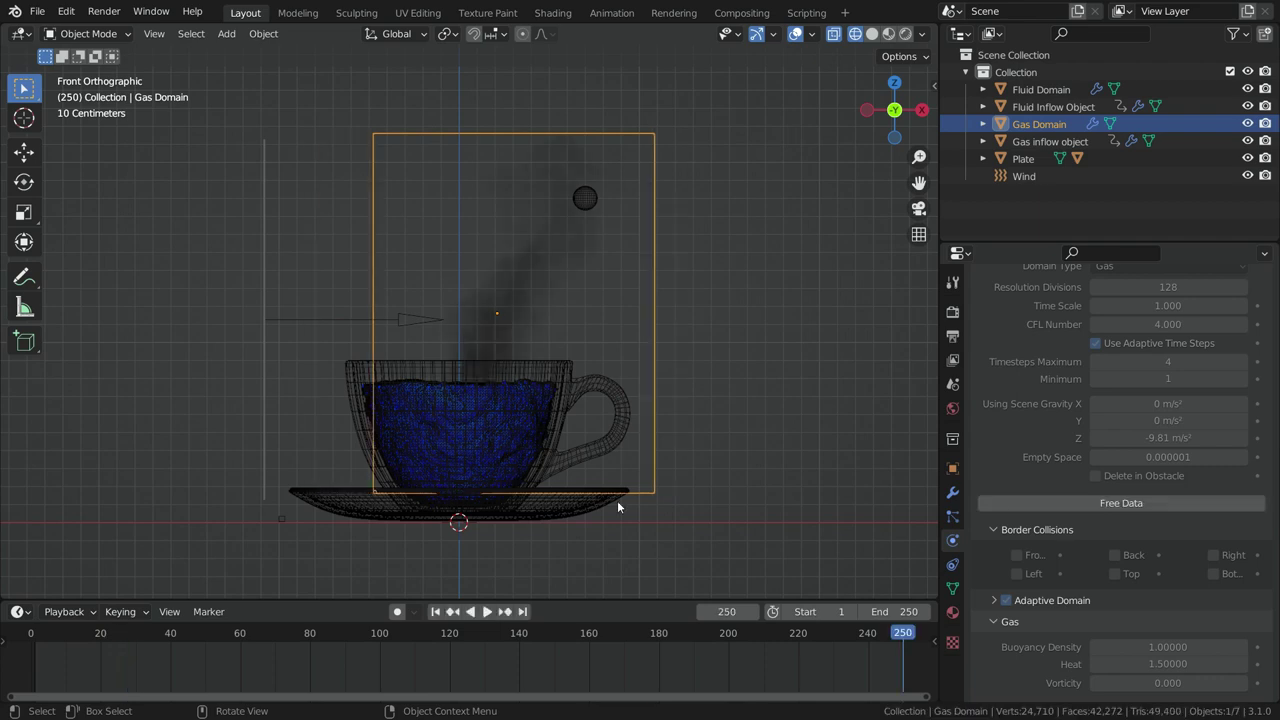
- Play the animation from frame 1 and pause at frame 78 to review how the wind affects the baked steam
click(435, 611)
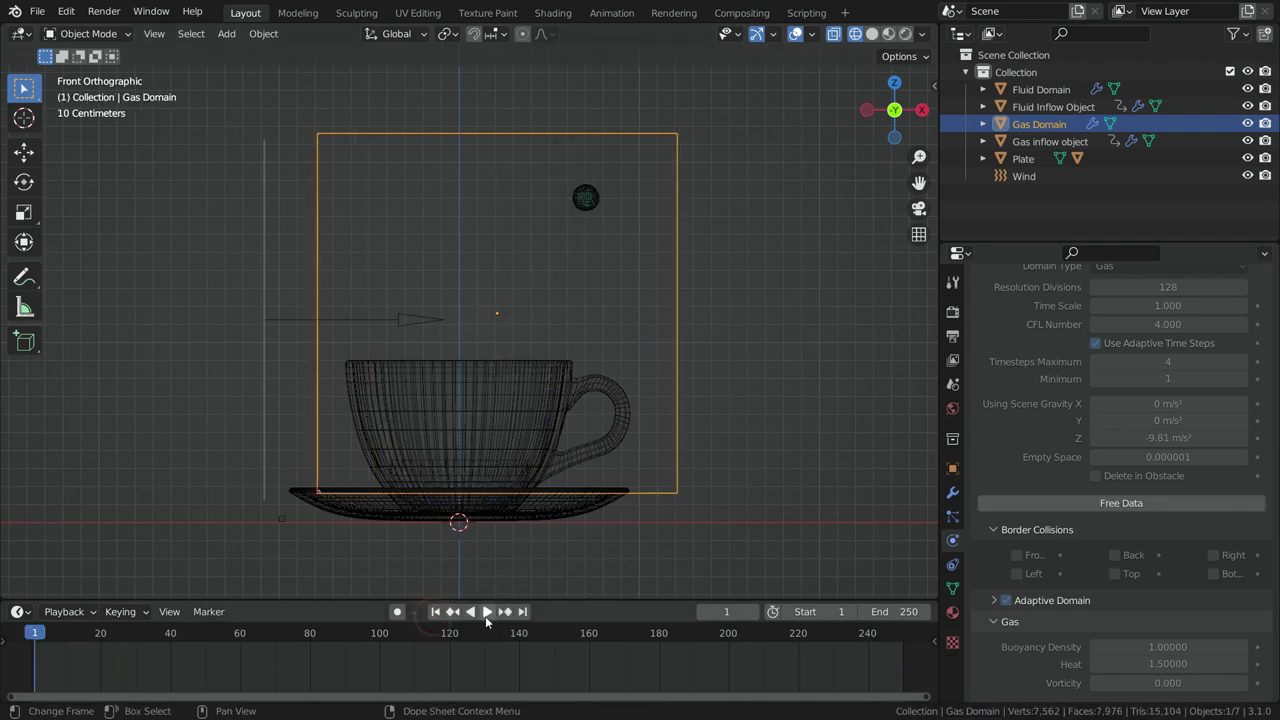
click(487, 611)
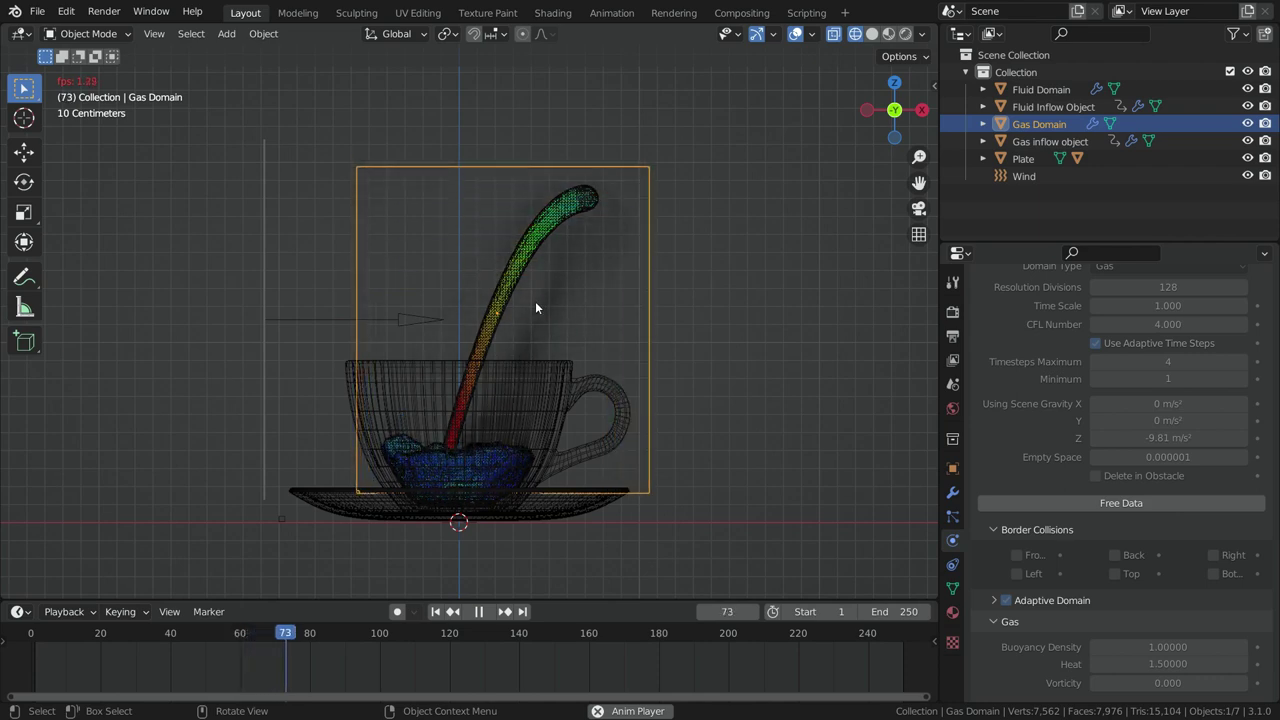
click(478, 611)
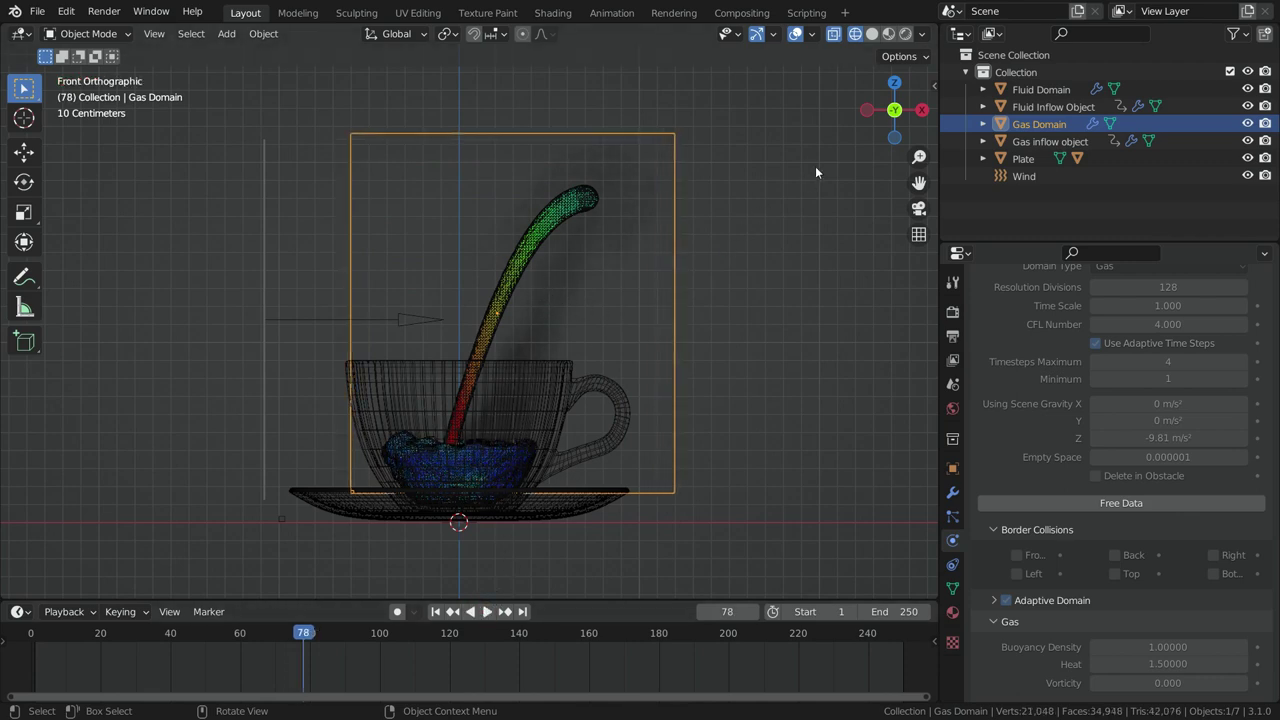
- Switch the viewport to rendered shading and check the scene's render engine settings
click(905, 34)
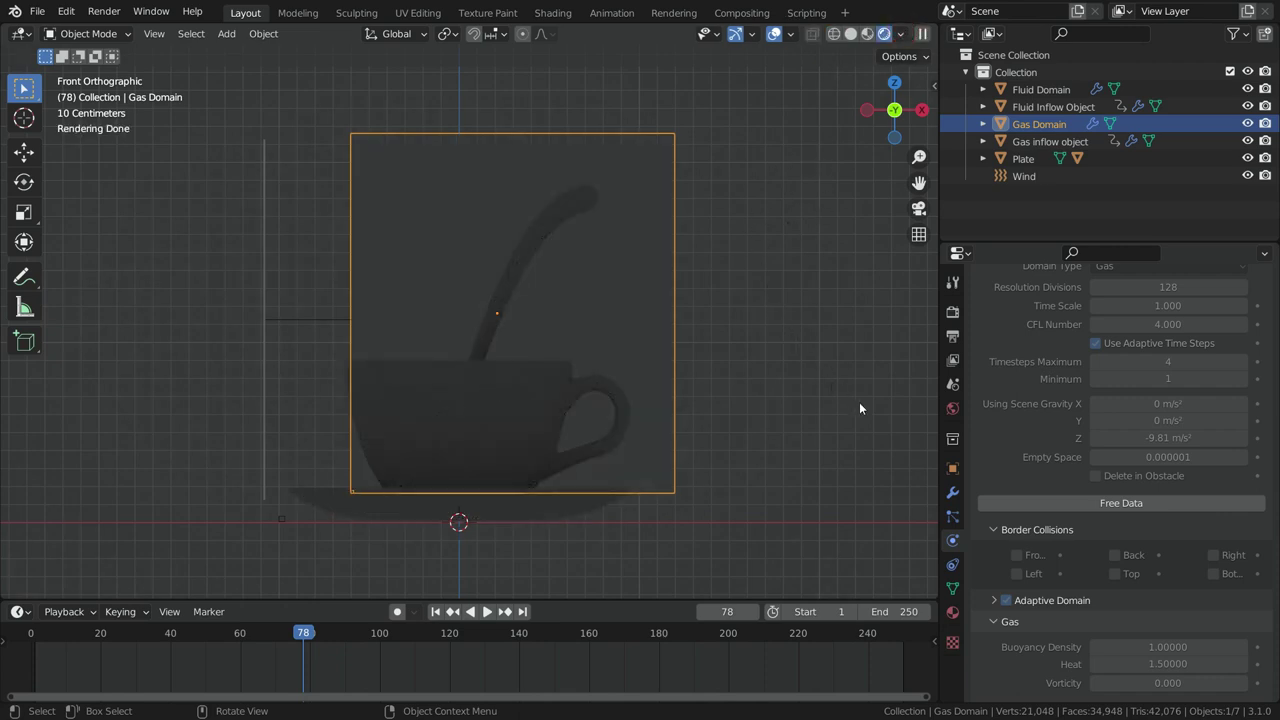
click(954, 314)
scroll(1075, 346, up, 5)
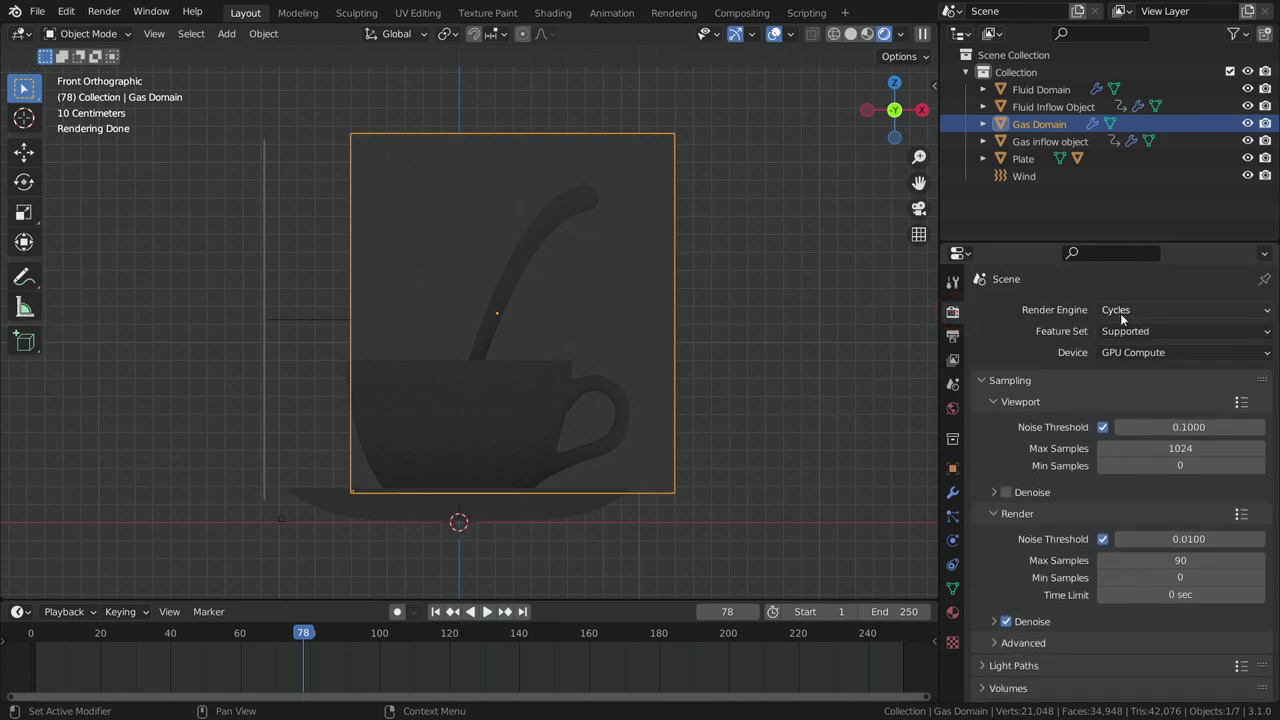
- Use an Environment Texture as the world's background color and load signal_hill_sunrise_2k.hdr from the HDRI folder
click(952, 410)
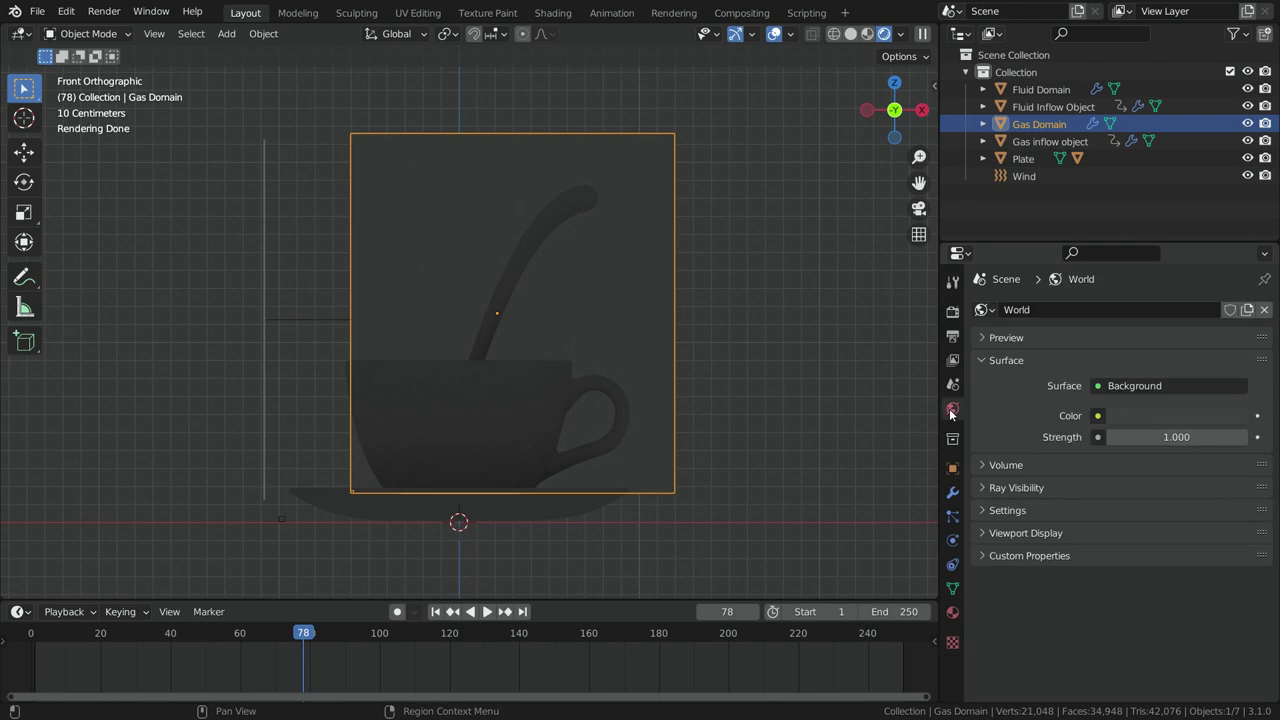
click(1097, 415)
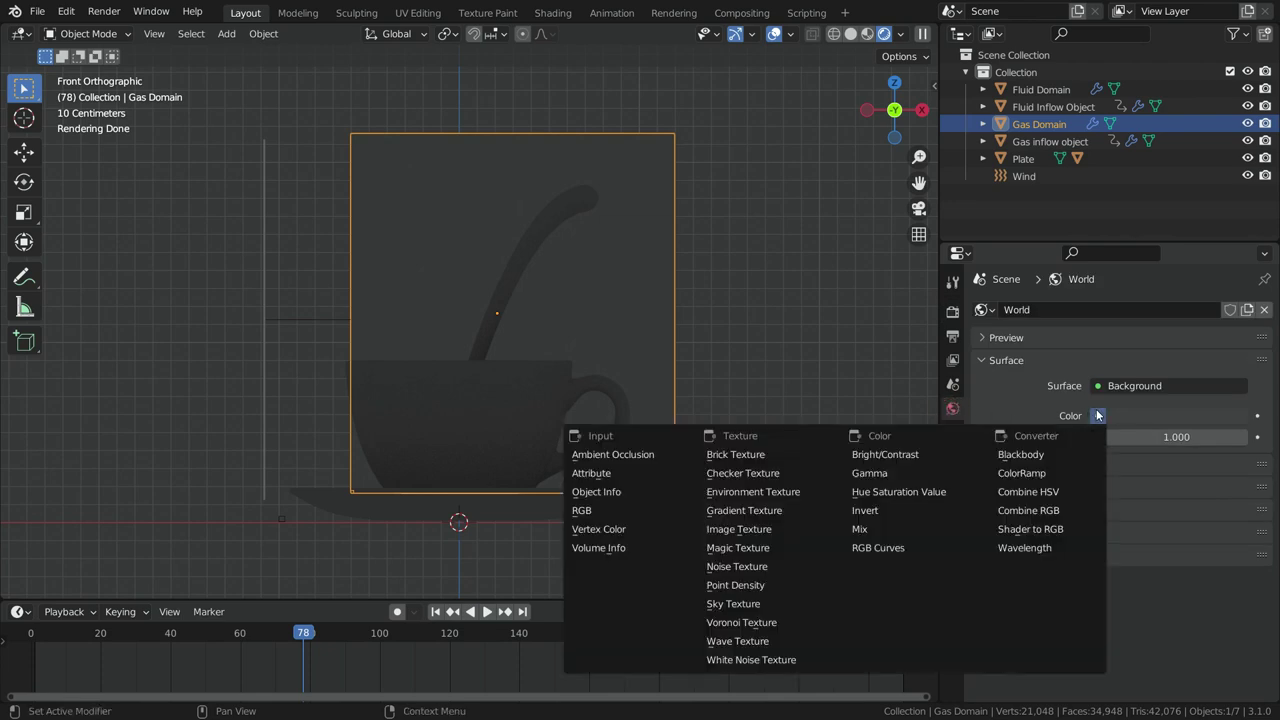
click(767, 495)
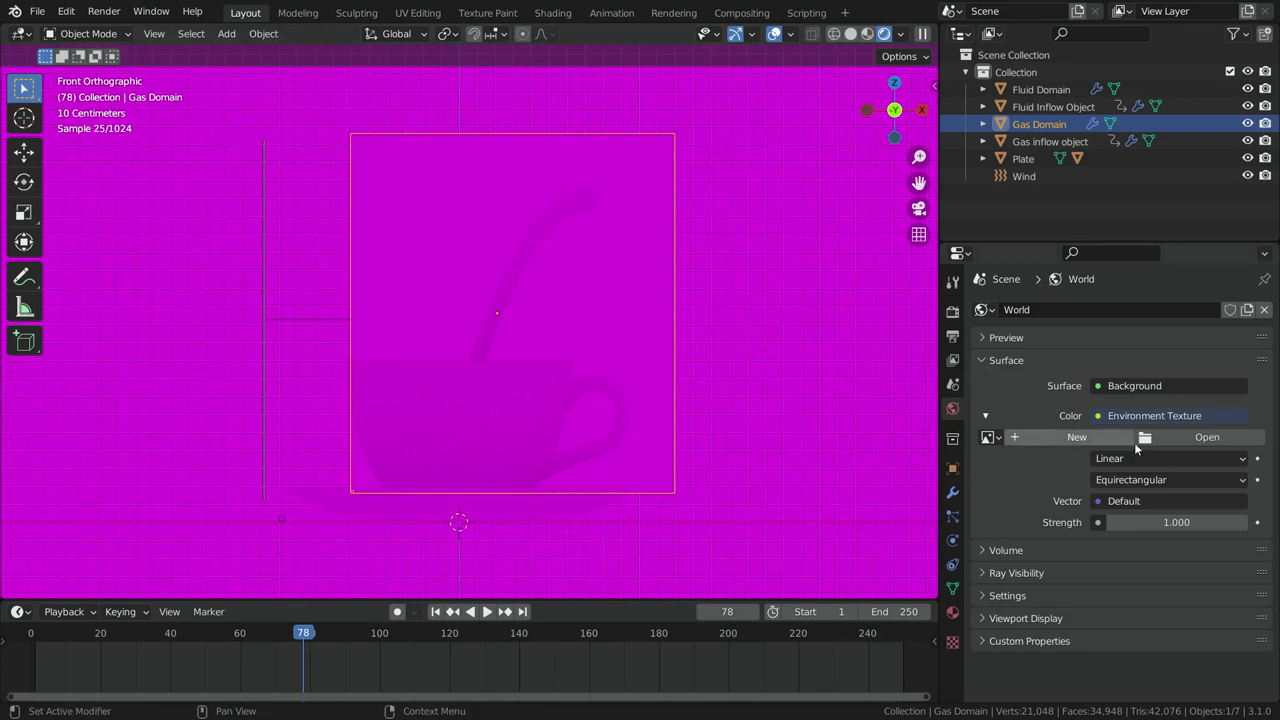
click(1168, 440)
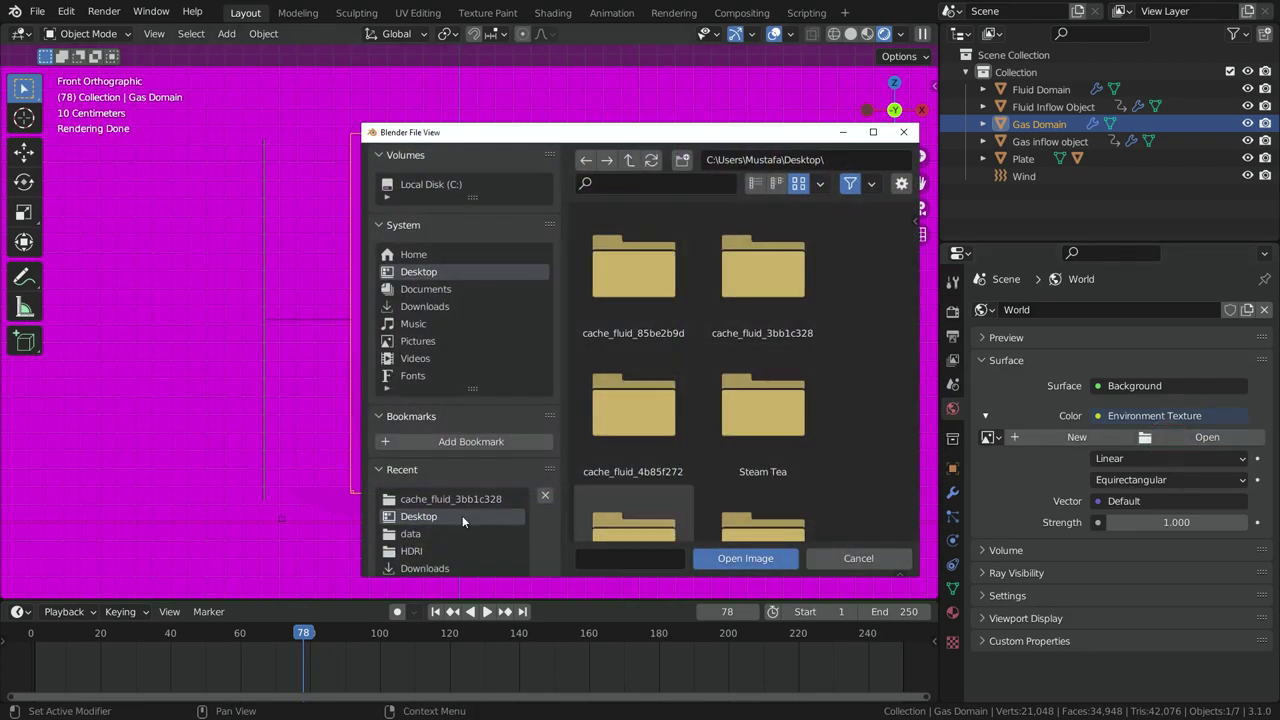
click(454, 551)
click(770, 277)
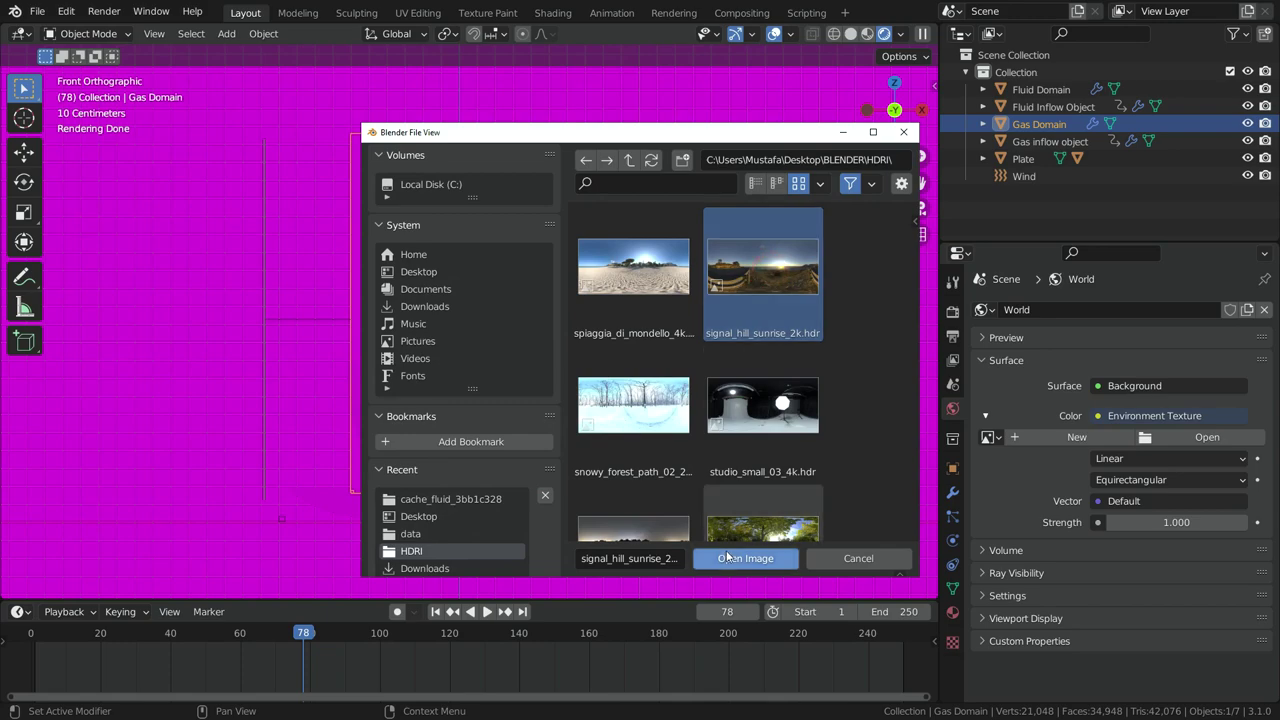
click(727, 556)
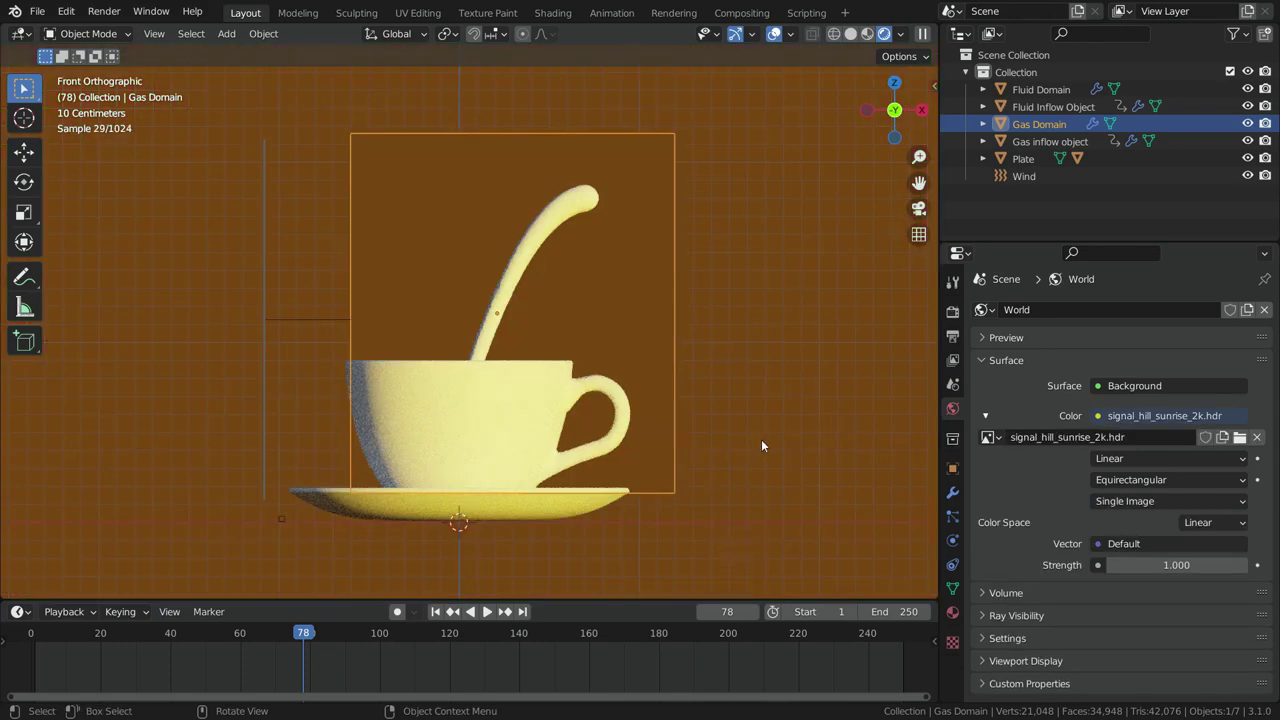
- Replace the timeline with an enlarged Shader Editor and hide its sidebar
middle_drag(510, 358, 499, 399)
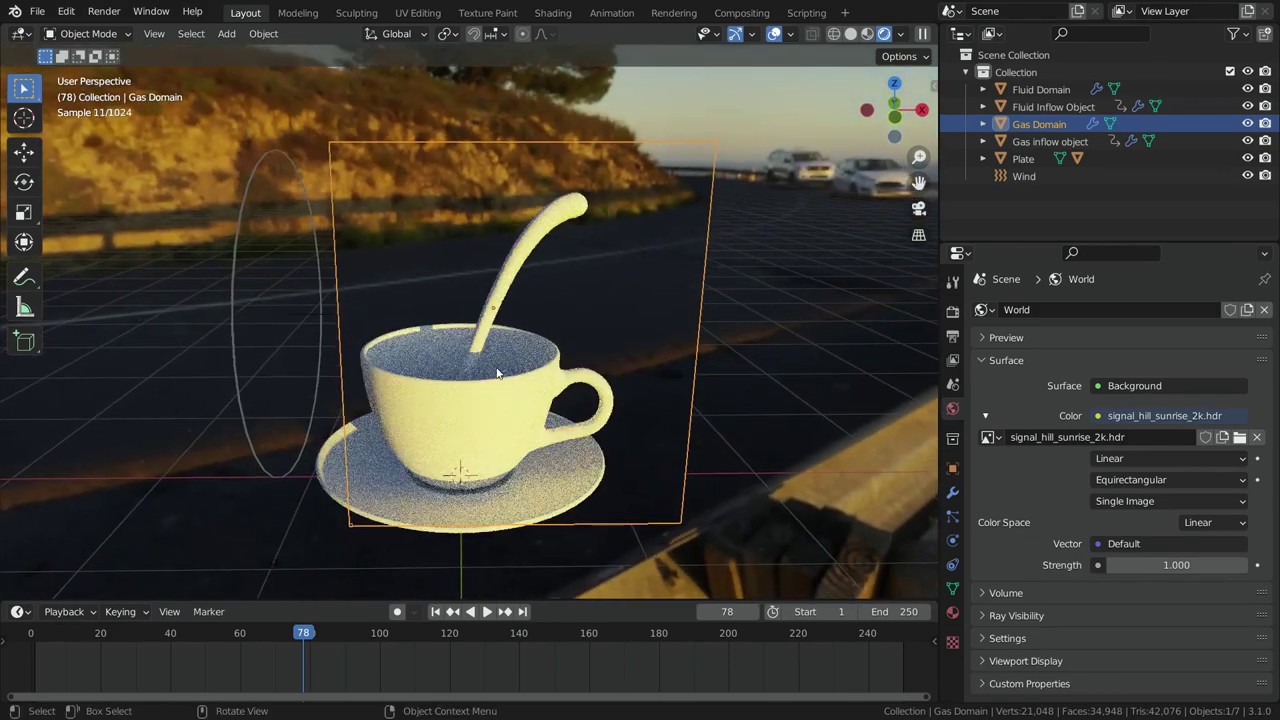
scroll(499, 399, down, 3)
scroll(500, 399, up, 4)
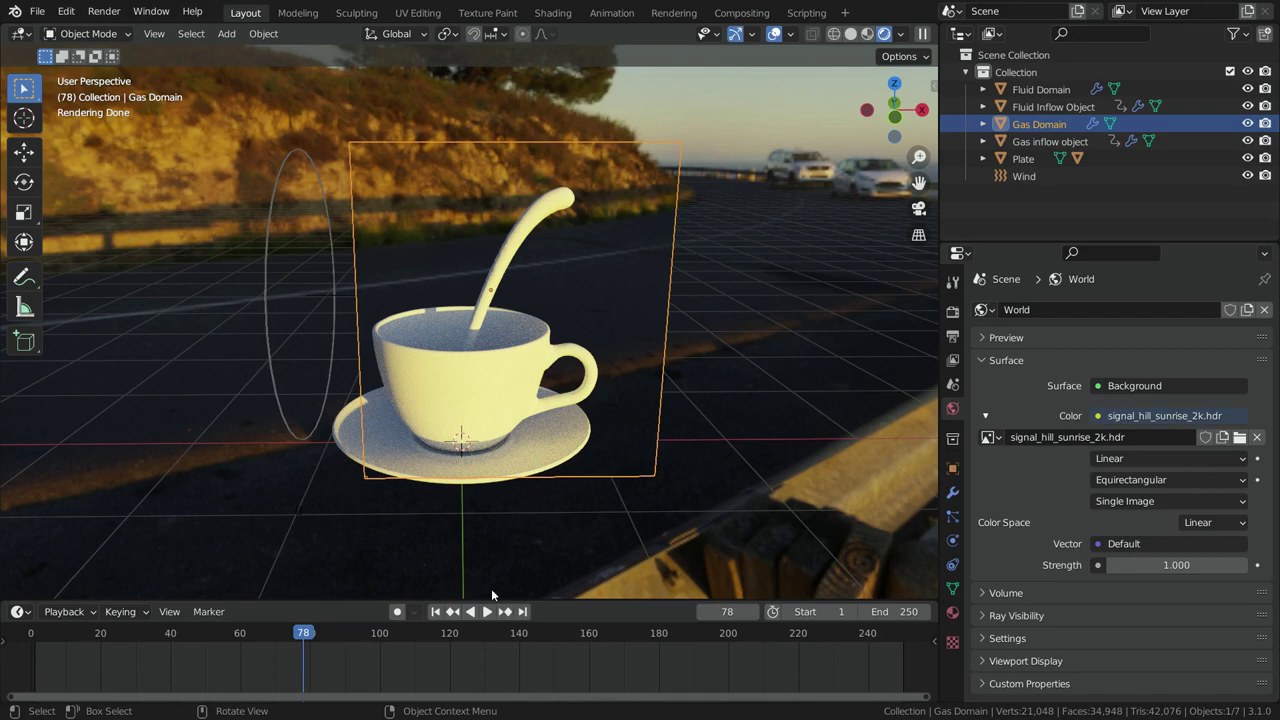
drag(492, 599, 498, 488)
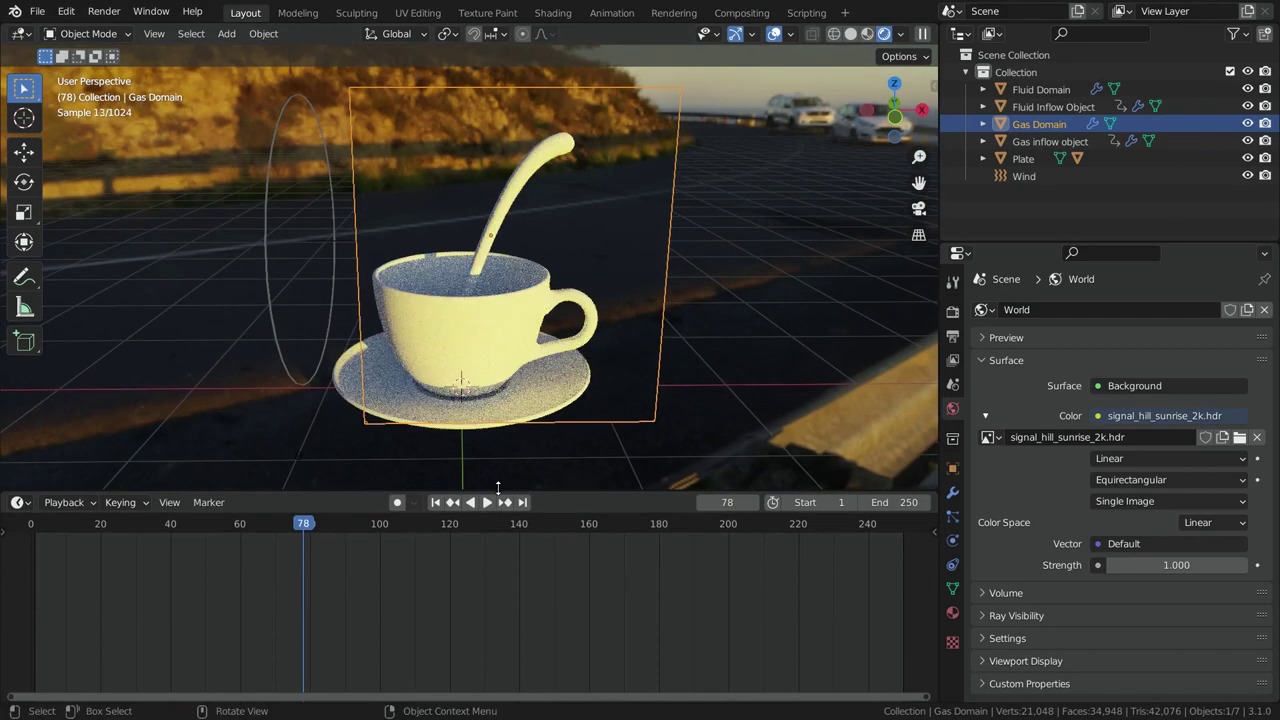
click(20, 505)
click(62, 664)
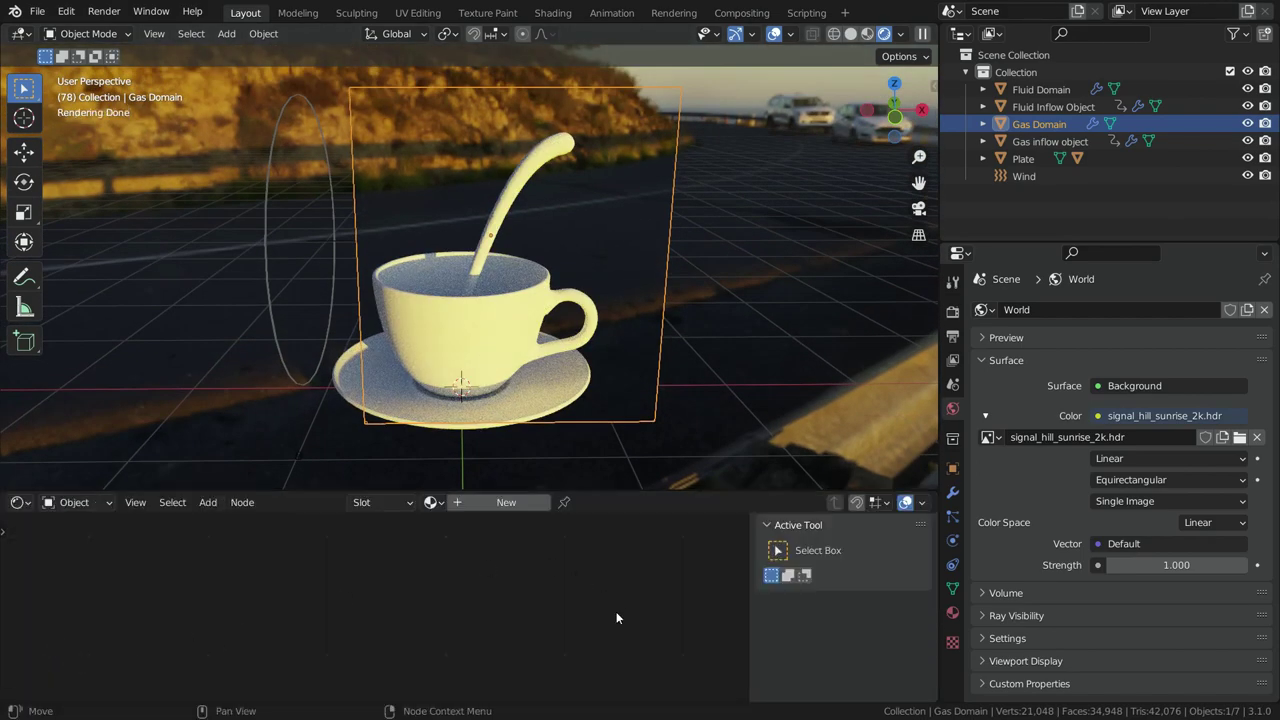
key(n)
drag(554, 489, 554, 436)
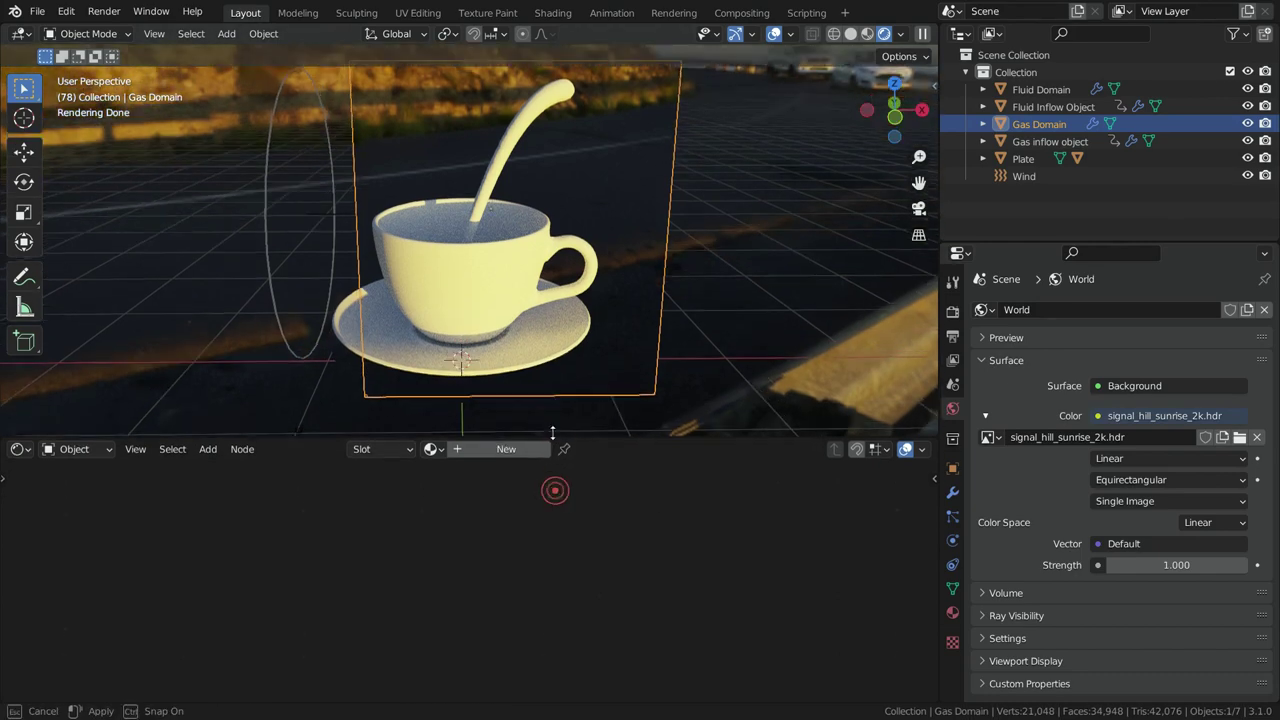
- Create a new material on the cup and name it Glass
click(519, 283)
click(501, 448)
scroll(421, 617, up, 5)
double_click(480, 446)
text(G)
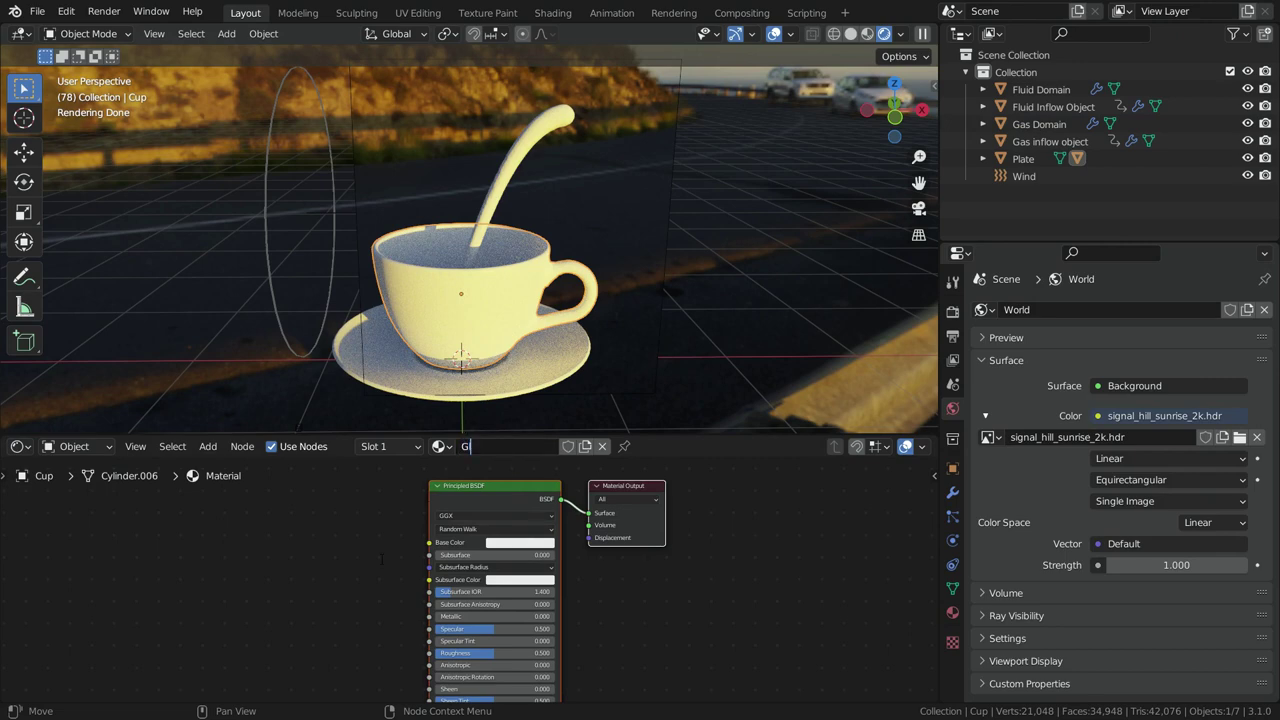
text(lass)
key(Return)
- Replace the cup material's Principled BSDF with a Glass BSDF node connected to the Material Output's Surface input
scroll(494, 520, up, 1)
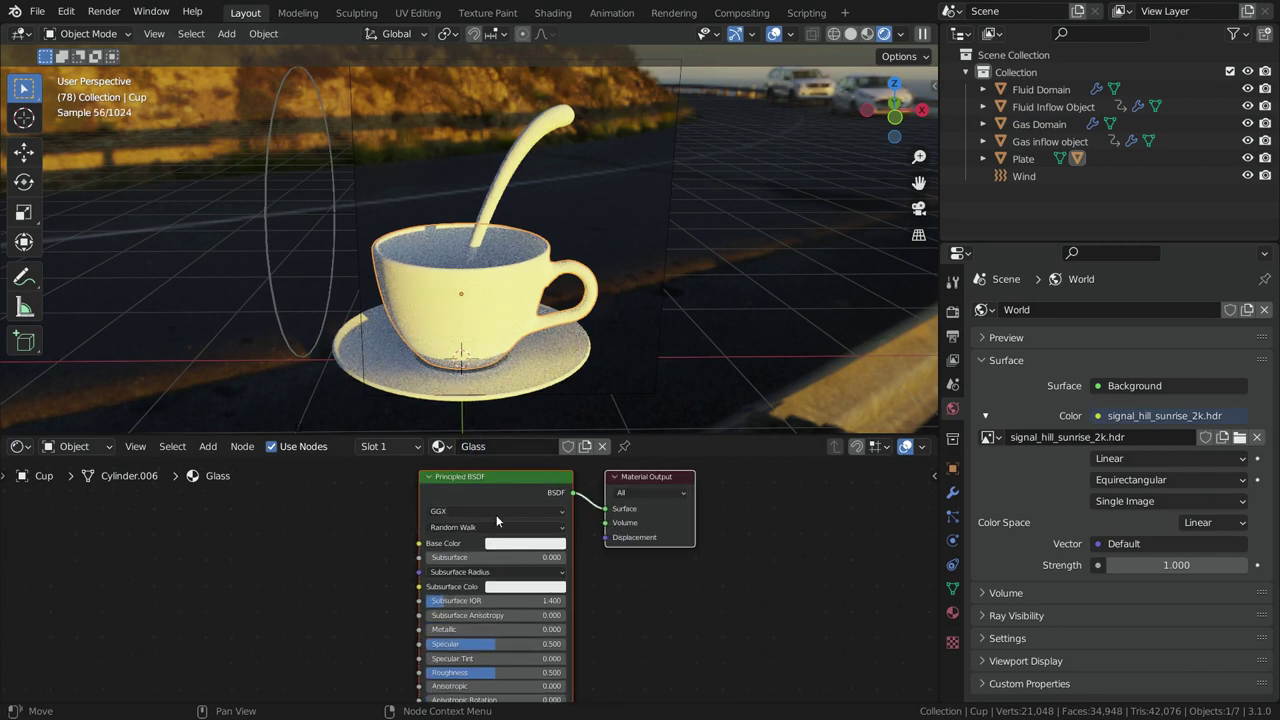
click(500, 476)
key(Delete)
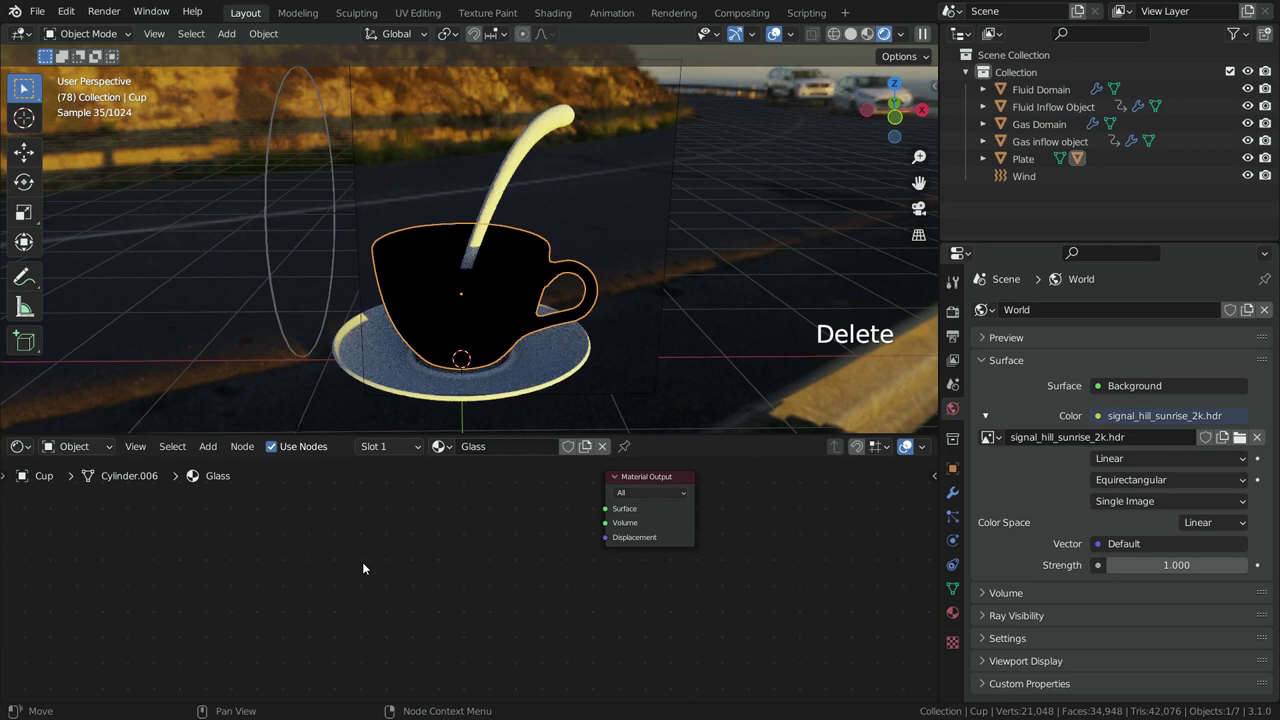
drag(638, 480, 648, 504)
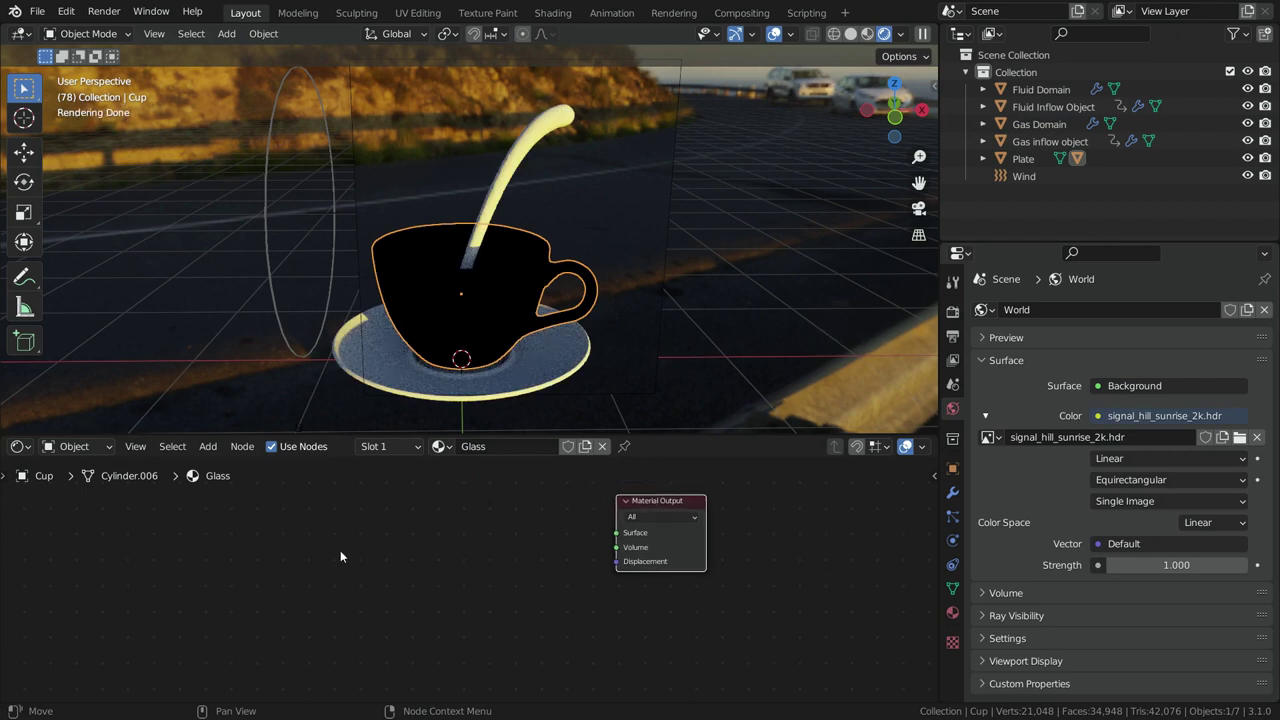
key(shift+a)
mouse_move(317, 578)
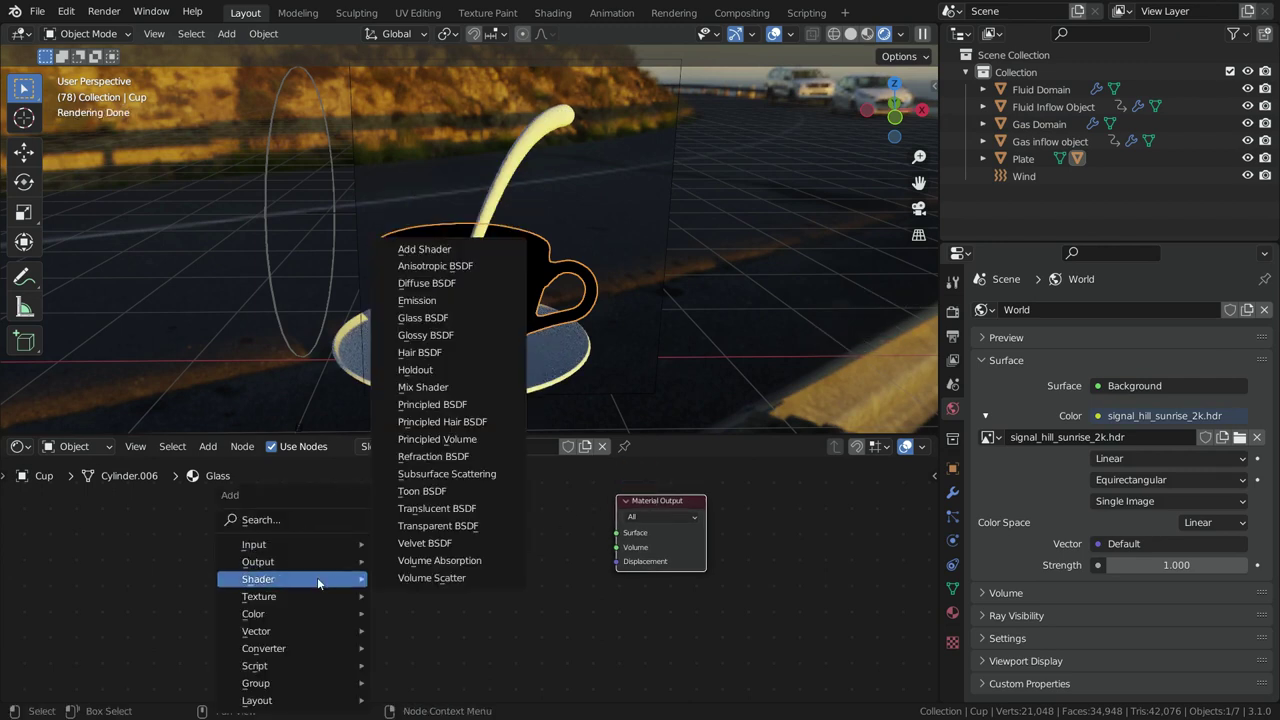
click(430, 331)
click(511, 506)
scroll(513, 509, up, 1)
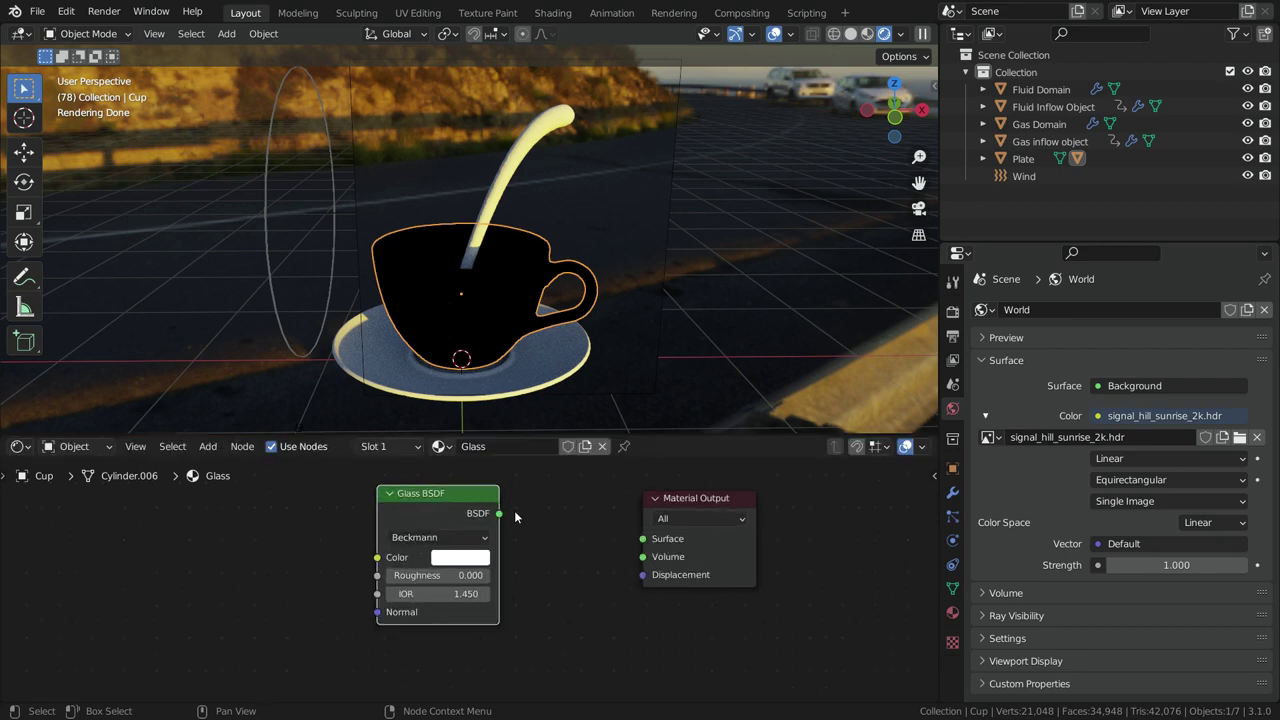
drag(498, 514, 642, 538)
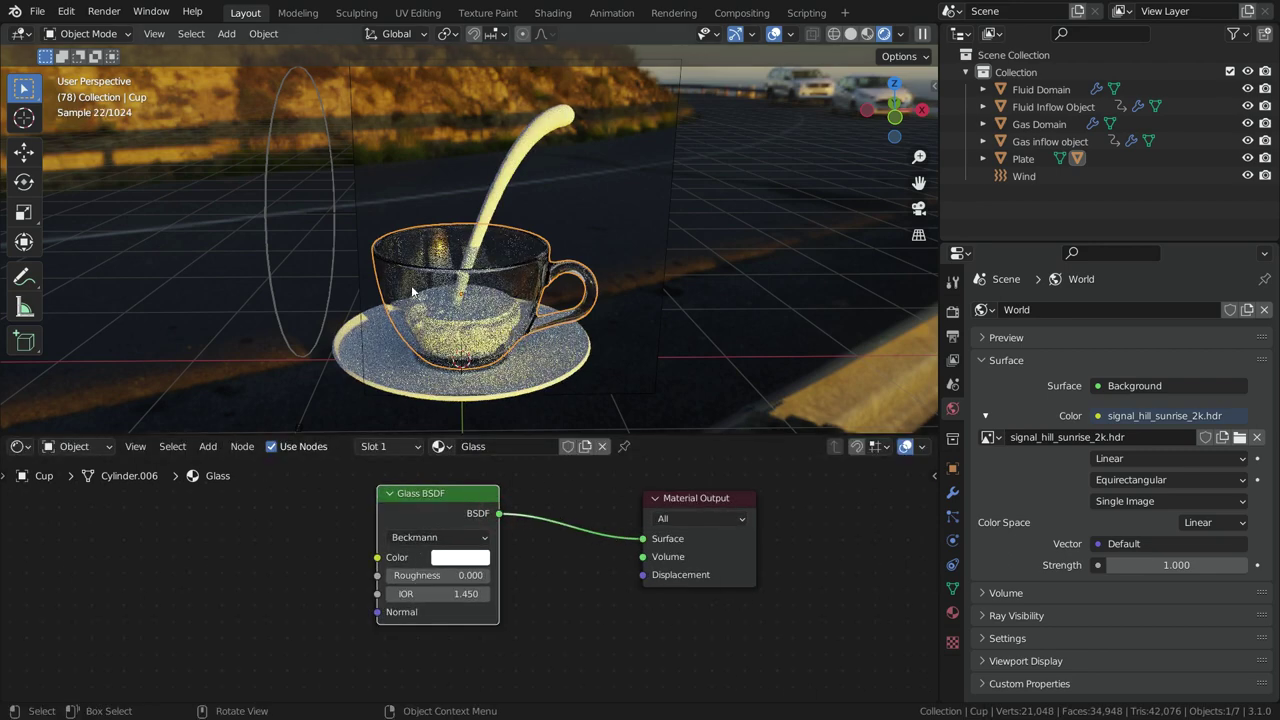
scroll(444, 605, up, 1)
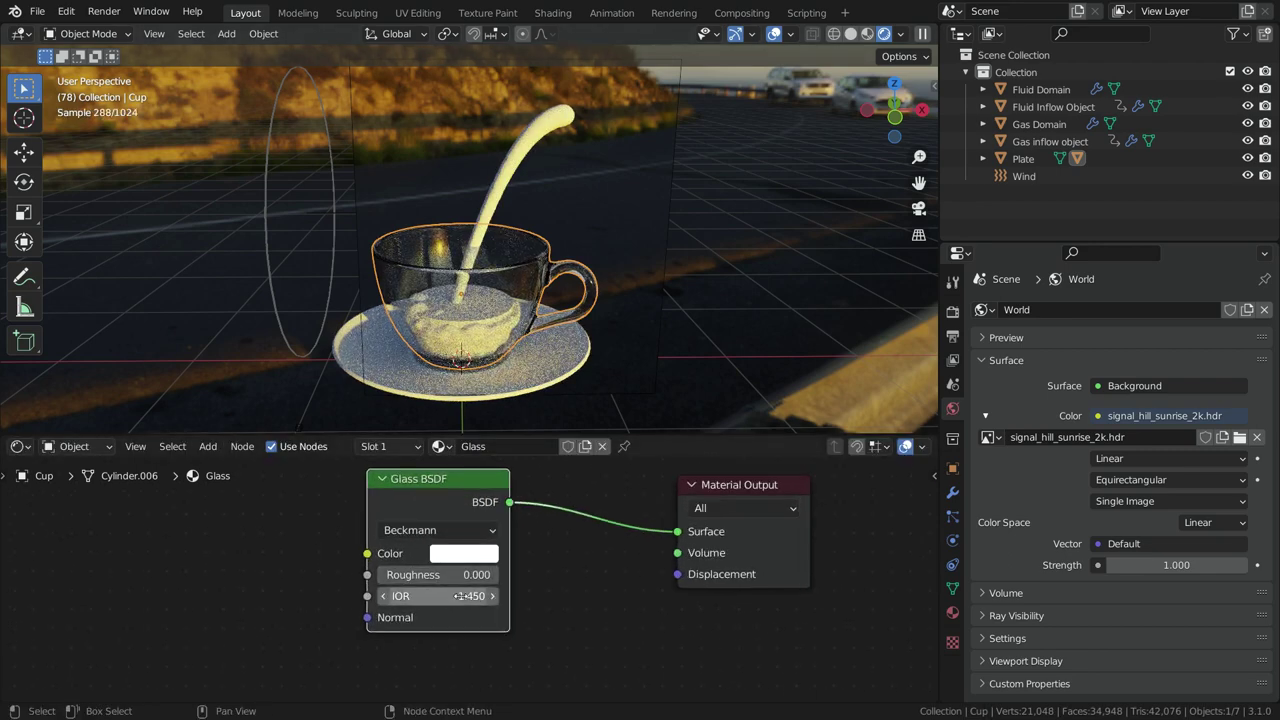
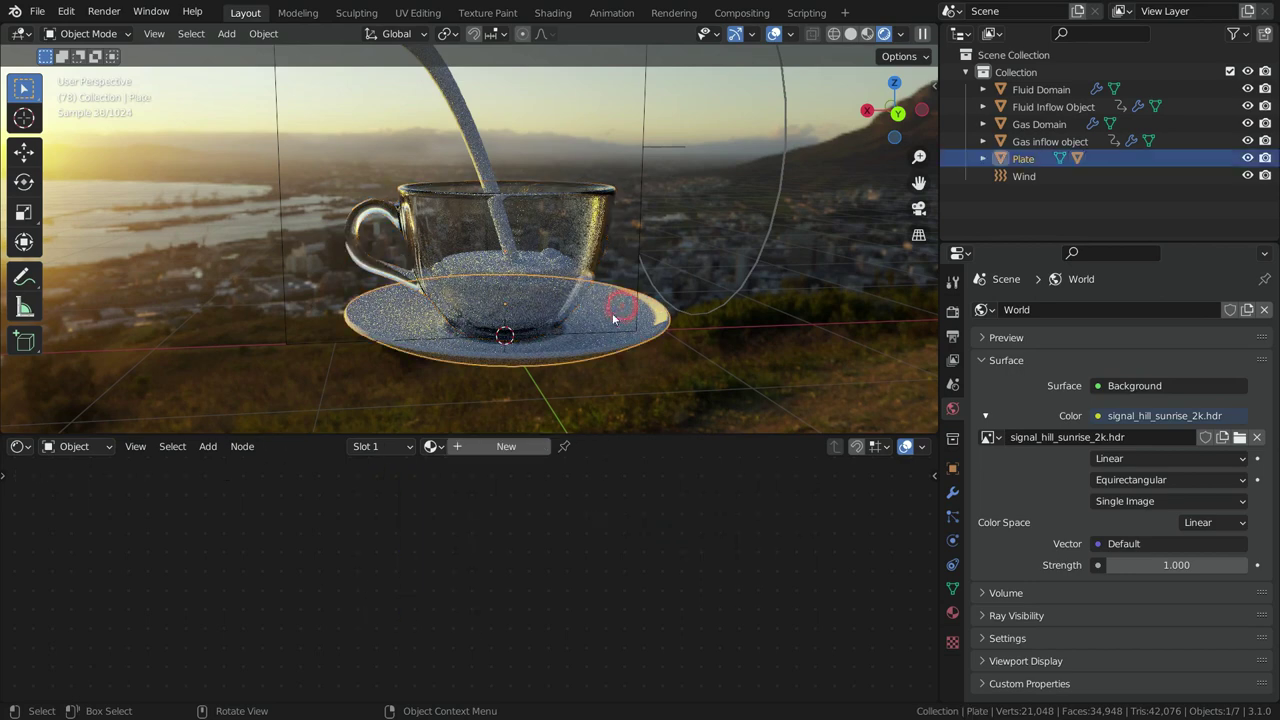
- Assign the existing Glass material to the plate
click(433, 446)
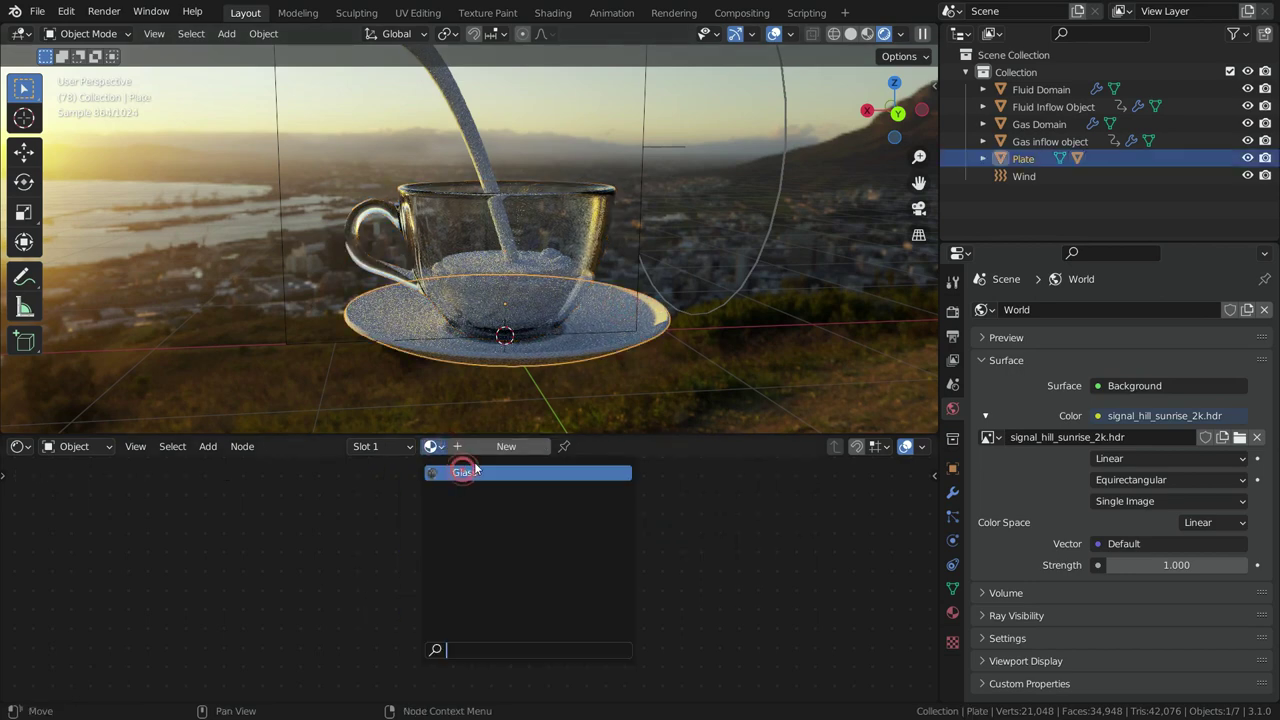
click(471, 467)
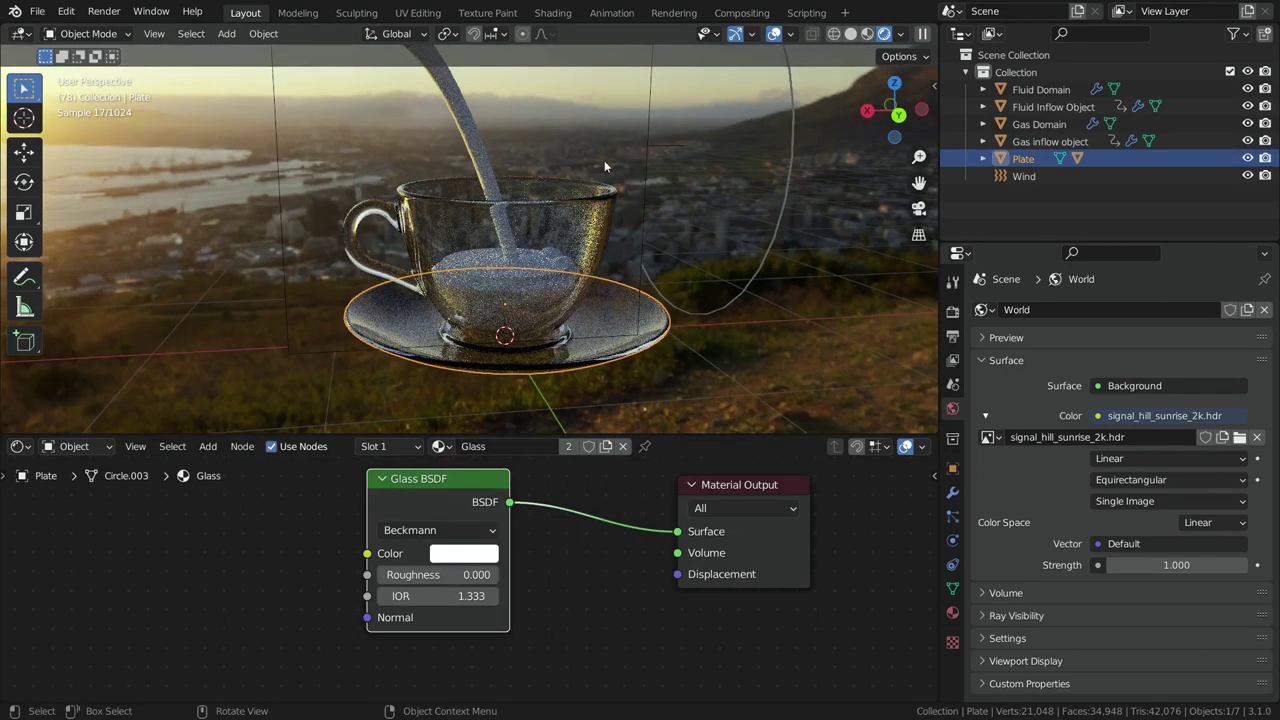
- Create a new material on the fluid domain and name it Tea
middle_drag(600, 140, 454, 192)
click(454, 192)
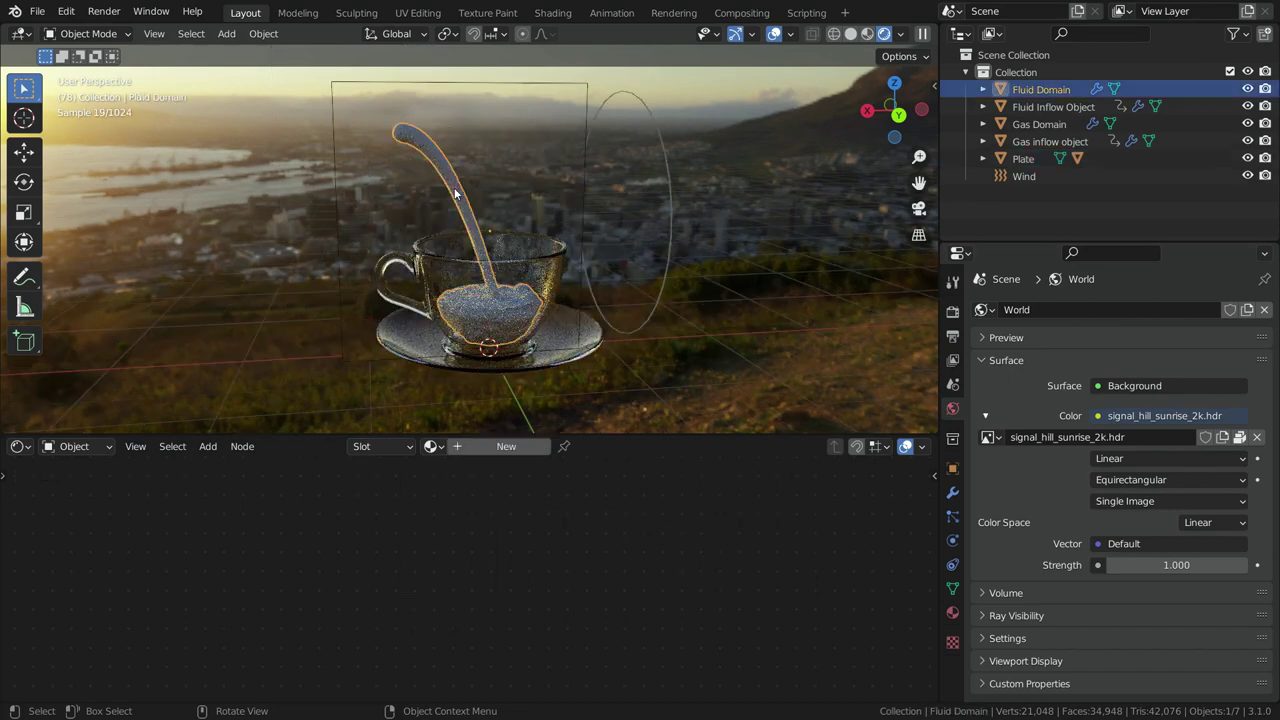
click(477, 446)
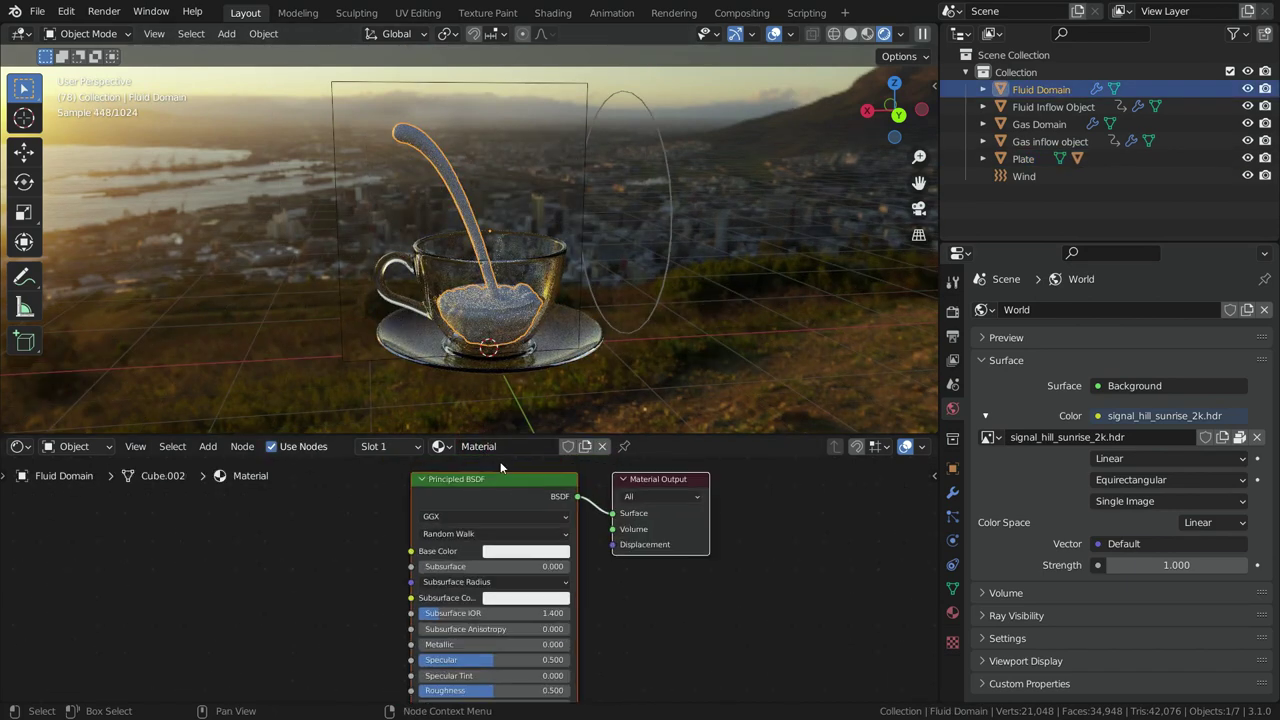
scroll(499, 460, up, 2)
double_click(478, 446)
text(Tea)
key(Return)
- Replace the Tea material's Principled BSDF with a Glass BSDF node connected to the Material Output's Surface input
scroll(350, 516, up, 2)
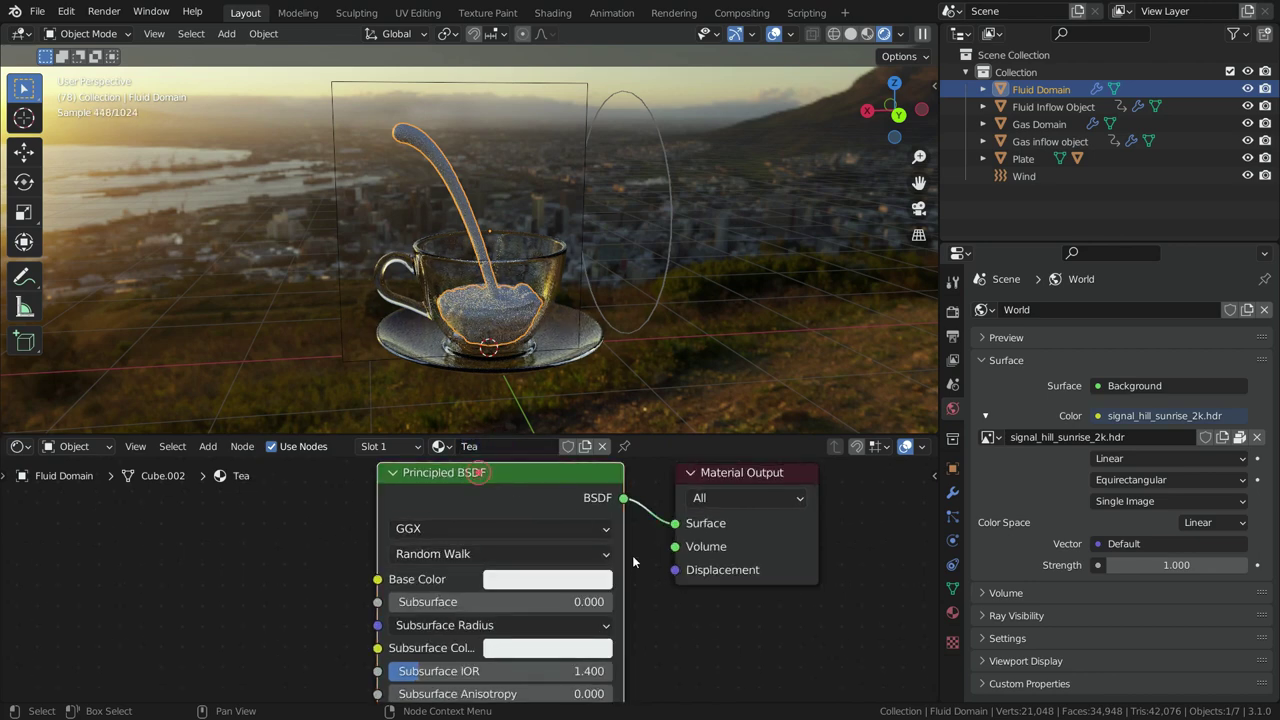
key(Delete)
key(shift+a)
mouse_move(415, 533)
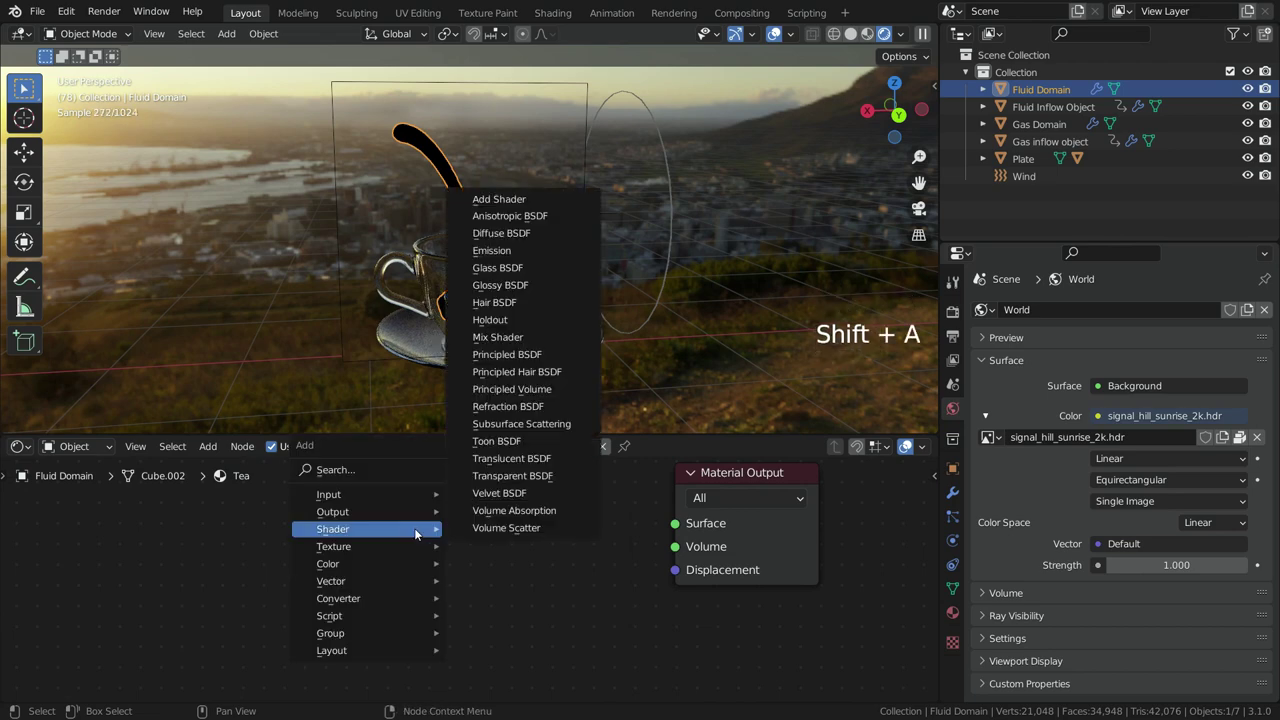
click(510, 268)
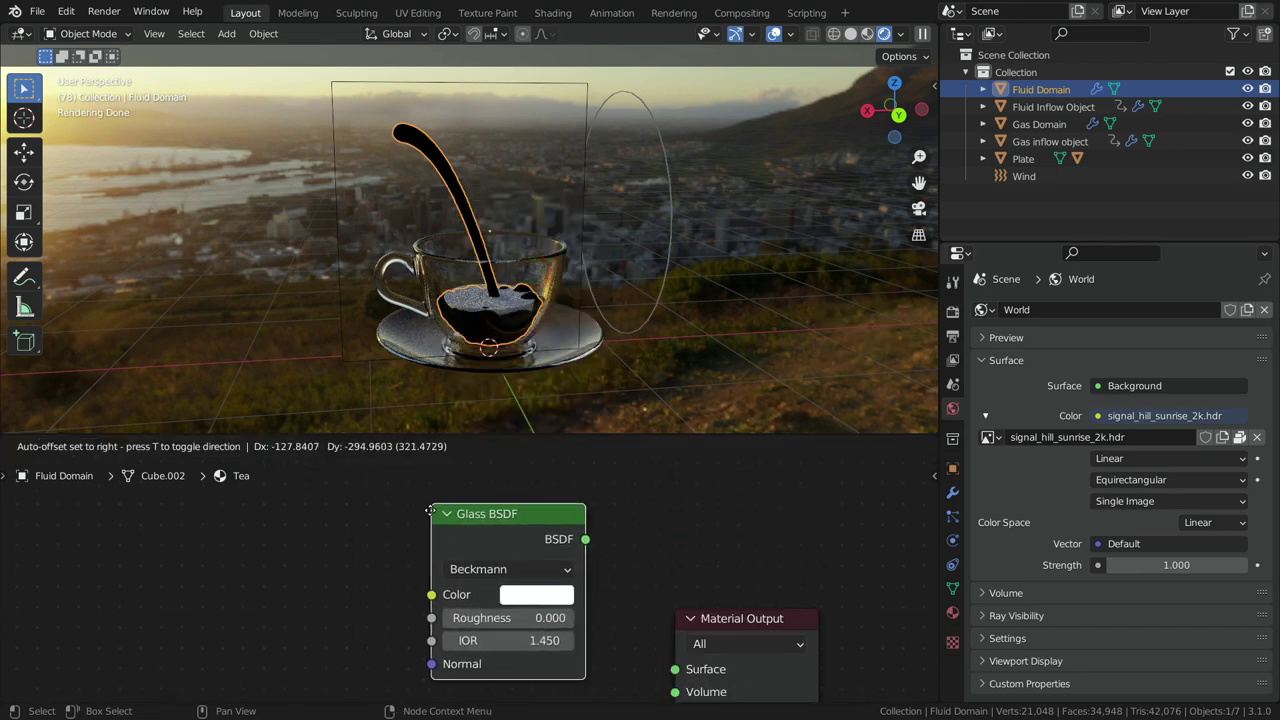
click(424, 542)
scroll(620, 530, down, 2)
scroll(660, 545, up, 1)
drag(684, 551, 693, 507)
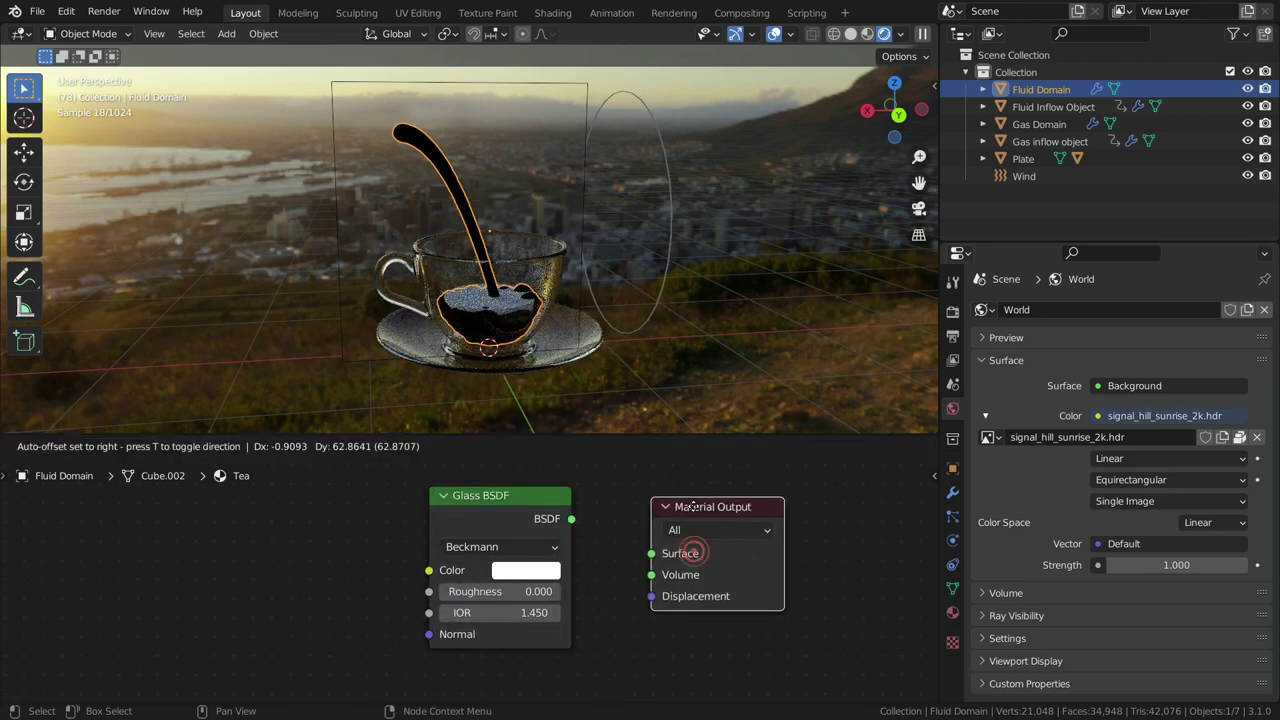
drag(571, 519, 651, 554)
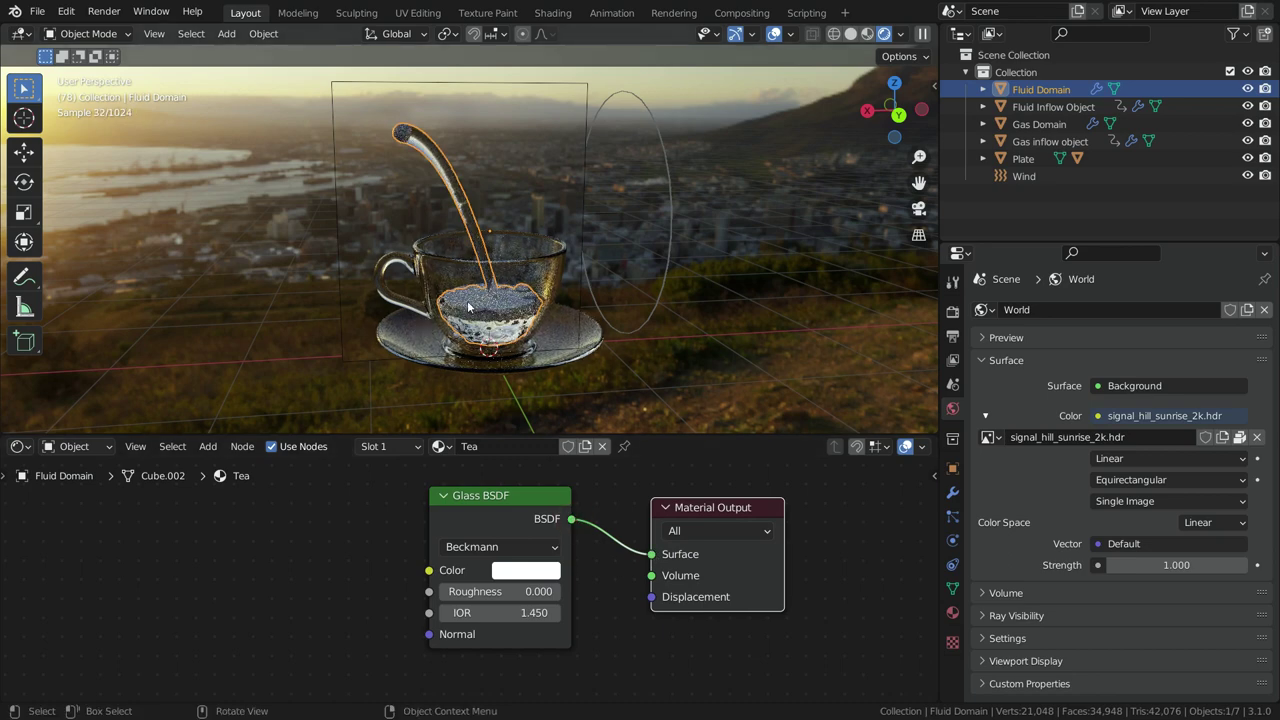
- Set the Tea material's Glass BSDF IOR to 1.333 and its color to a fully saturated orange with hue 0.026
scroll(466, 312, up, 1)
scroll(513, 597, up, 1)
click(515, 614)
text(1.333)
key(Return)
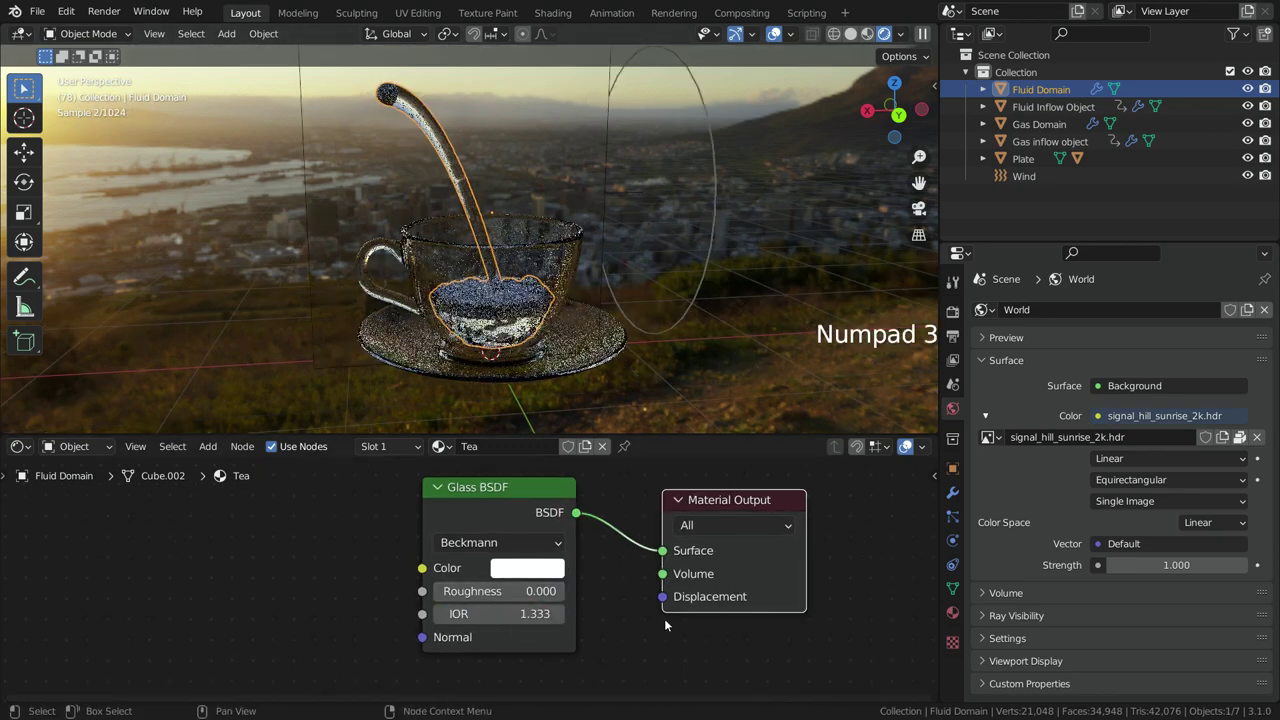
click(526, 567)
drag(577, 353, 543, 416)
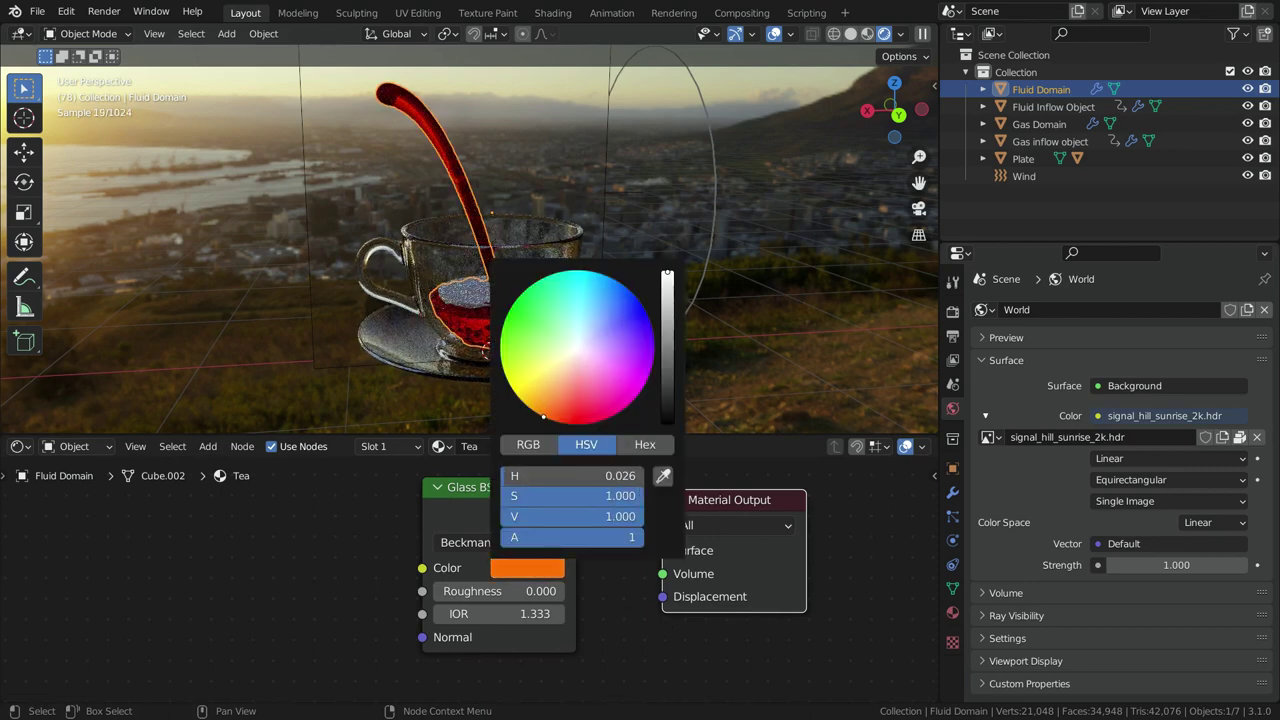
middle_drag(524, 210, 540, 305)
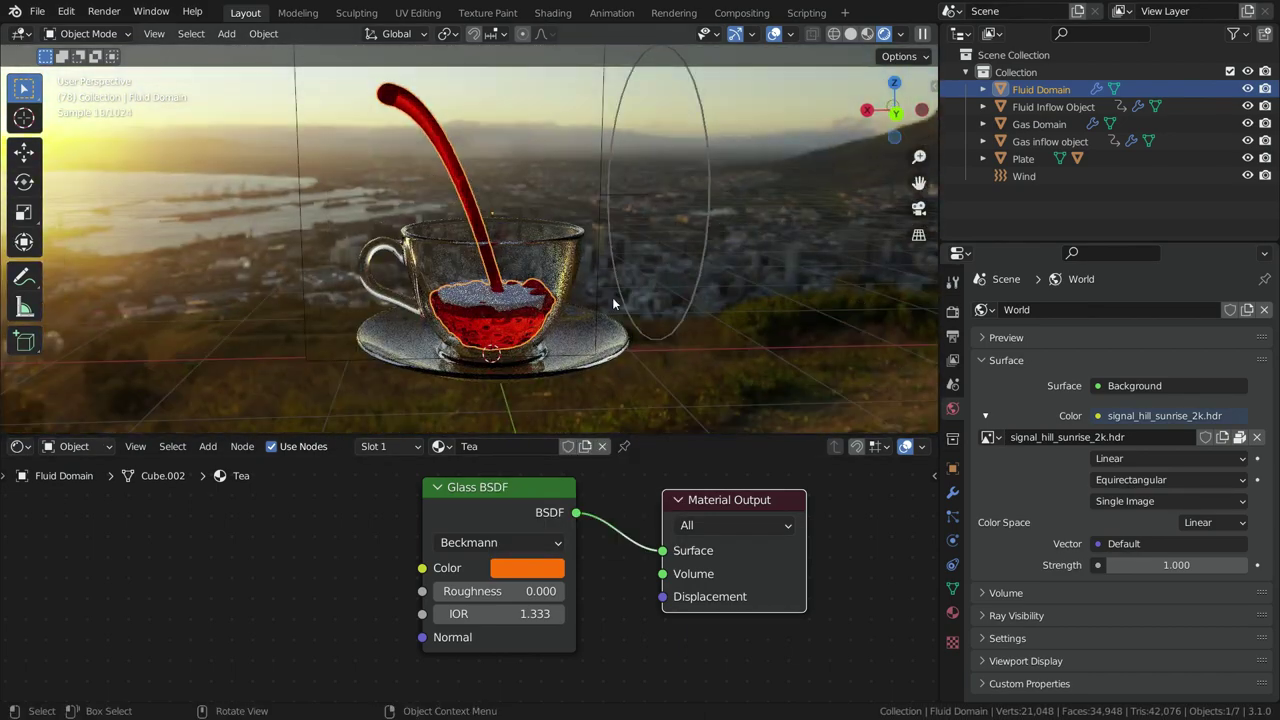
- Hide the fluid and gas inflow objects in both viewport and render, and hide the Wind object in the viewport
click(760, 229)
click(1249, 105)
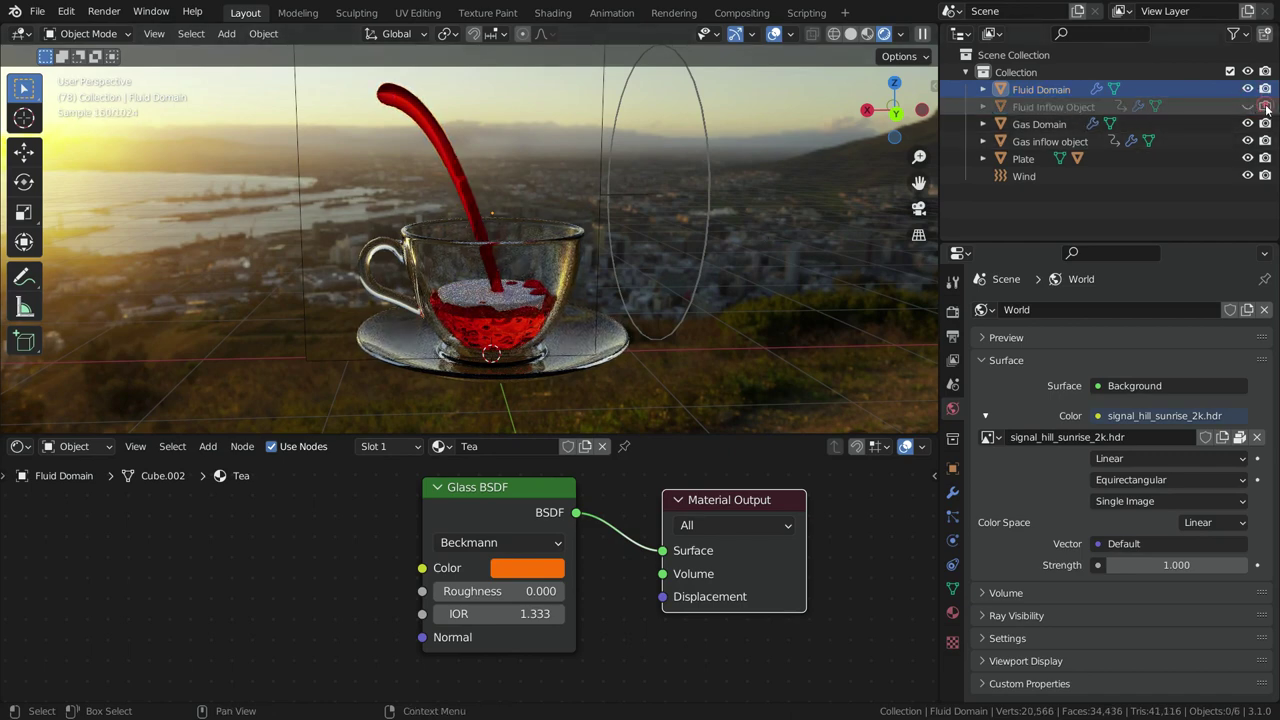
click(1248, 141)
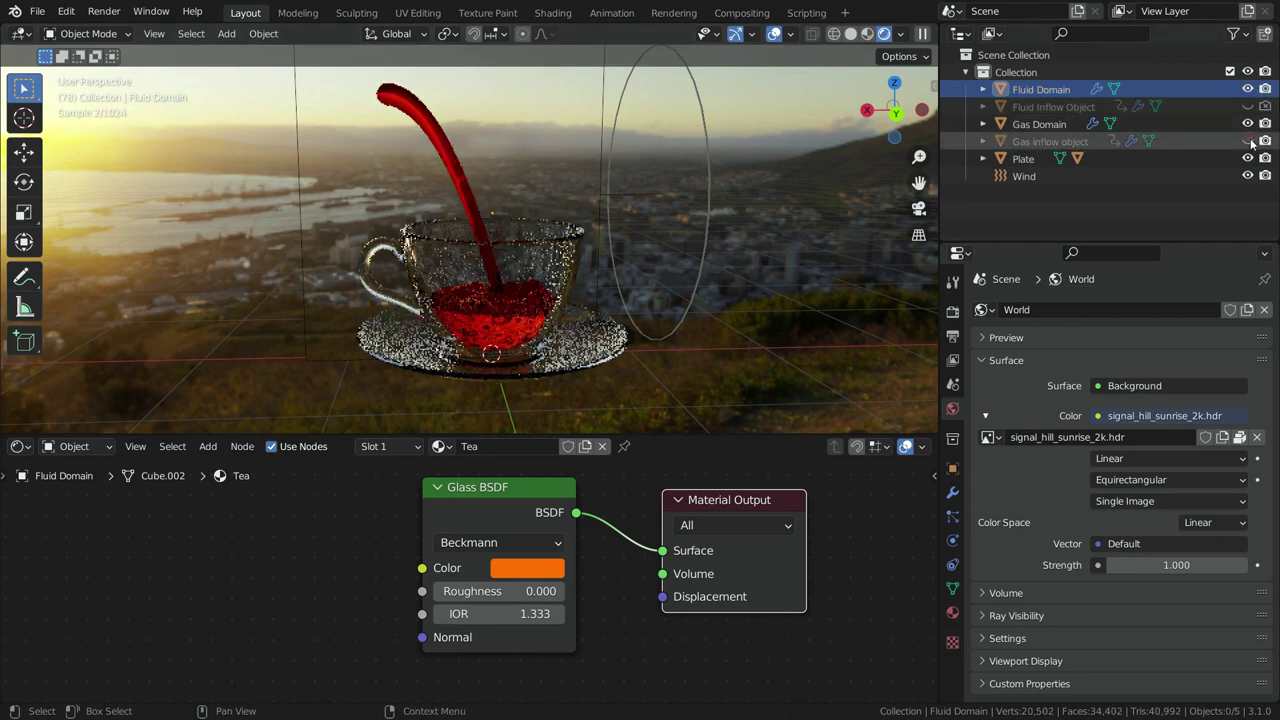
click(1265, 142)
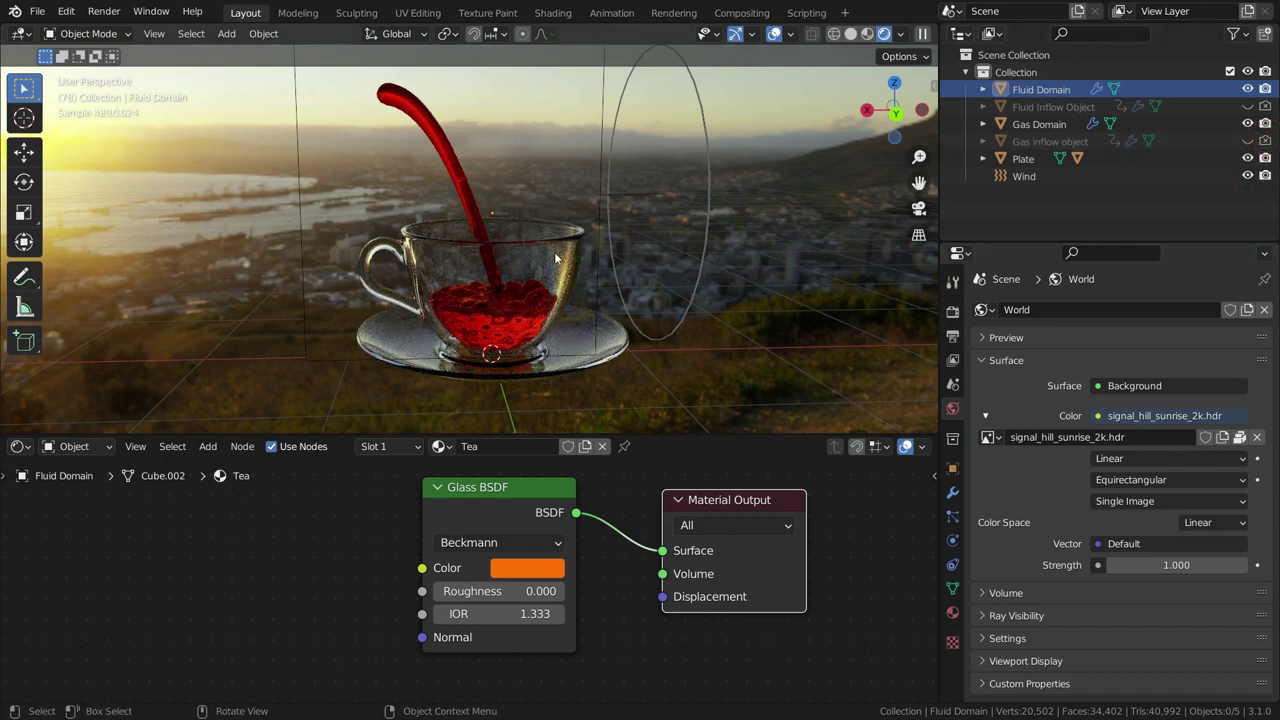
click(1248, 176)
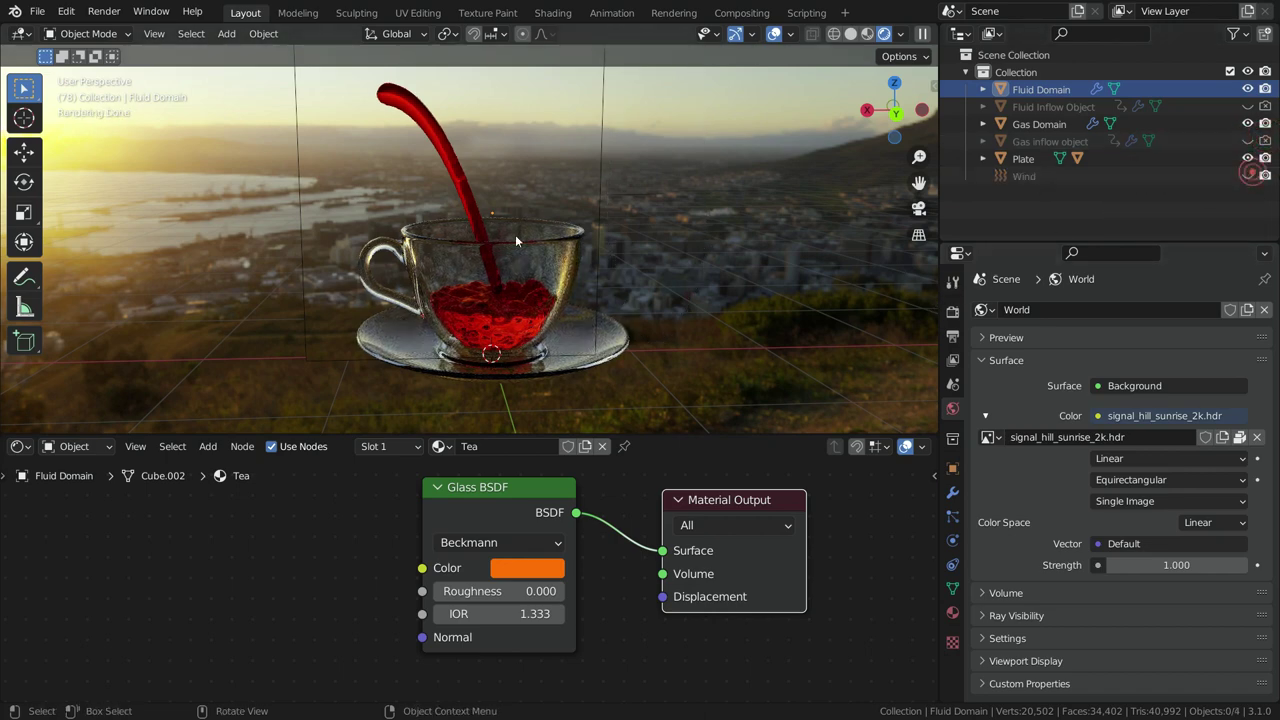
- Create a new material on the gas domain and name it Steam
click(600, 161)
click(498, 450)
double_click(502, 445)
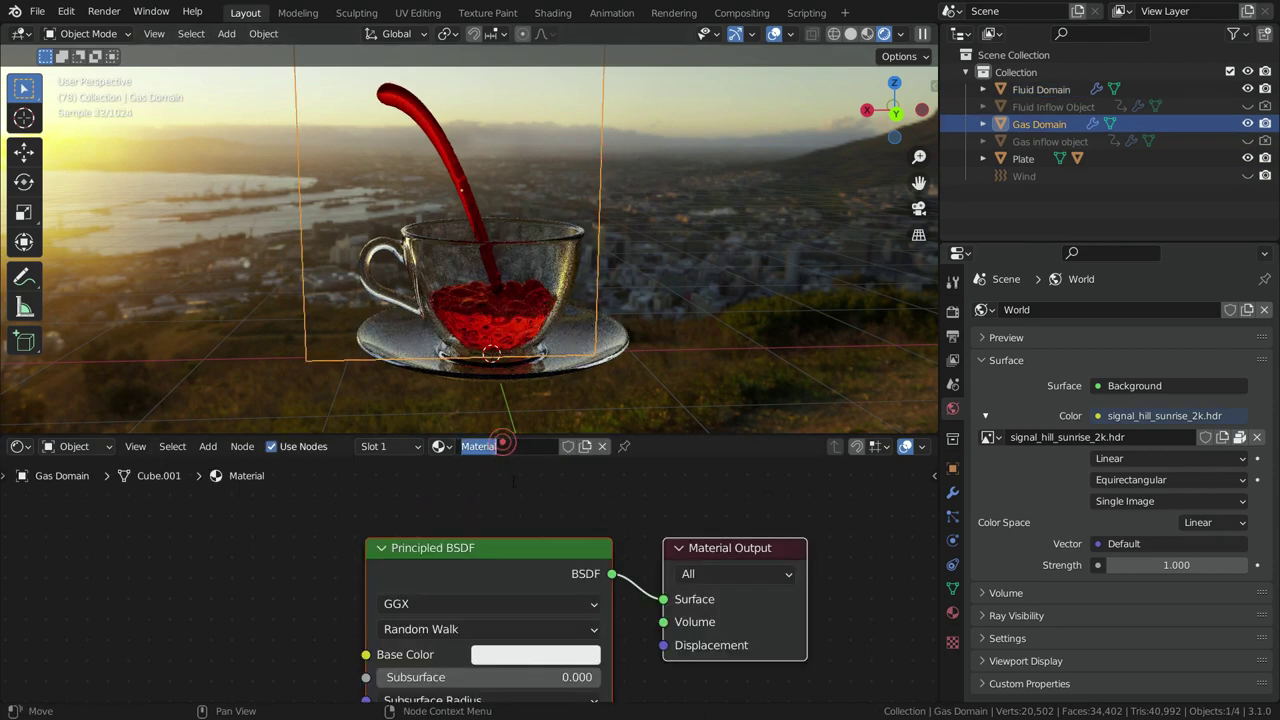
text(Steam)
key(Return)
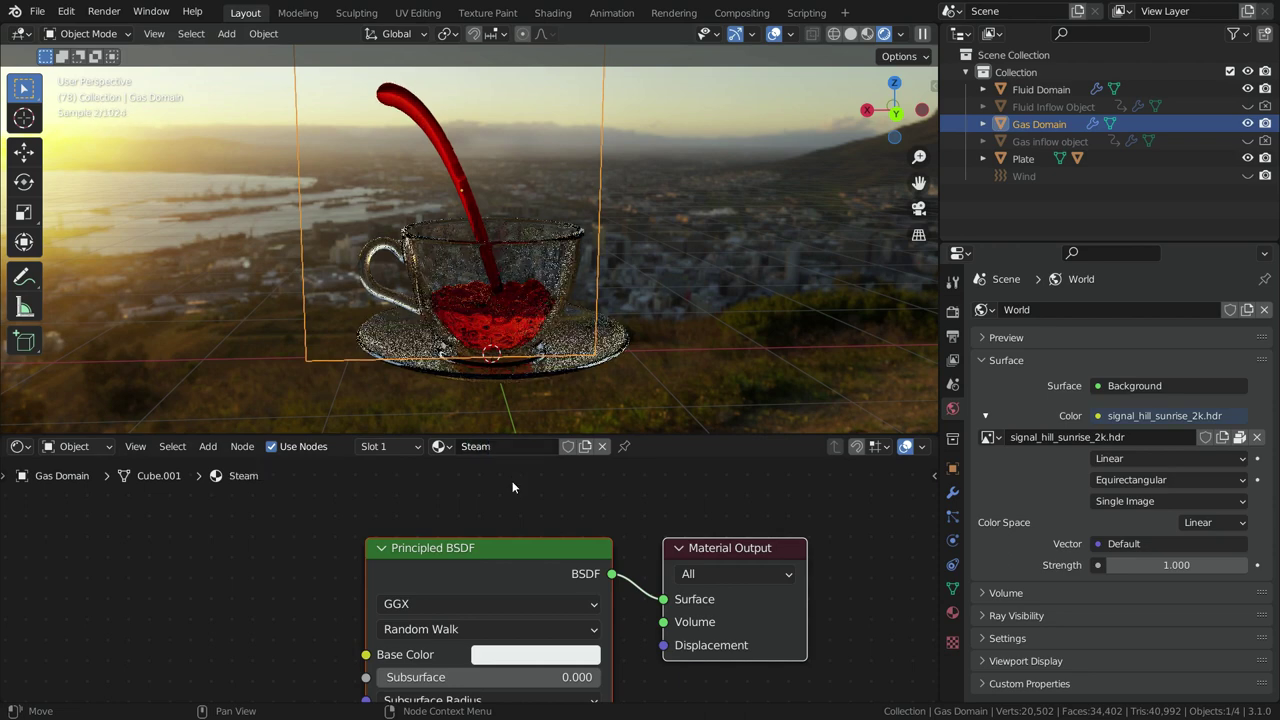
- Replace the Steam material's Principled BSDF with an Emission node connected to the Material Output's Volume input
click(510, 553)
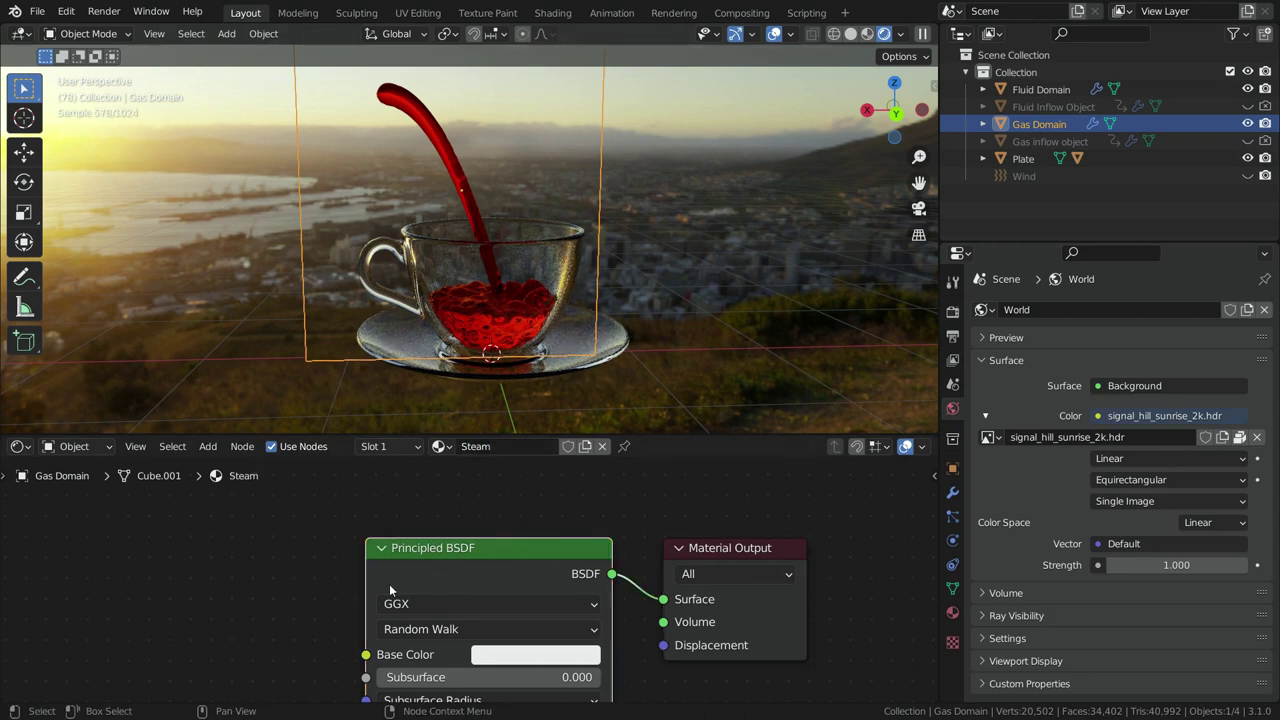
key(Delete)
key(shift+a)
mouse_move(402, 566)
mouse_move(333, 585)
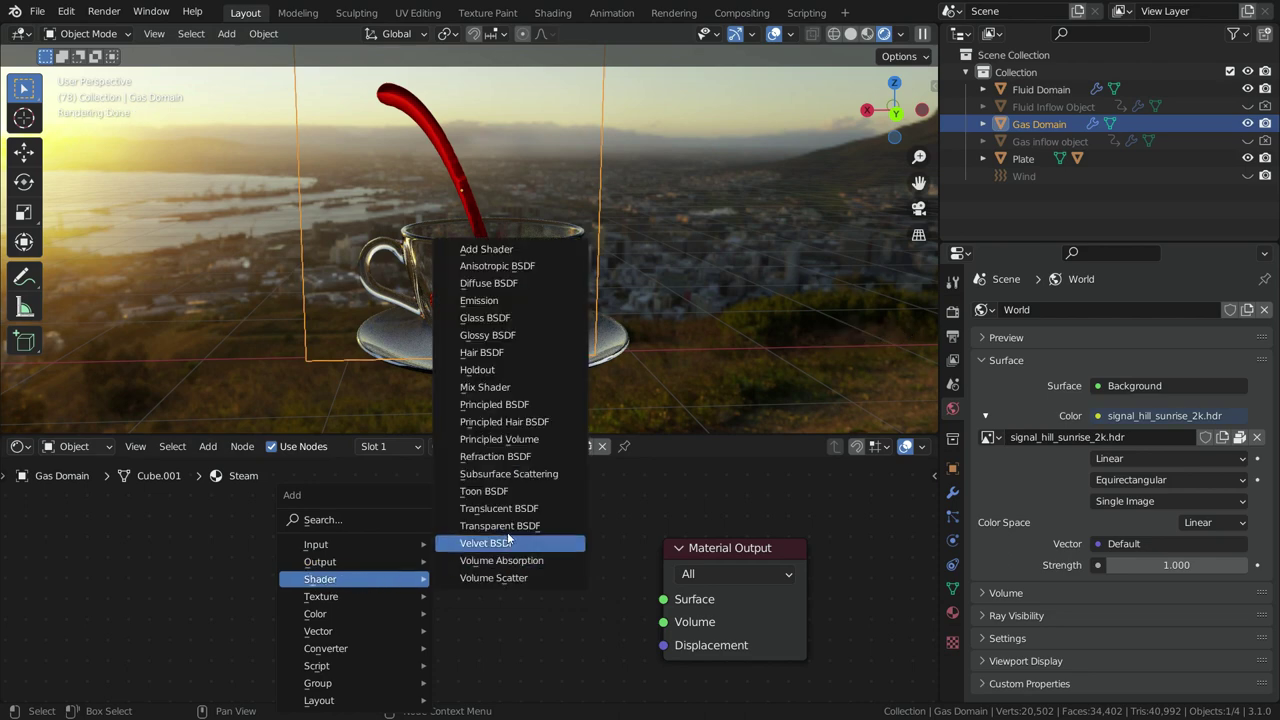
click(506, 300)
click(567, 540)
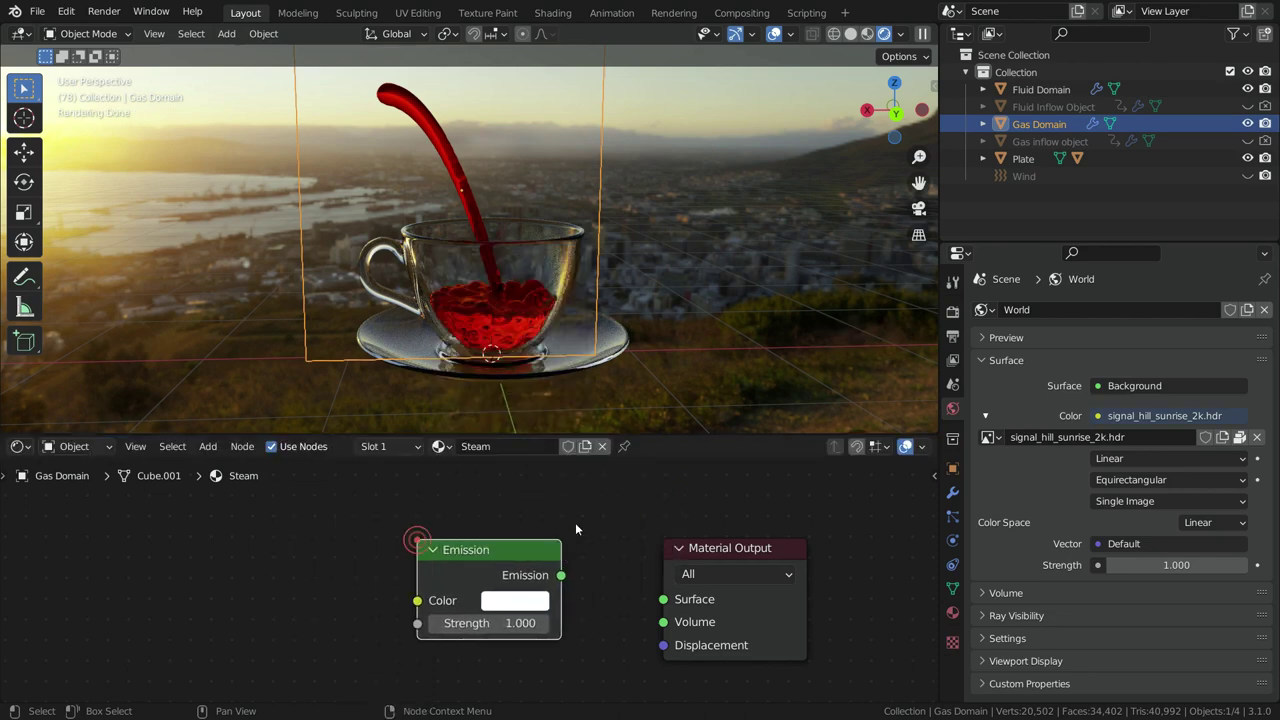
drag(562, 576, 663, 622)
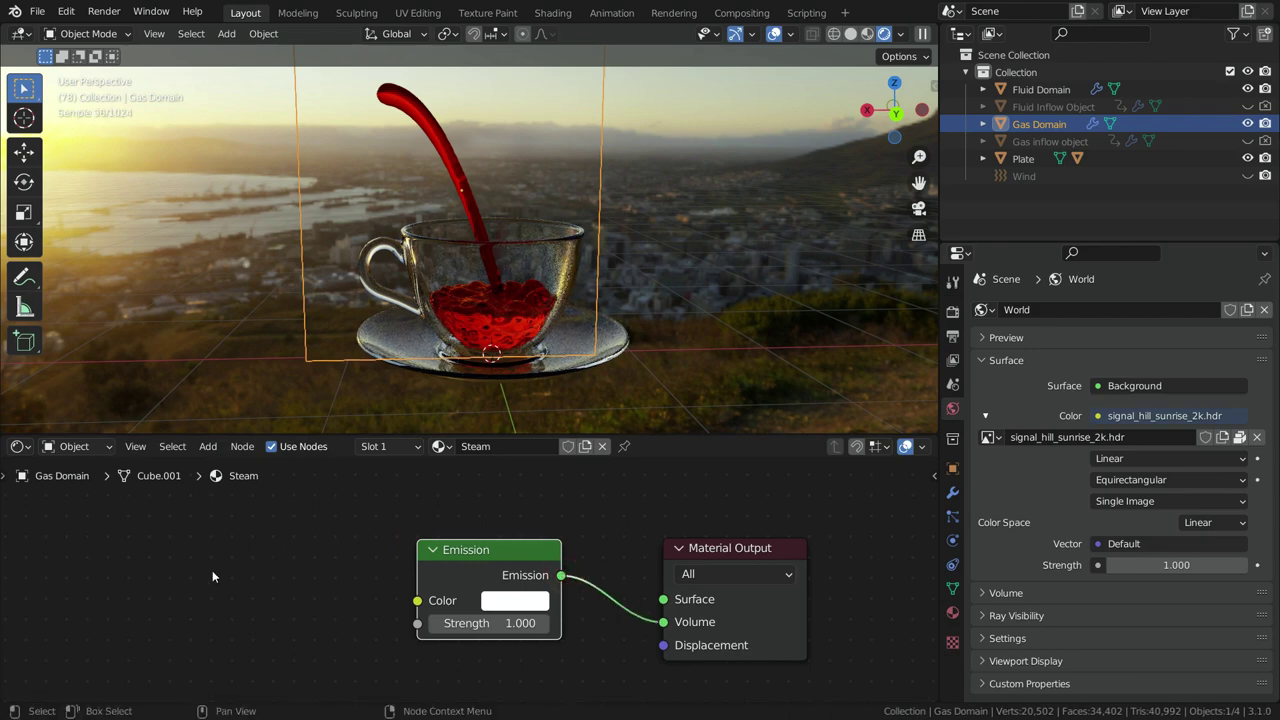
- Add a Volume Info node and connect its Density output to the Emission node's Strength input
key(shift+a)
mouse_move(212, 541)
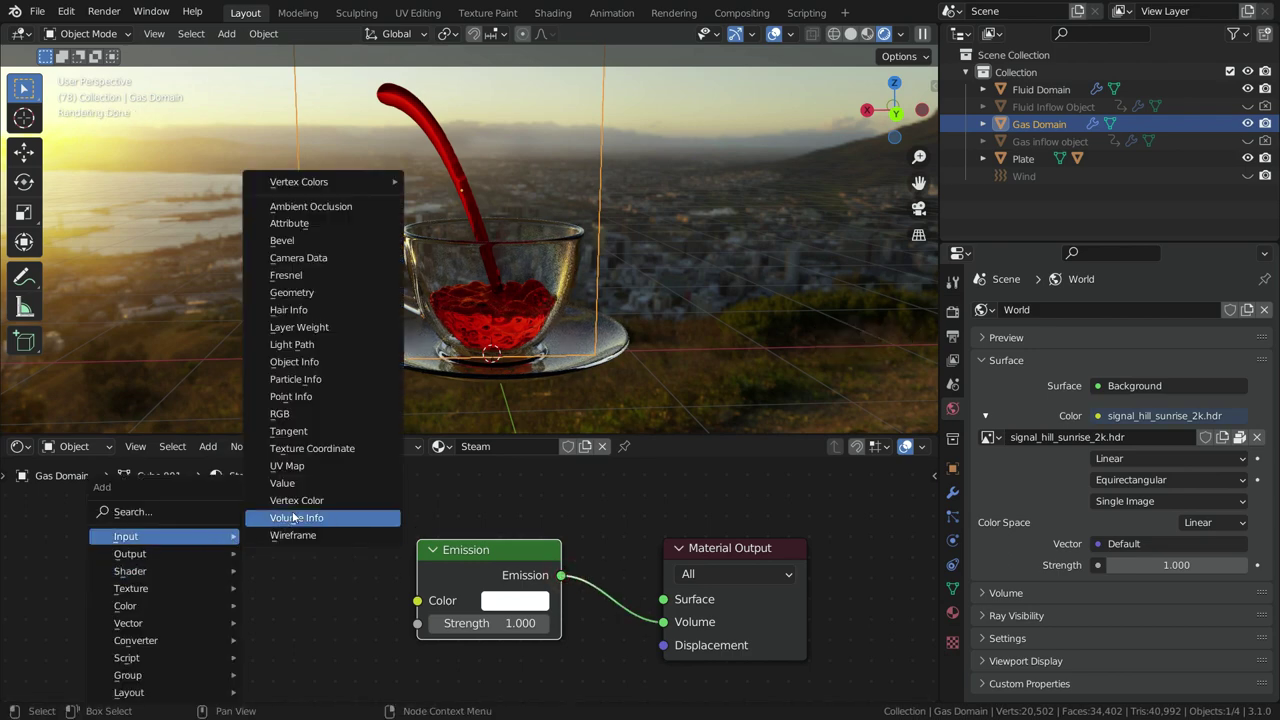
click(341, 521)
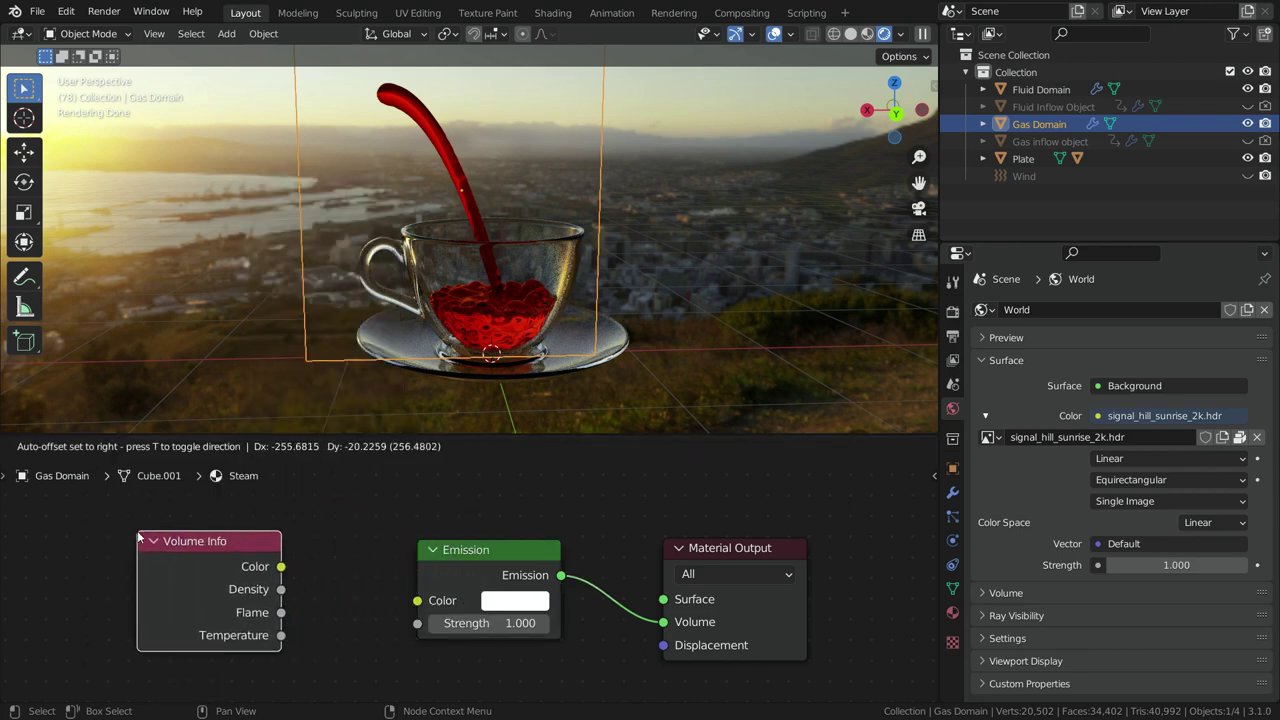
click(138, 531)
drag(282, 590, 360, 572)
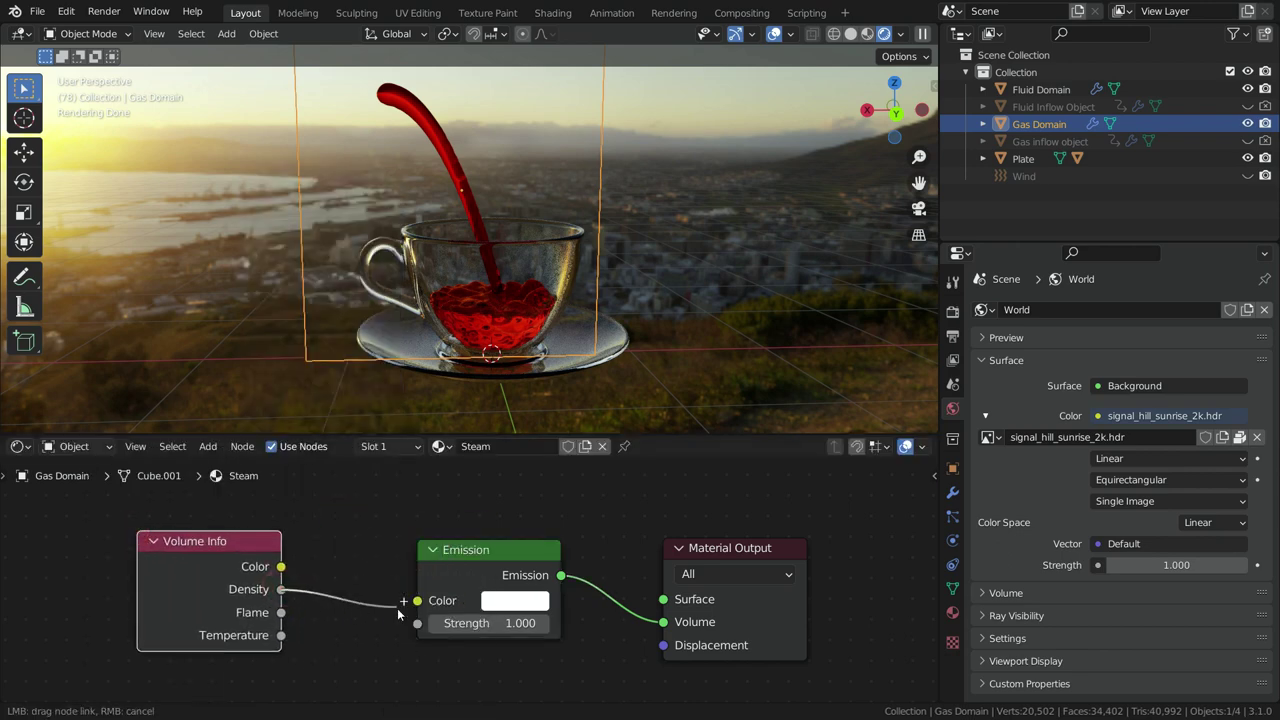
drag(411, 625, 413, 624)
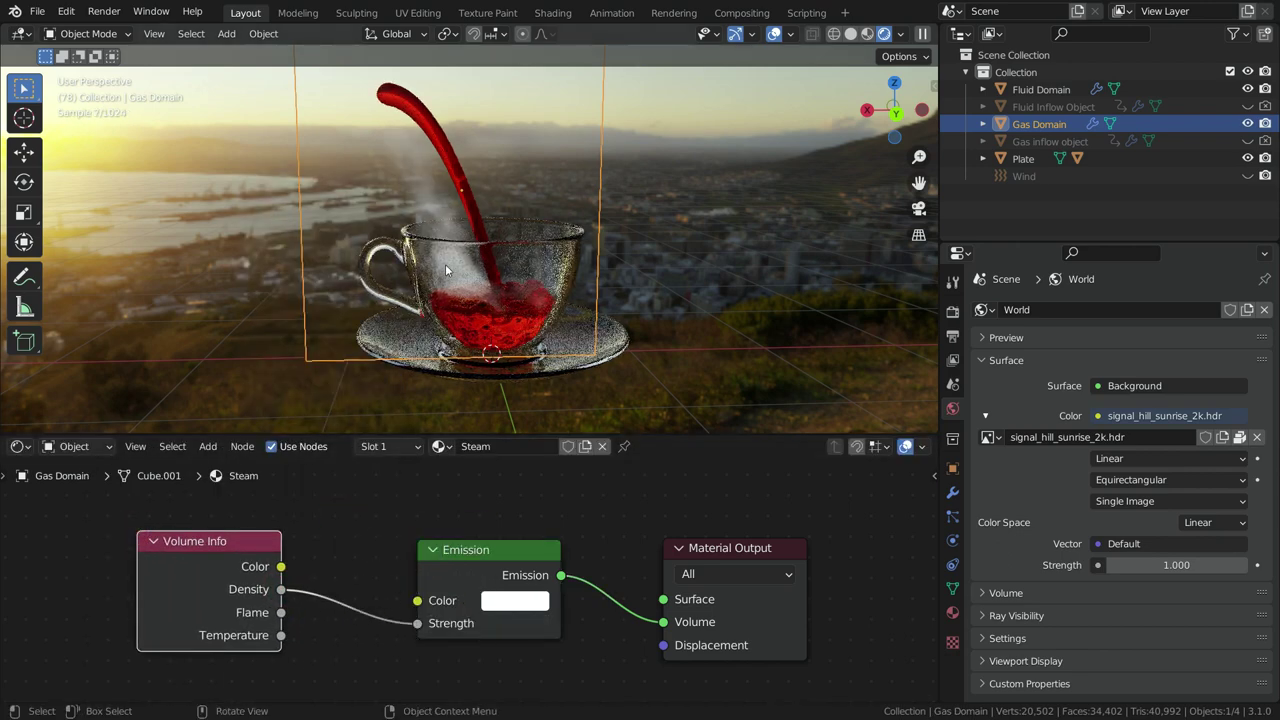
- Set the current frame to 120 in the Timeline and switch the area back to the Shader Editor
click(31, 448)
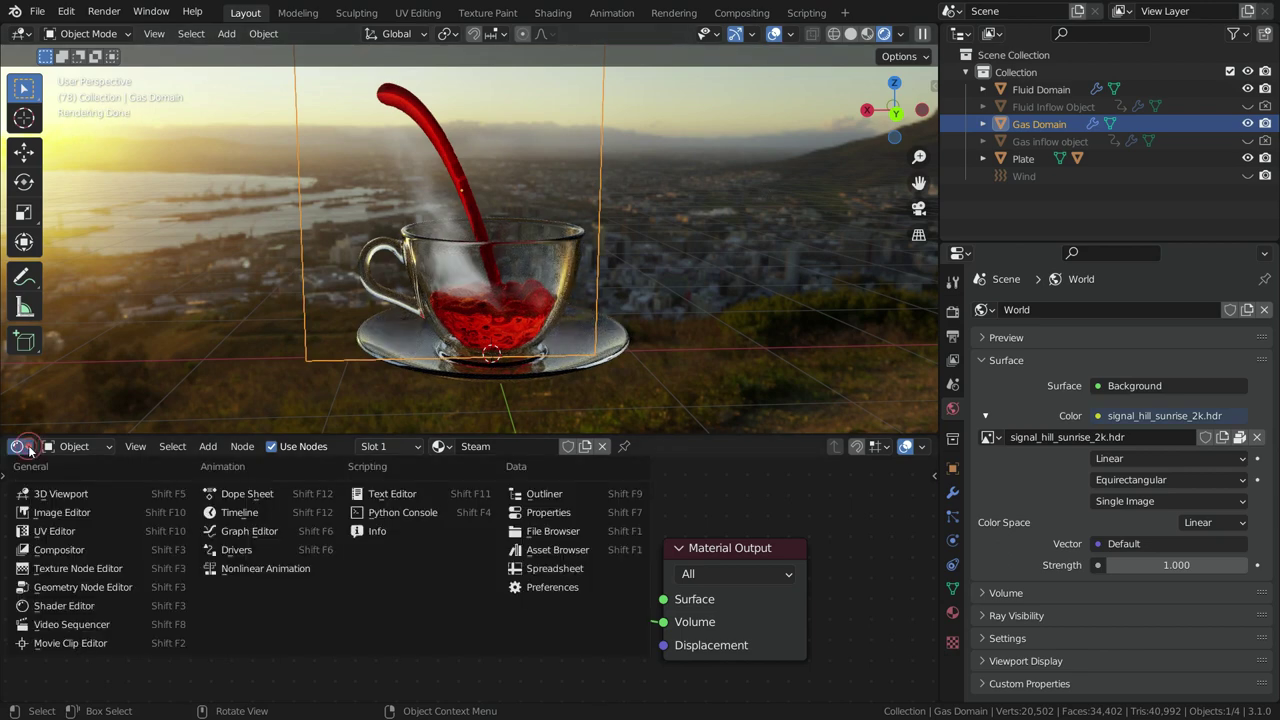
click(240, 512)
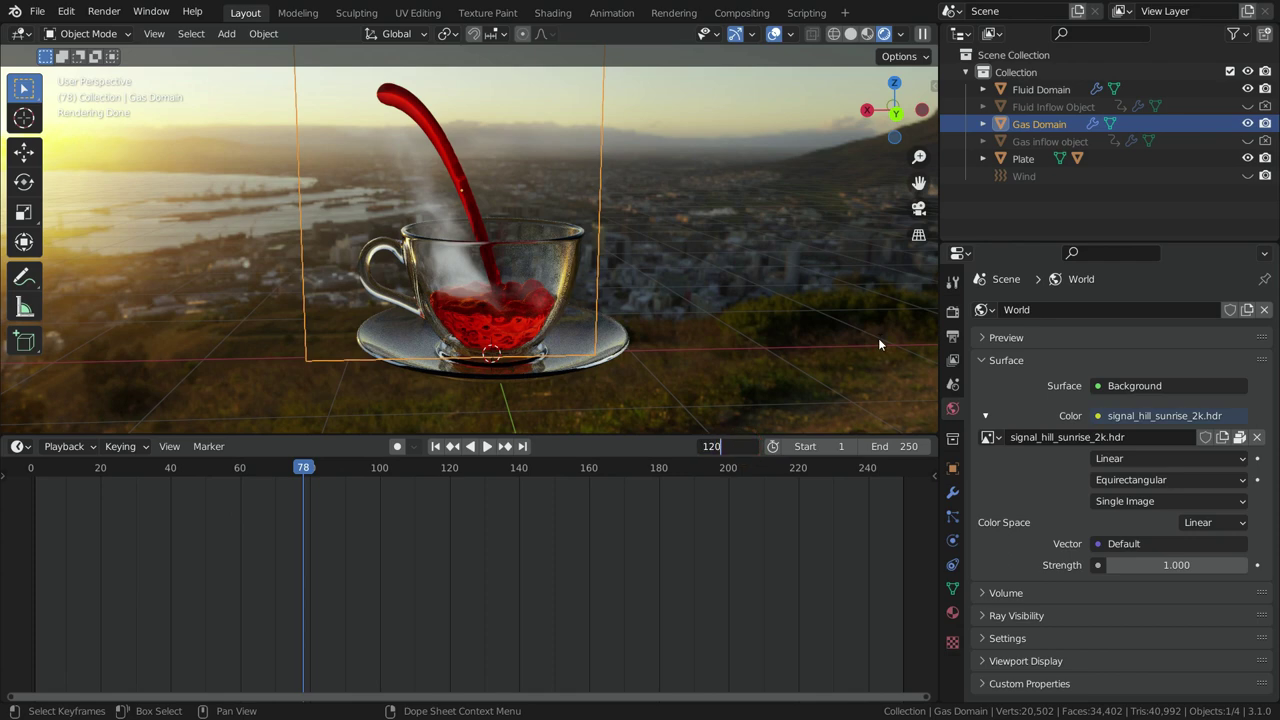
key(Return)
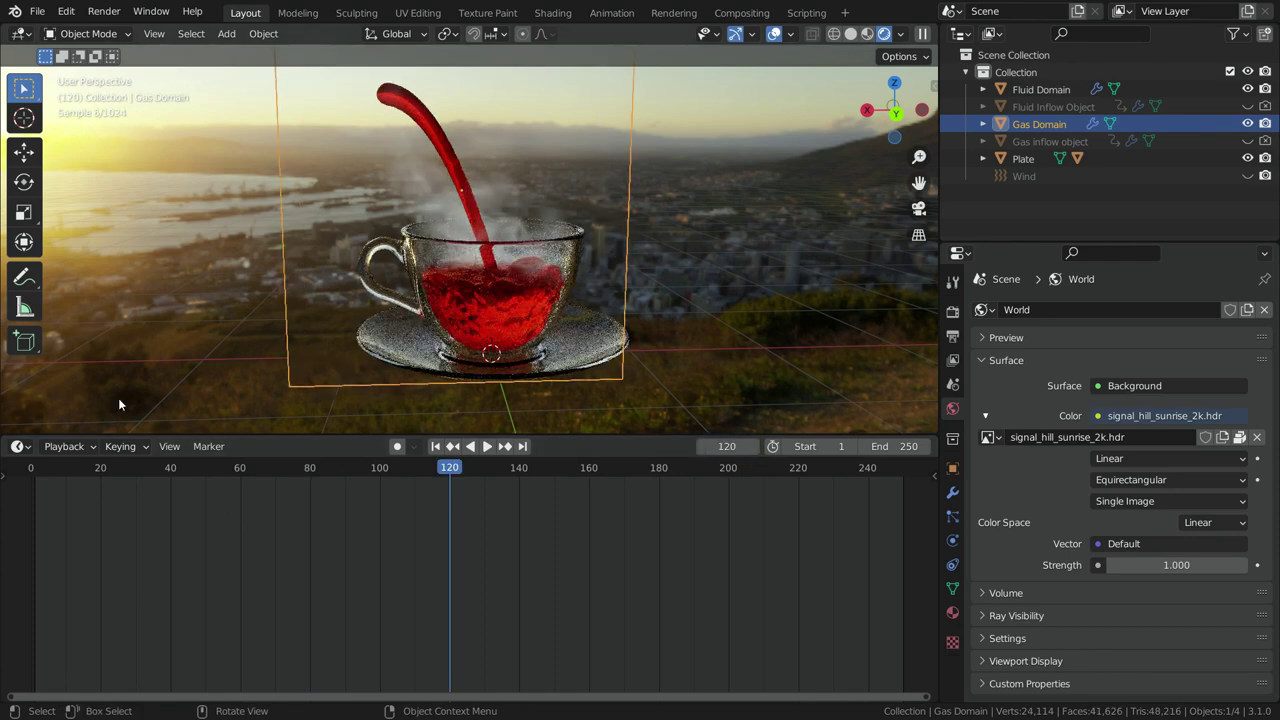
click(17, 447)
click(49, 610)
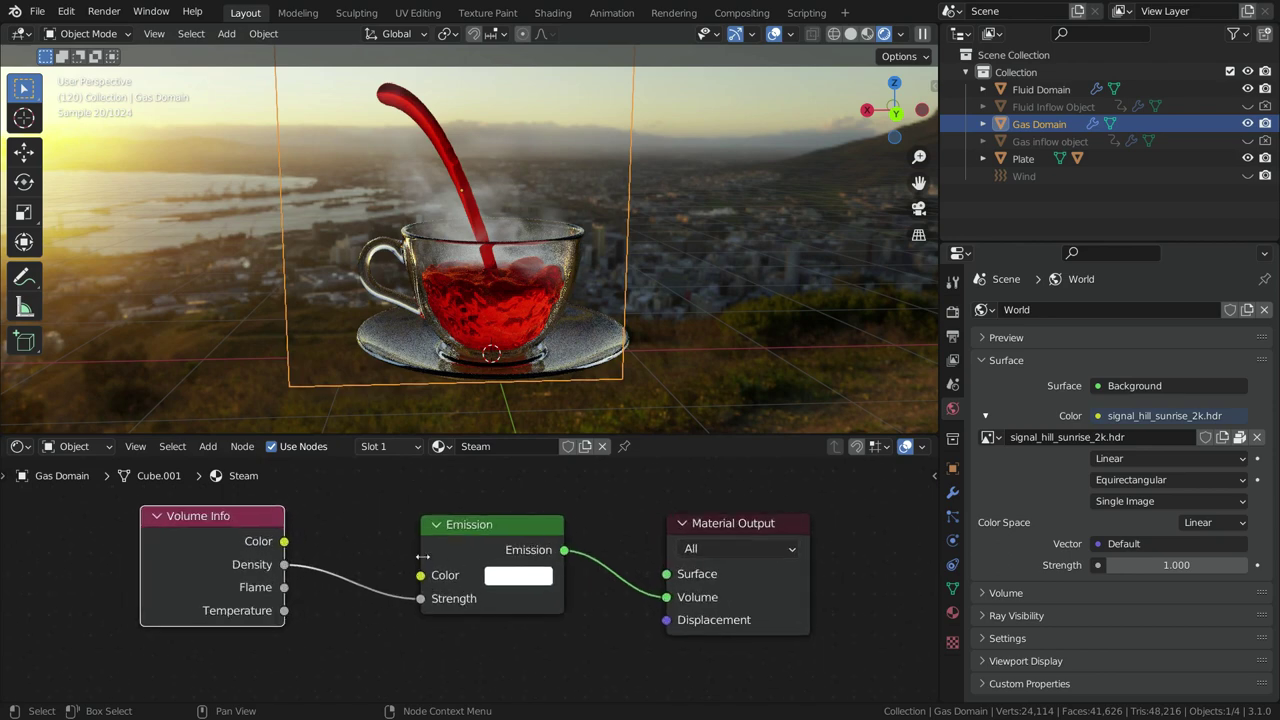
- Insert a Math node set to Multiply between the Volume Info Density output and the Emission Strength input
drag(552, 525, 791, 540)
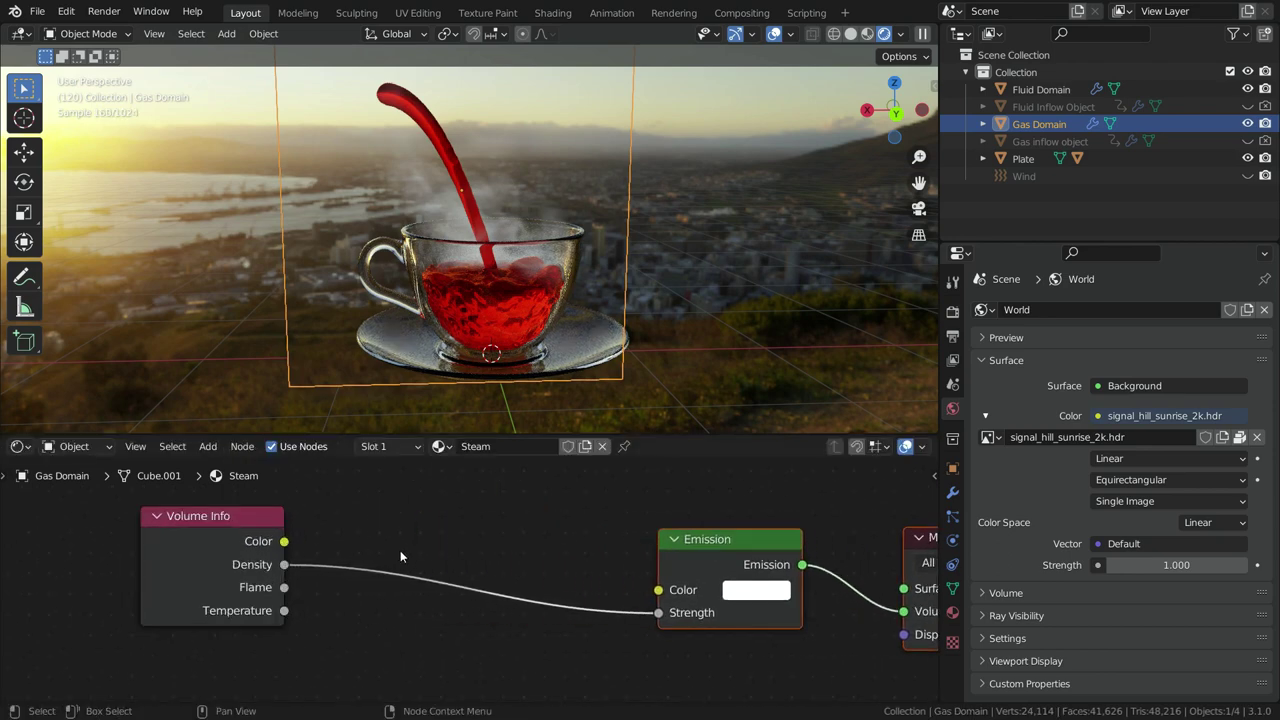
key(shift+a)
mouse_move(375, 648)
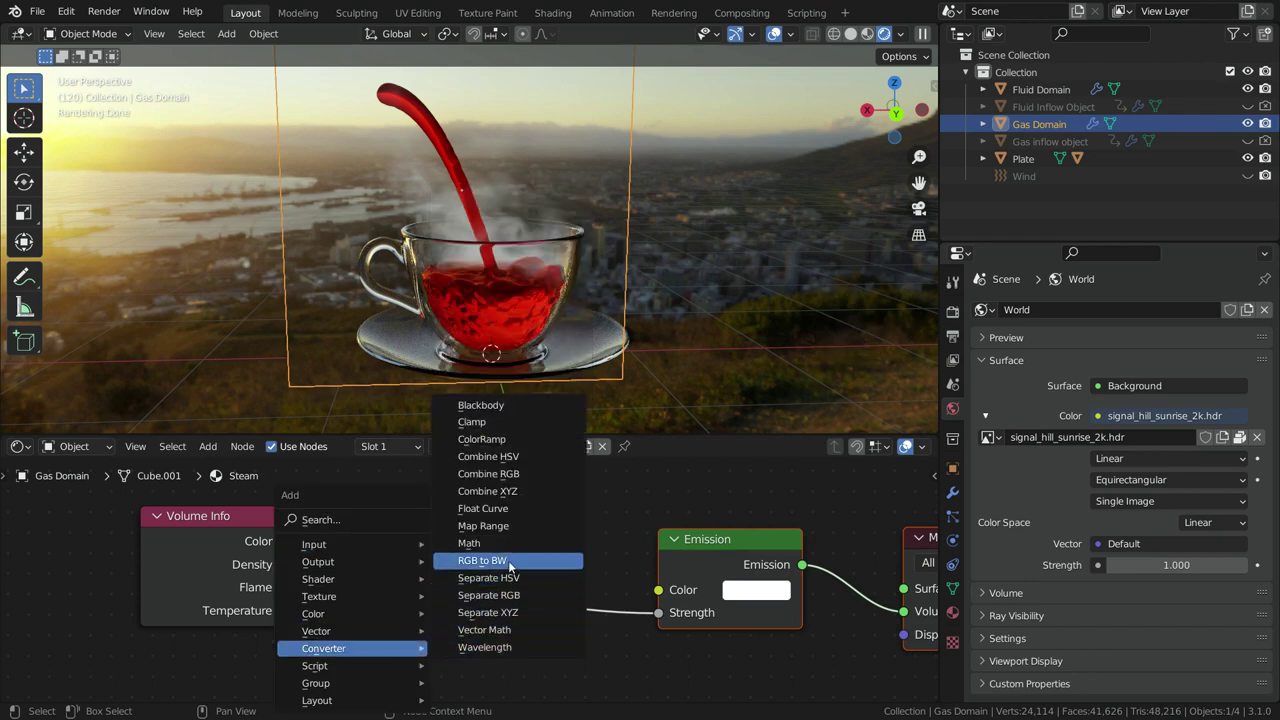
click(469, 543)
click(436, 516)
scroll(424, 501, down, 1)
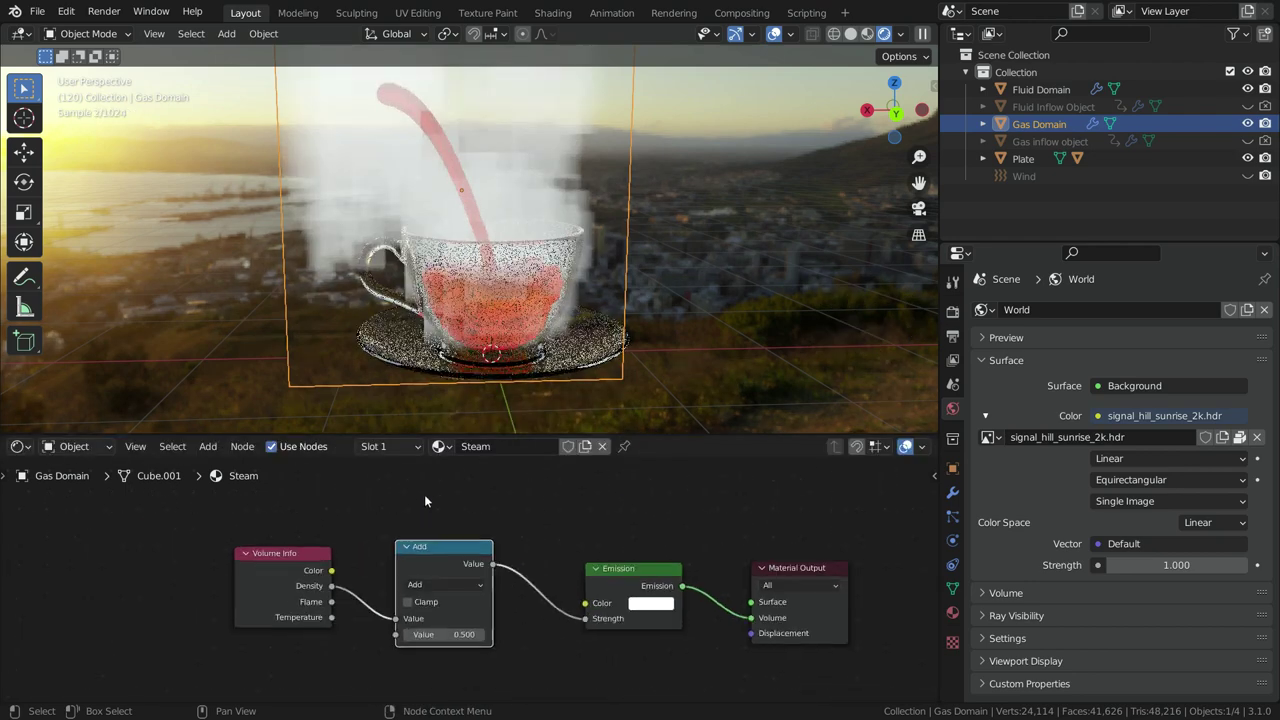
scroll(470, 240, down, 3)
scroll(470, 240, up, 1)
scroll(427, 598, up, 1)
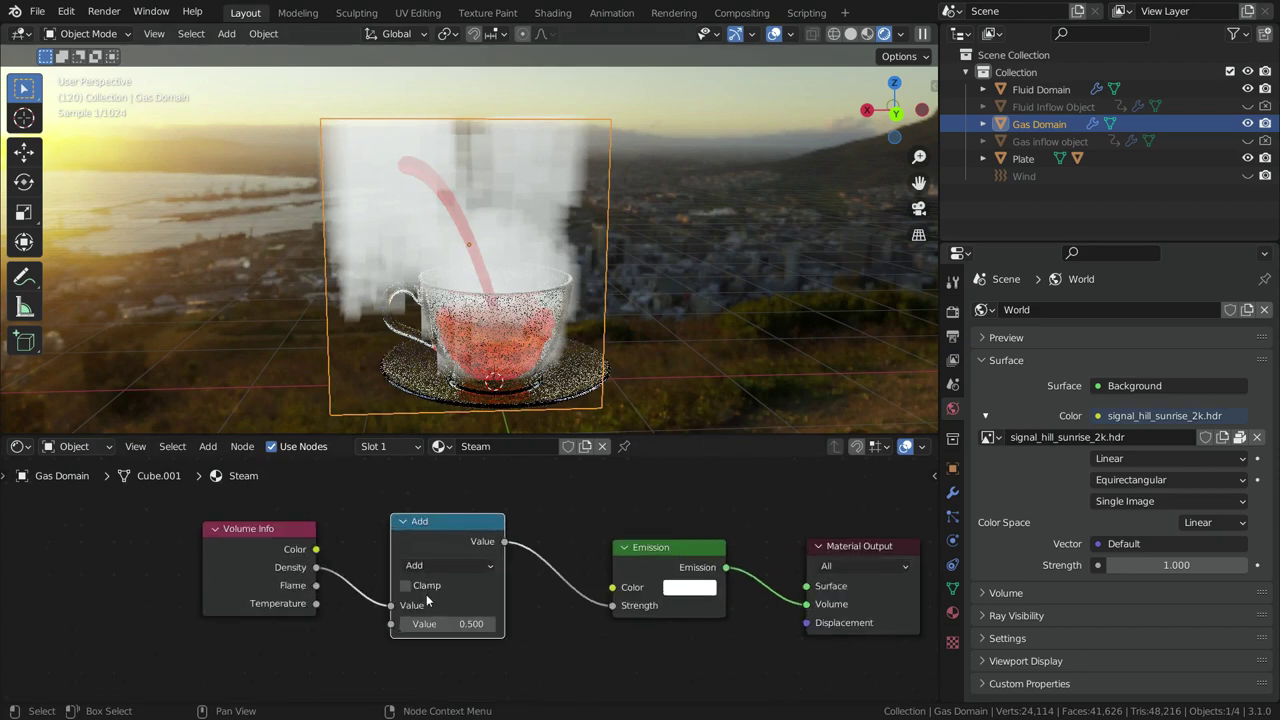
scroll(427, 598, up, 2)
click(444, 556)
click(441, 328)
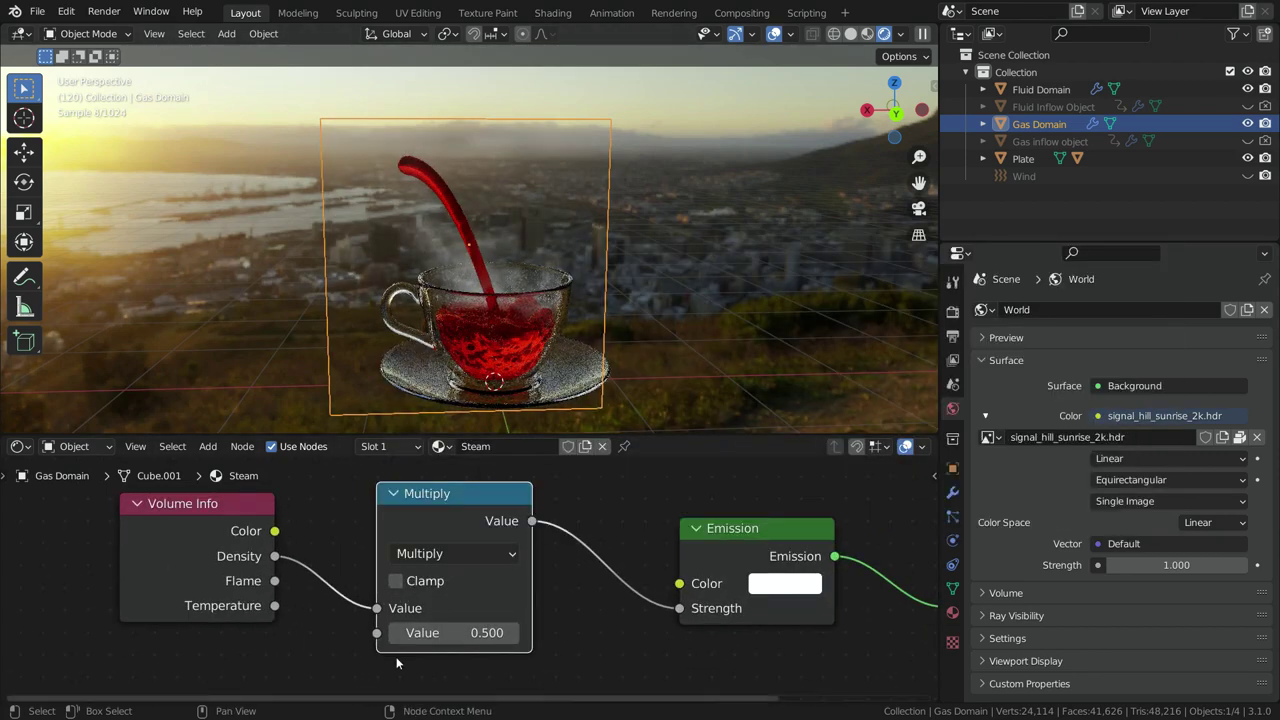
- Add a Light Path node and connect its Is Camera Ray output to the Multiply node's second Value input
scroll(360, 600, down, 1)
drag(261, 525, 240, 509)
scroll(221, 631, down, 1)
key(shift+a)
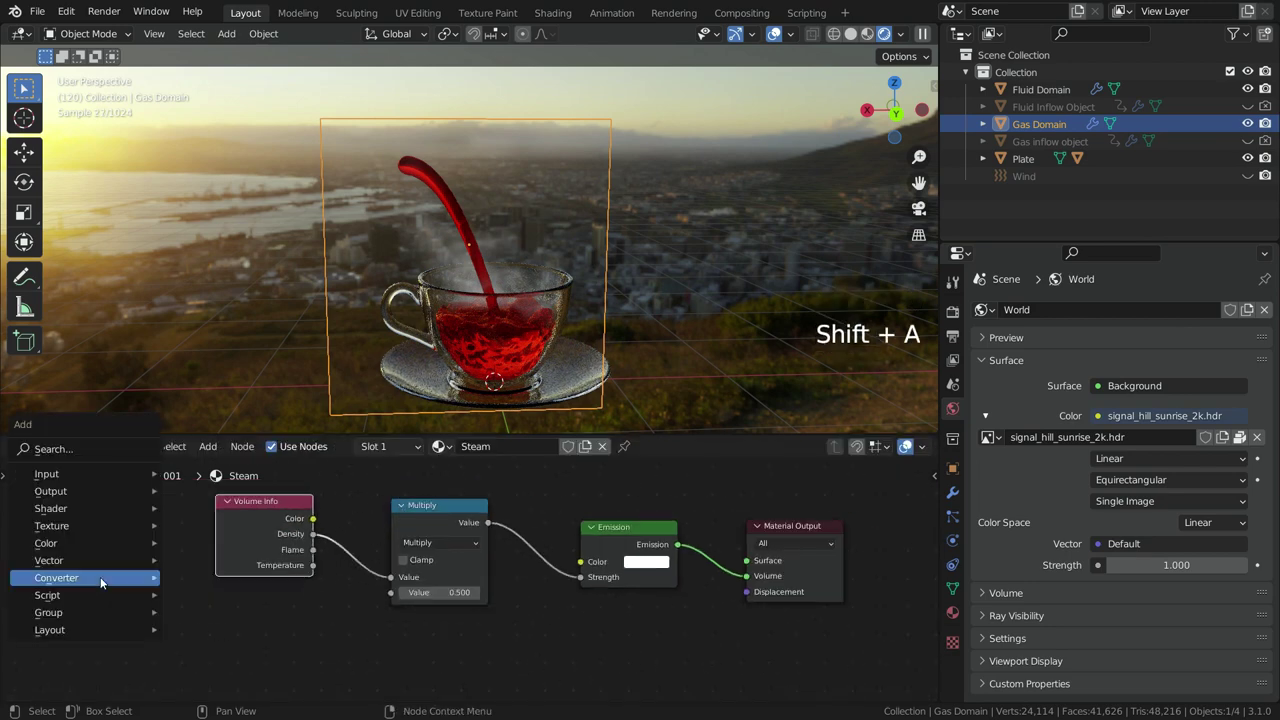
mouse_move(104, 474)
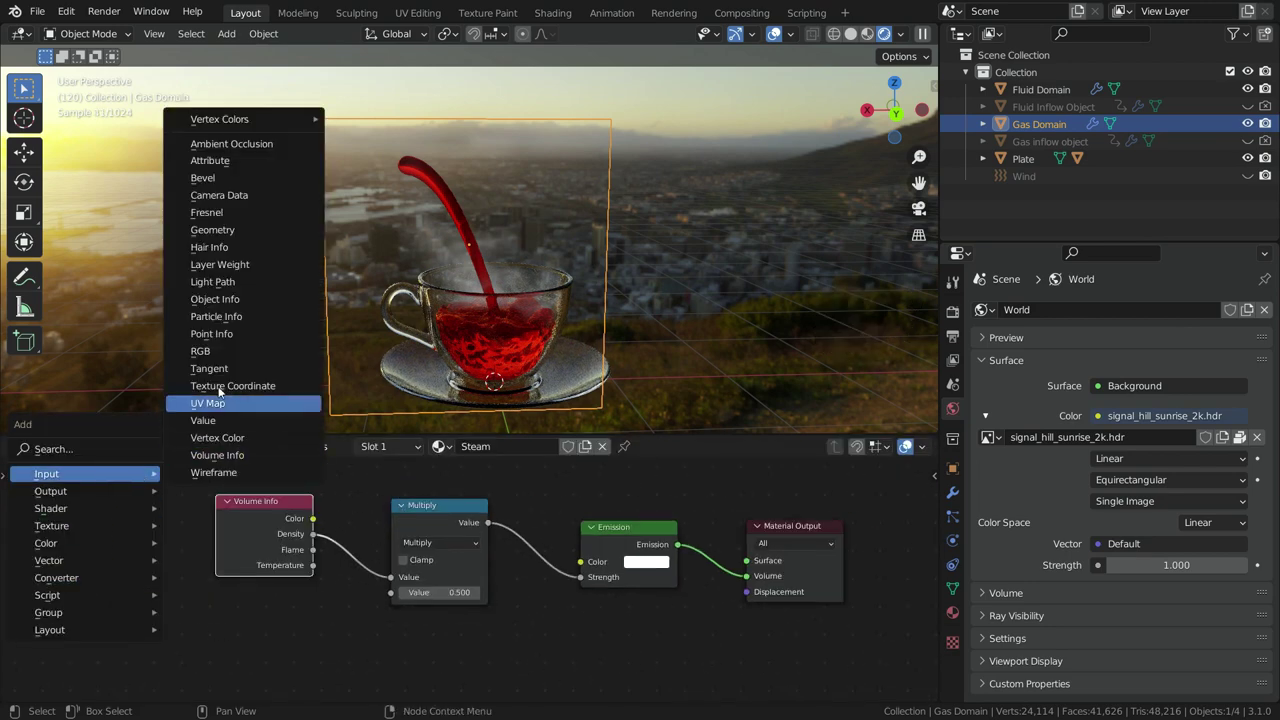
click(249, 282)
click(218, 601)
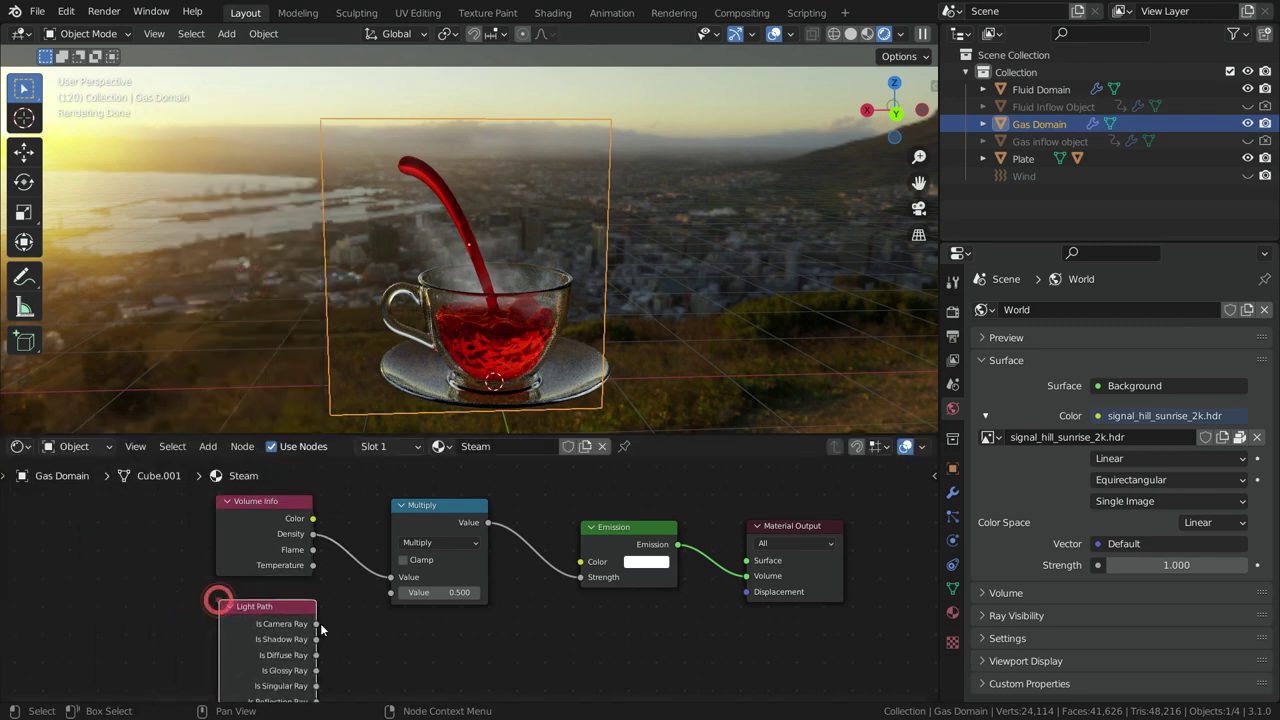
scroll(330, 613, up, 3)
drag(294, 622, 333, 615)
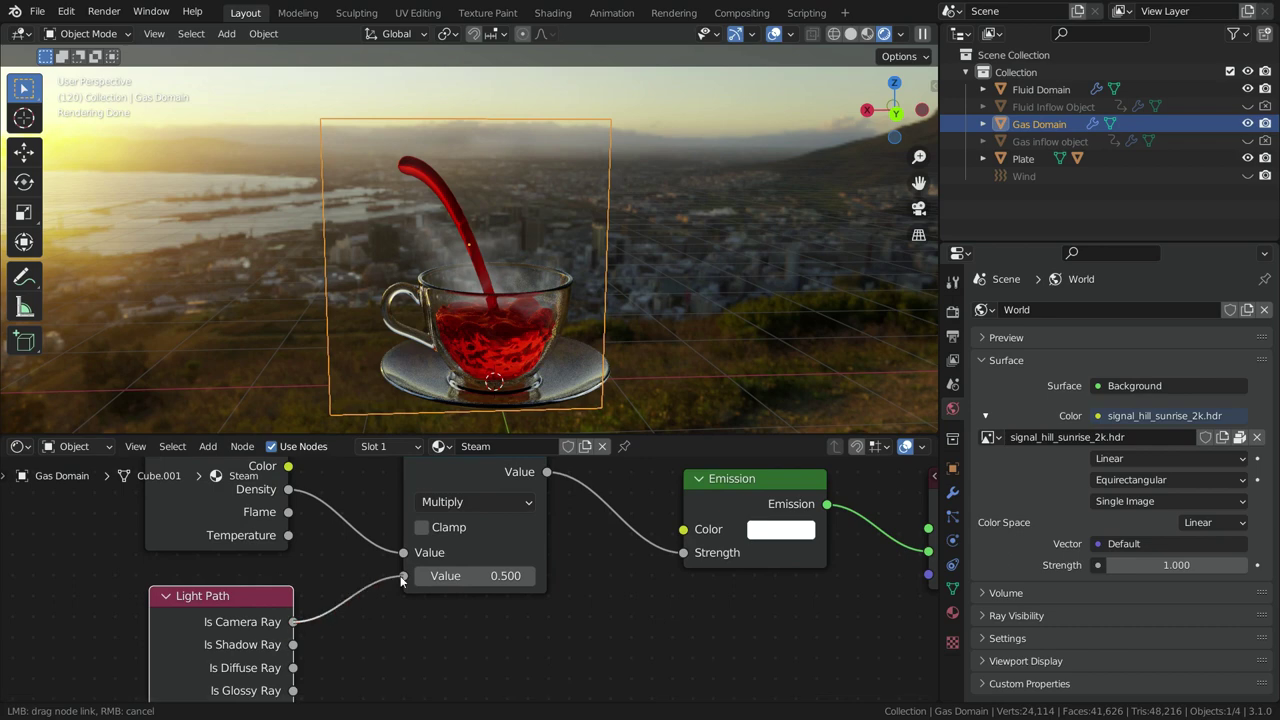
drag(402, 578, 403, 576)
scroll(302, 573, down, 2)
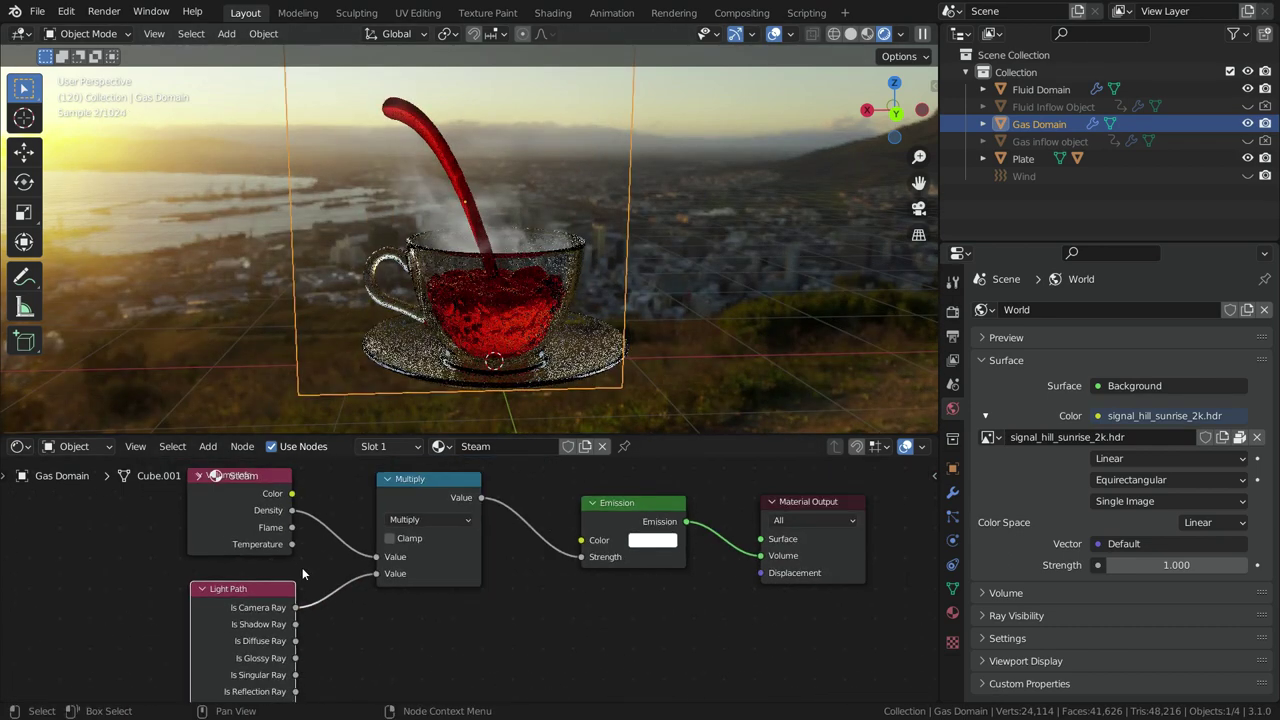
- Move the Emission and Material Output nodes aside and insert a duplicate of the Multiply node before the Emission node
scroll(302, 567, down, 2)
drag(482, 484, 740, 608)
drag(567, 526, 645, 530)
scroll(502, 556, up, 2)
click(351, 493)
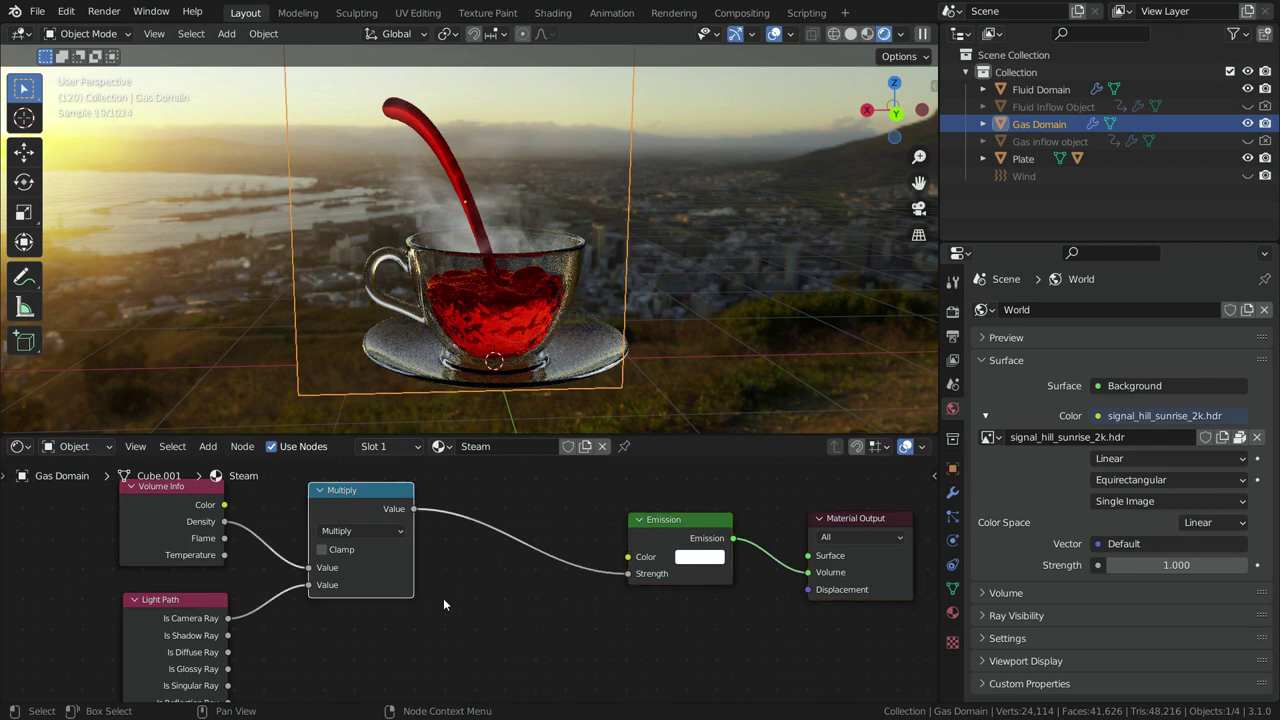
key(shift+d)
click(598, 621)
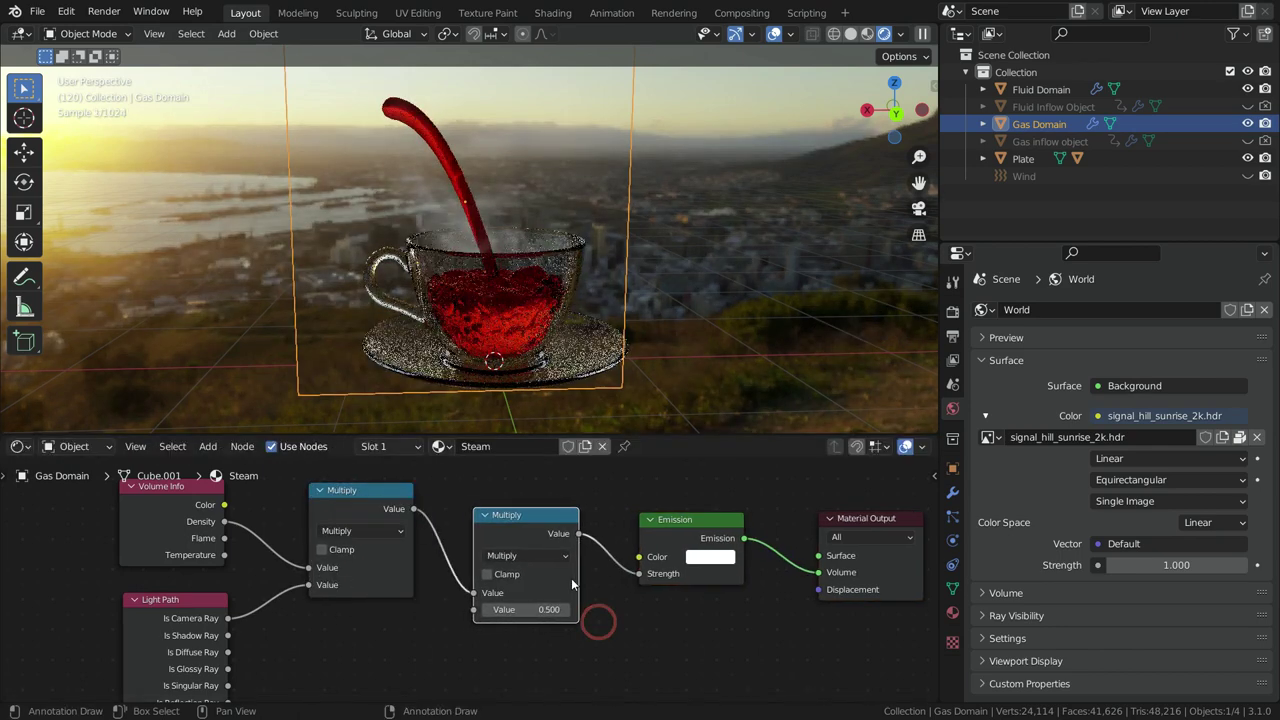
- Set the second Multiply node's value to 4 and check the steam in the rendered view
scroll(505, 607, up, 3)
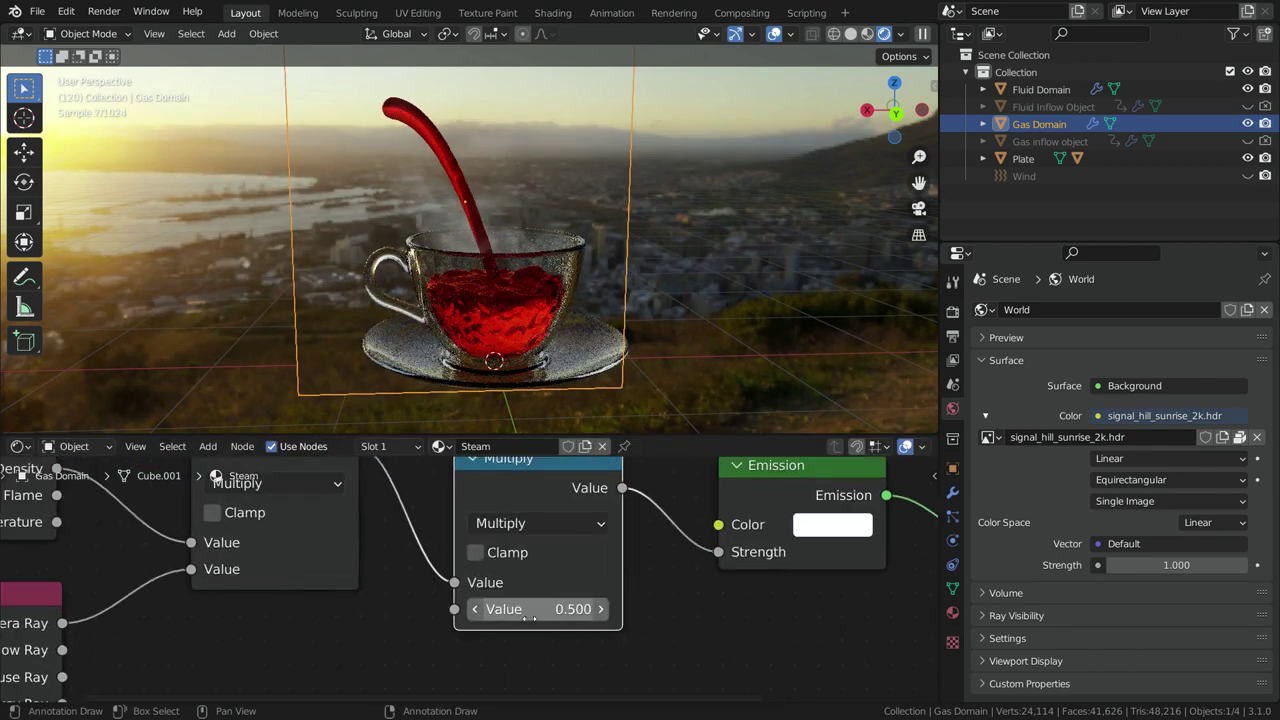
click(544, 608)
text(43)
key(Return)
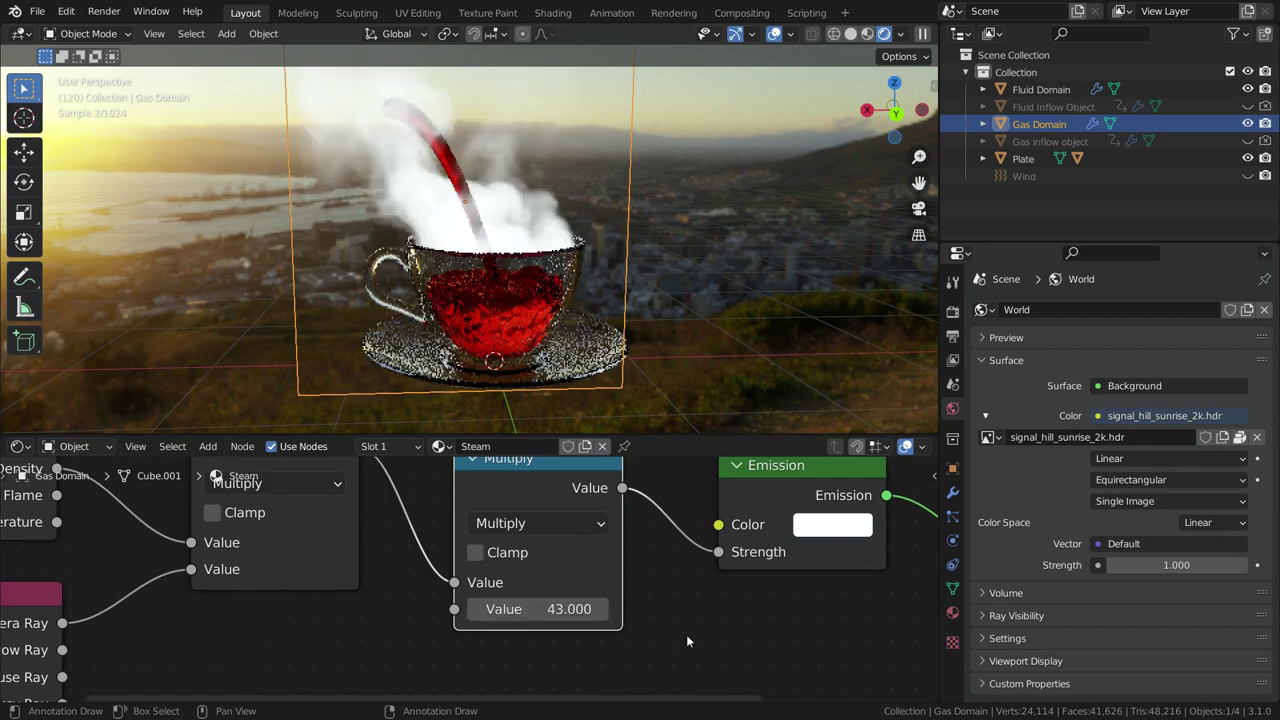
click(548, 609)
key(BackSpace)
text(4)
key(Return)
scroll(610, 176, up, 3)
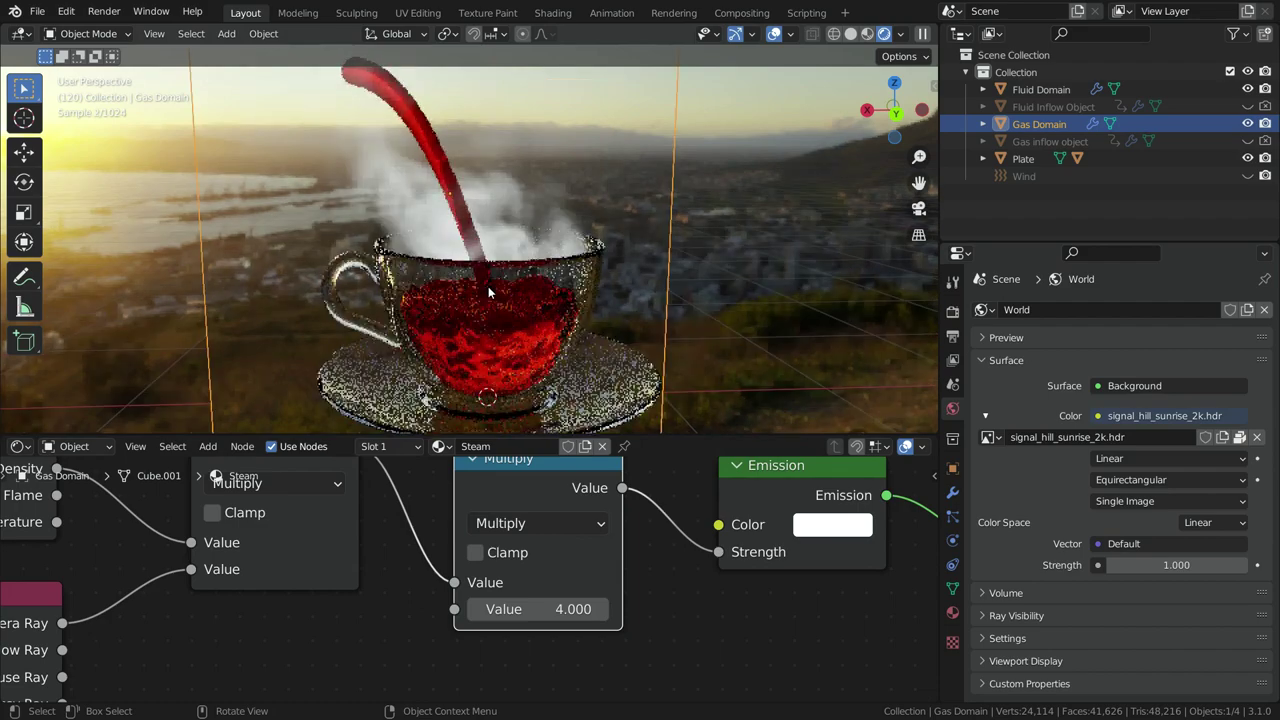
scroll(499, 298, down, 3)
scroll(499, 300, up, 2)
scroll(478, 490, down, 5)
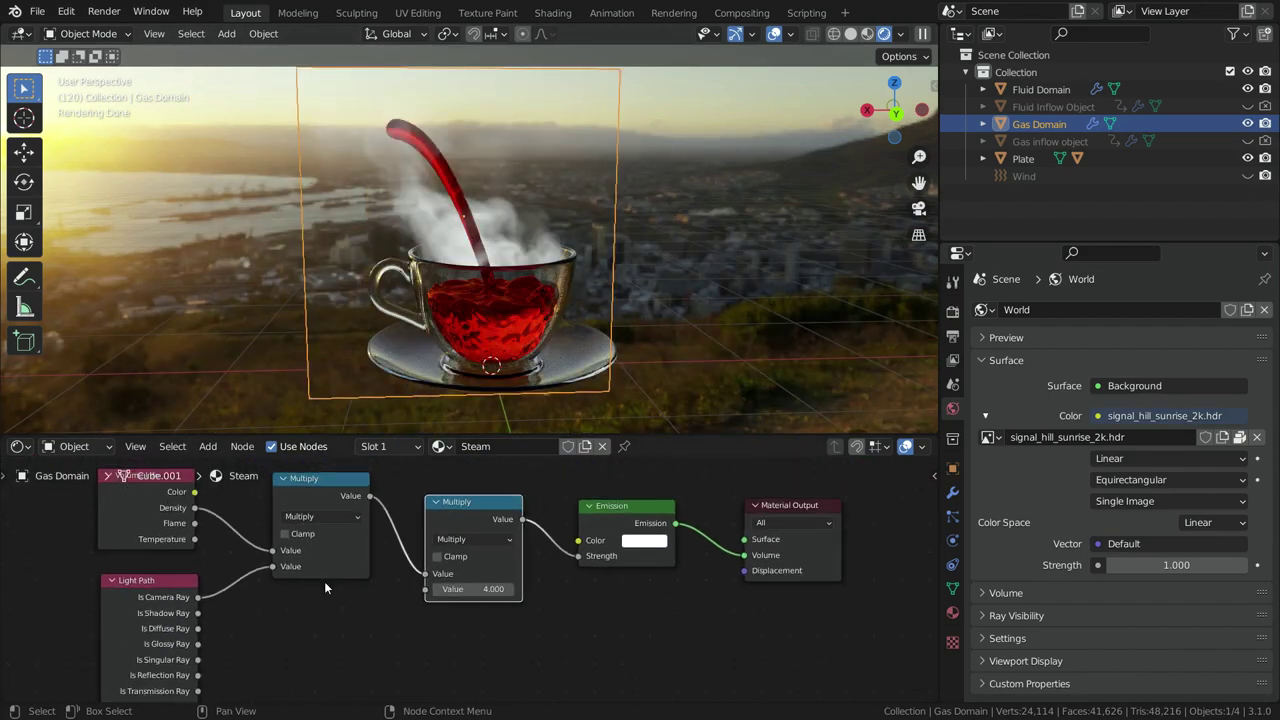
- Make room before the Emission node and insert a ColorRamp between the second Multiply node and the Emission Strength input
drag(472, 497, 590, 583)
drag(535, 542, 714, 542)
scroll(556, 516, up, 2)
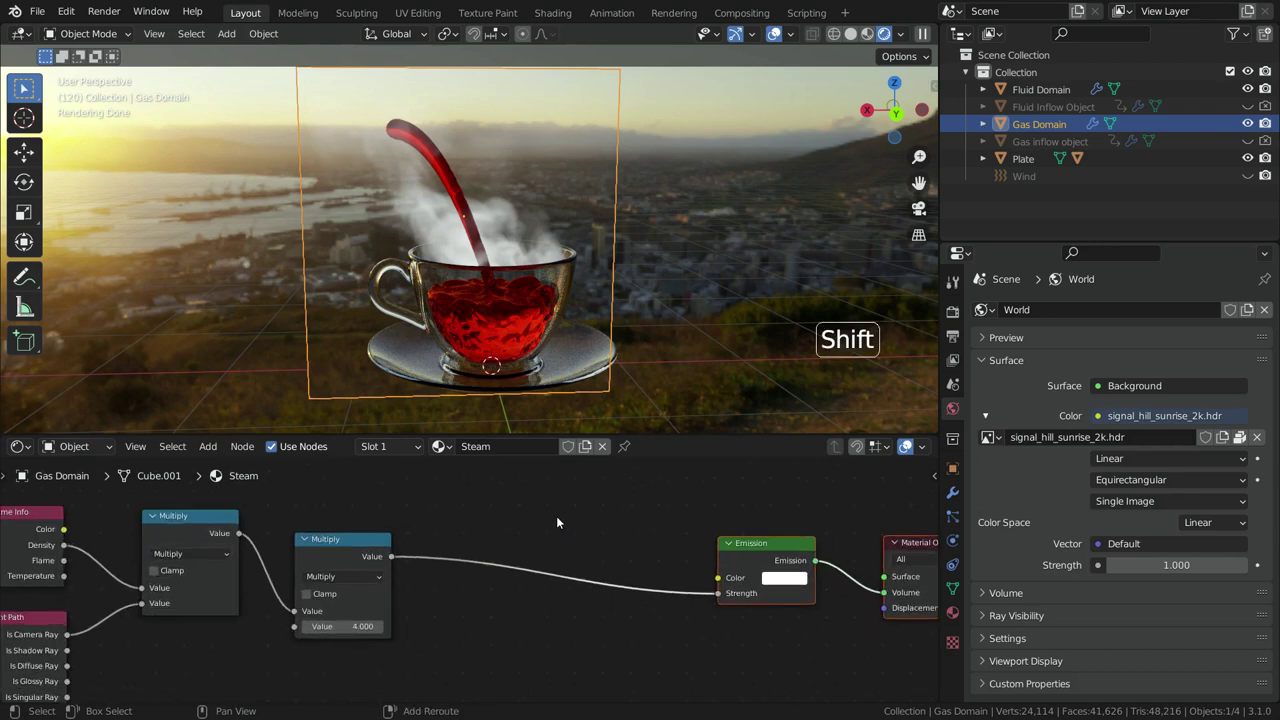
key(shift+a)
mouse_move(530, 621)
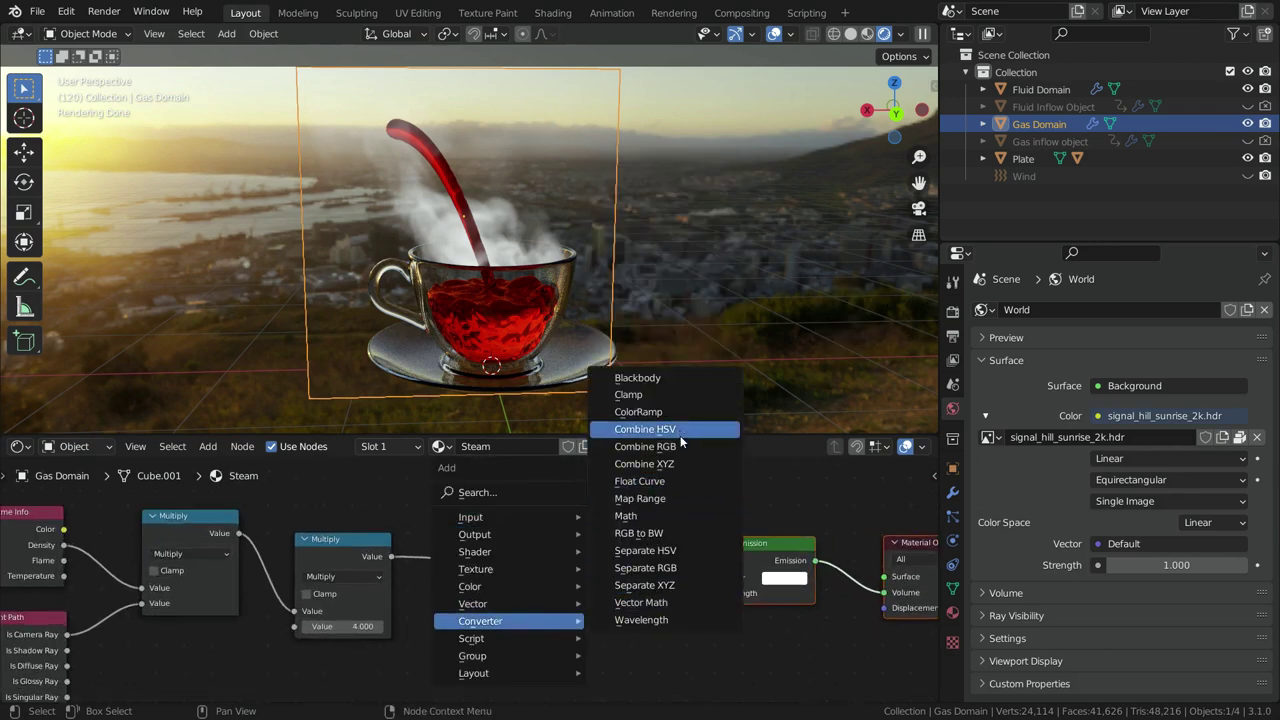
click(640, 411)
click(508, 528)
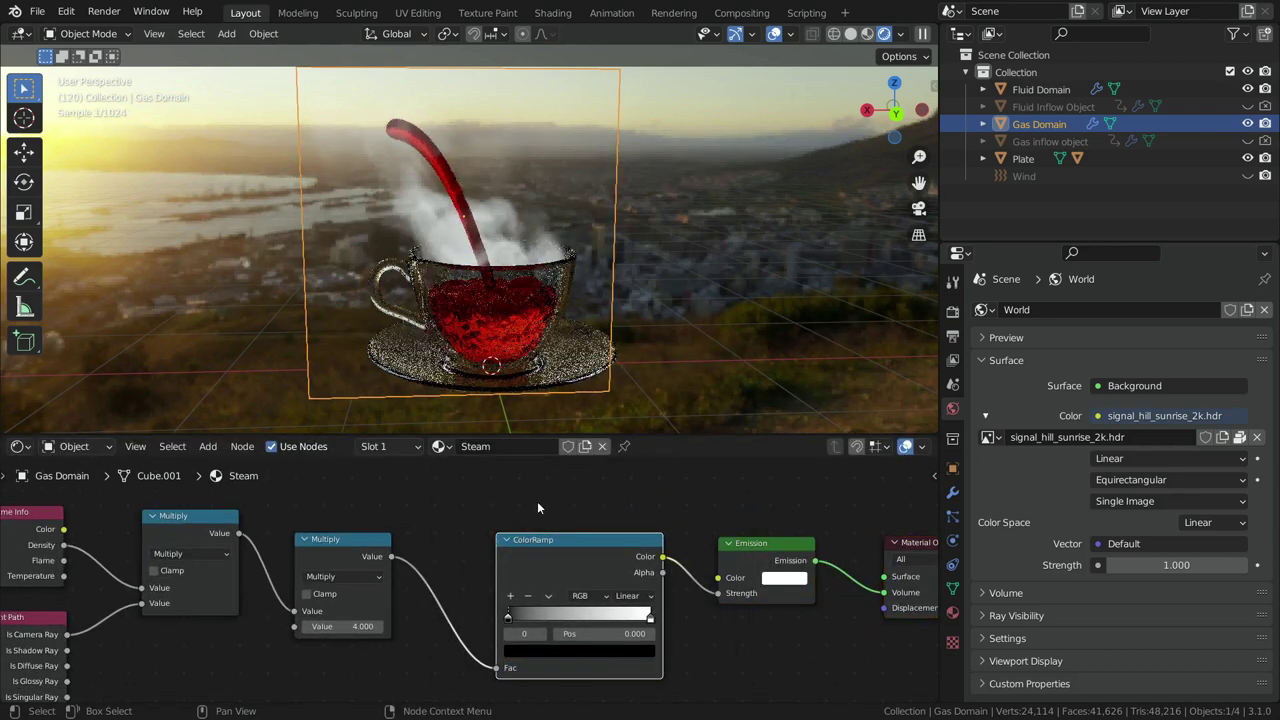
- Move the ColorRamp's black stop to 0.148 and add a white stop at 0.574
scroll(537, 507, down, 1)
scroll(551, 608, up, 2)
click(488, 571)
mouse_move(489, 574)
mouse_down()
mouse_move(614, 577)
mouse_move(485, 574)
mouse_move(495, 584)
mouse_up()
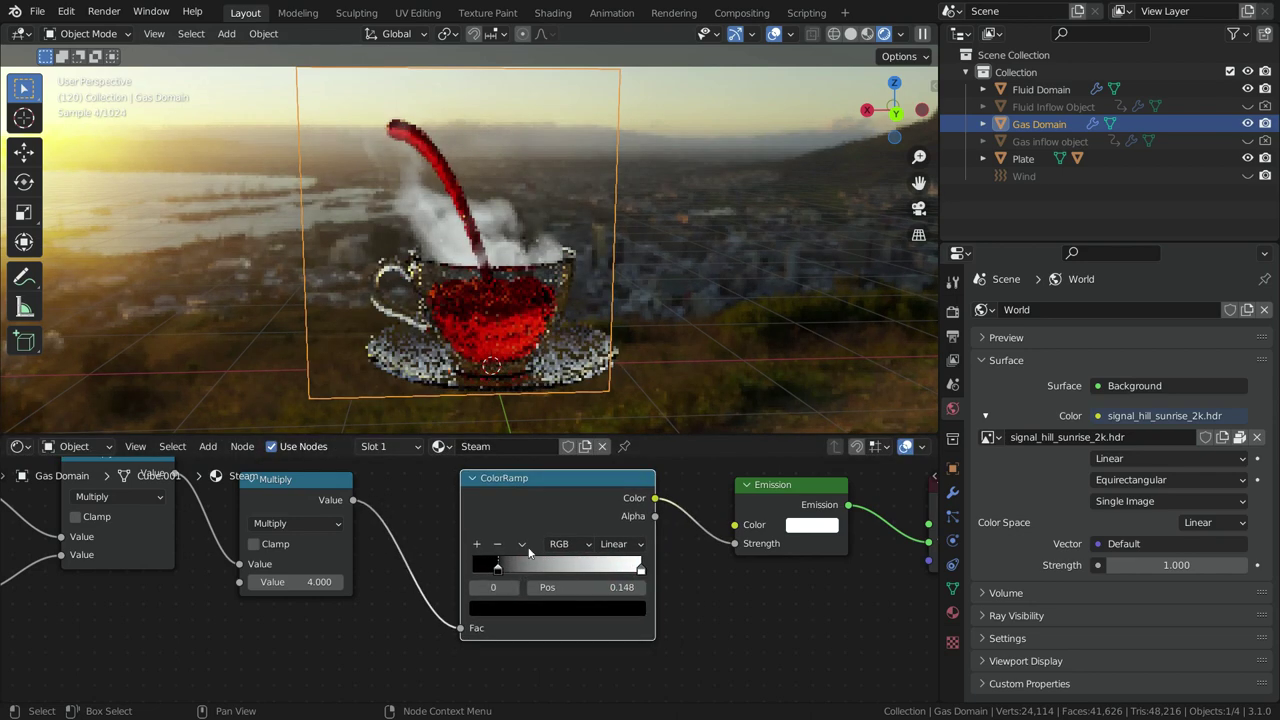
click(476, 543)
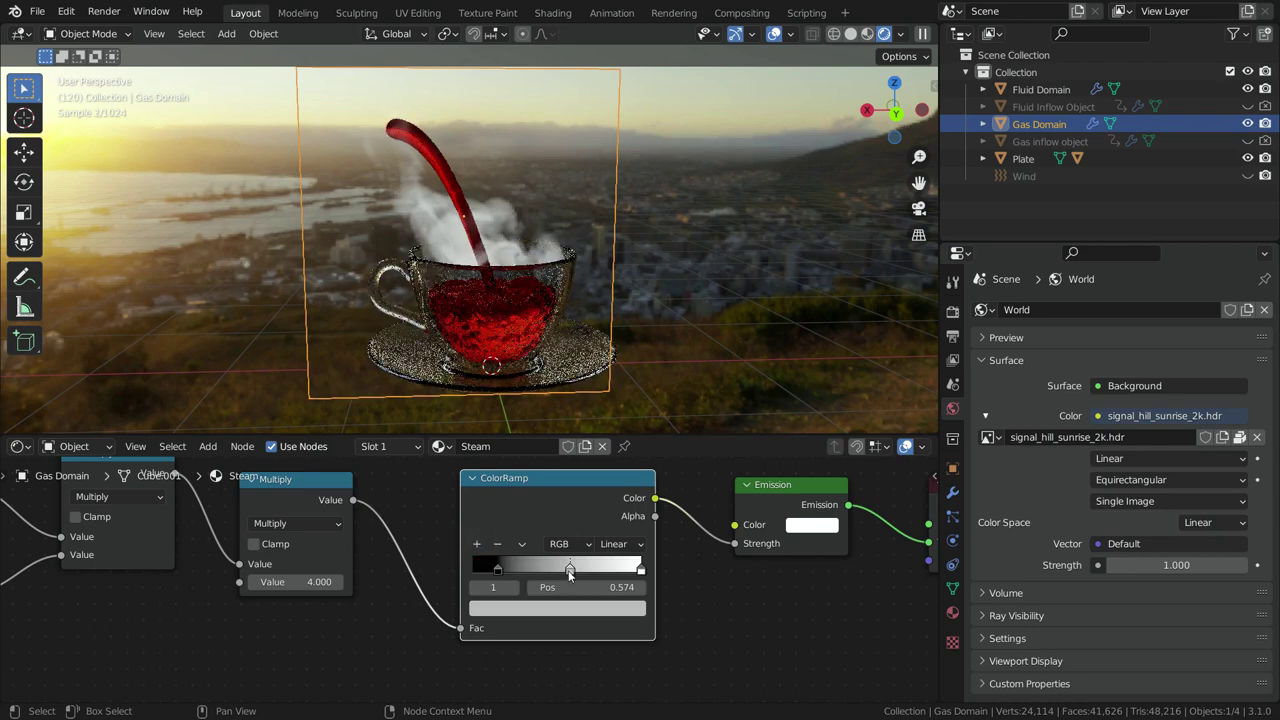
click(561, 608)
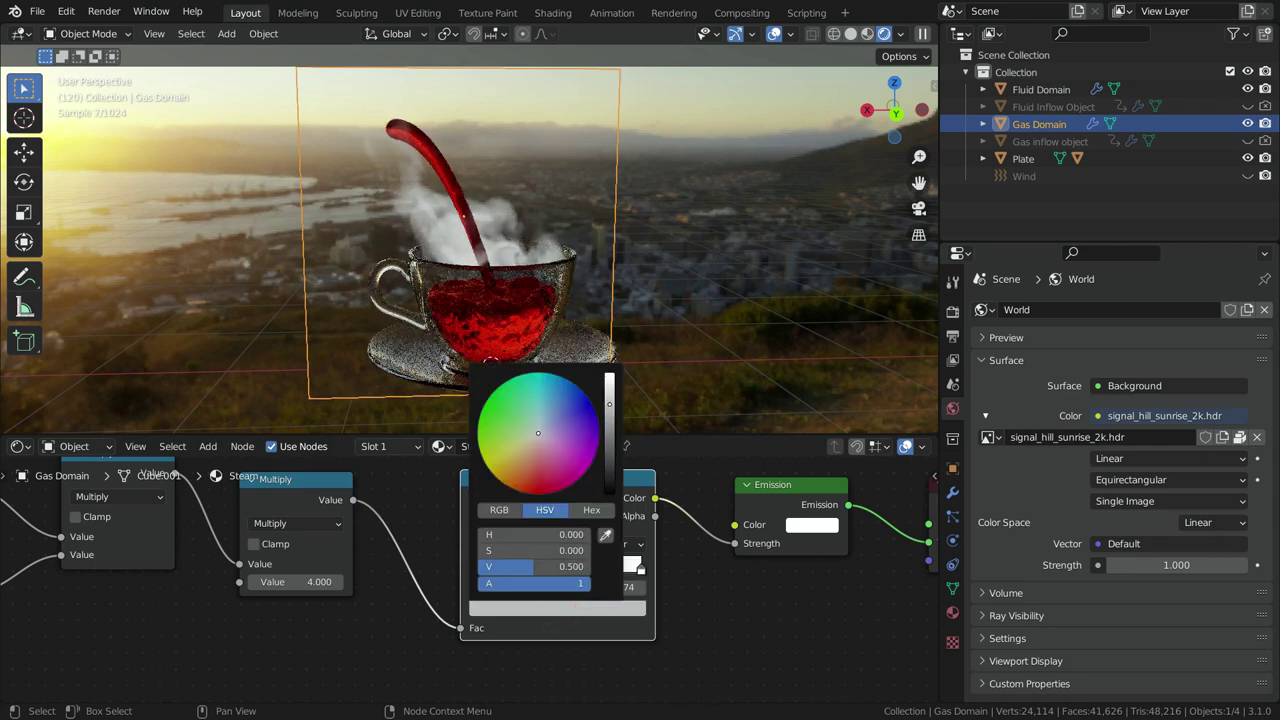
drag(560, 600, 650, 600)
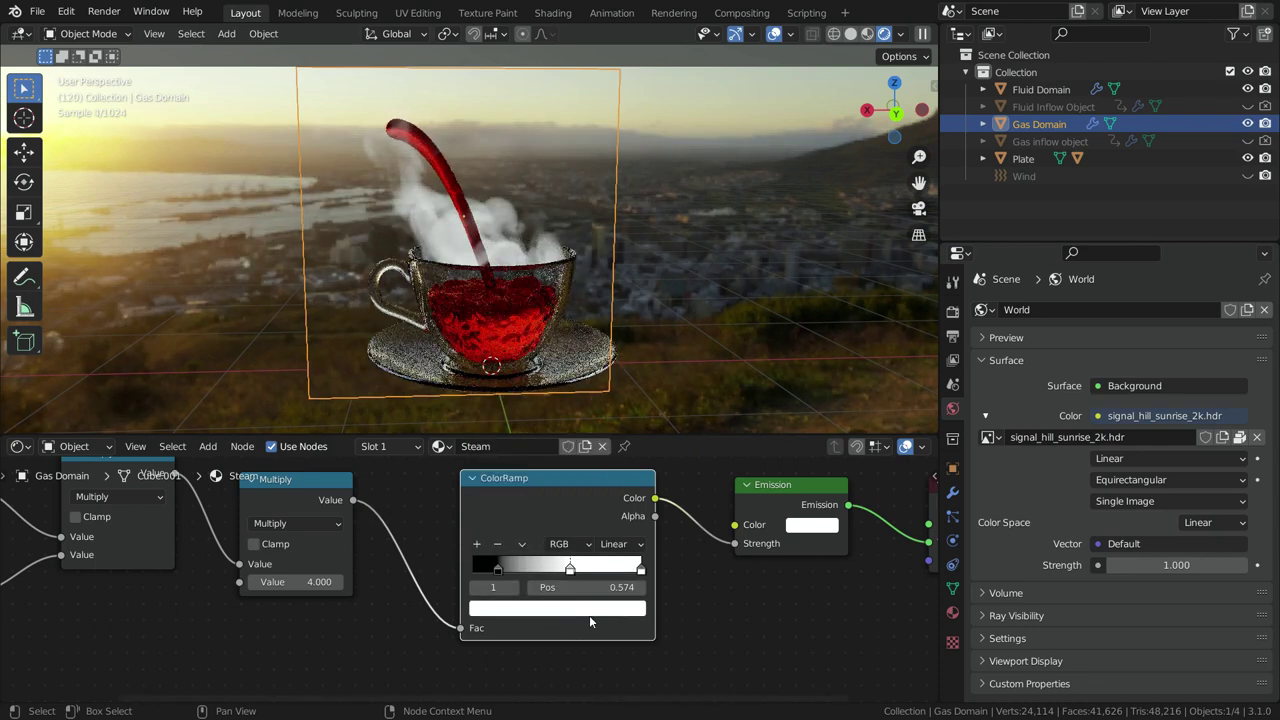
- Change the ColorRamp's last stop to black
click(641, 570)
click(557, 608)
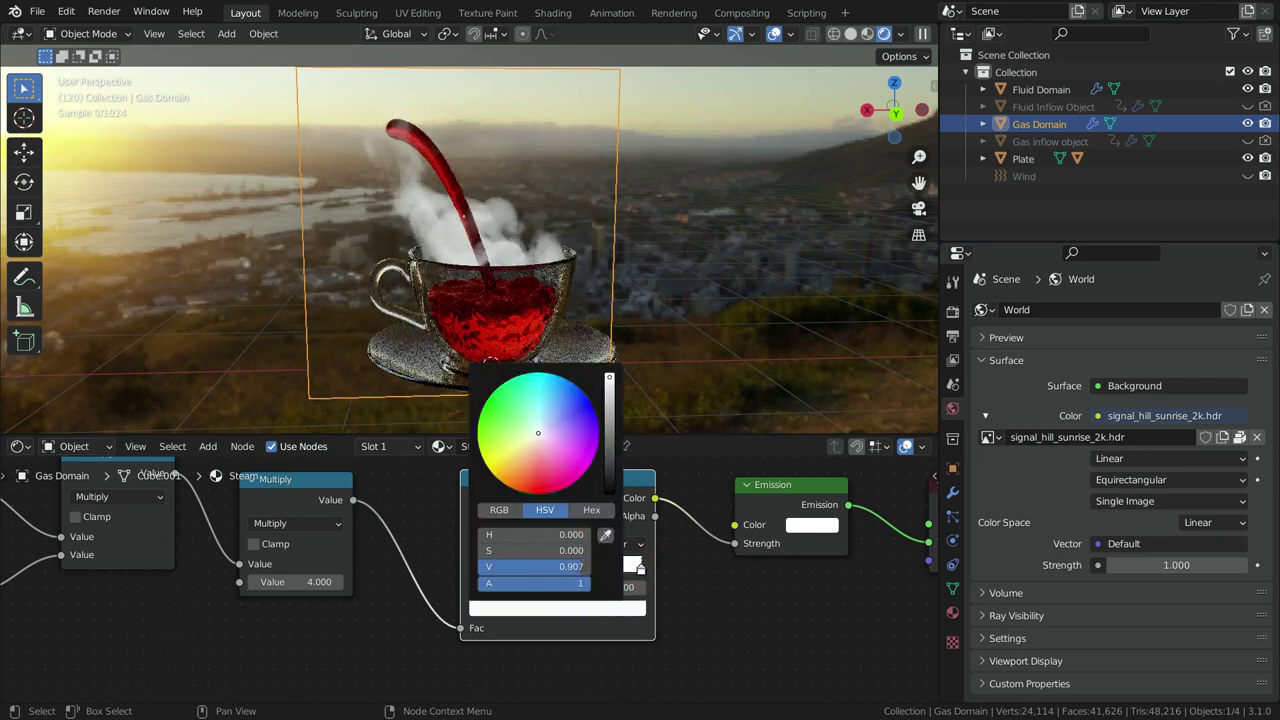
drag(560, 566, 480, 566)
- Shift the ColorRamp's middle white stop closer to the first stop and move the last stop to 0.901
scroll(463, 312, up, 1)
scroll(463, 305, up, 2)
drag(570, 568, 543, 570)
drag(641, 569, 624, 576)
scroll(418, 231, up, 2)
scroll(418, 231, down, 2)
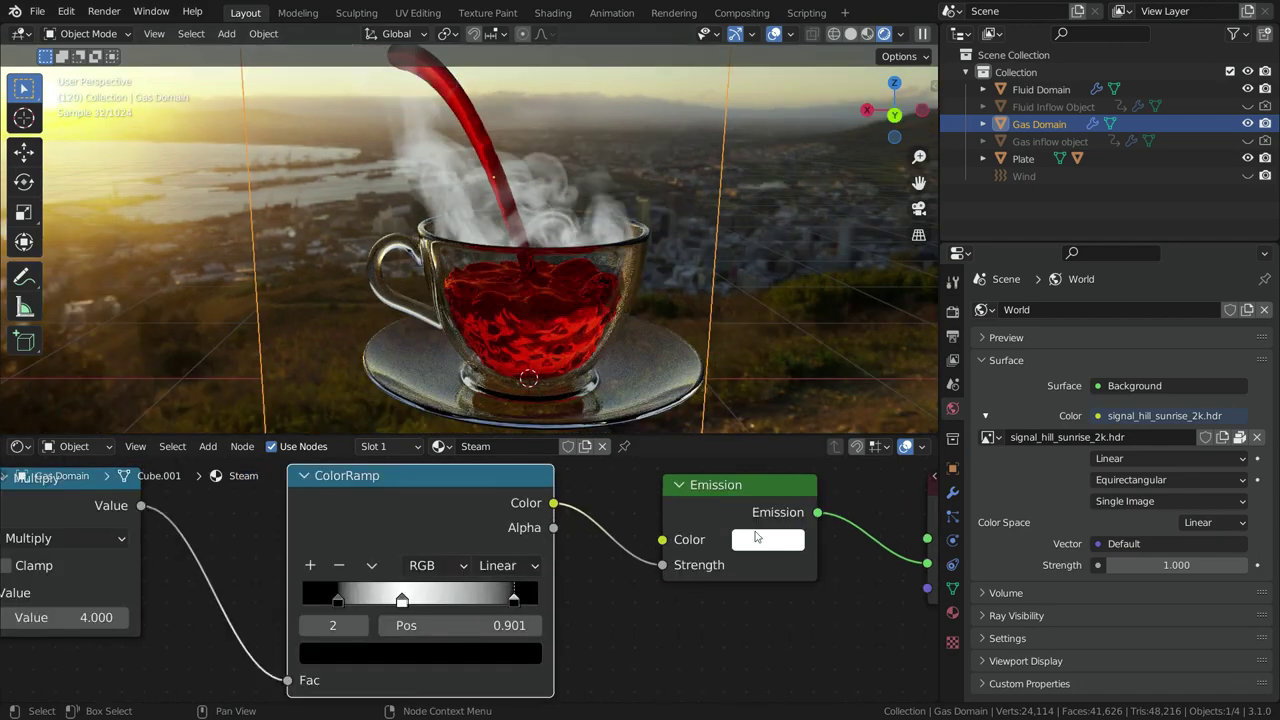
- Darken the Emission node's color slightly to an off-white
click(757, 538)
drag(919, 228, 923, 234)
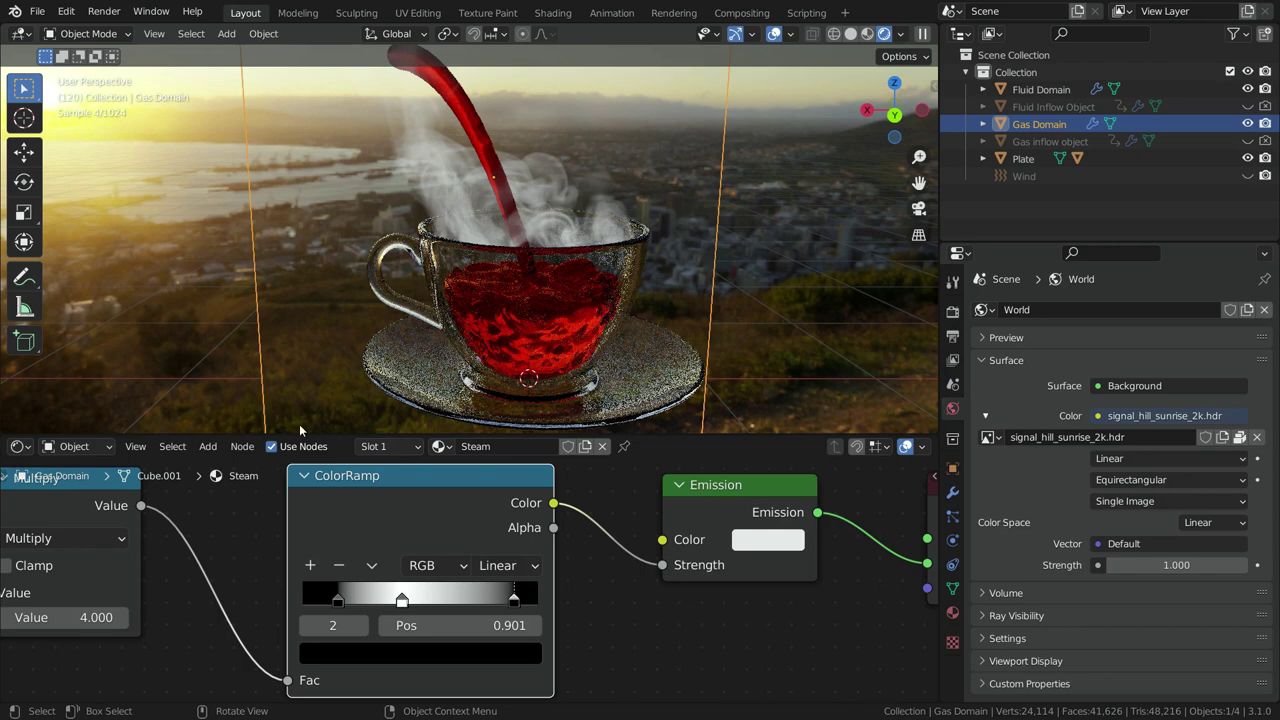
scroll(232, 513, down, 2)
- Switch the Shader Editor to the World nodes and add Texture Coordinate and Mapping nodes to the HDRI environment texture
click(83, 447)
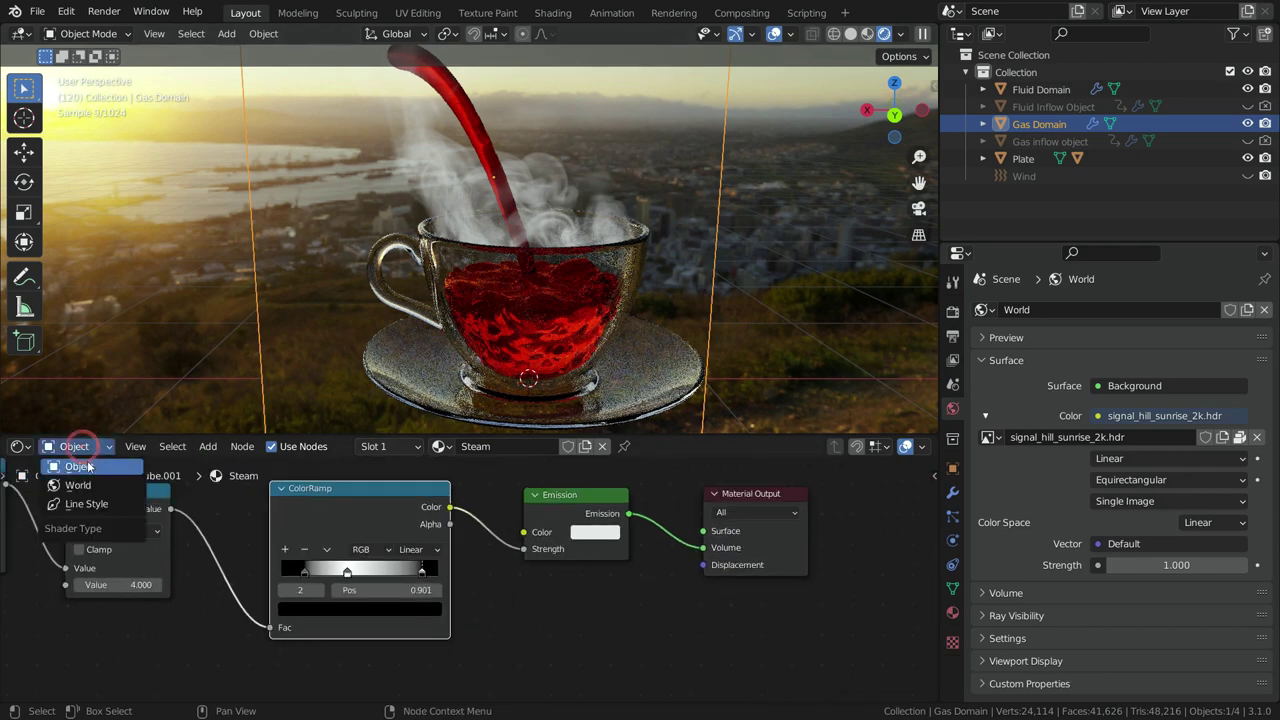
click(75, 486)
scroll(408, 526, down, 3)
scroll(265, 530, up, 4)
middle_drag(147, 518, 400, 514)
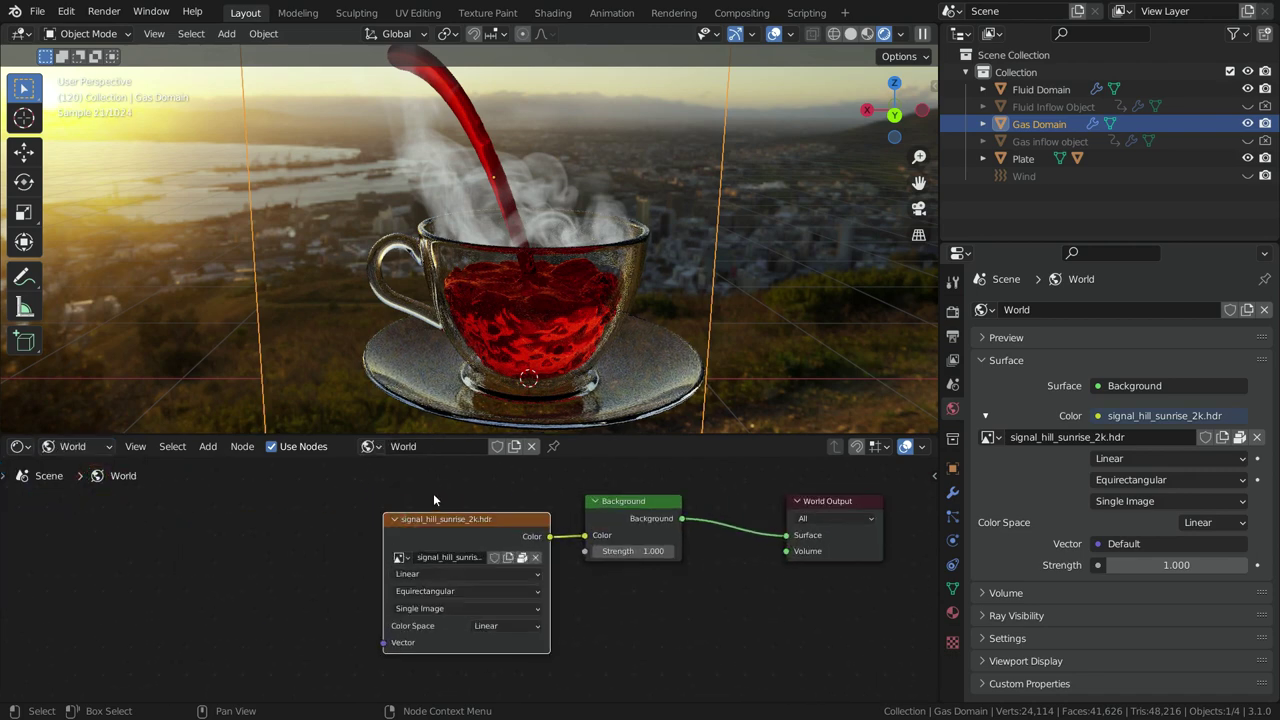
key(ctrl+t)
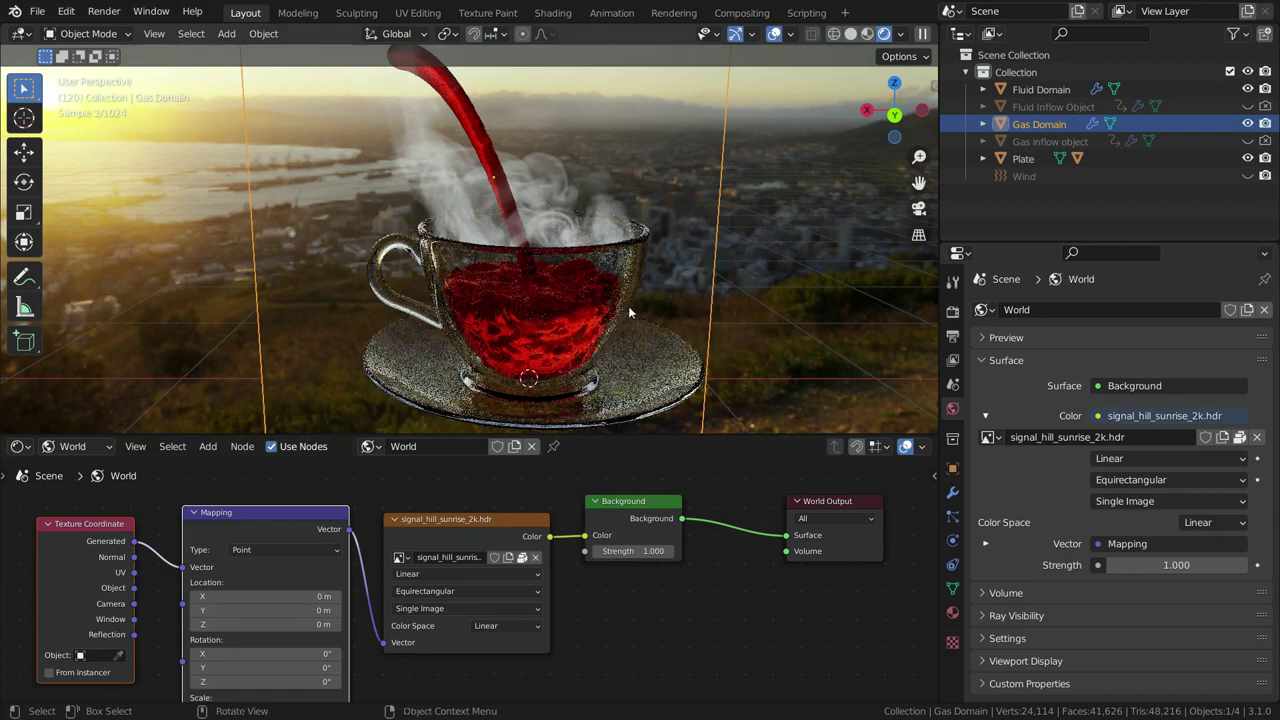
- View the cup with its handle on the other side and set the HDRI Mapping node's Z rotation to 195°
middle_drag(648, 303, 304, 307)
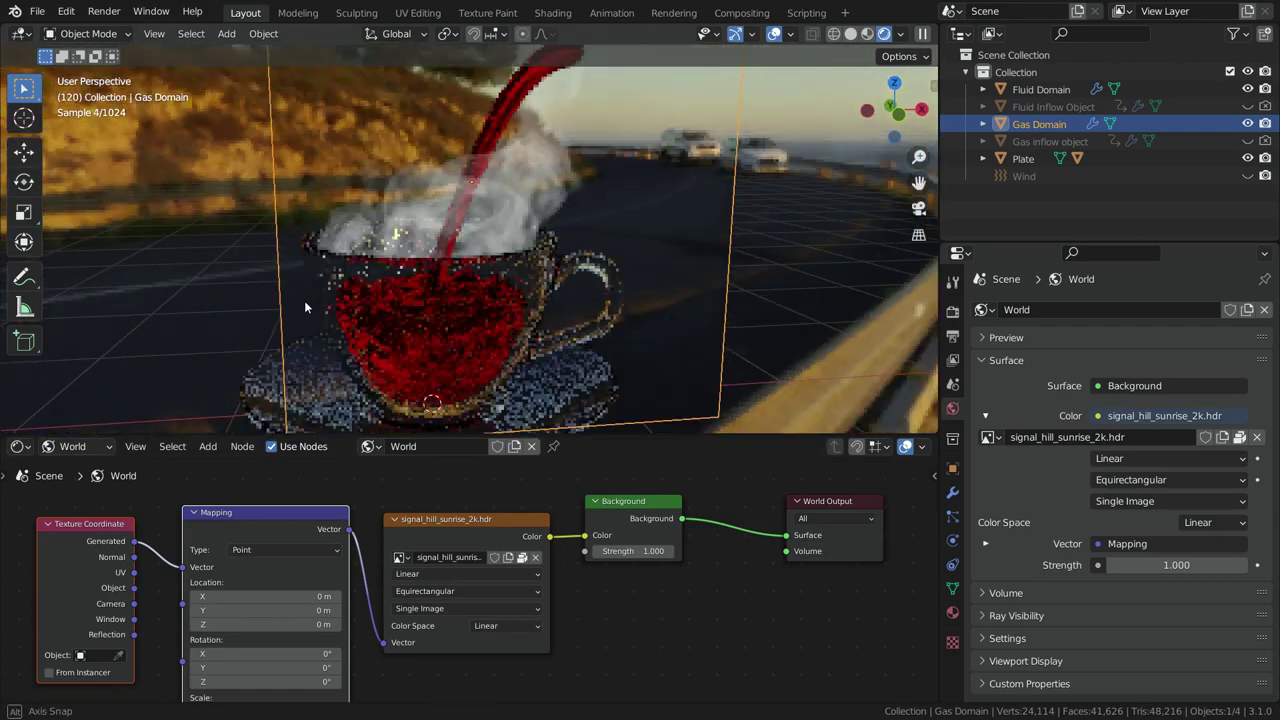
scroll(496, 500, down, 2)
scroll(338, 632, up, 6)
drag(333, 618, 457, 618)
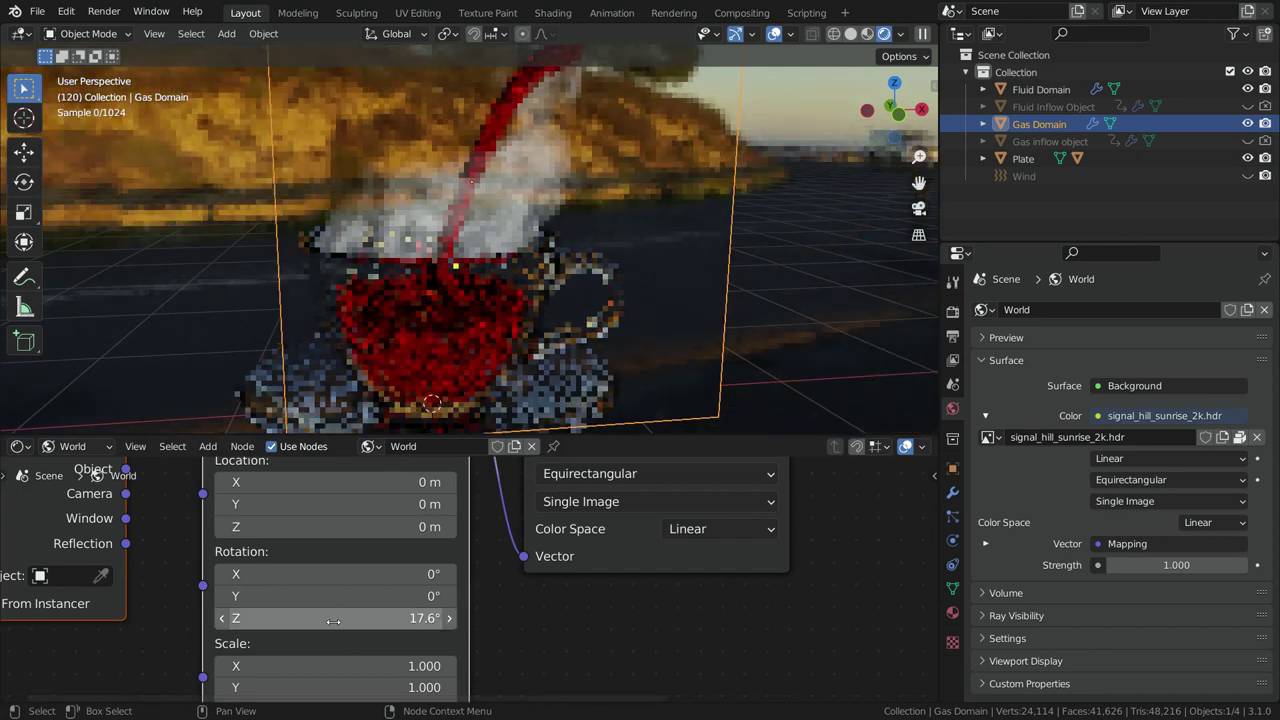
click(333, 618)
text(95)
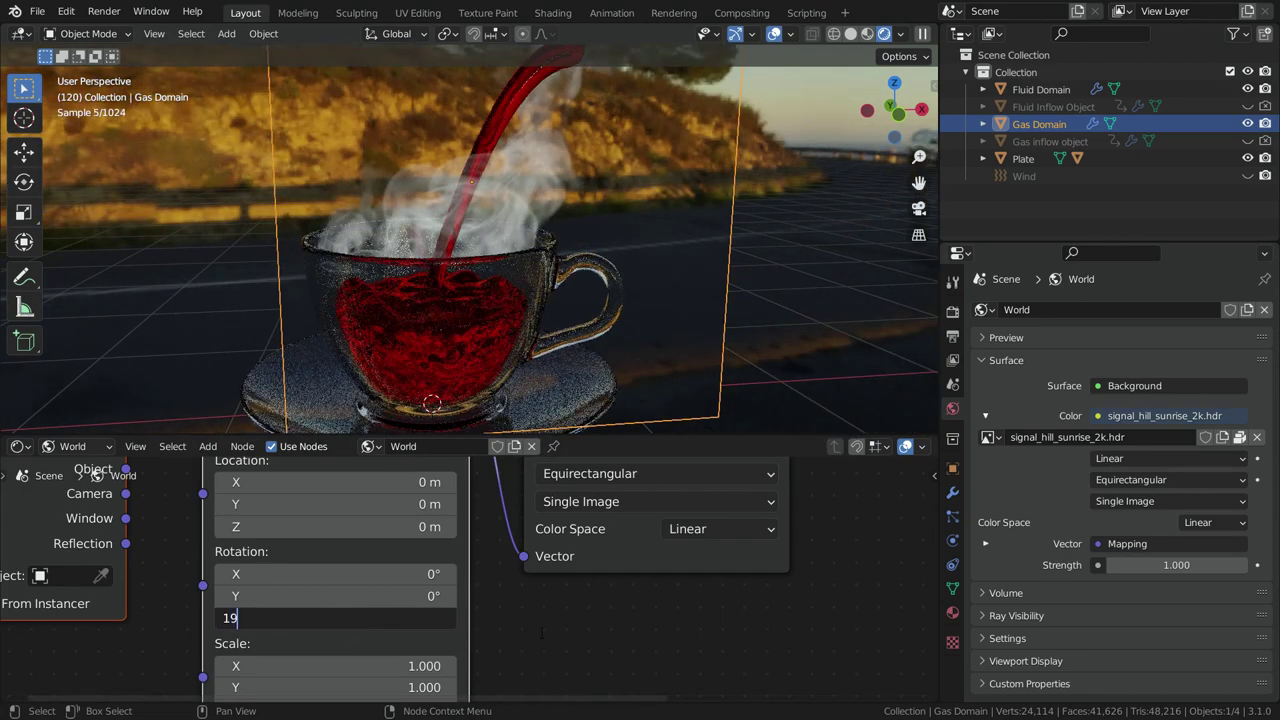
key(Return)
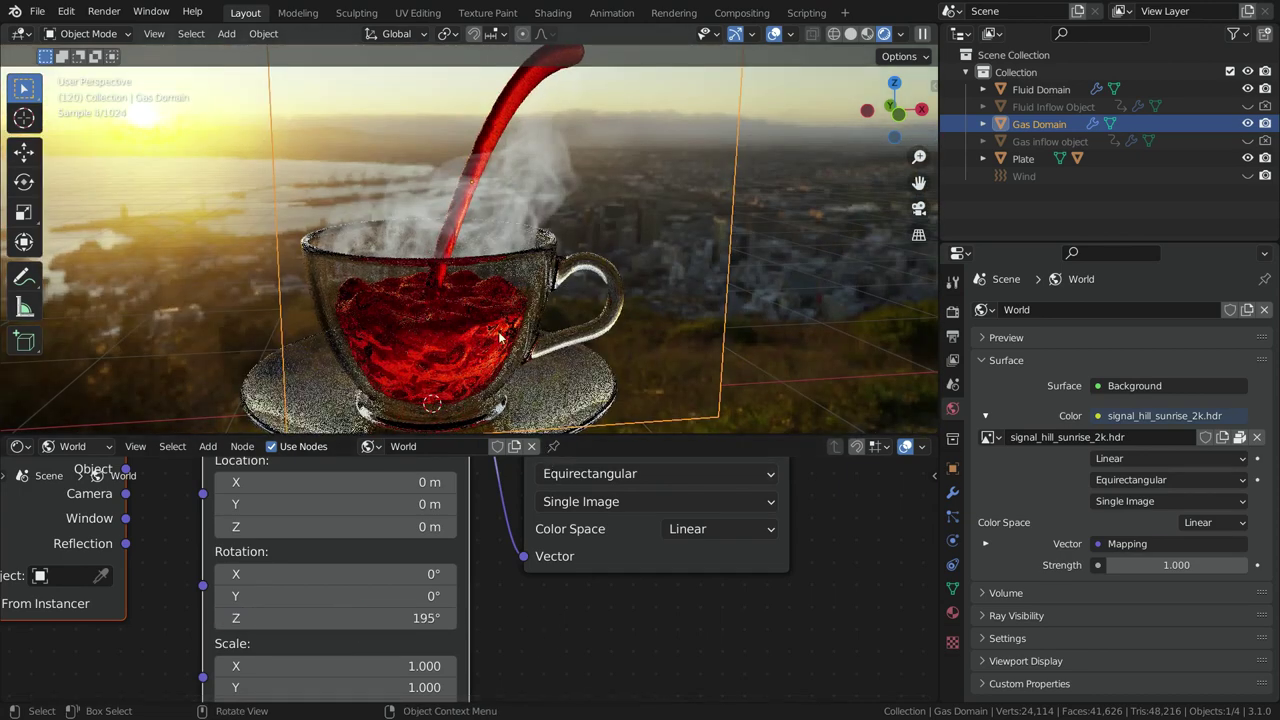
scroll(474, 287, down, 2)
scroll(474, 287, up, 3)
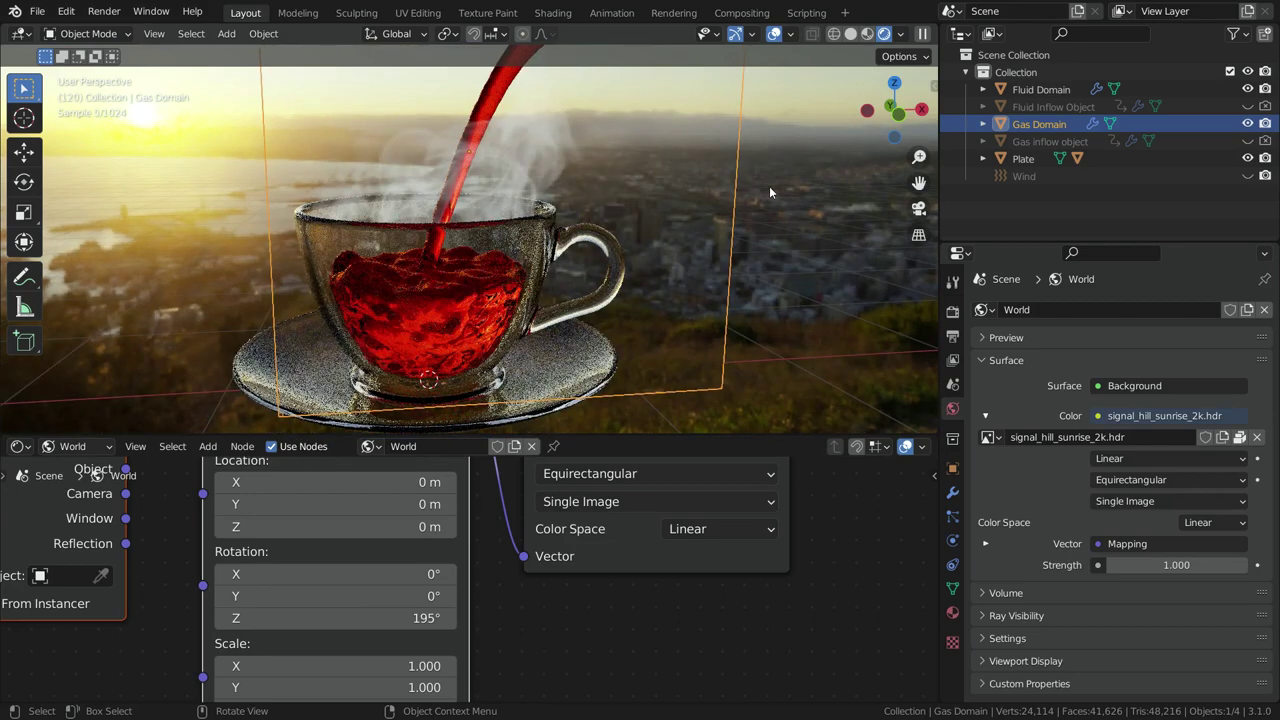
scroll(769, 186, down, 1)
- Switch the viewport to solid shading and append the wooden_table_02 object from the wooden_table_02_1k.blend file in Downloads
click(850, 33)
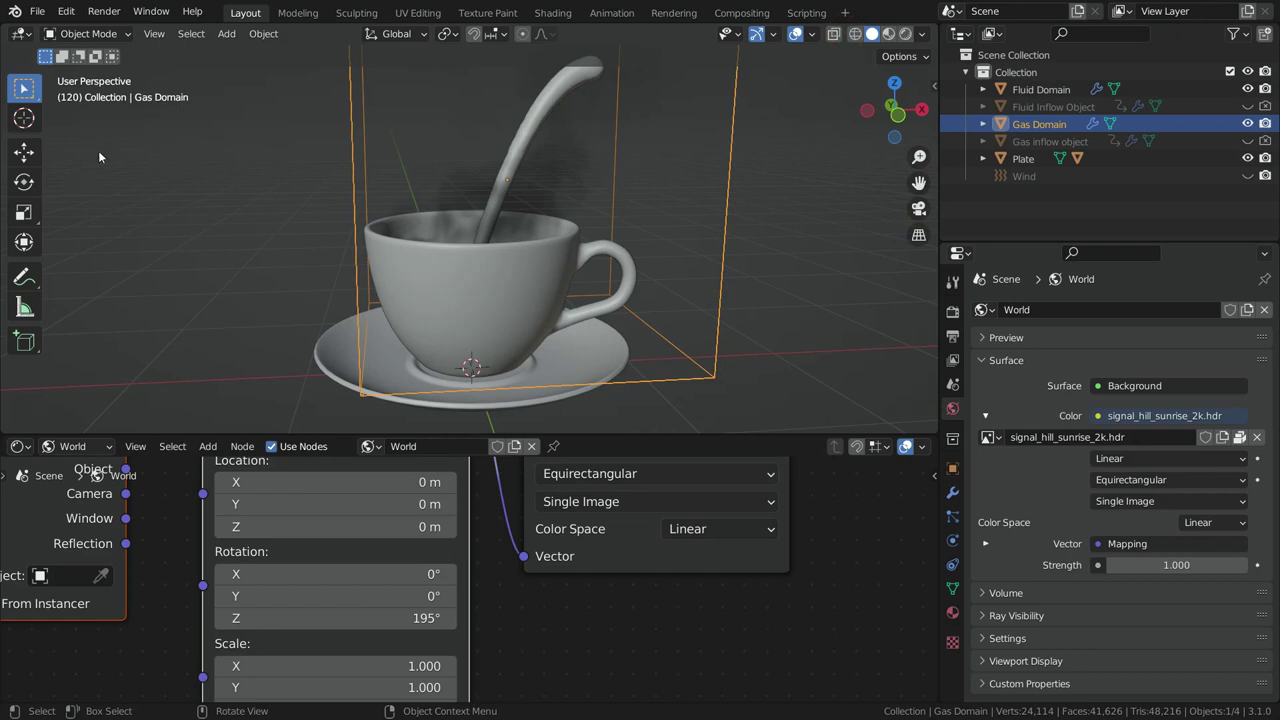
click(37, 11)
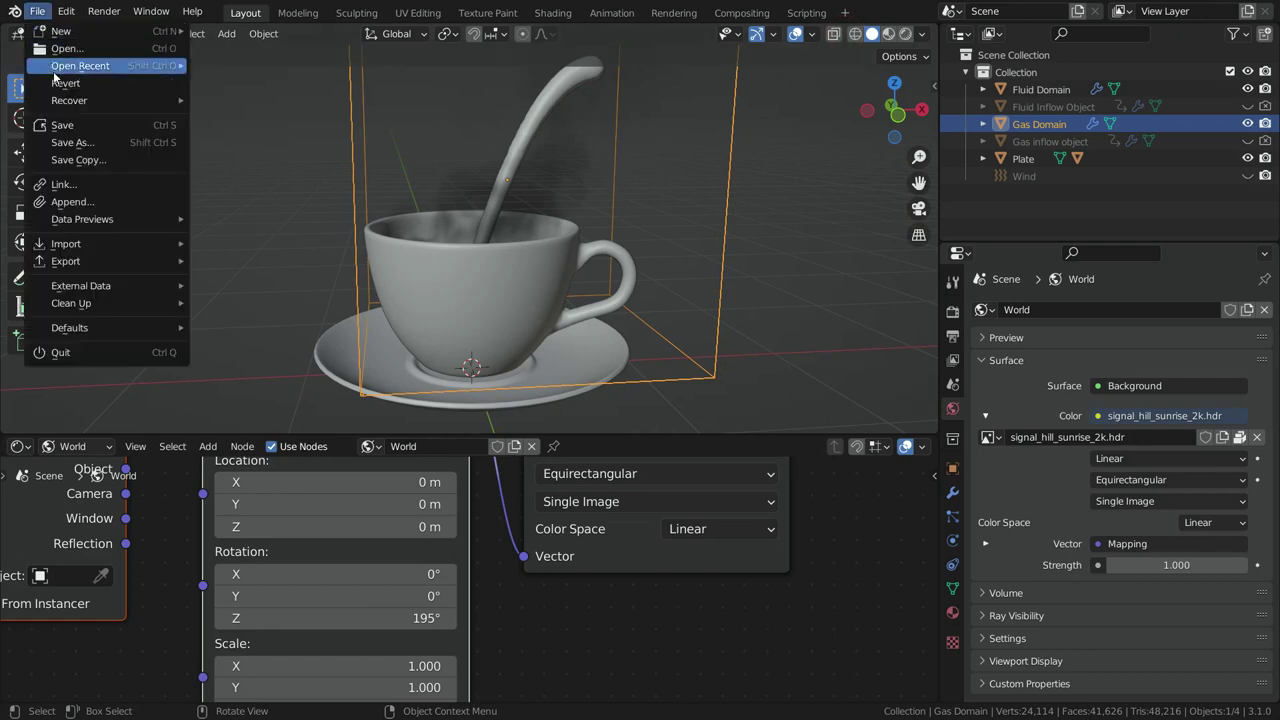
click(74, 201)
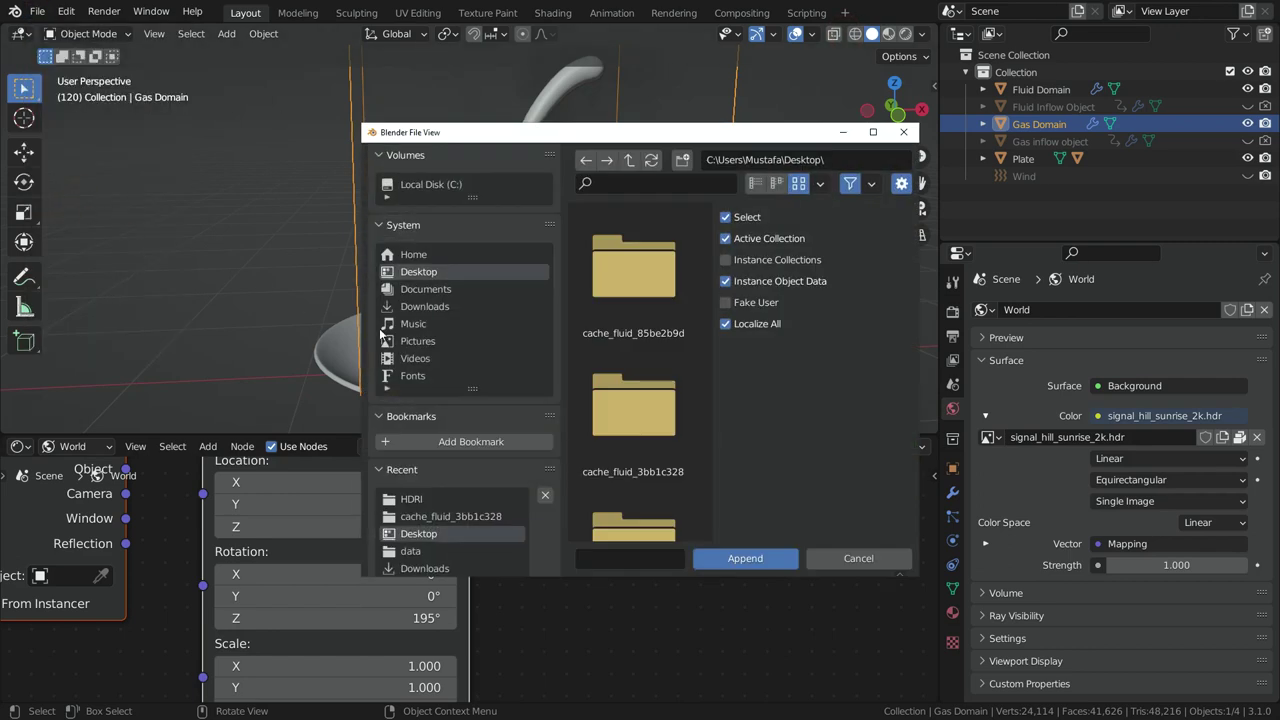
click(471, 306)
click(650, 420)
click(746, 559)
scroll(657, 410, down, 10)
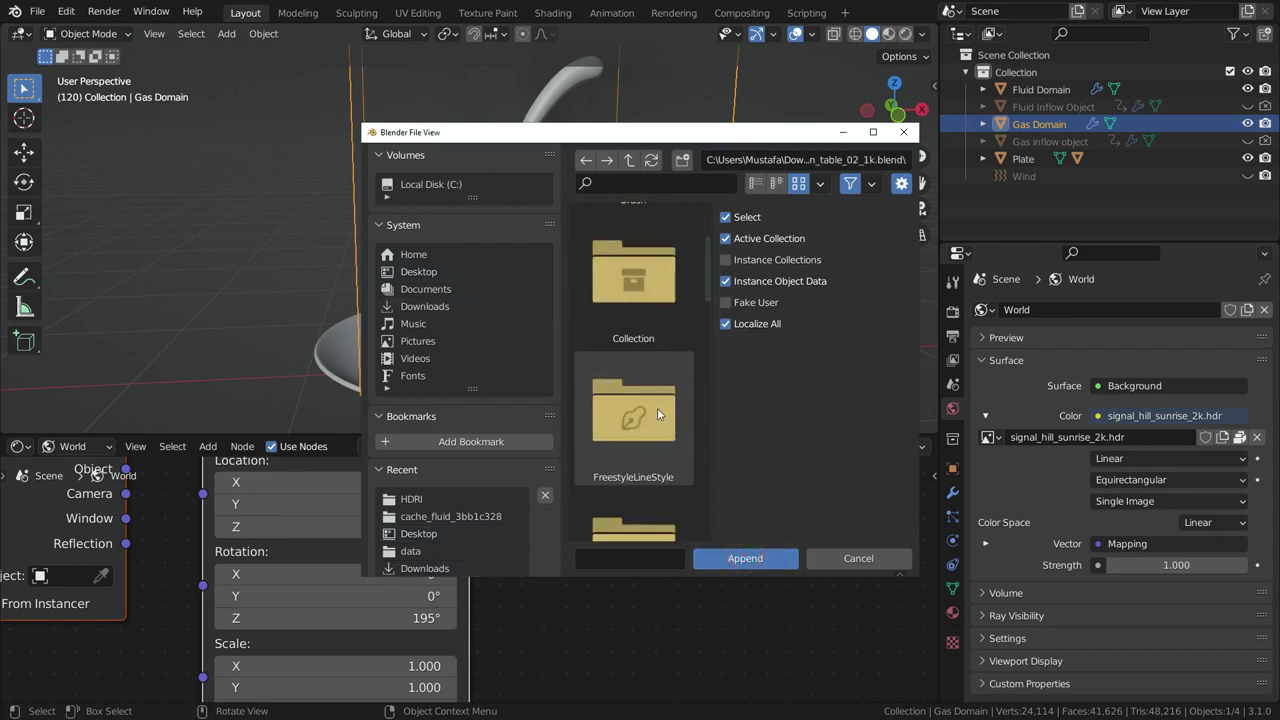
scroll(657, 438, down, 2)
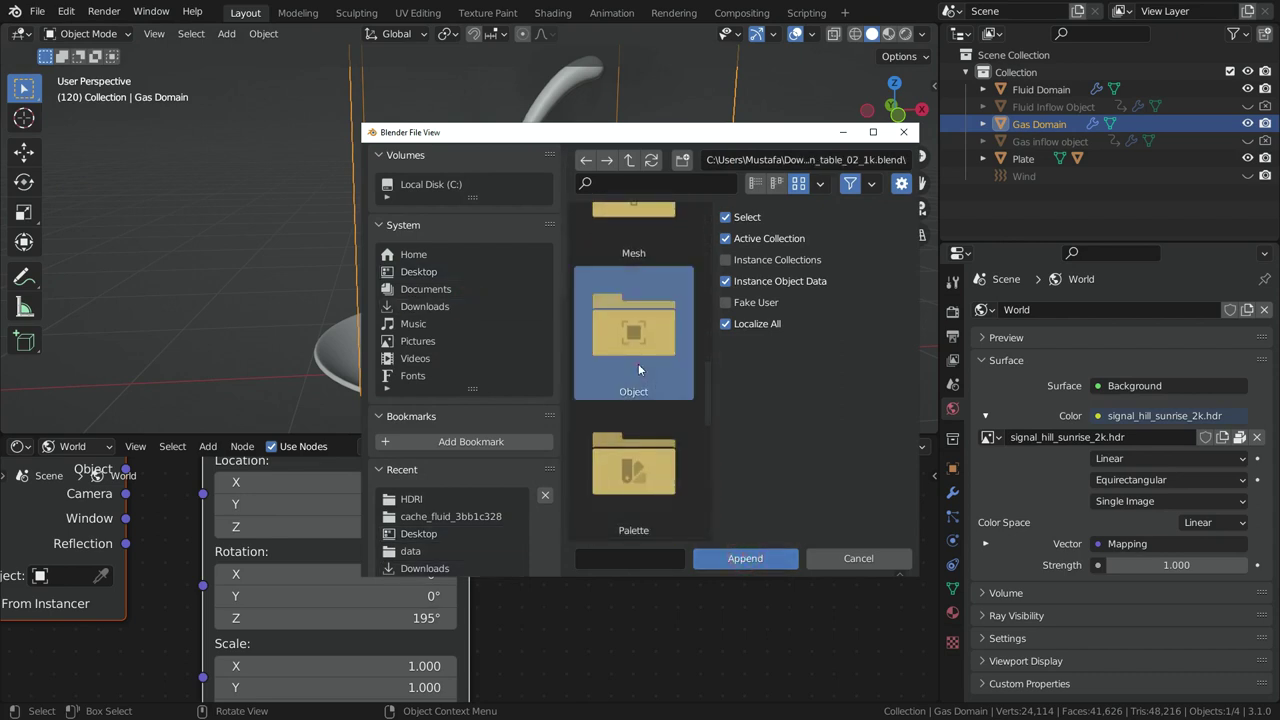
double_click(643, 360)
click(636, 300)
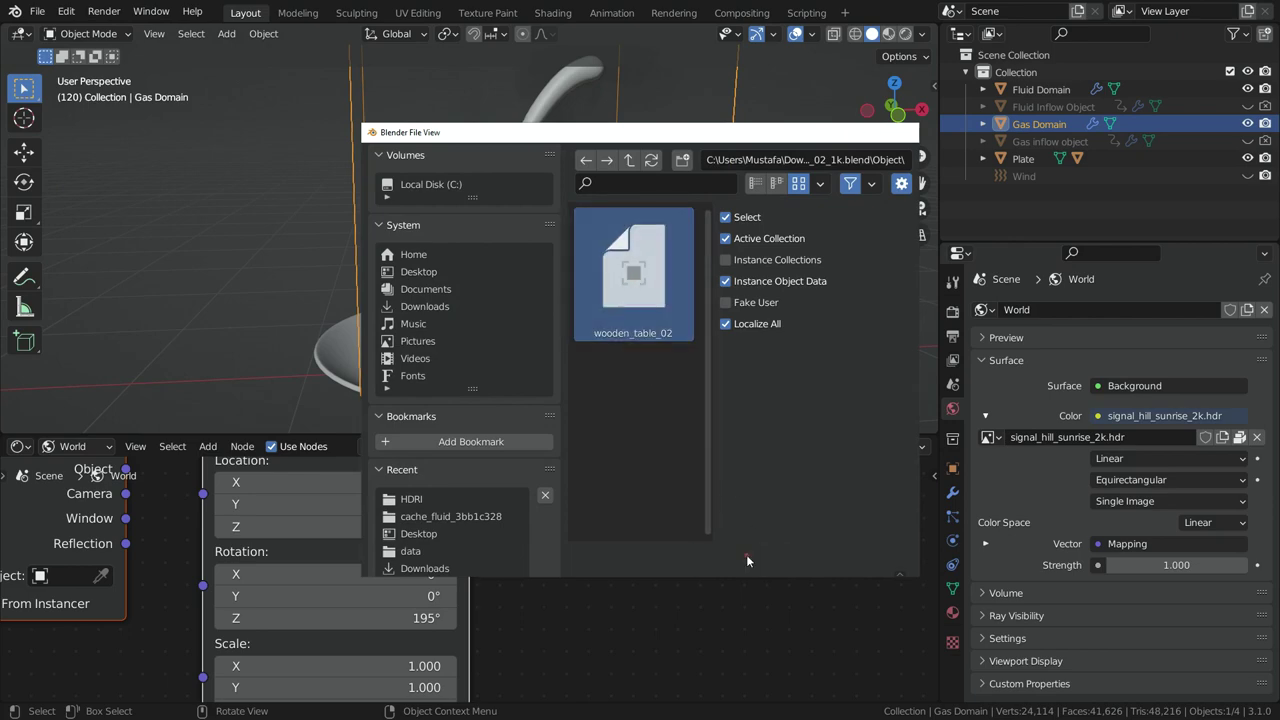
click(745, 558)
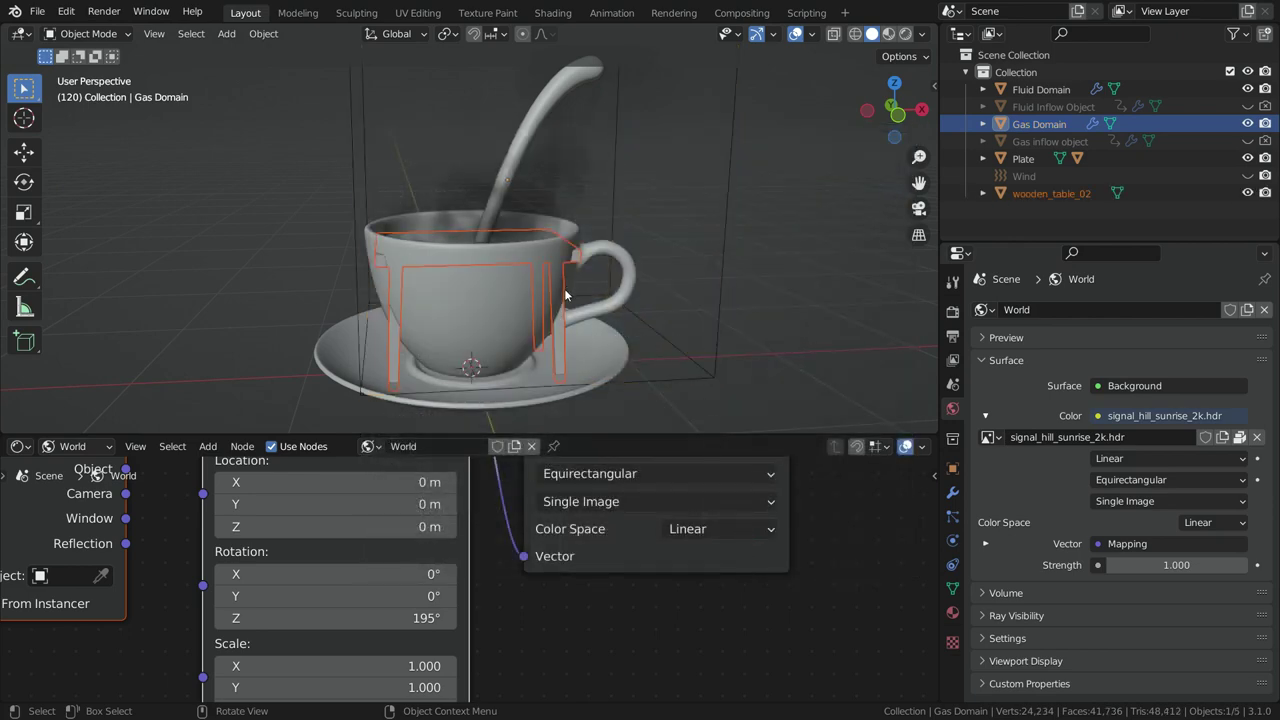
- In front view, scale the wooden table up until its top is several times wider than the saucer
key(KP_1)
scroll(505, 268, down, 6)
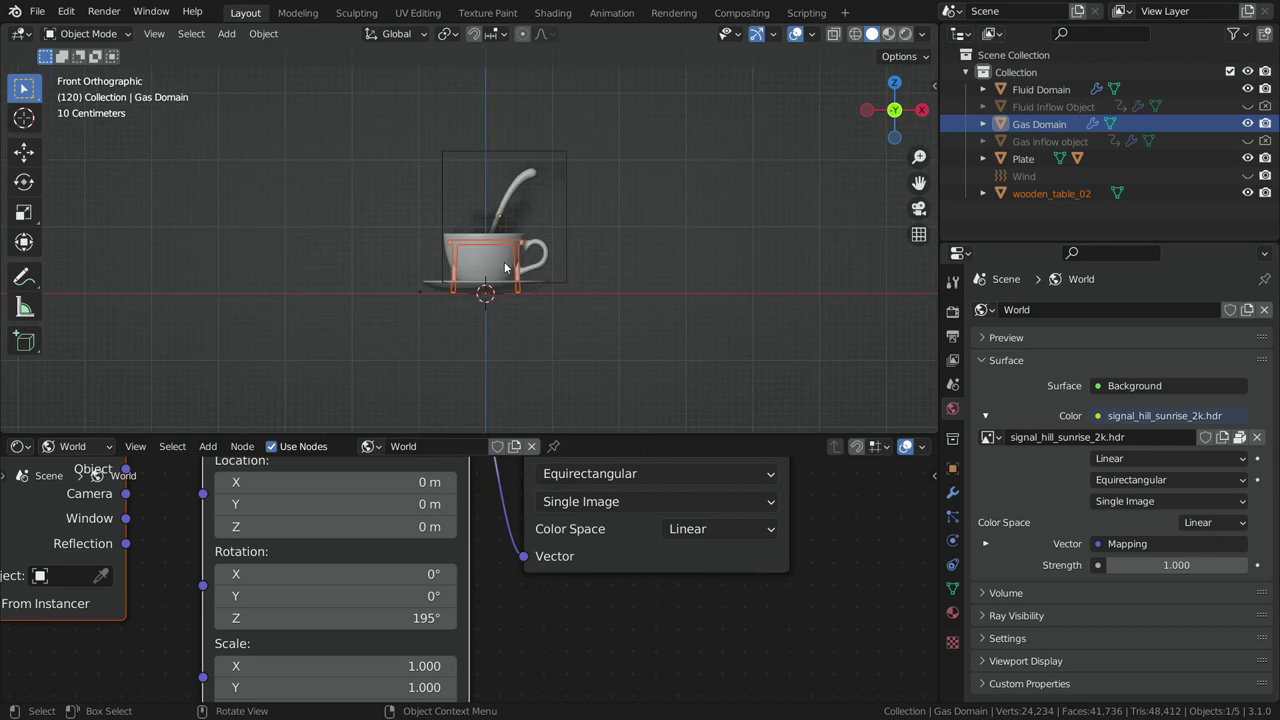
scroll(516, 291, up, 1)
key(s)
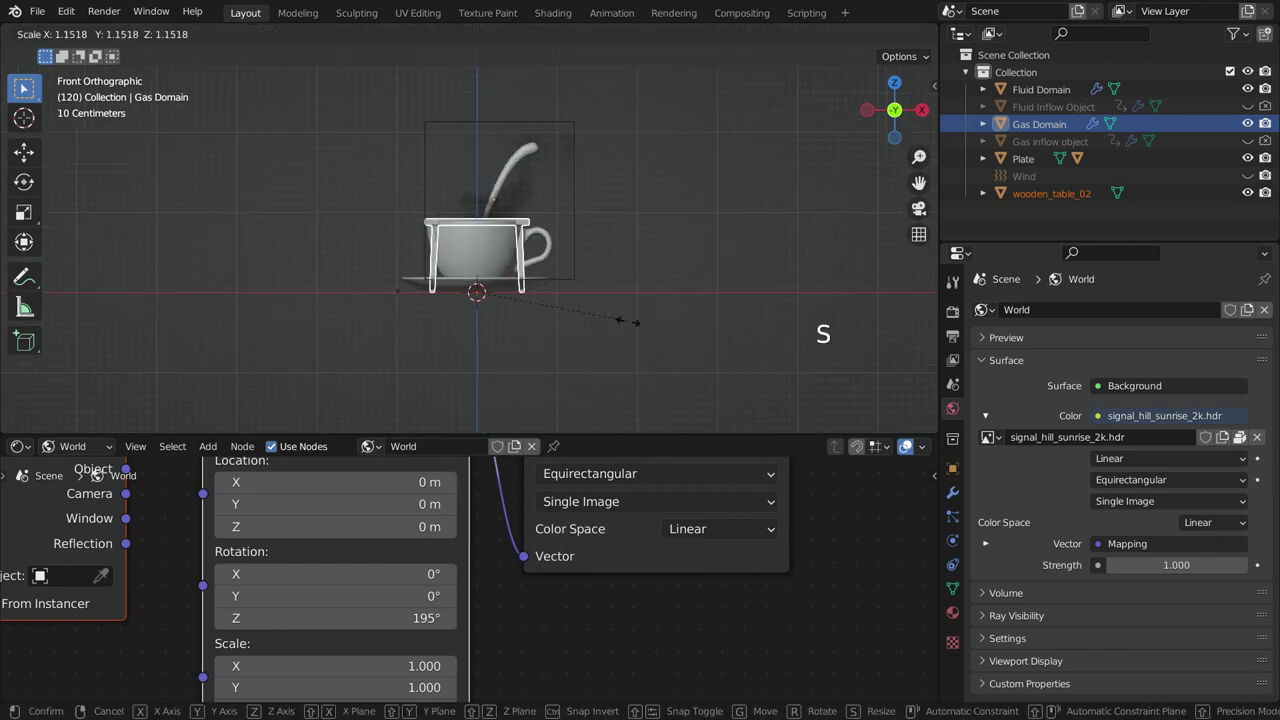
click(530, 340)
- Lower the table along the Z axis until its top surface sits right beneath the saucer
scroll(465, 348, down, 5)
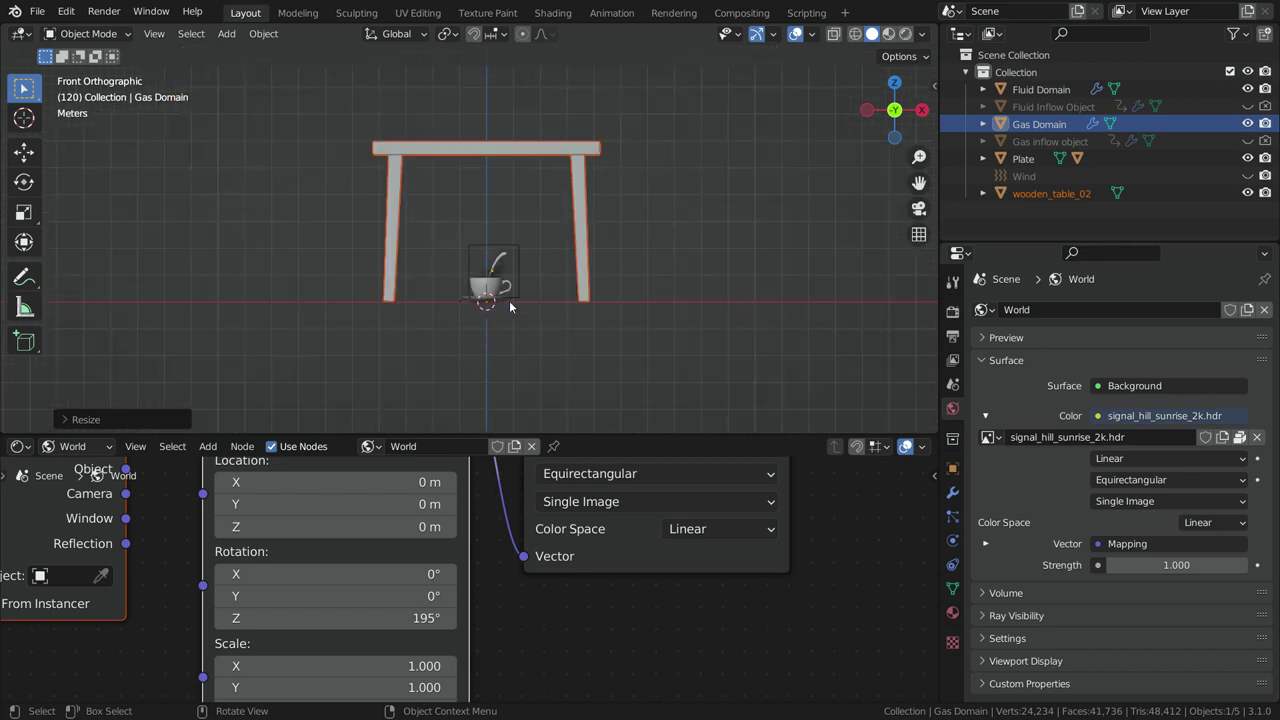
key(g)
key(z)
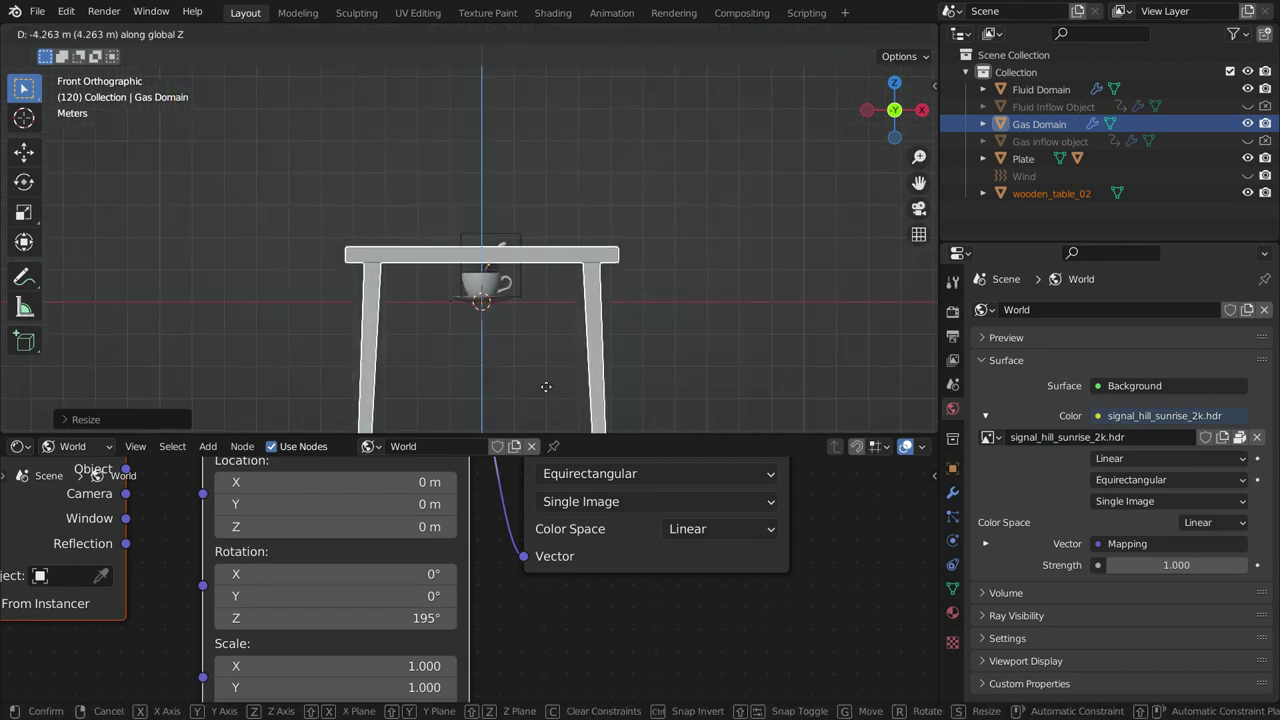
click(540, 428)
scroll(516, 292, up, 10)
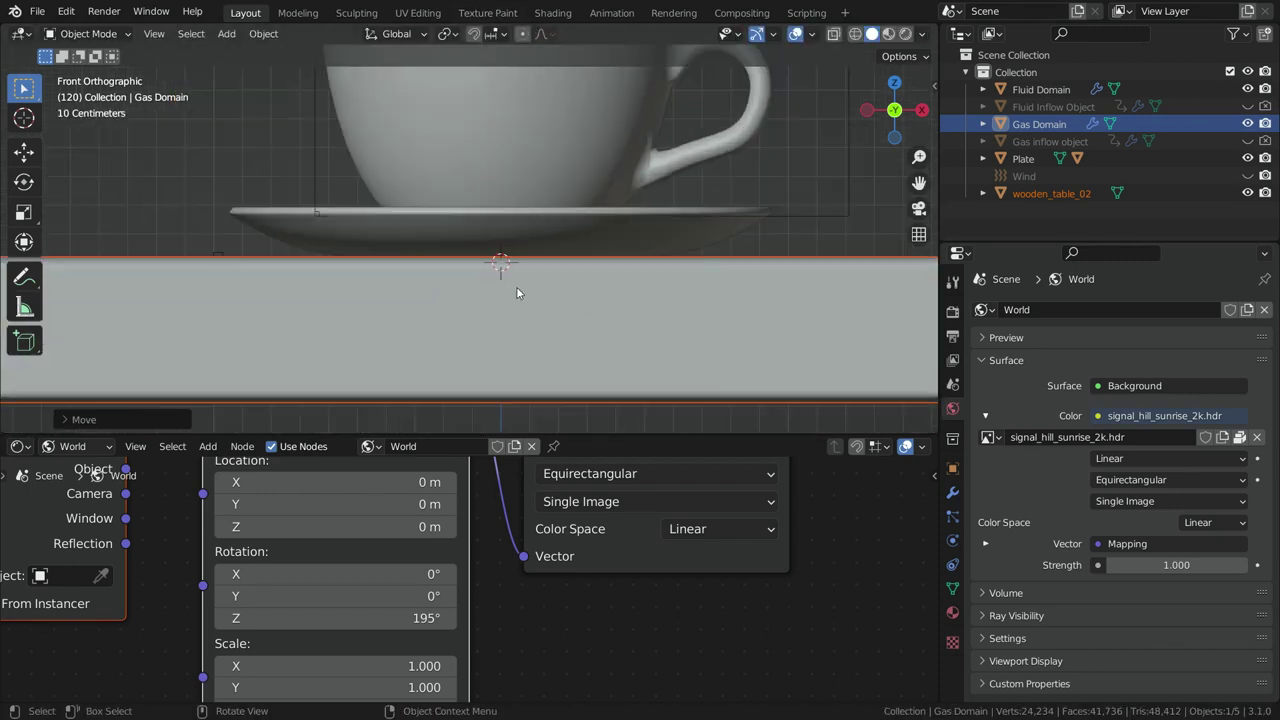
key(g)
key(z)
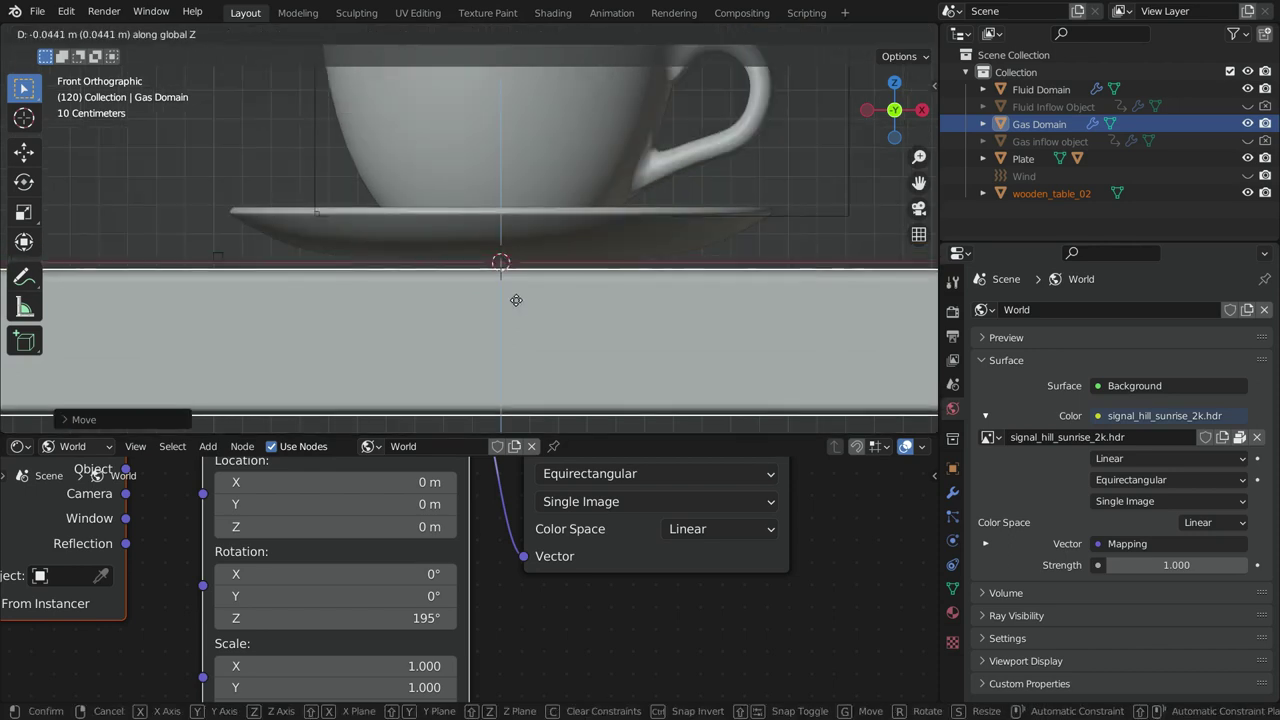
click(517, 292)
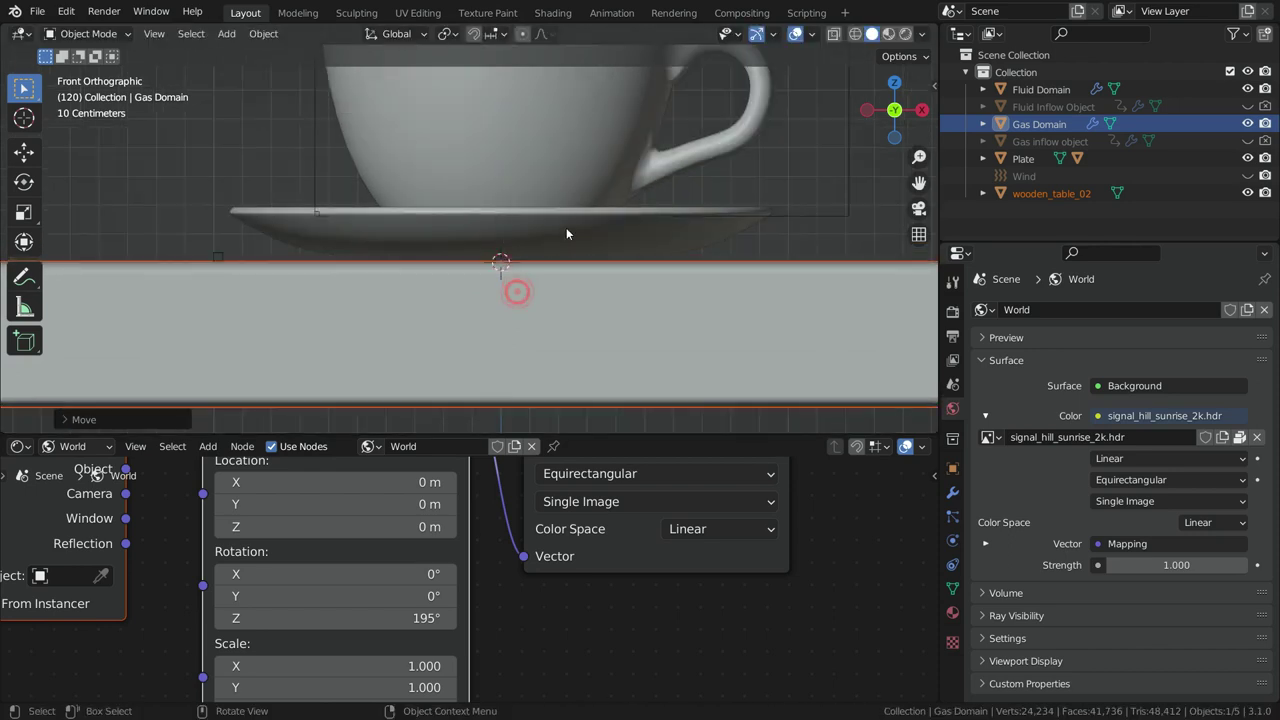
- Move the table along the Y axis so the cup stands nearer to the tabletop's front long edge
scroll(530, 280, down, 10)
middle_drag(547, 236, 702, 296)
key(g)
key(y)
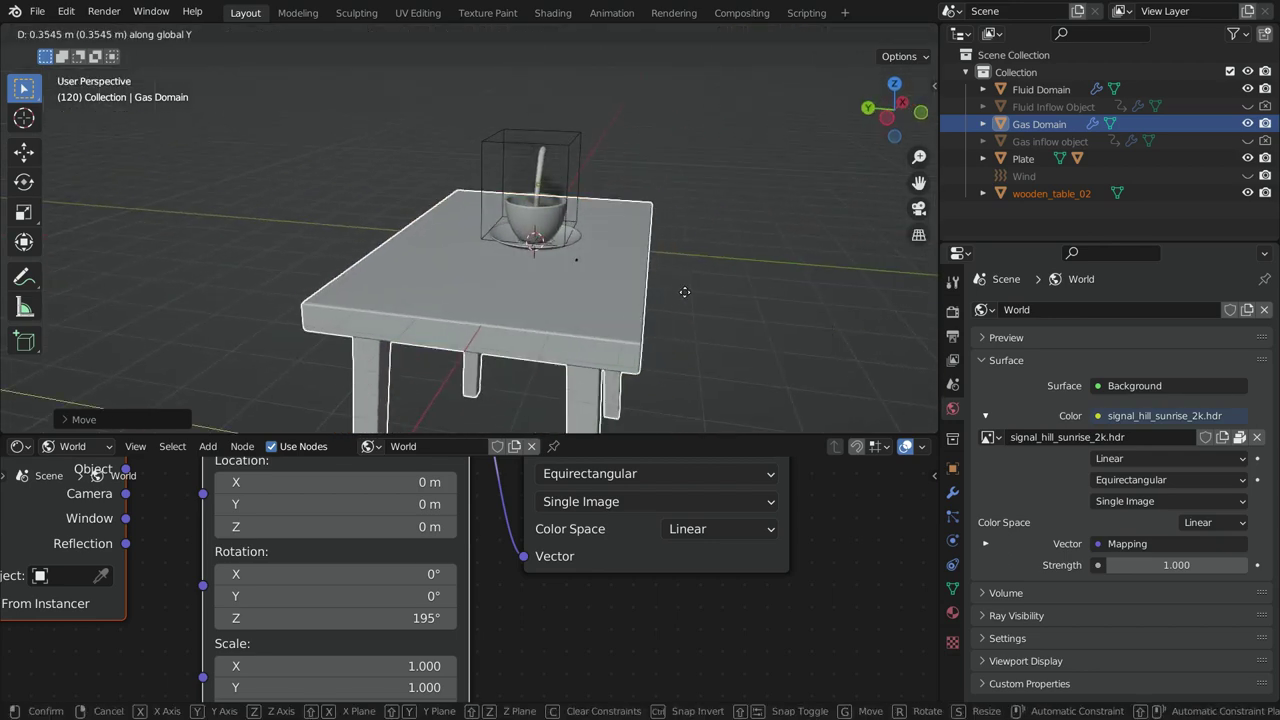
click(662, 281)
key(g)
key(y)
click(676, 280)
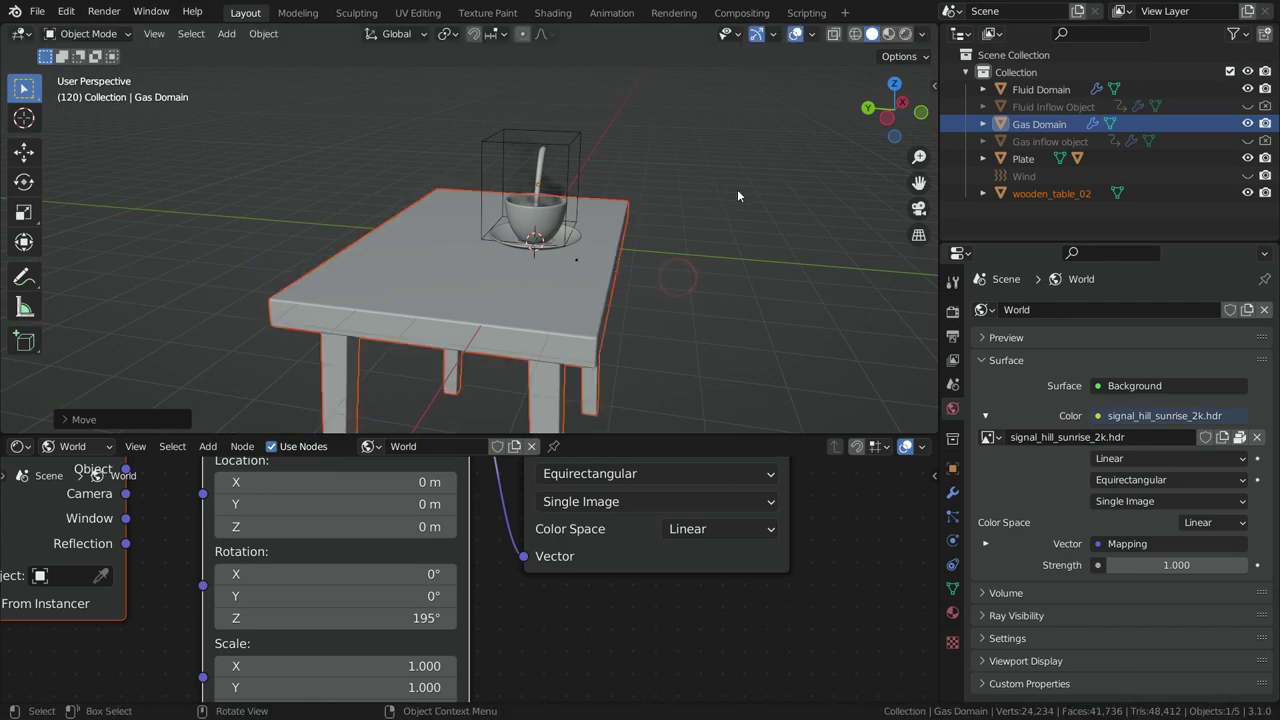
- Frame the cup on the table from the front in rendered shading, then add a camera aligned to that view
click(904, 34)
mouse_move(732, 226)
middle_down()
mouse_move(605, 261)
mouse_move(556, 240)
middle_up()
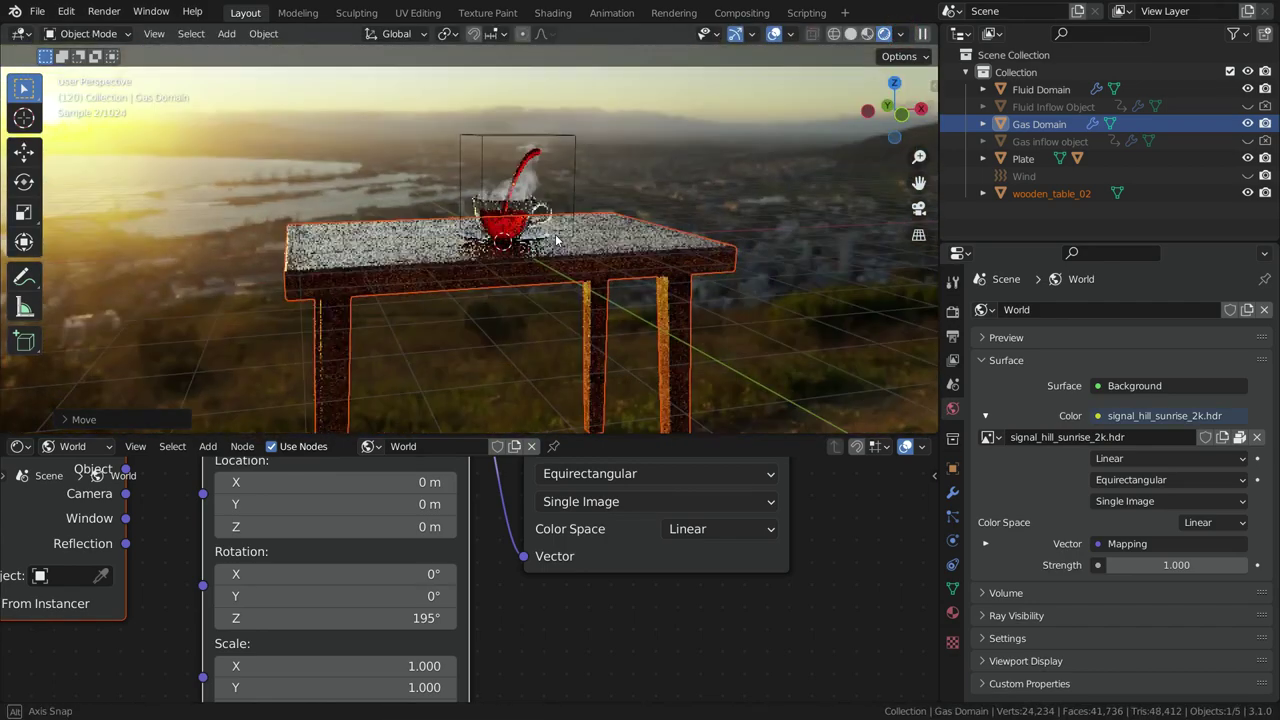
scroll(556, 240, up, 5)
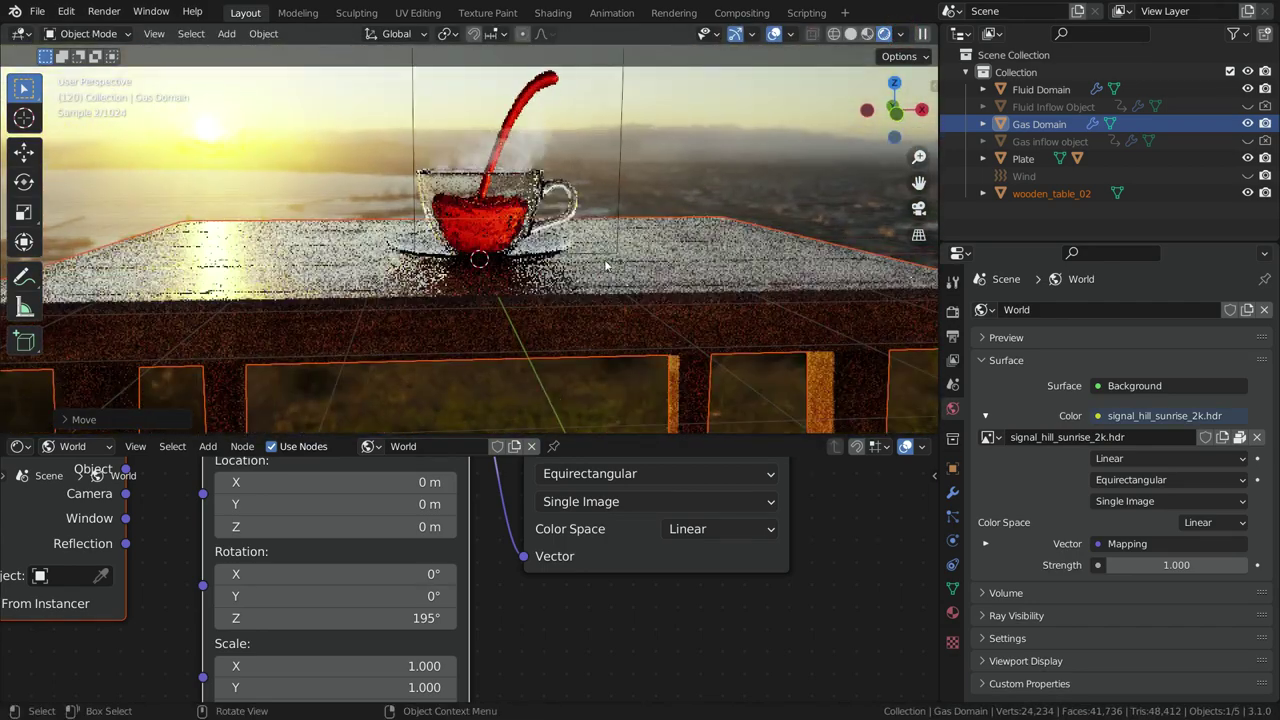
middle_drag(737, 239, 726, 248)
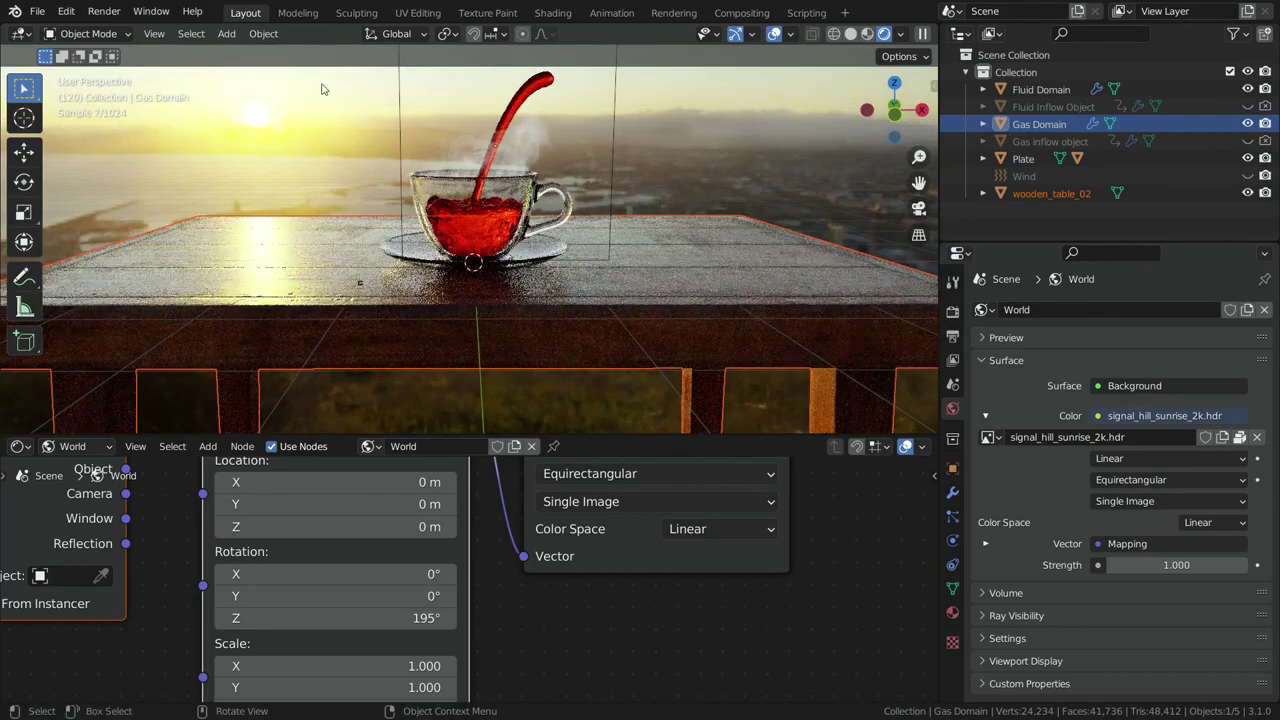
click(226, 34)
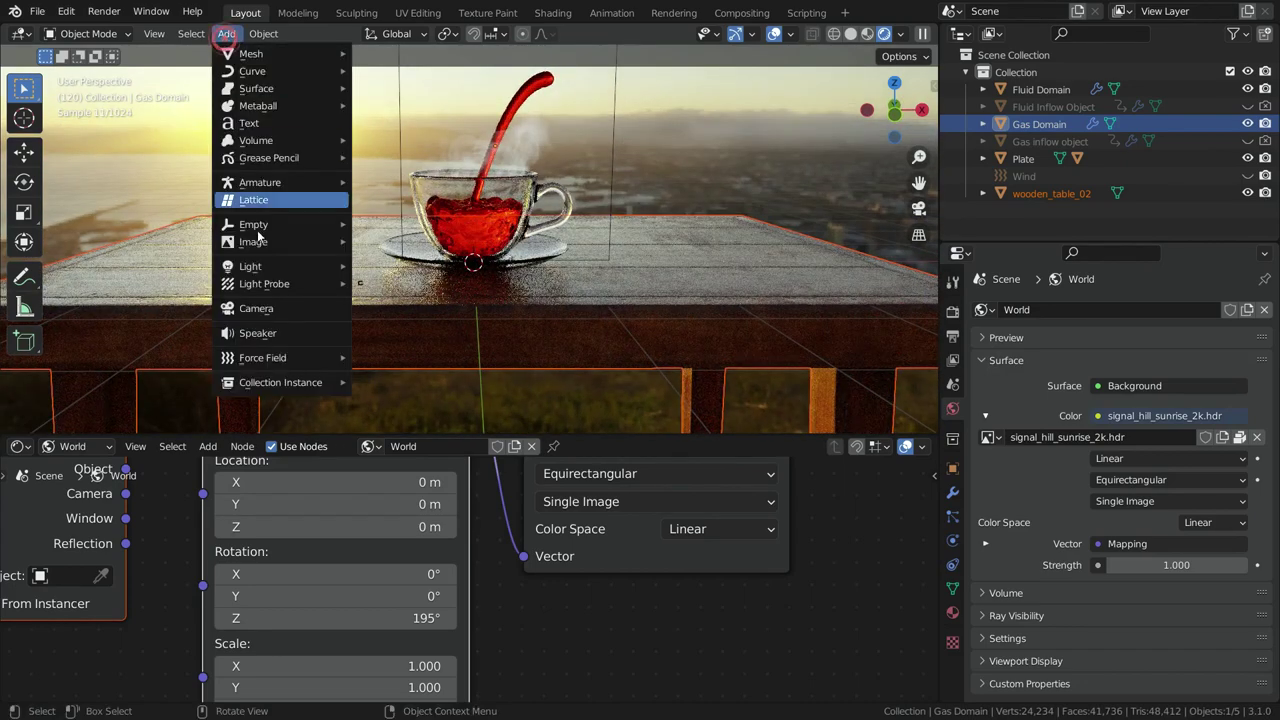
click(255, 309)
key(ctrl+alt+KP_0)
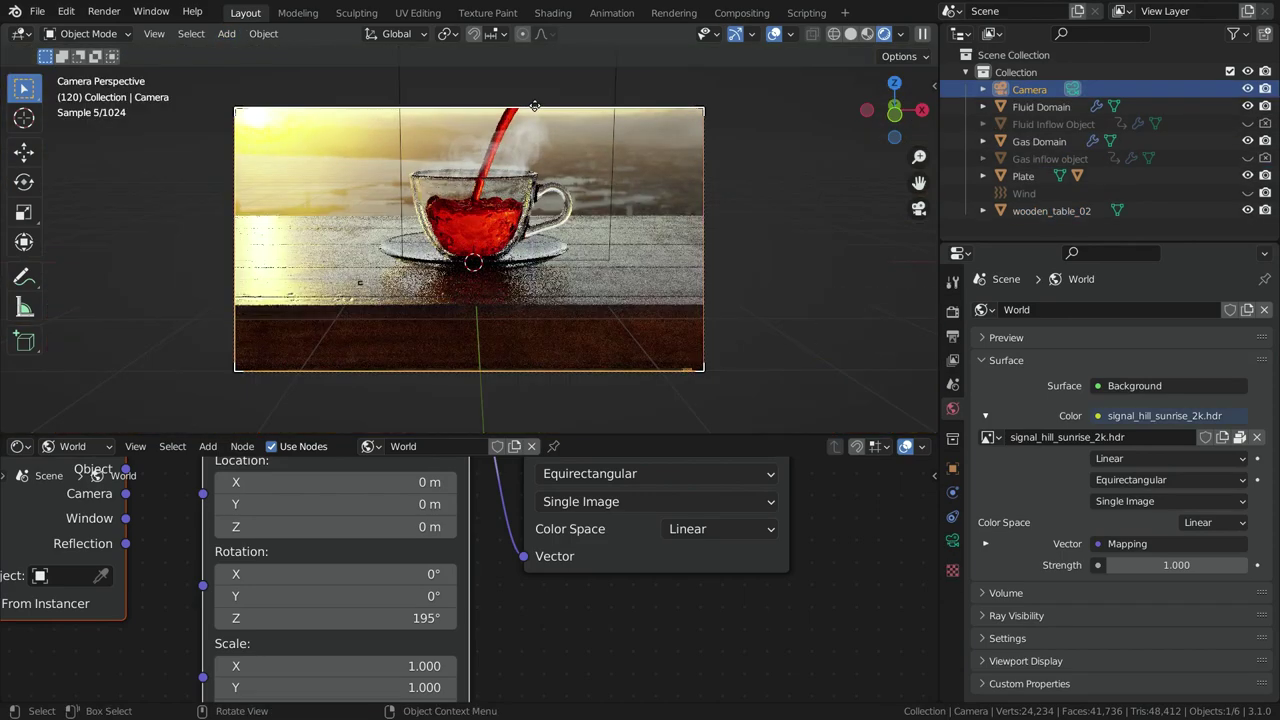
- Raise the camera about 0.33 m and move it about 0.76 m forward along its local Z axis to frame the cup closer
key(g)
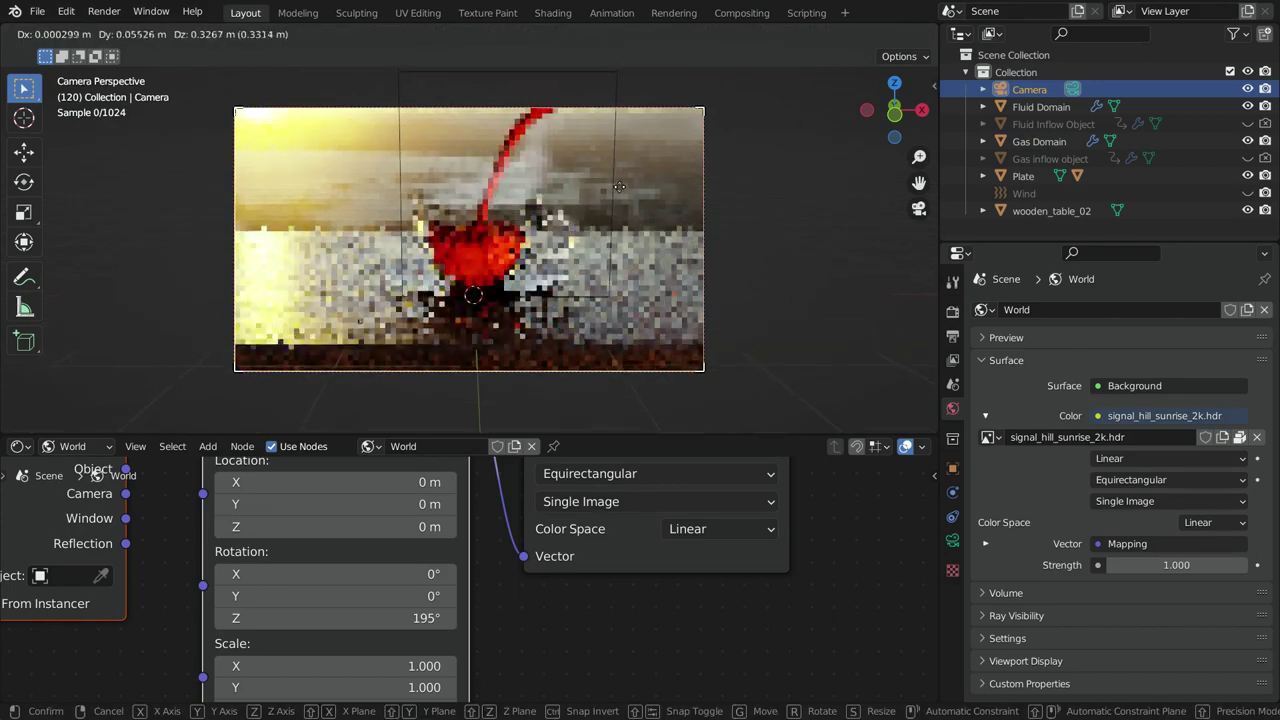
click(618, 188)
key(g)
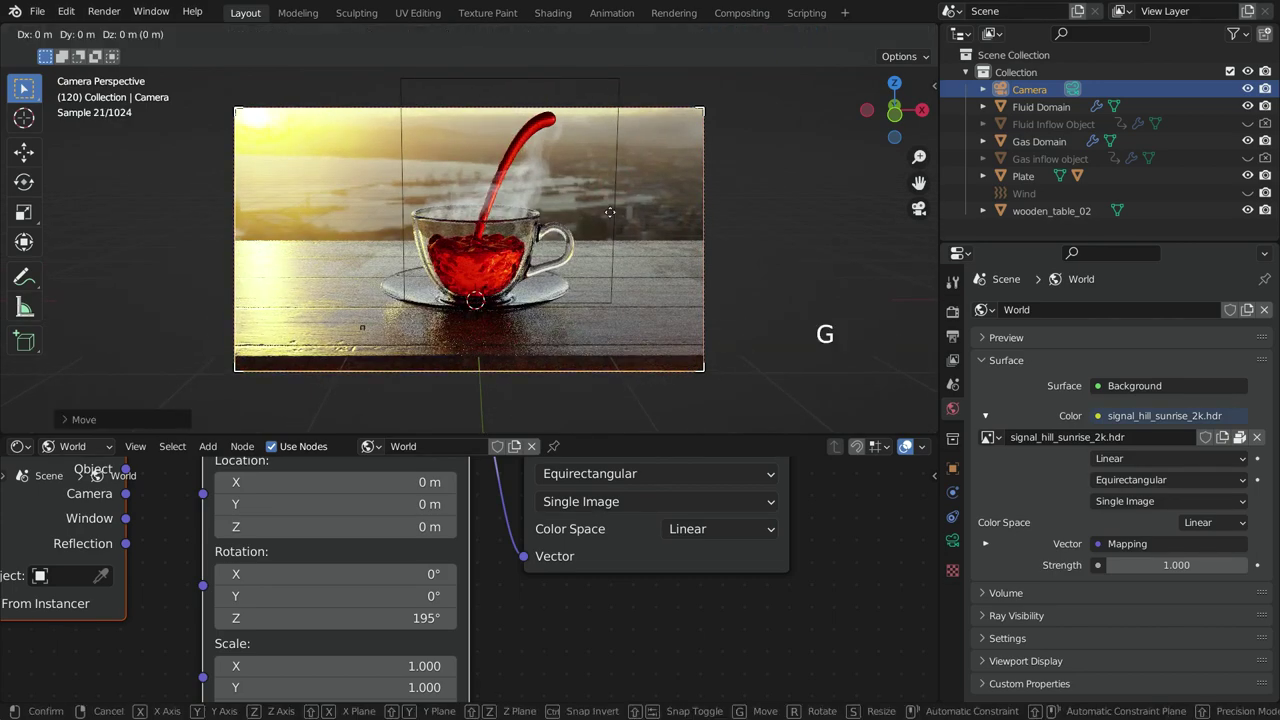
key(z)
key(z)
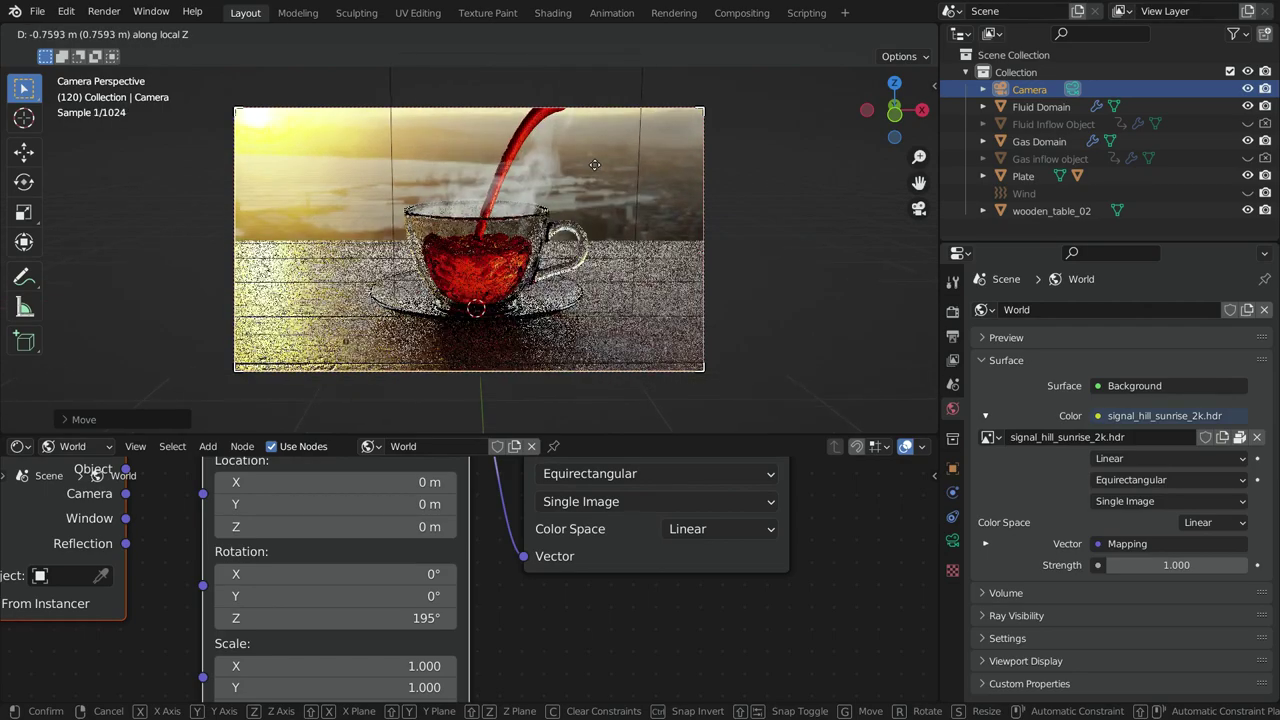
click(596, 166)
scroll(433, 216, up, 2)
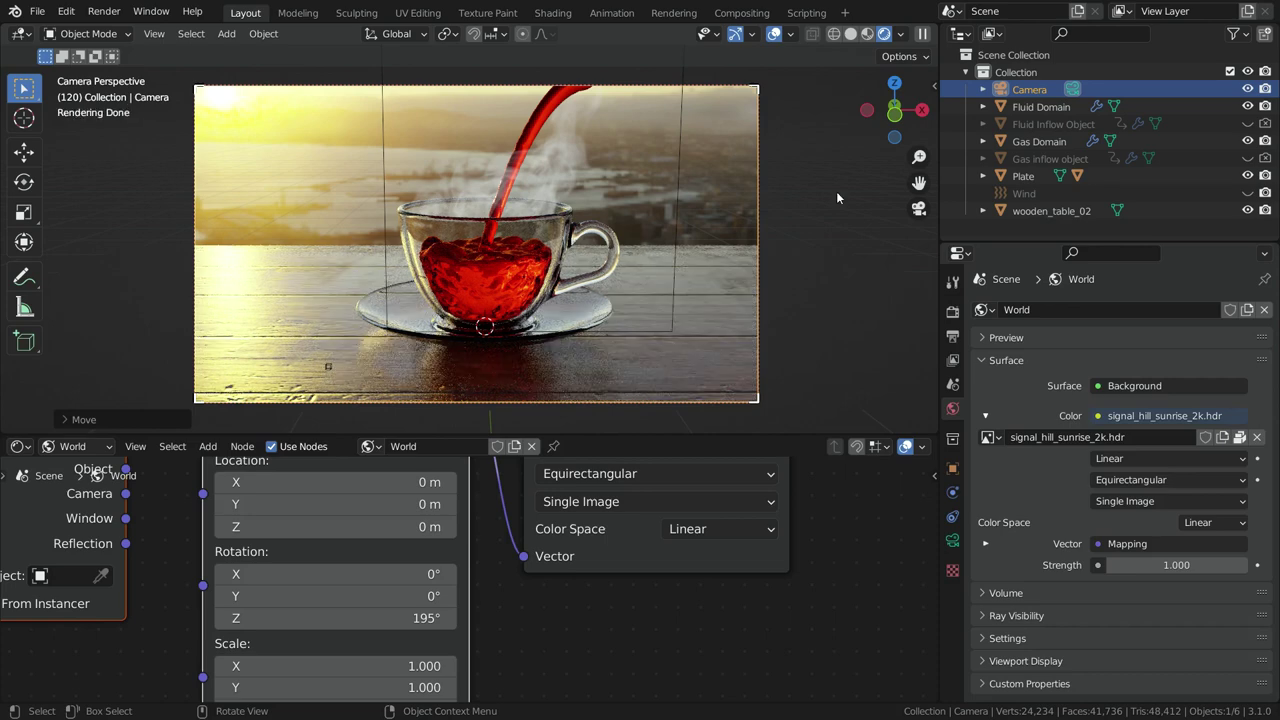
- Set the Cycles final render's maximum samples to 128
click(953, 316)
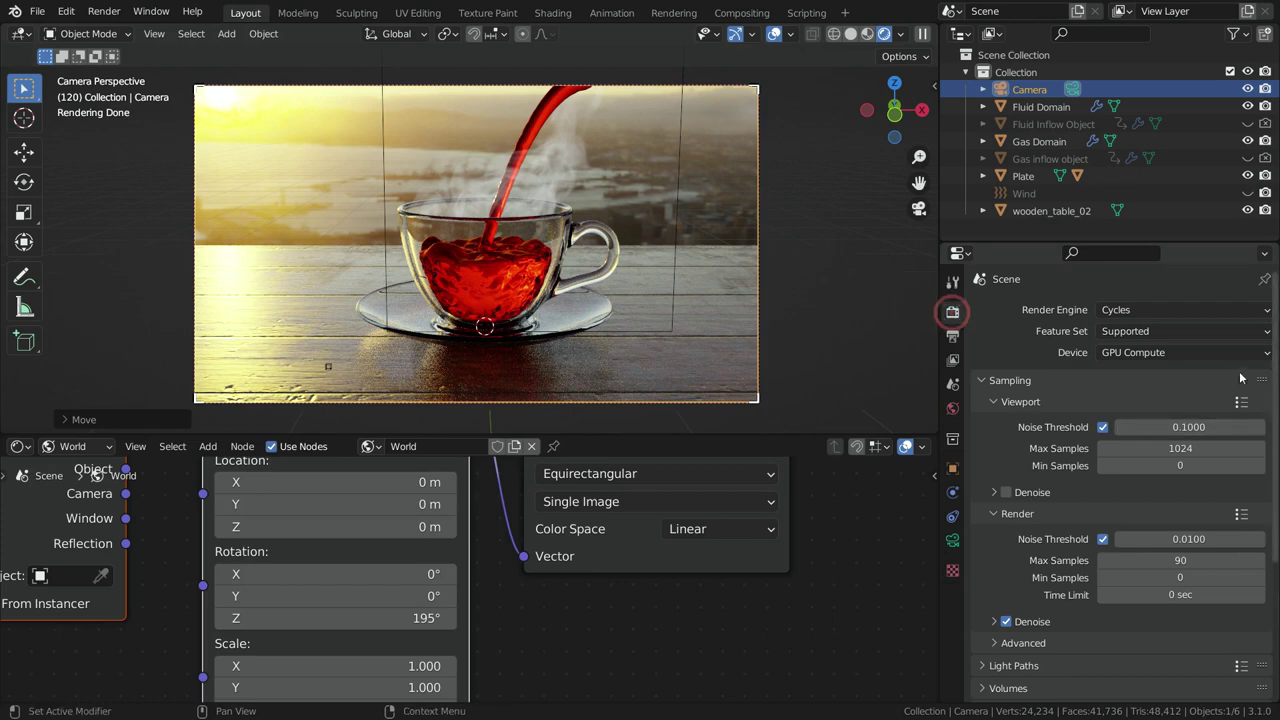
scroll(1098, 462, down, 2)
scroll(1098, 462, down, 2)
click(1180, 402)
text(12)
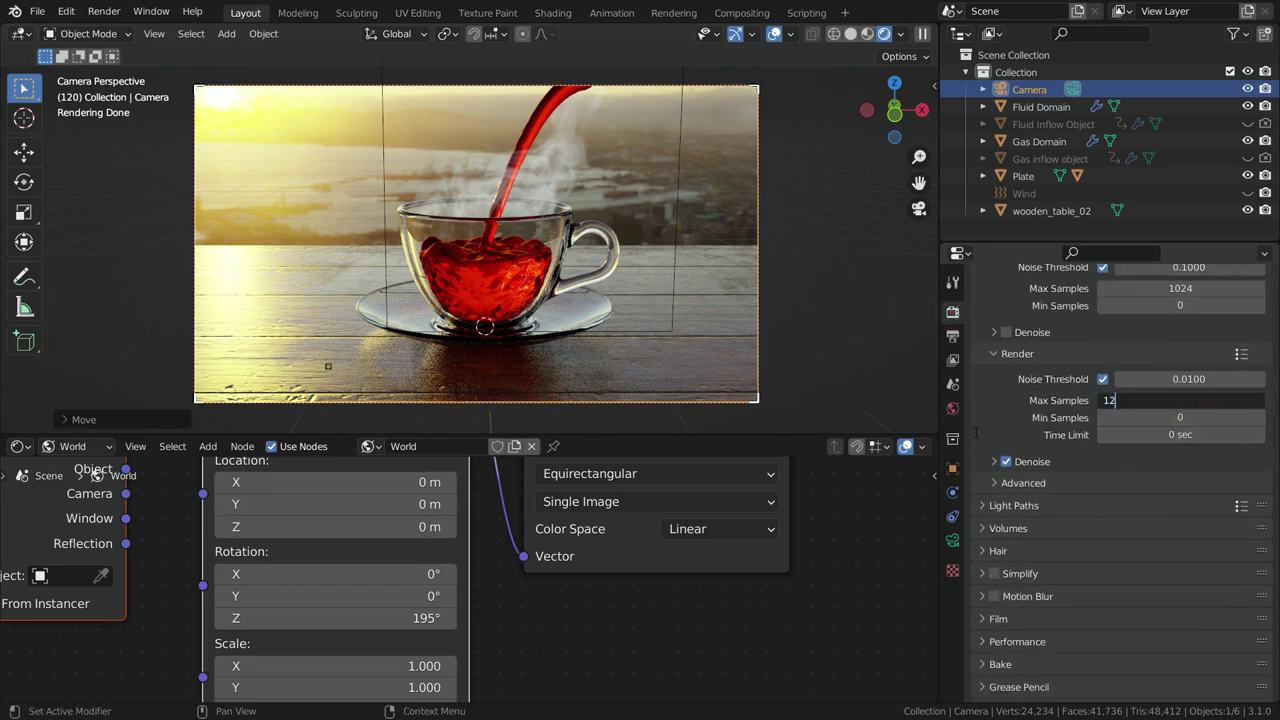
text(8)
key(Return)
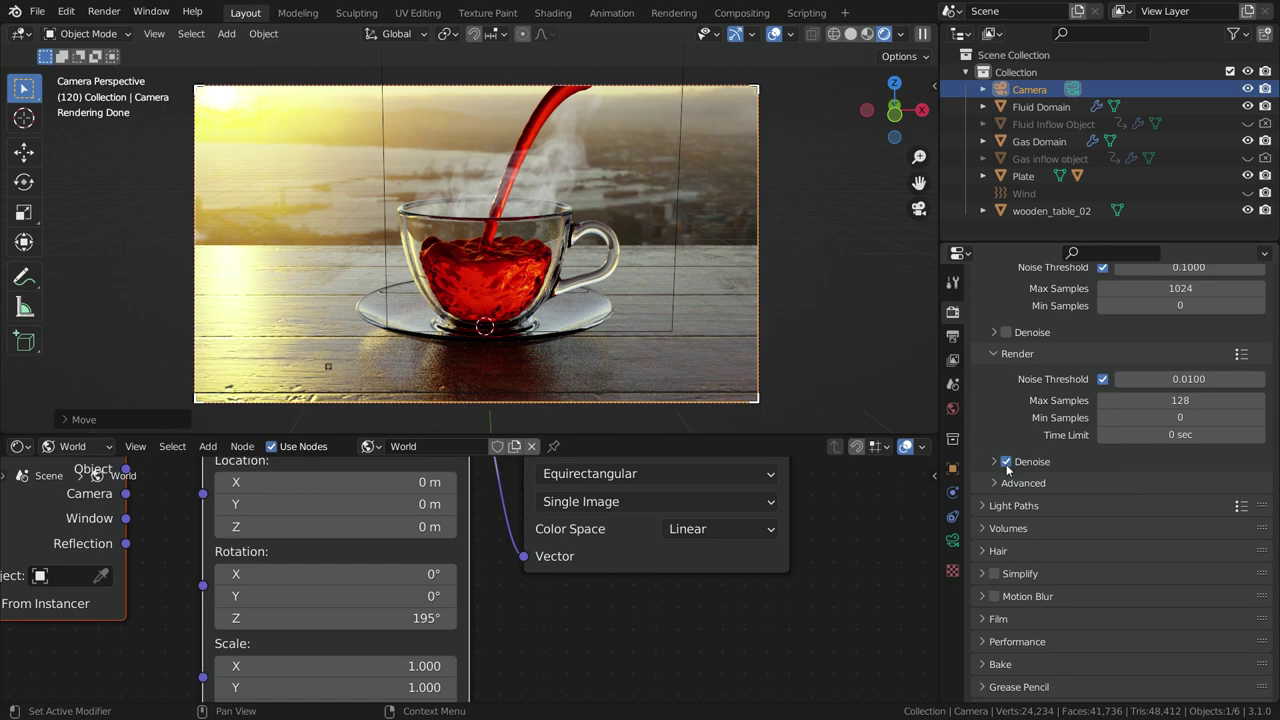
- Set the render output folder to the Desktop and render the current frame as a still image
click(953, 336)
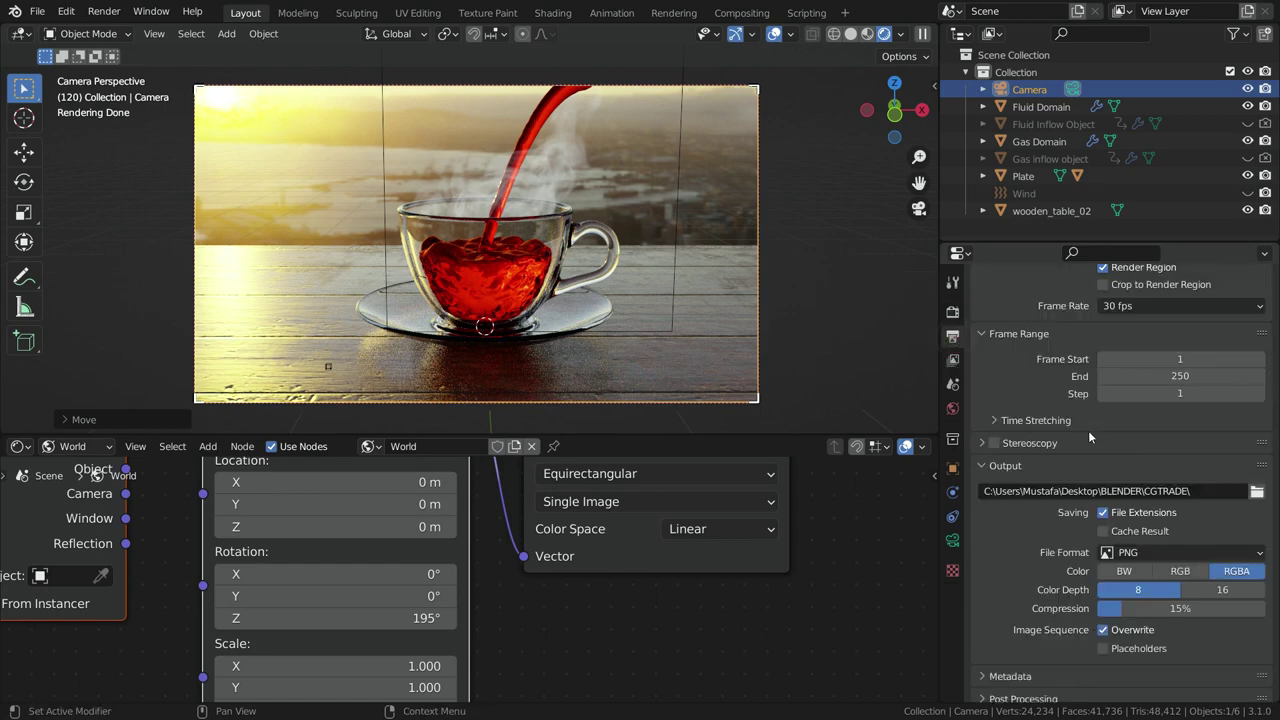
scroll(1082, 432, up, 5)
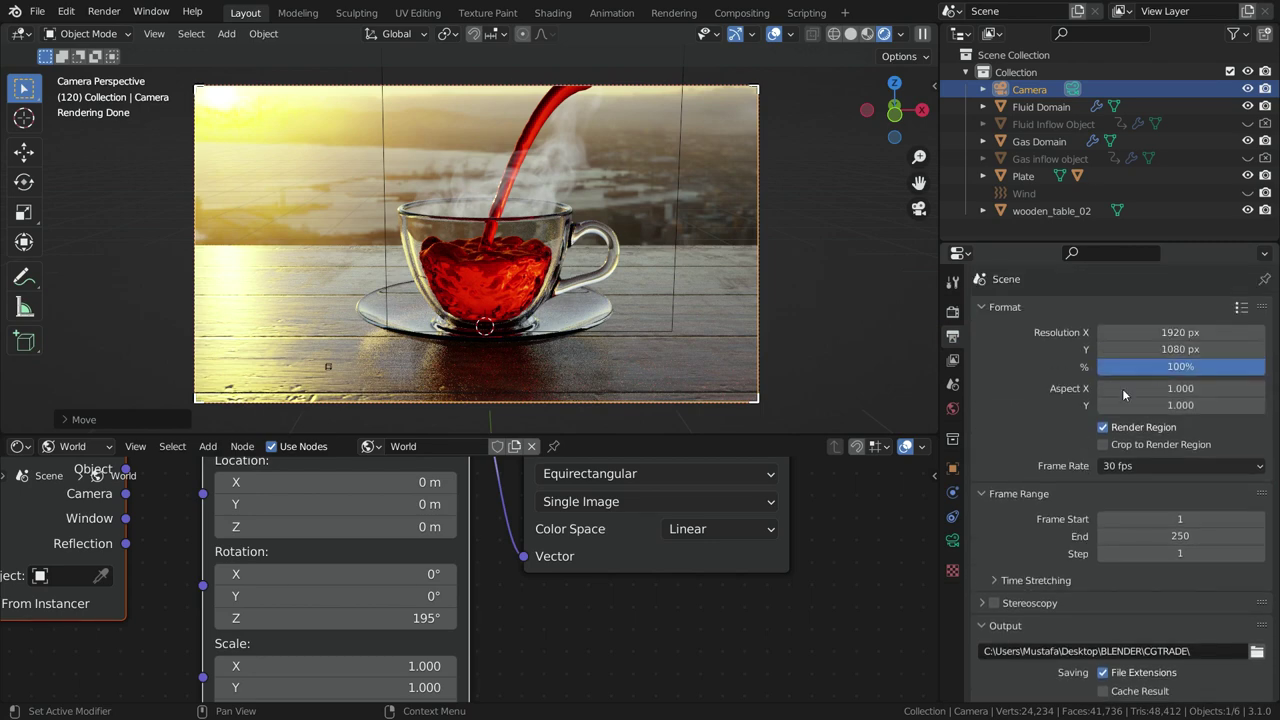
scroll(1062, 444, down, 4)
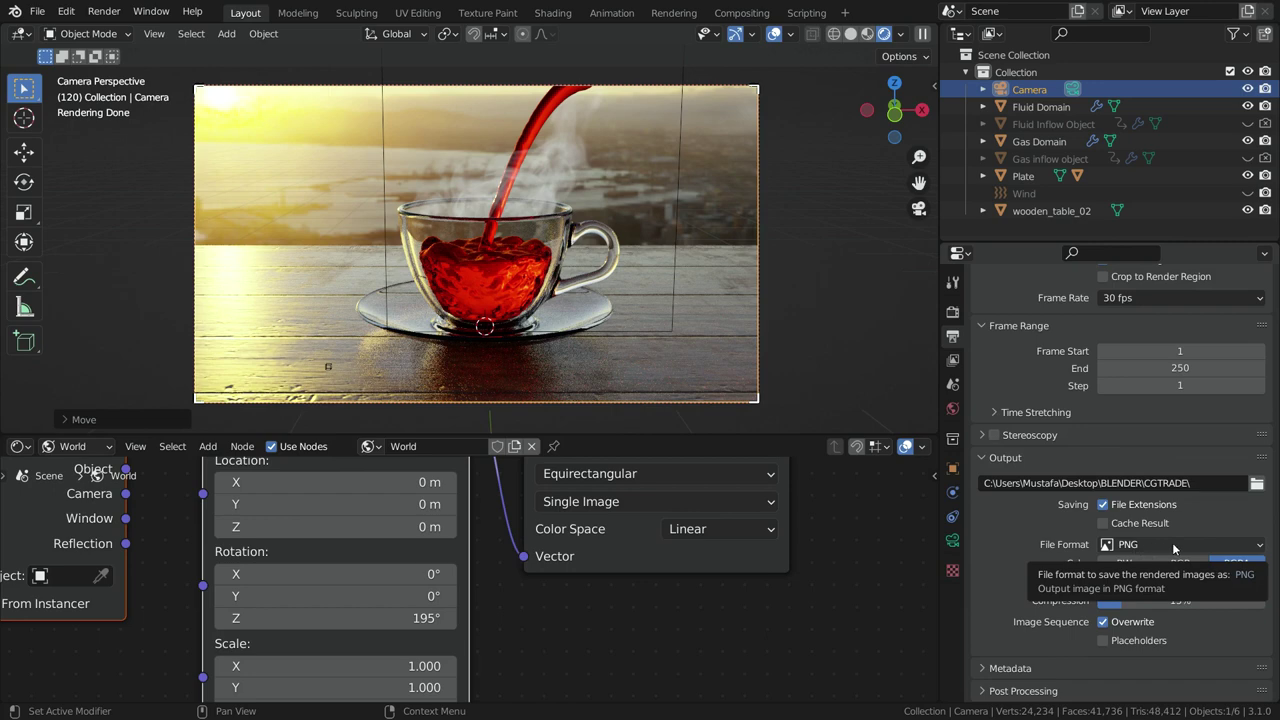
click(1256, 483)
click(472, 272)
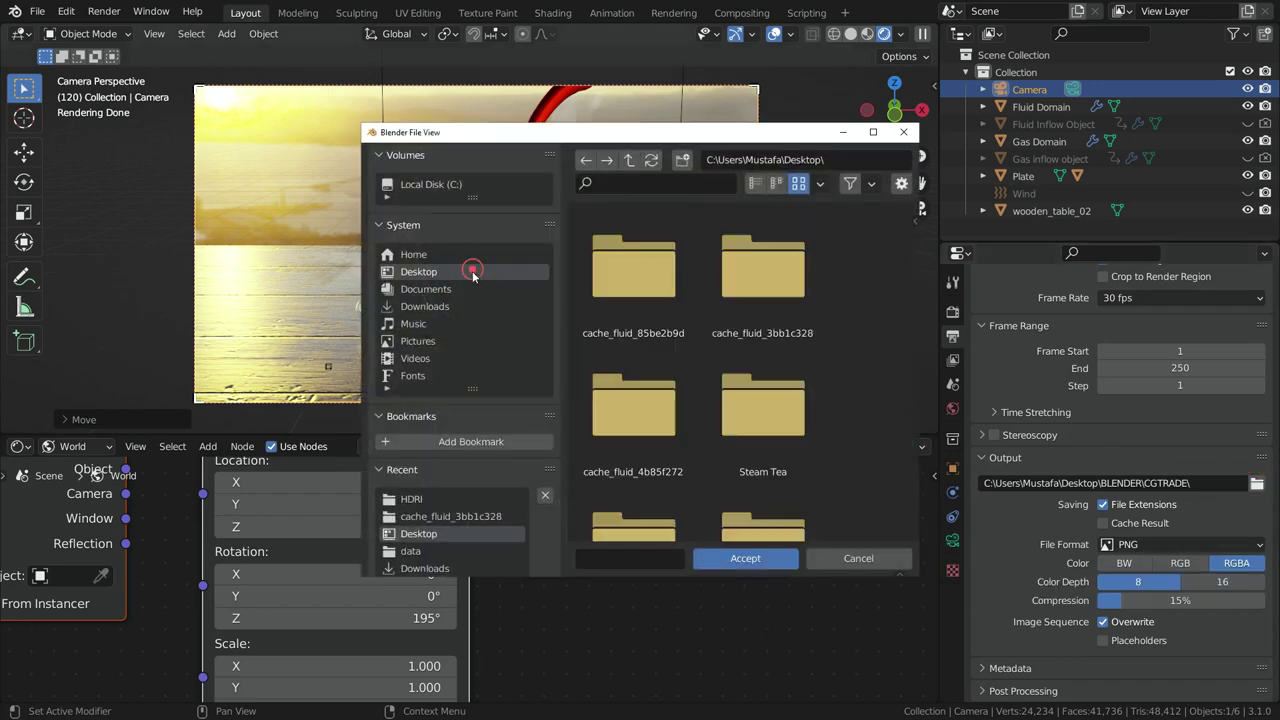
click(745, 558)
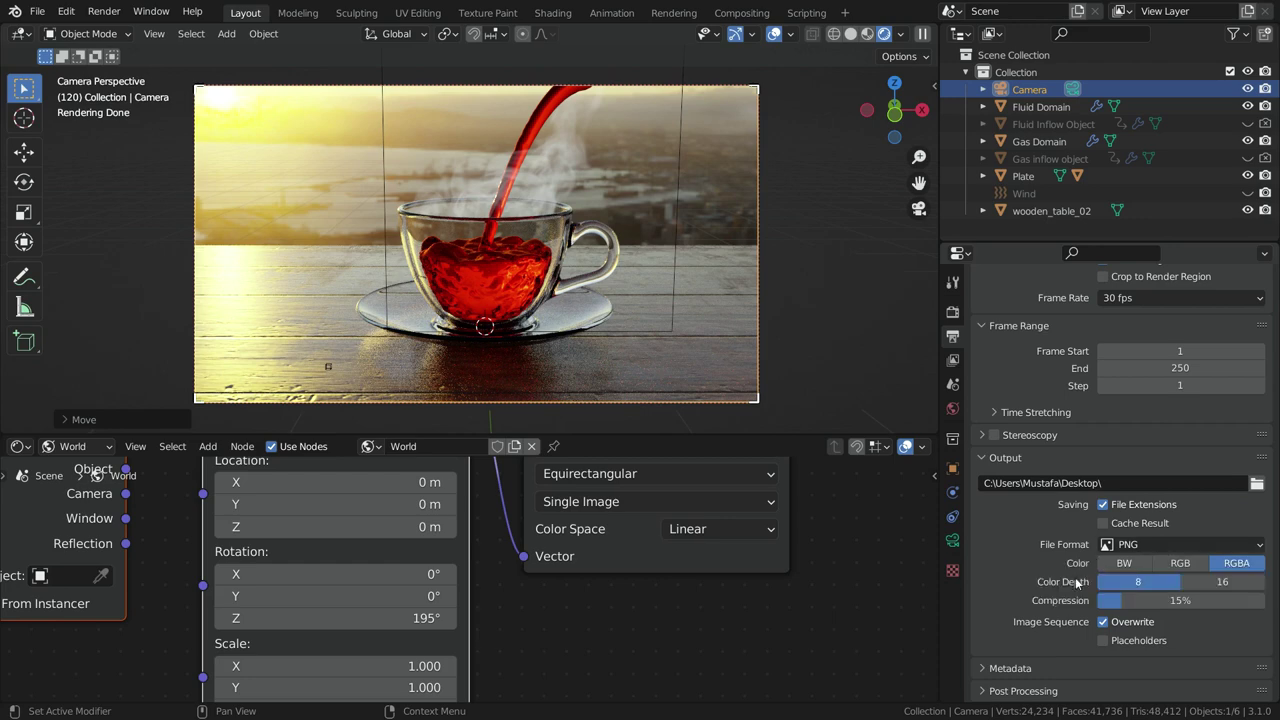
click(101, 12)
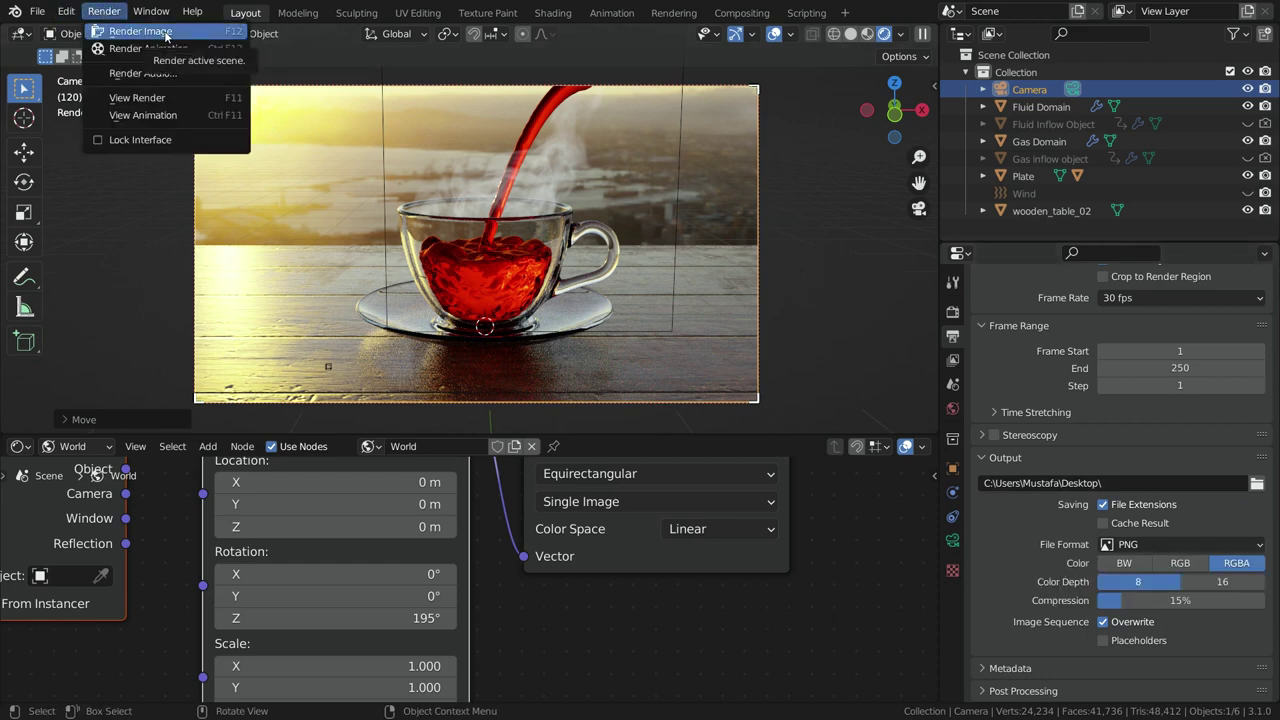
click(140, 31)
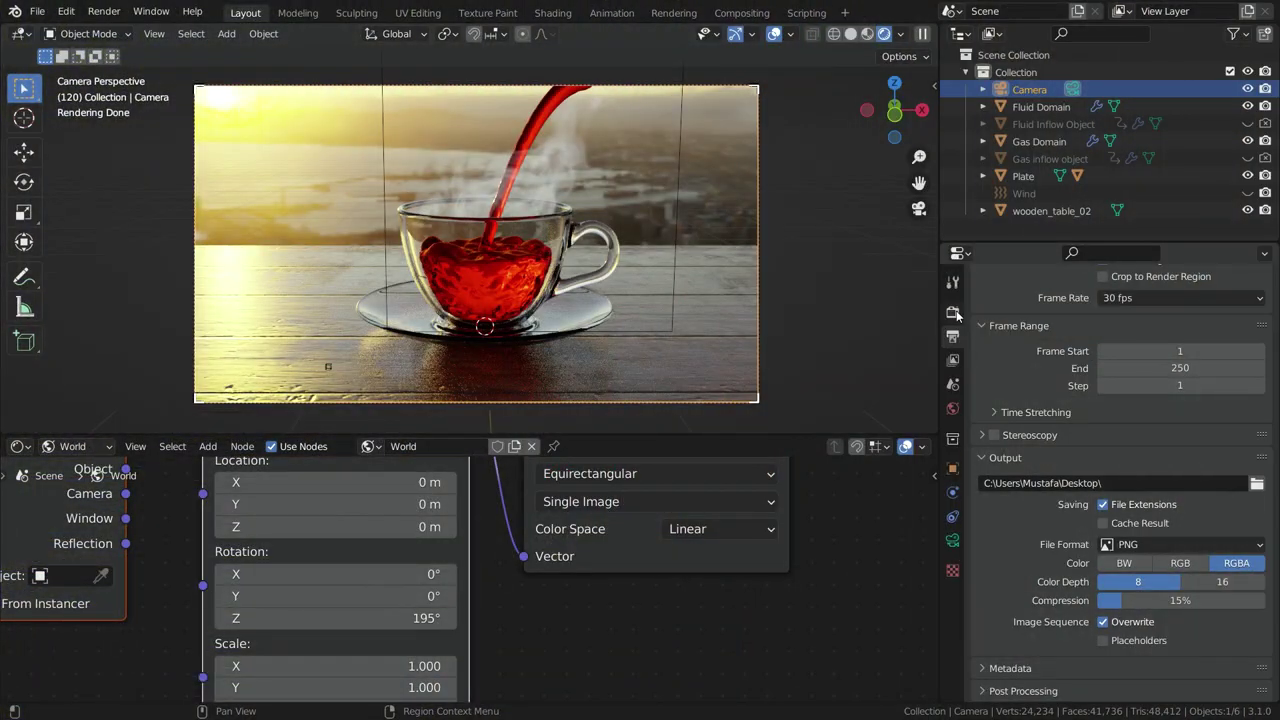
- Switch the scene's render engine from Cycles to Eevee
click(953, 311)
scroll(1150, 350, up, 5)
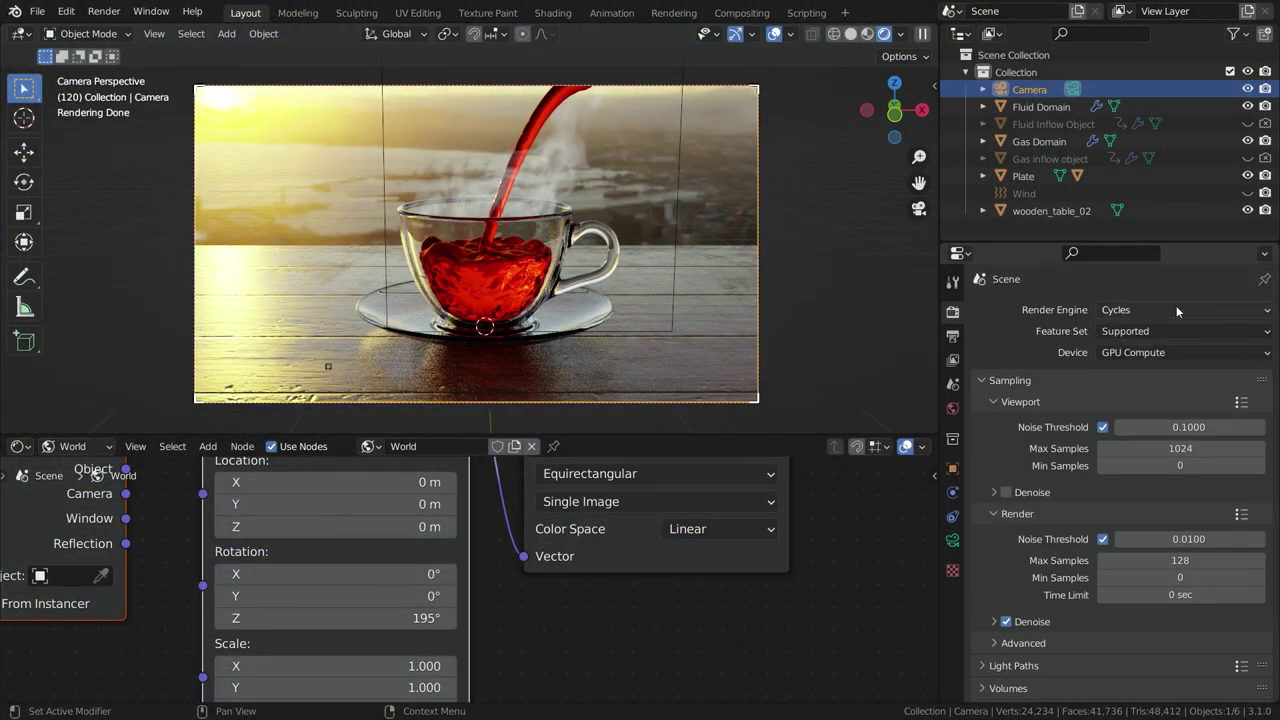
click(1177, 309)
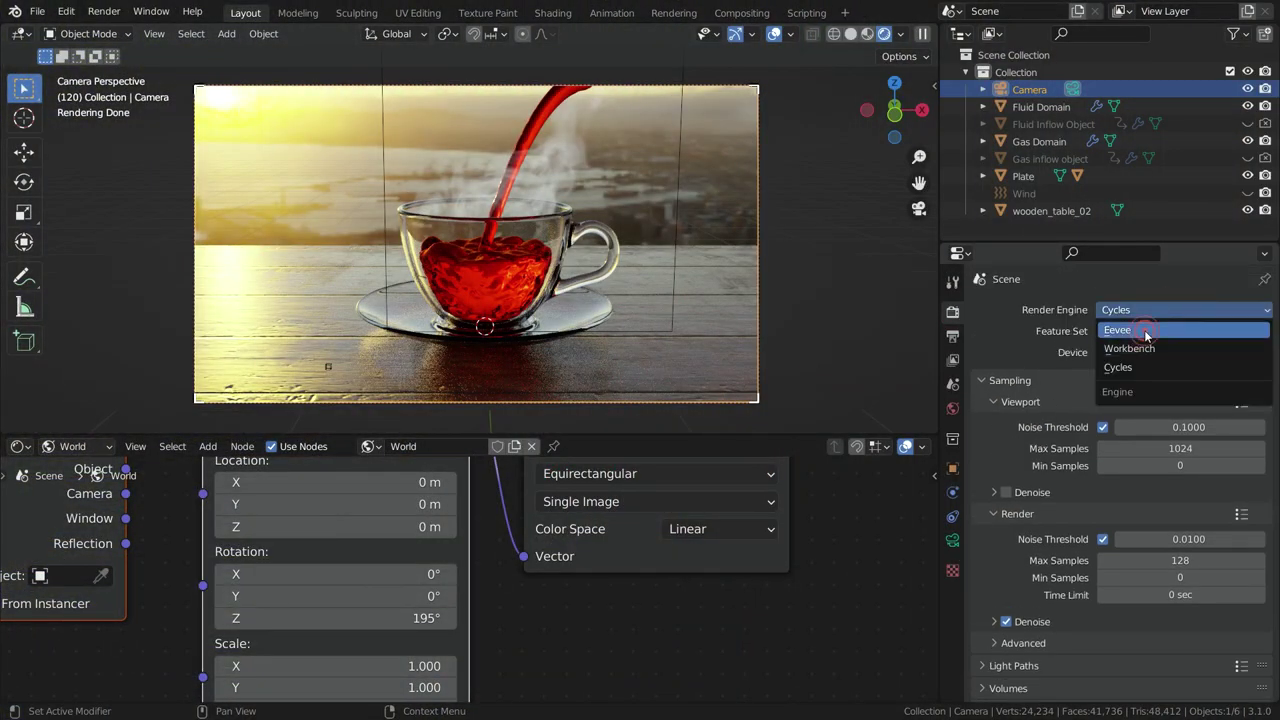
click(1145, 334)
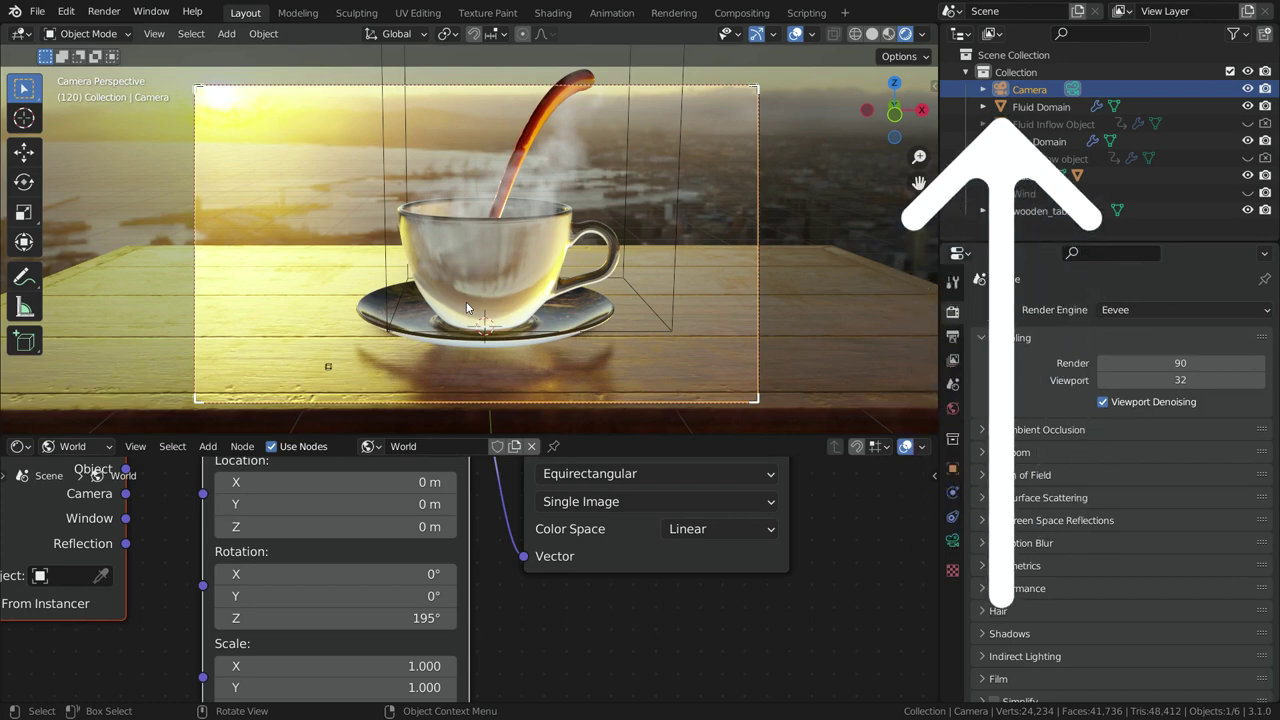
- Enable Eevee's Screen Space Reflections together with its Refraction option
scroll(1023, 489, down, 3)
click(1021, 443)
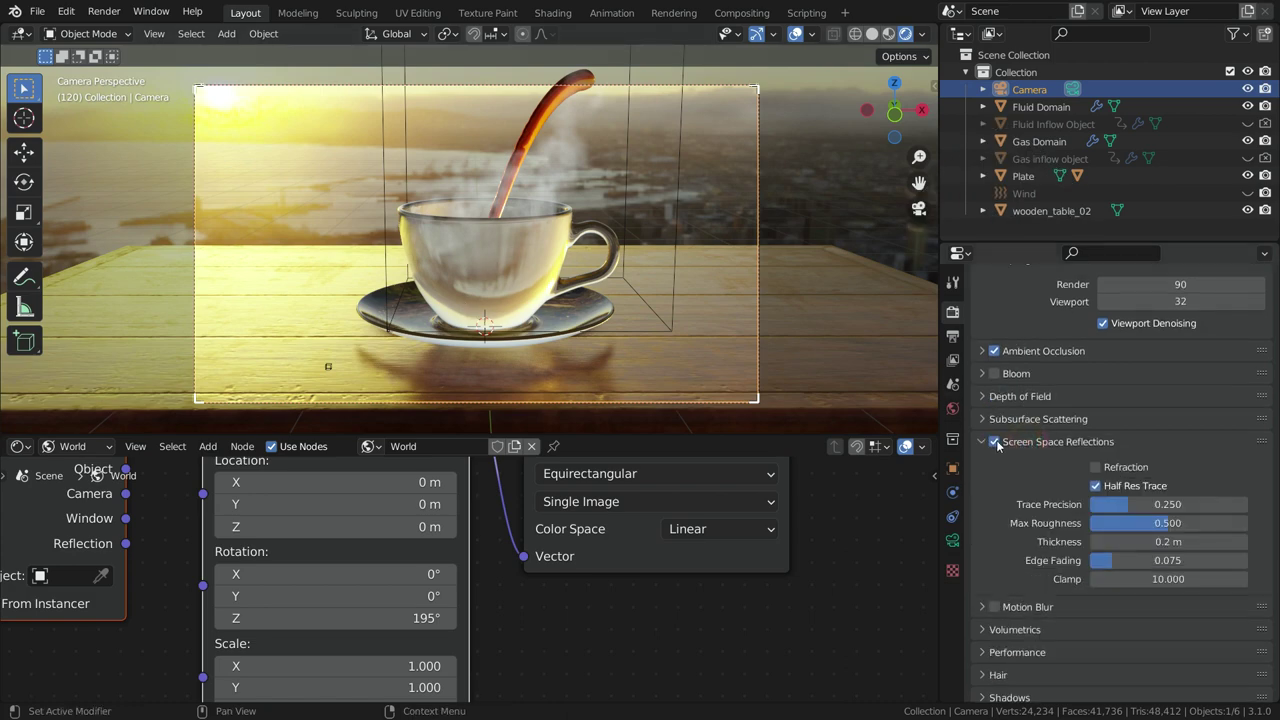
click(1096, 467)
- Set the cup's Glass material to Alpha Hashed blend mode and enable Screen Space Refraction for it
click(482, 235)
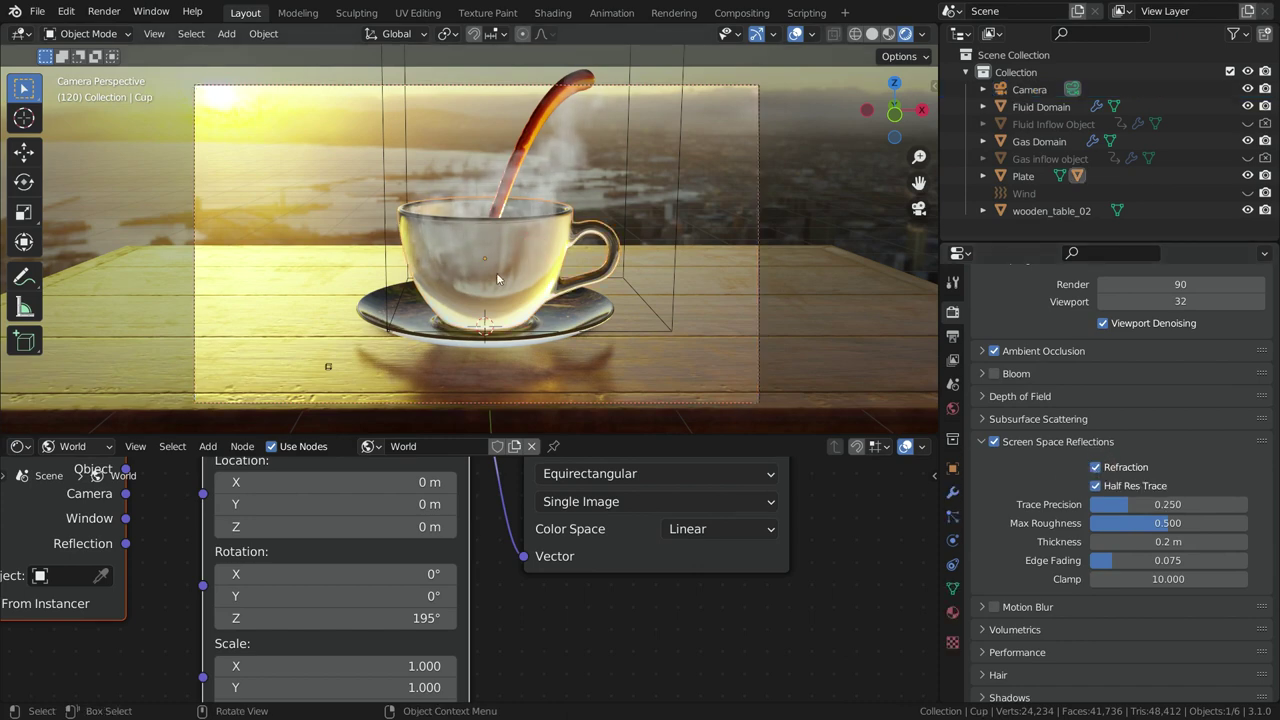
click(952, 612)
scroll(1044, 461, down, 3)
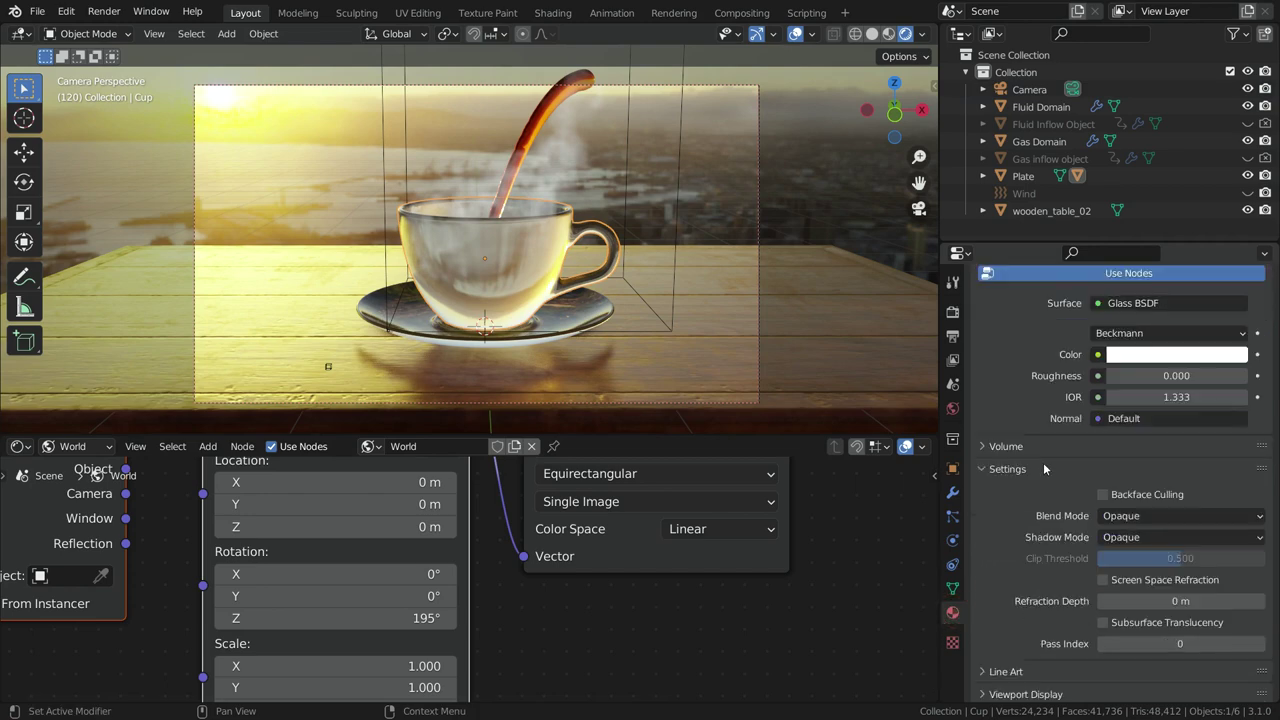
click(1171, 488)
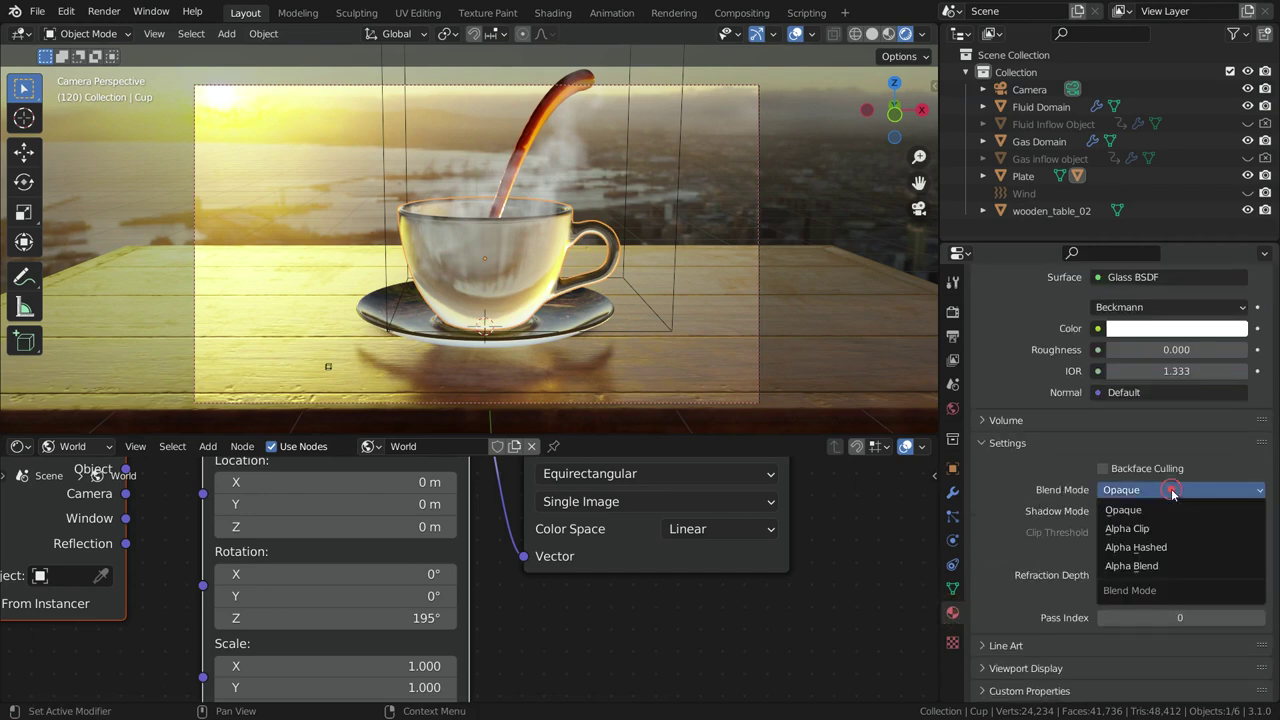
click(1148, 549)
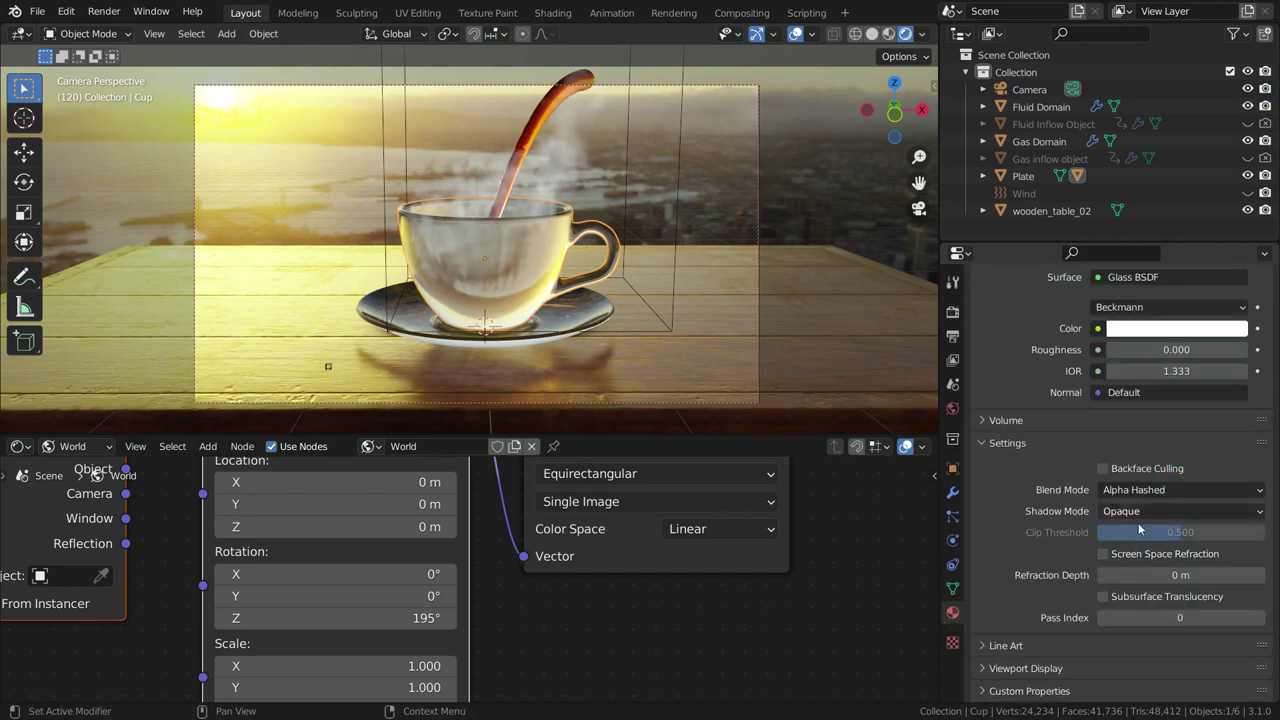
click(1104, 554)
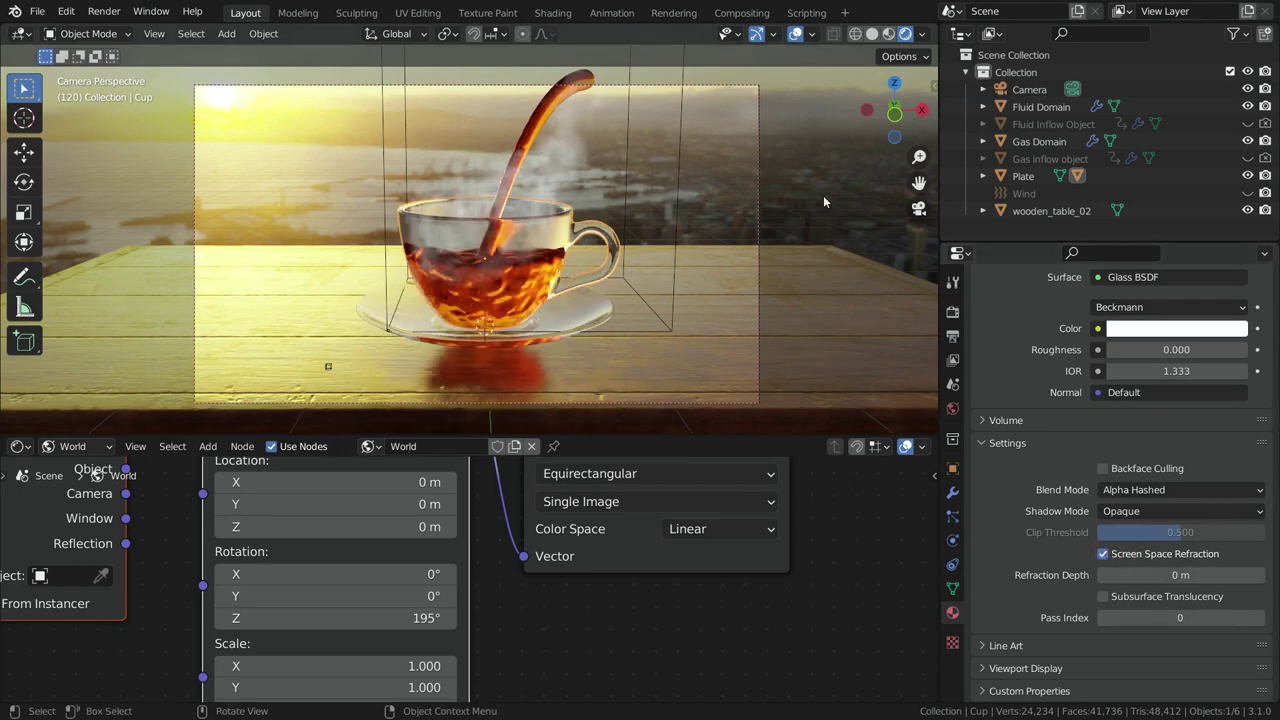
- Show the cup's object material in the shader editor and add a Transparent BSDF node above the Glass BSDF
scroll(16, 463, down, 4)
click(72, 447)
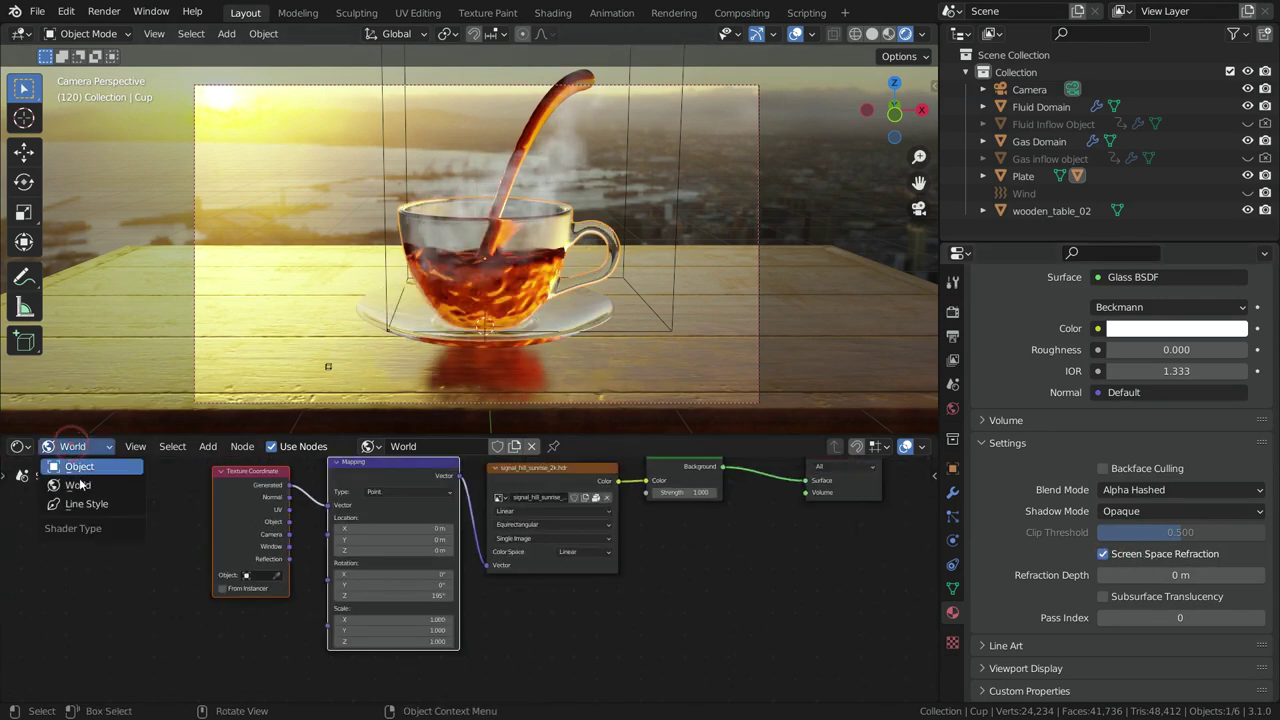
click(79, 467)
scroll(489, 513, up, 4)
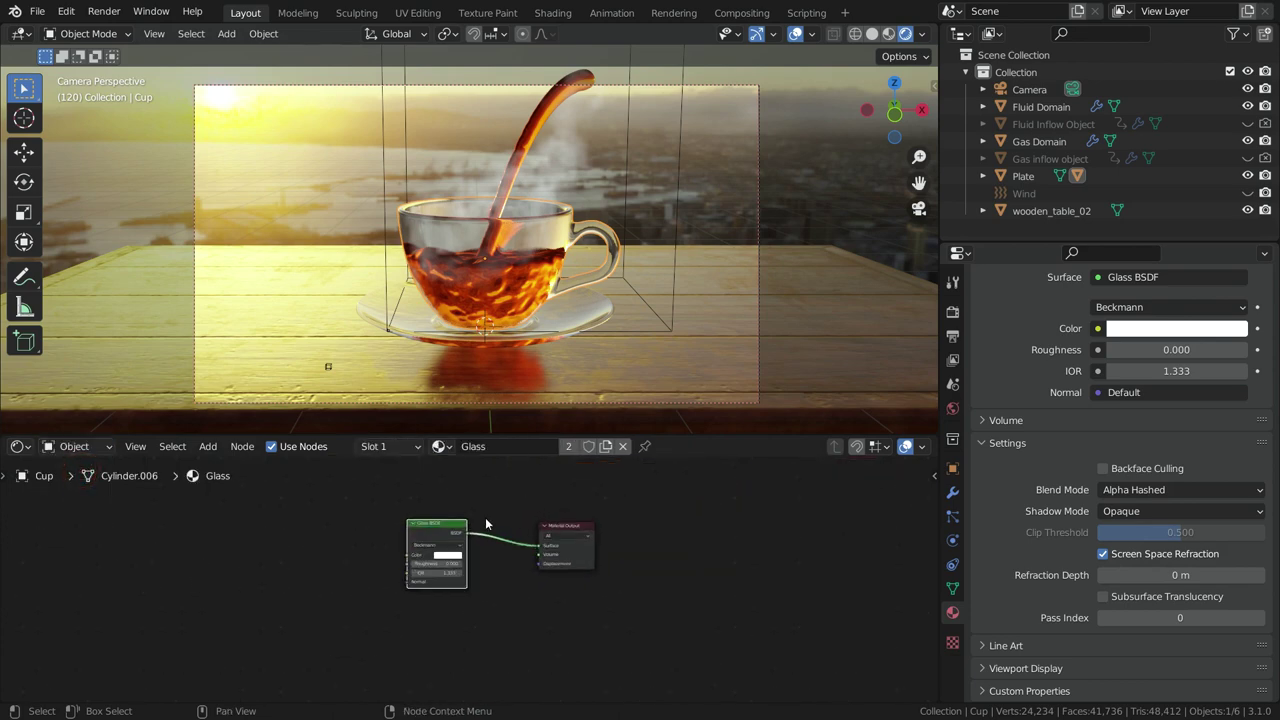
middle_drag(491, 519, 496, 609)
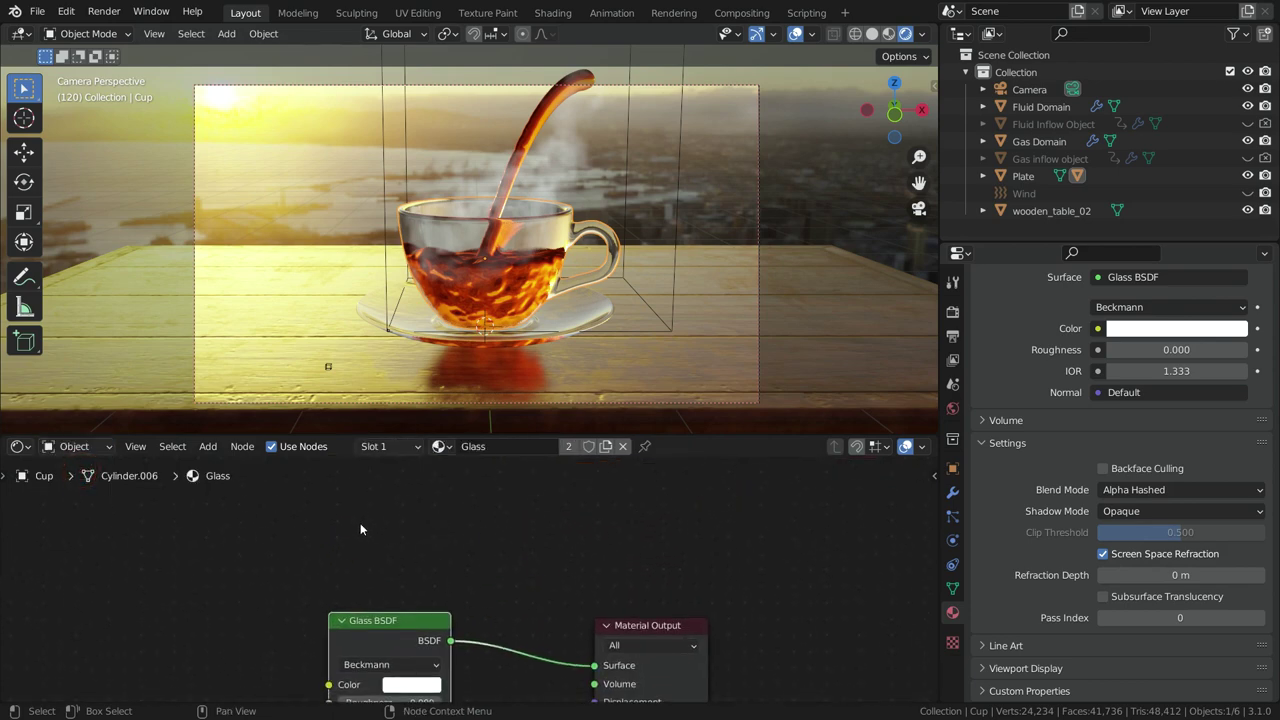
key(shift+a)
mouse_move(330, 579)
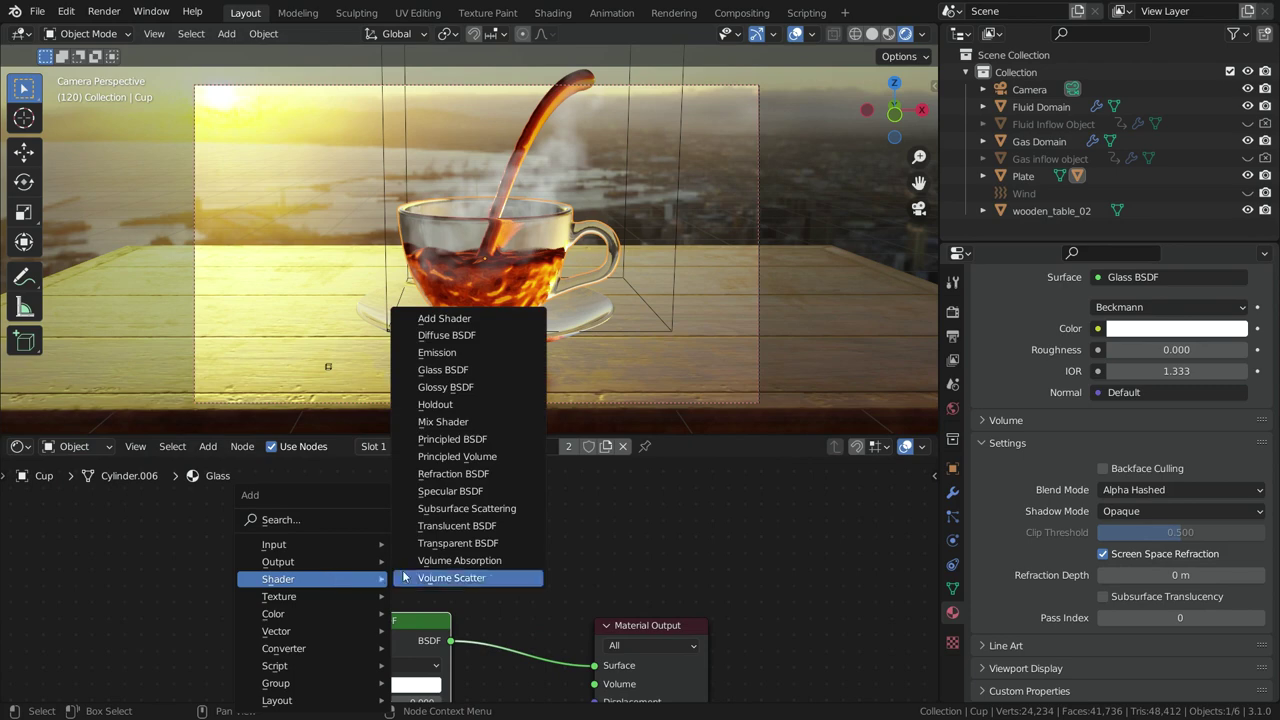
click(480, 548)
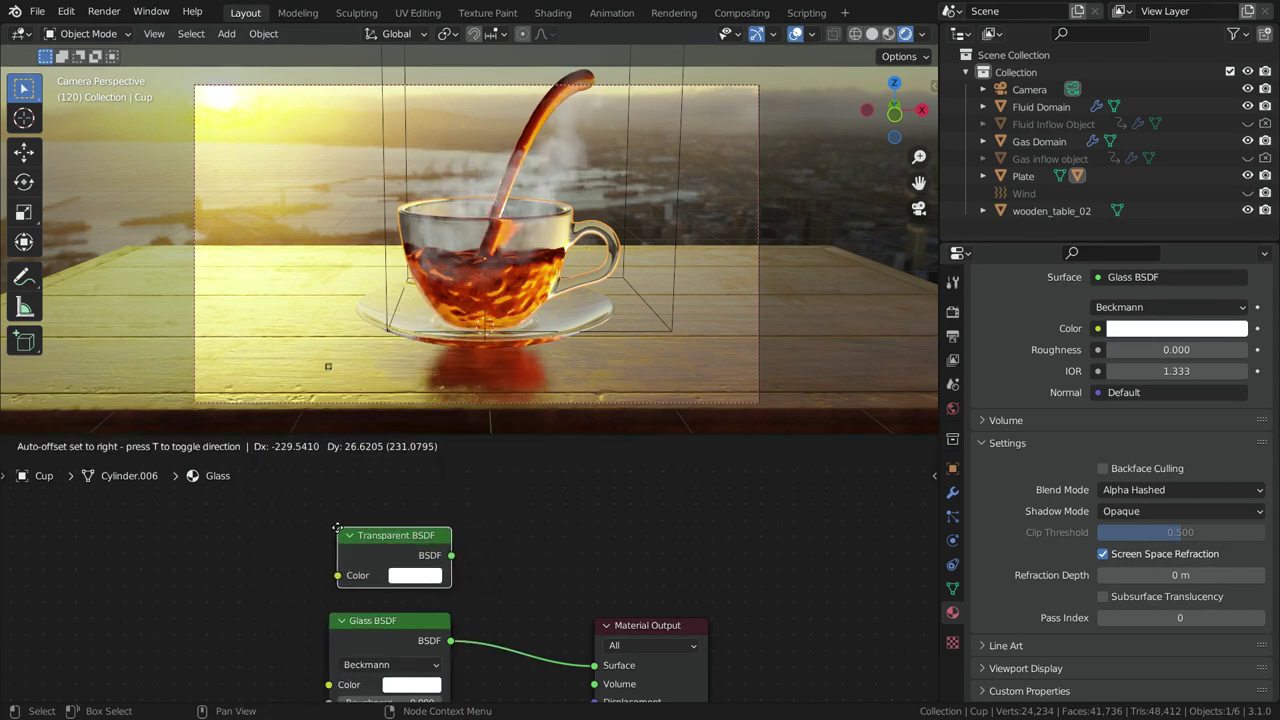
click(382, 537)
scroll(536, 526, down, 2)
scroll(518, 546, up, 3)
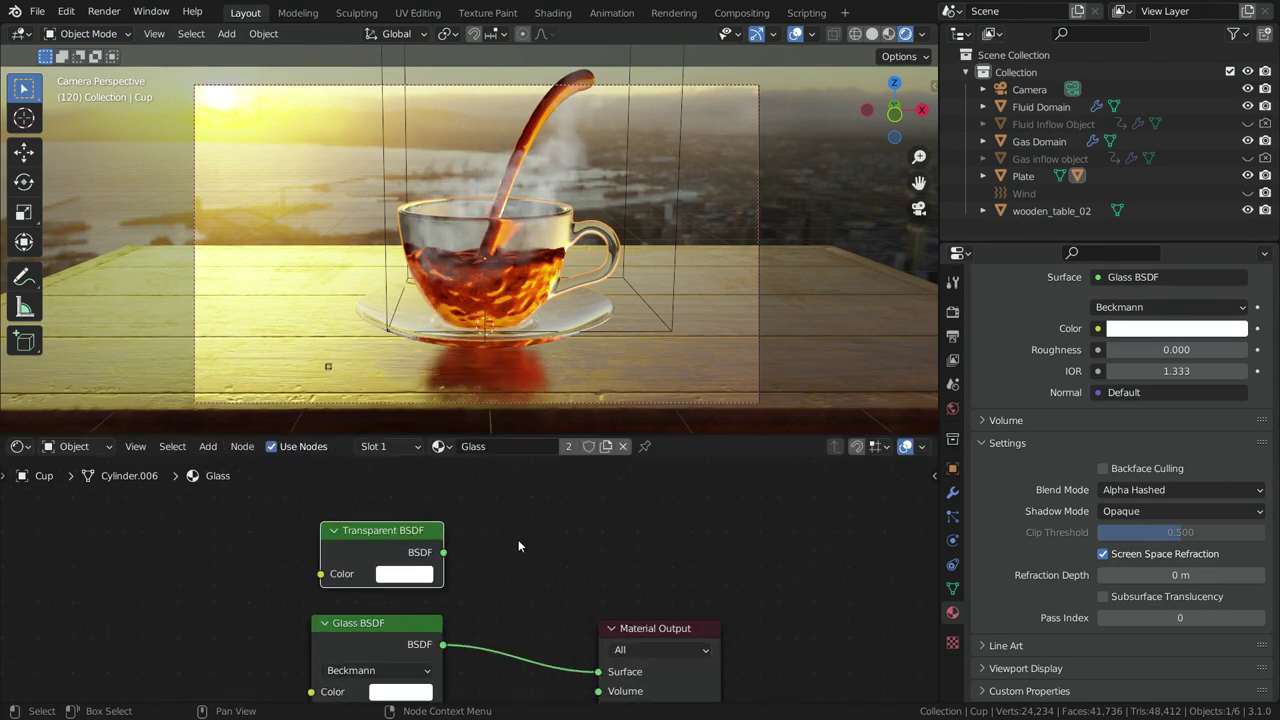
- Insert a Mix Shader node on the link between the Glass BSDF and the Material Output
key(shift+a)
mouse_move(518, 545)
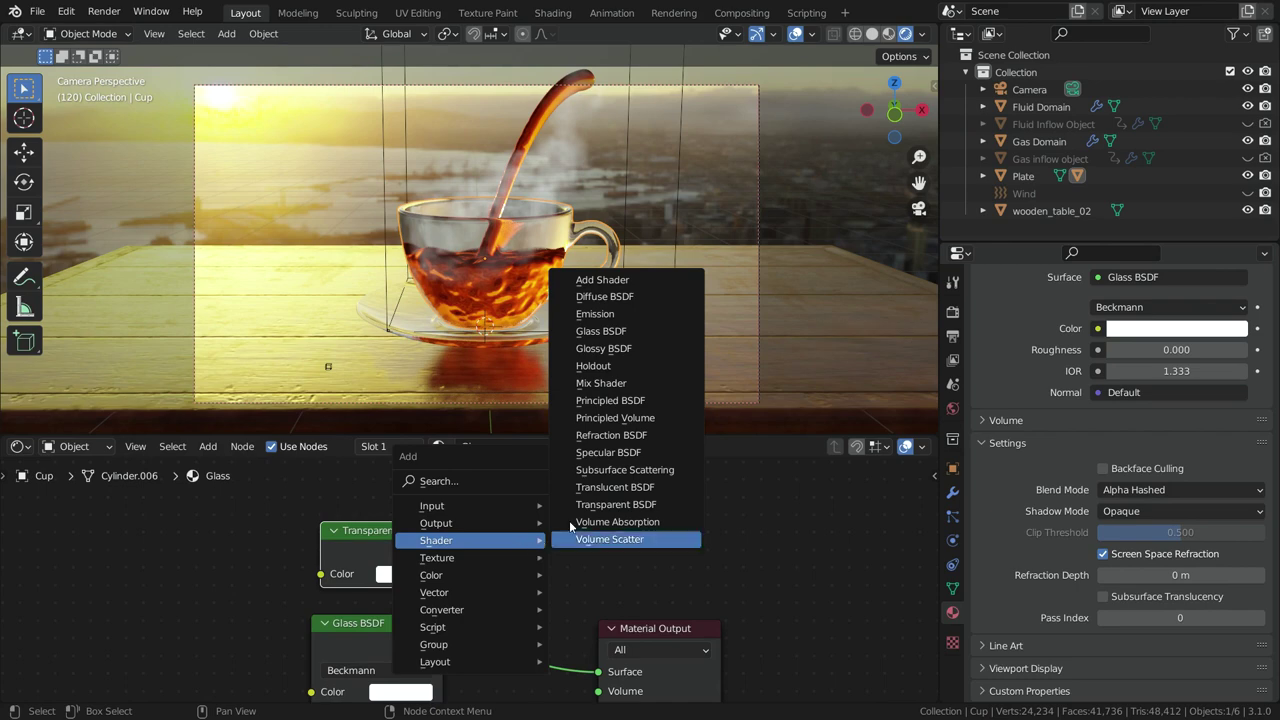
click(601, 383)
click(476, 587)
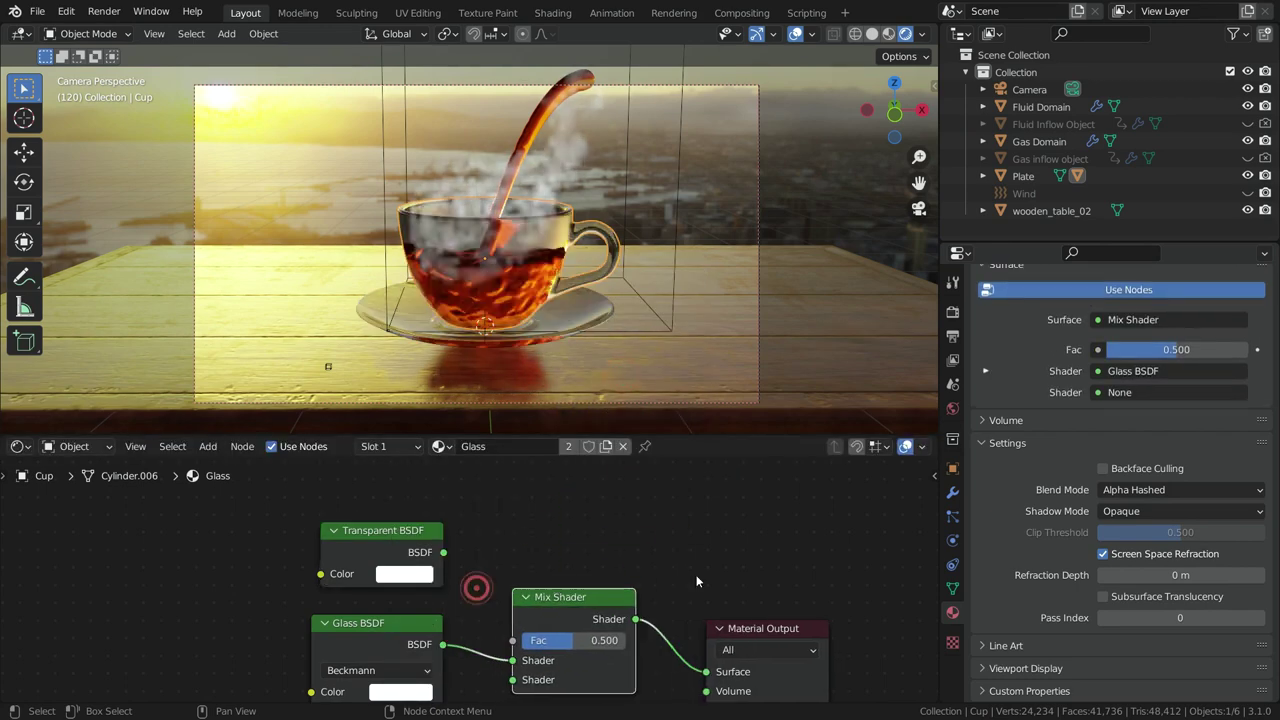
- Feed the Transparent BSDF into the Mix Shader's first shader input and the Glass BSDF into its second, with a factor of 0.506
scroll(547, 530, down, 2)
drag(527, 619, 527, 637)
drag(437, 589, 431, 643)
drag(467, 530, 527, 620)
scroll(423, 553, down, 1)
scroll(423, 553, down, 1)
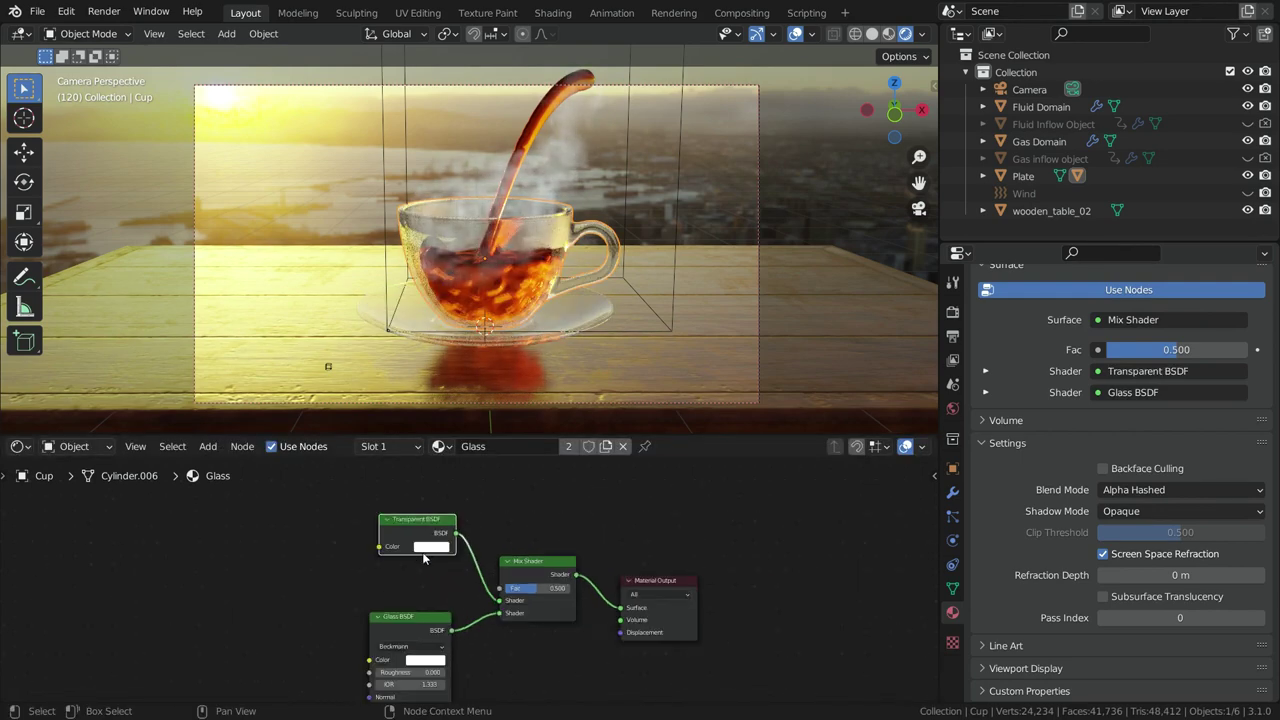
drag(406, 521, 397, 547)
scroll(520, 614, up, 1)
mouse_move(540, 596)
mouse_down()
mouse_move(507, 596)
mouse_move(577, 596)
mouse_move(543, 596)
mouse_up()
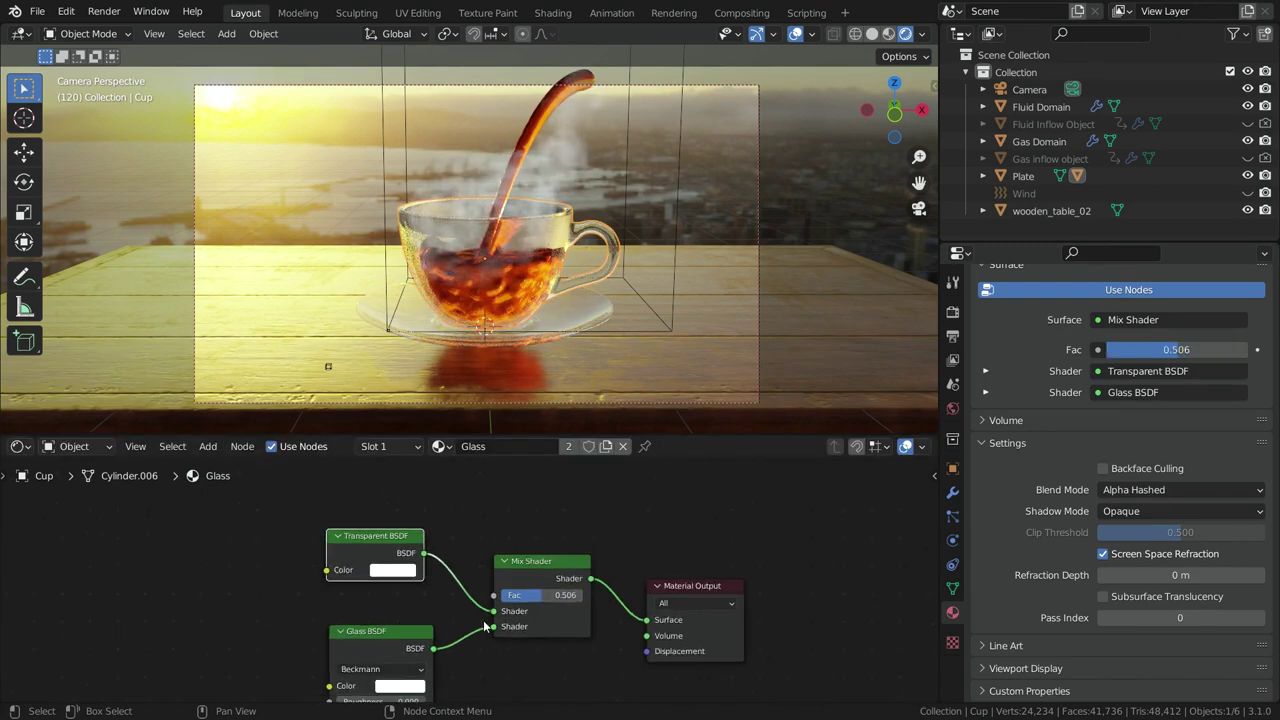
- Add a Fresnel node above the Transparent BSDF and connect its output to the Mix Shader's factor
scroll(442, 477, down, 2)
scroll(435, 500, up, 2)
scroll(434, 500, up, 2)
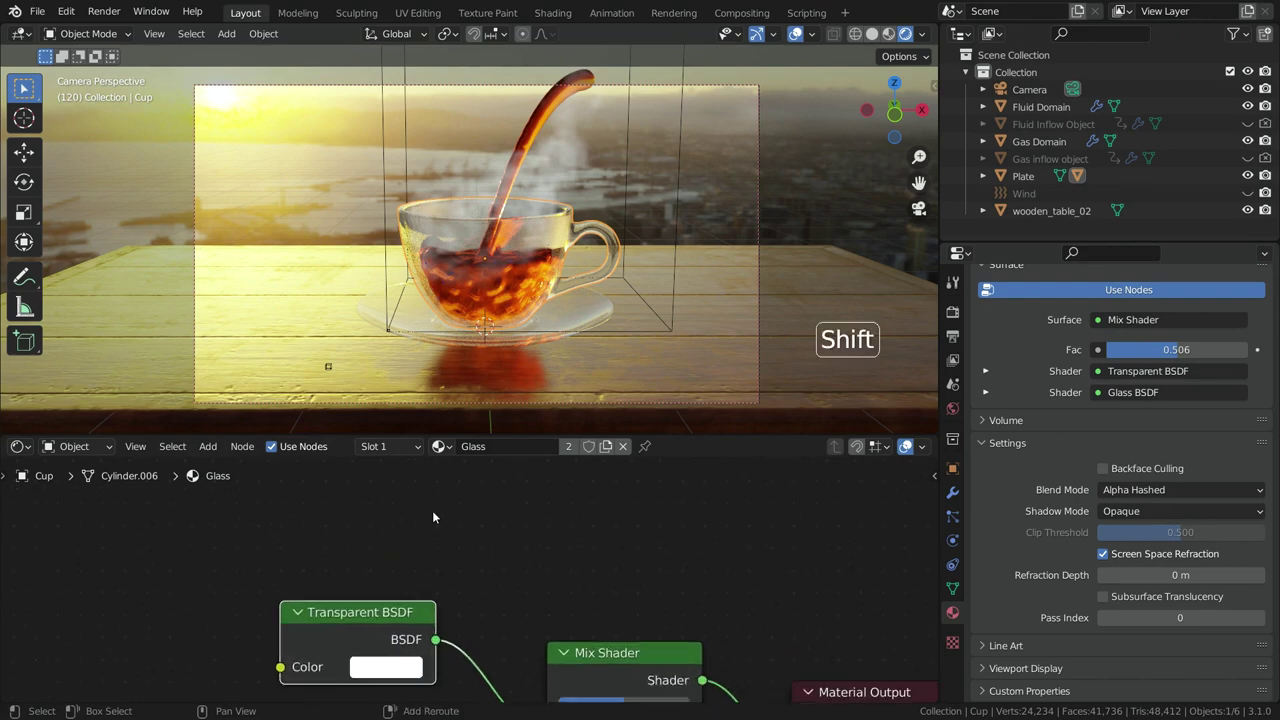
key(shift+a)
mouse_move(432, 510)
mouse_move(428, 477)
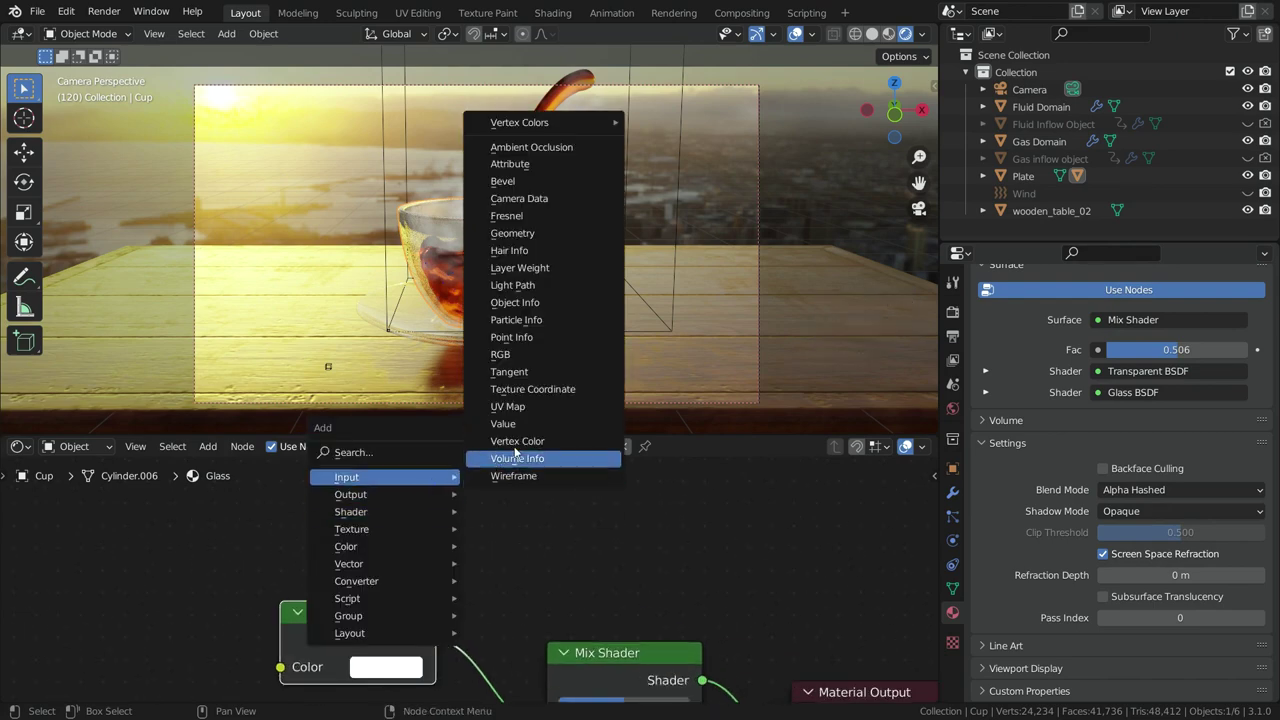
click(520, 215)
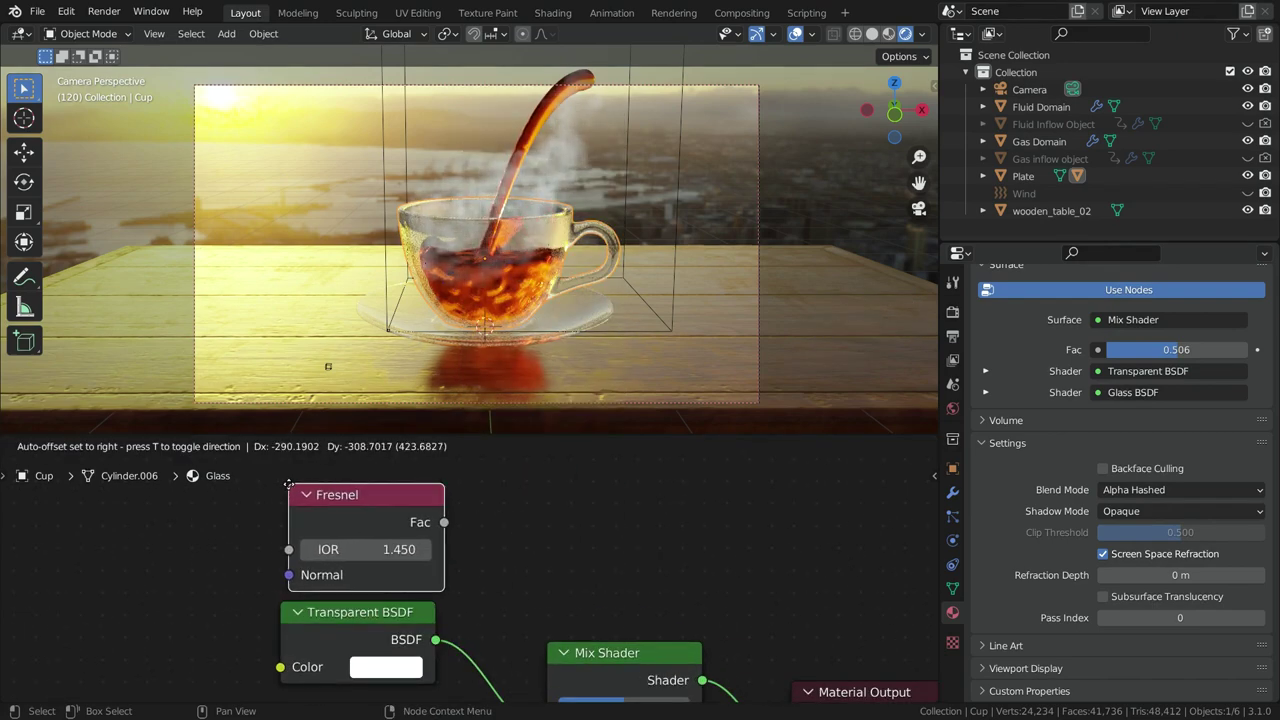
click(357, 522)
scroll(517, 552, down, 2)
scroll(526, 664, up, 3)
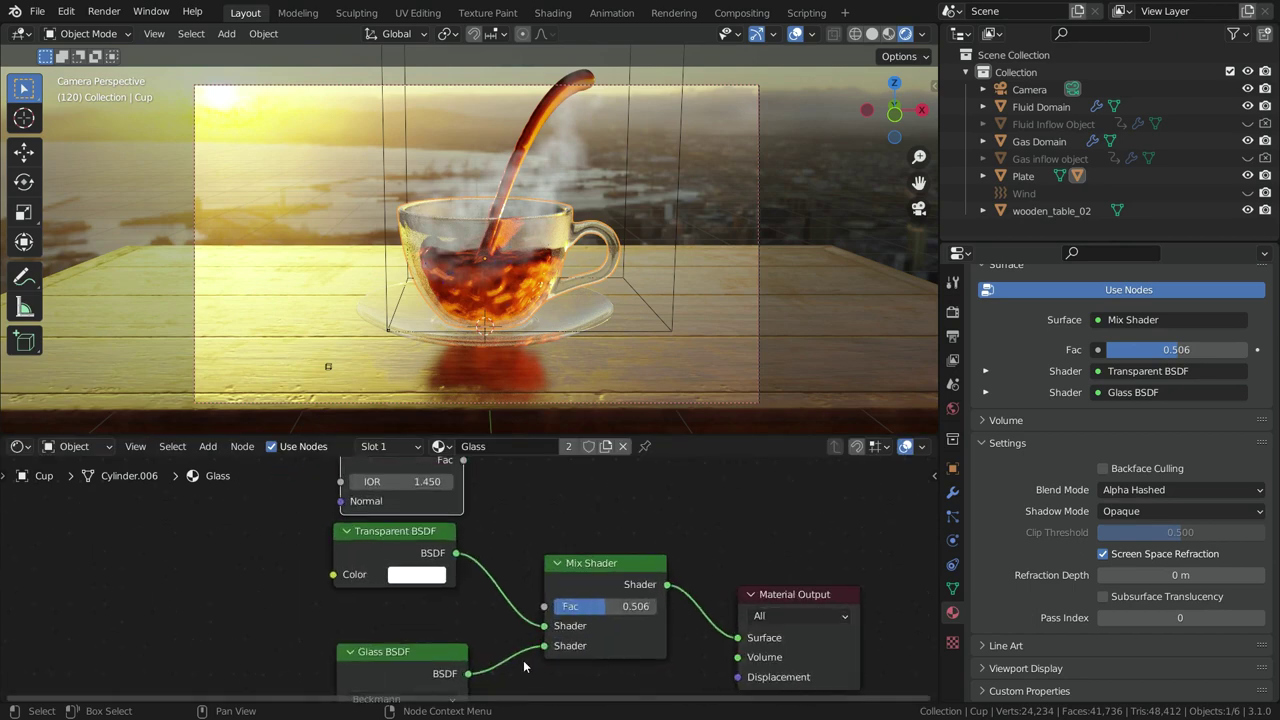
scroll(523, 660, down, 2)
drag(476, 503, 540, 617)
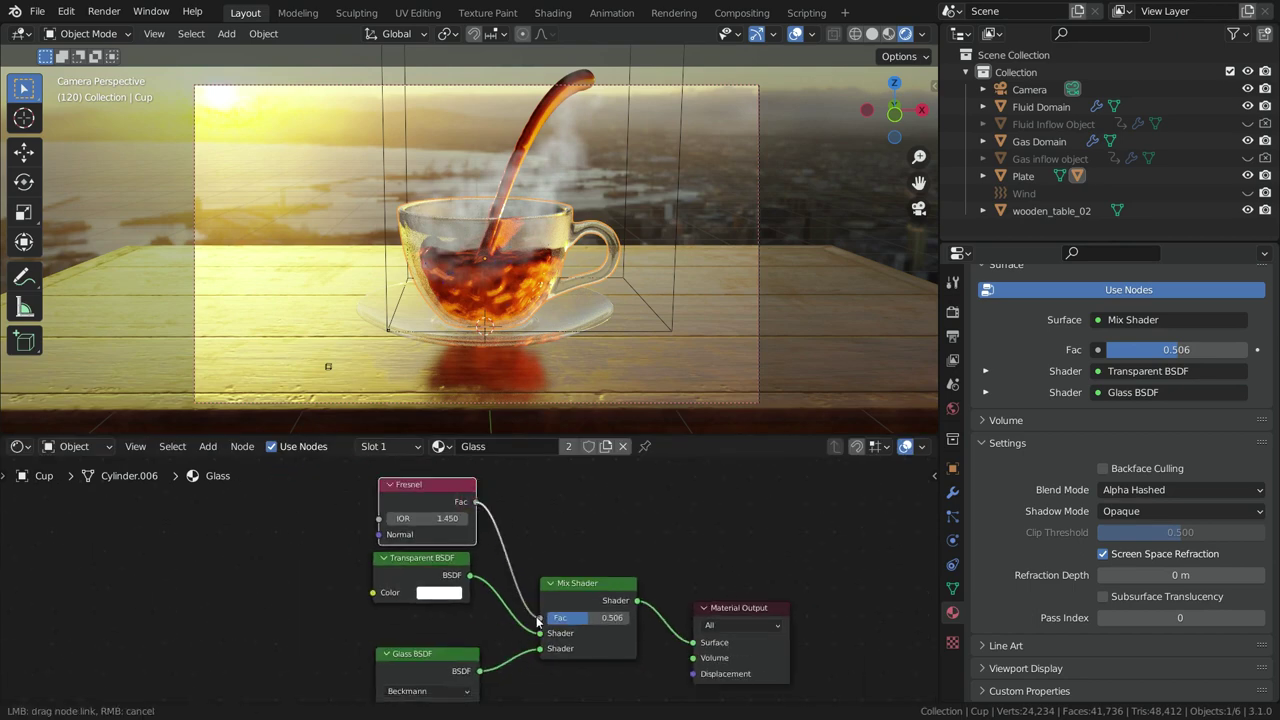
- Set the Fresnel node's IOR to 0.900
scroll(441, 518, up, 1)
drag(441, 532, 540, 532)
click(443, 531)
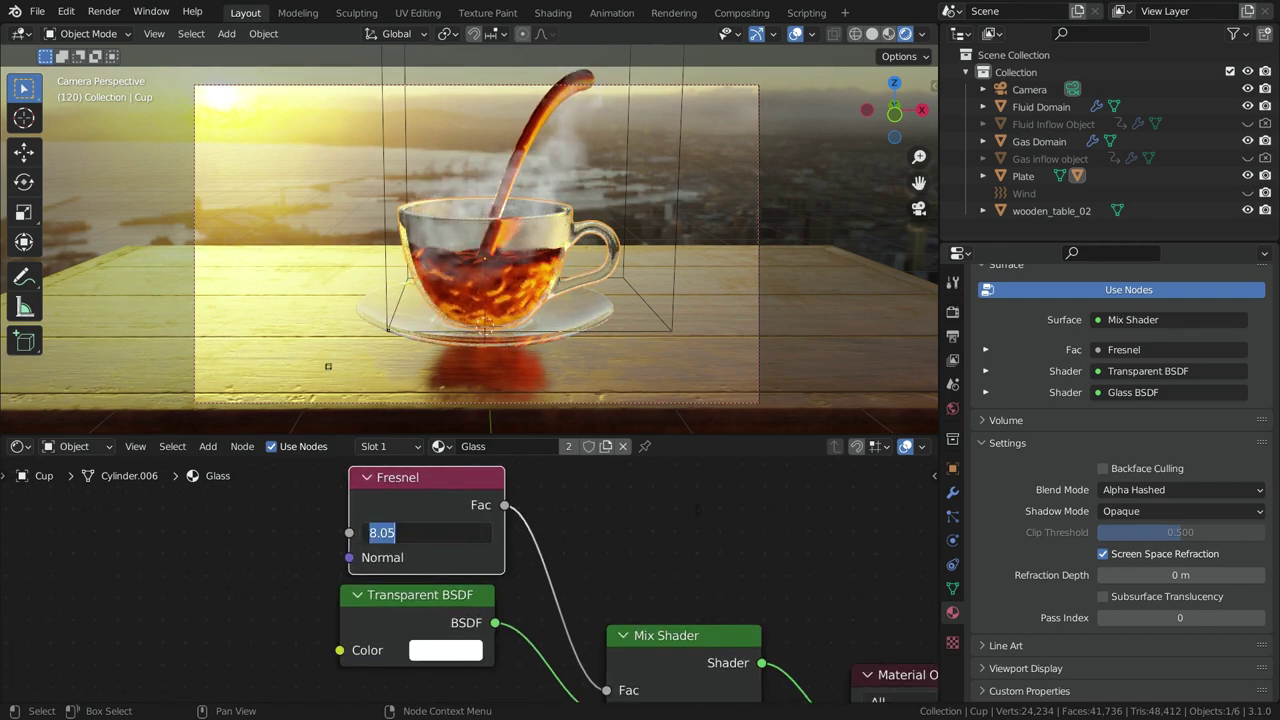
key(Return)
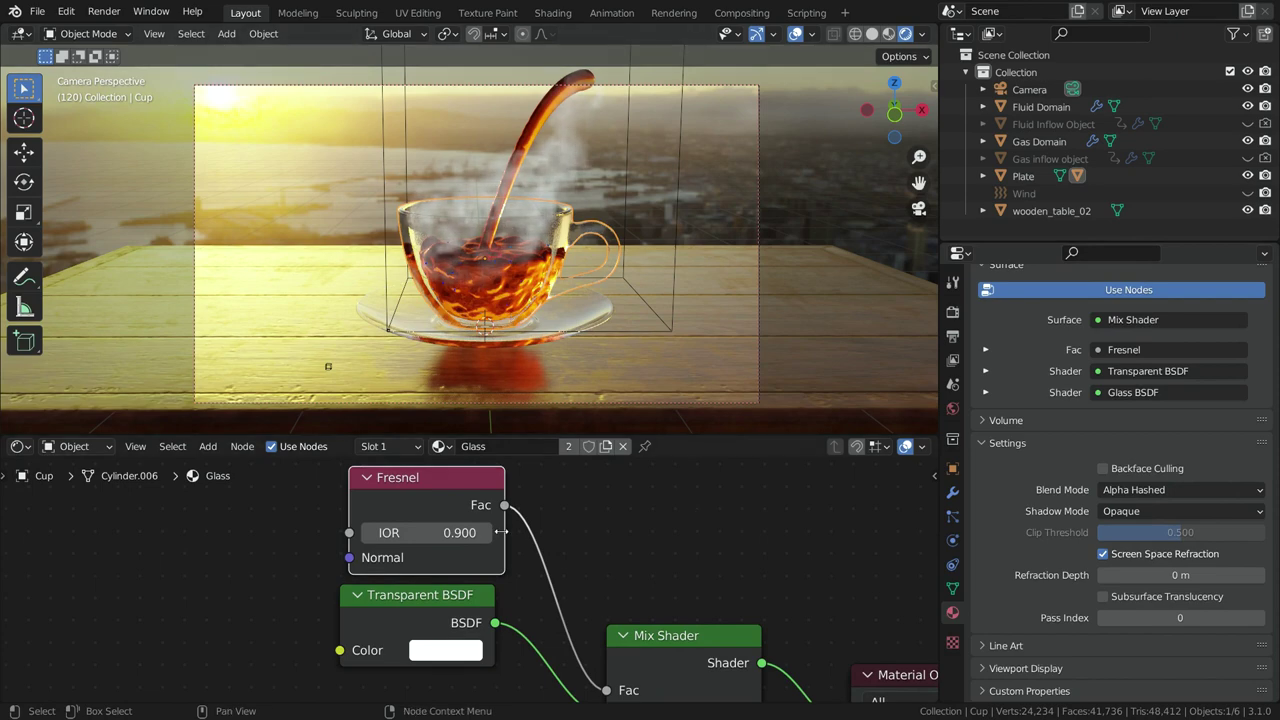
- Spread the Glass material's nodes apart to make room between the Fresnel node and the Mix Shader
scroll(499, 568, down, 3)
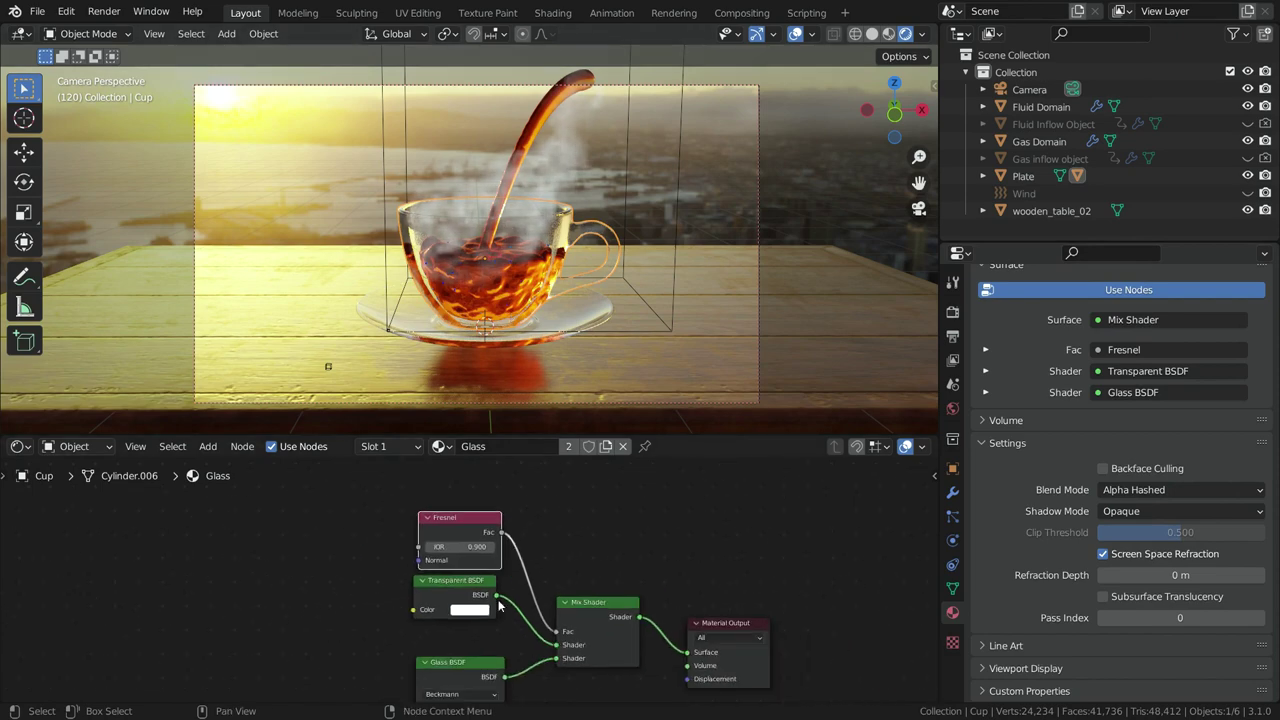
drag(450, 587, 421, 607)
drag(451, 519, 412, 510)
drag(613, 603, 704, 573)
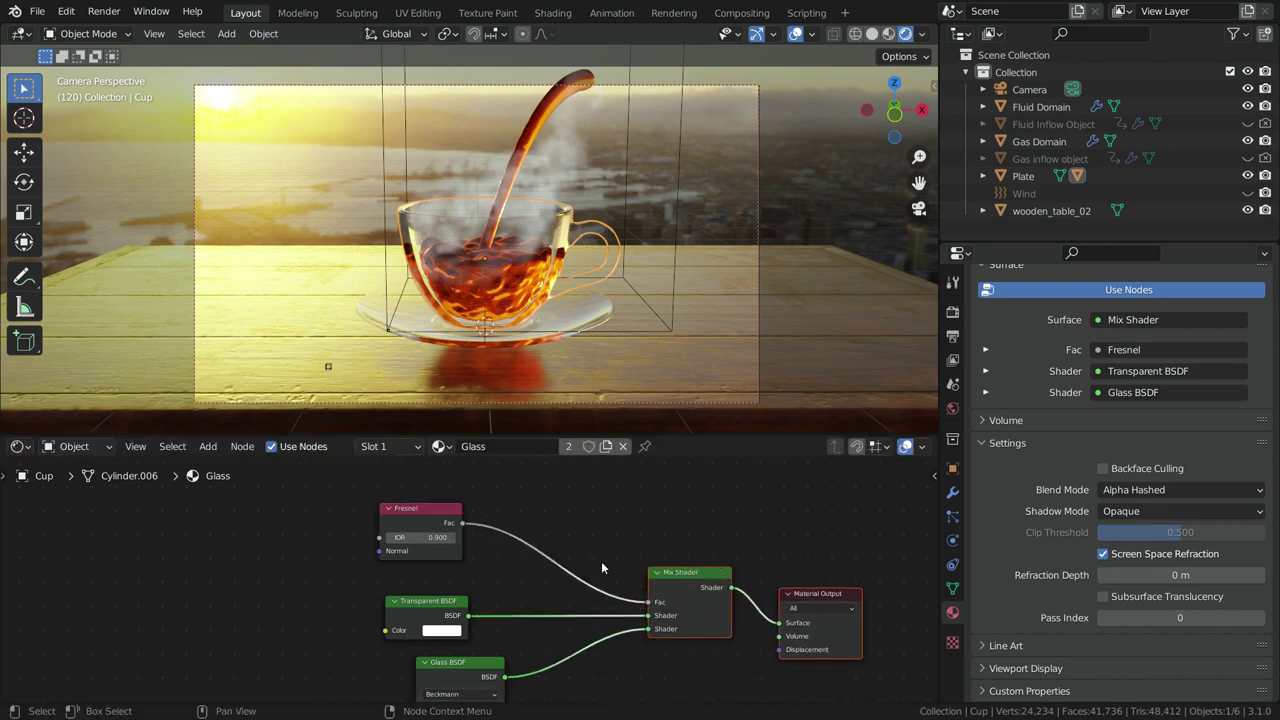
- Insert a Math node on the link between the Fresnel node and the Mix Shader's factor
scroll(601, 562, up, 2)
key(shift+a)
mouse_move(540, 630)
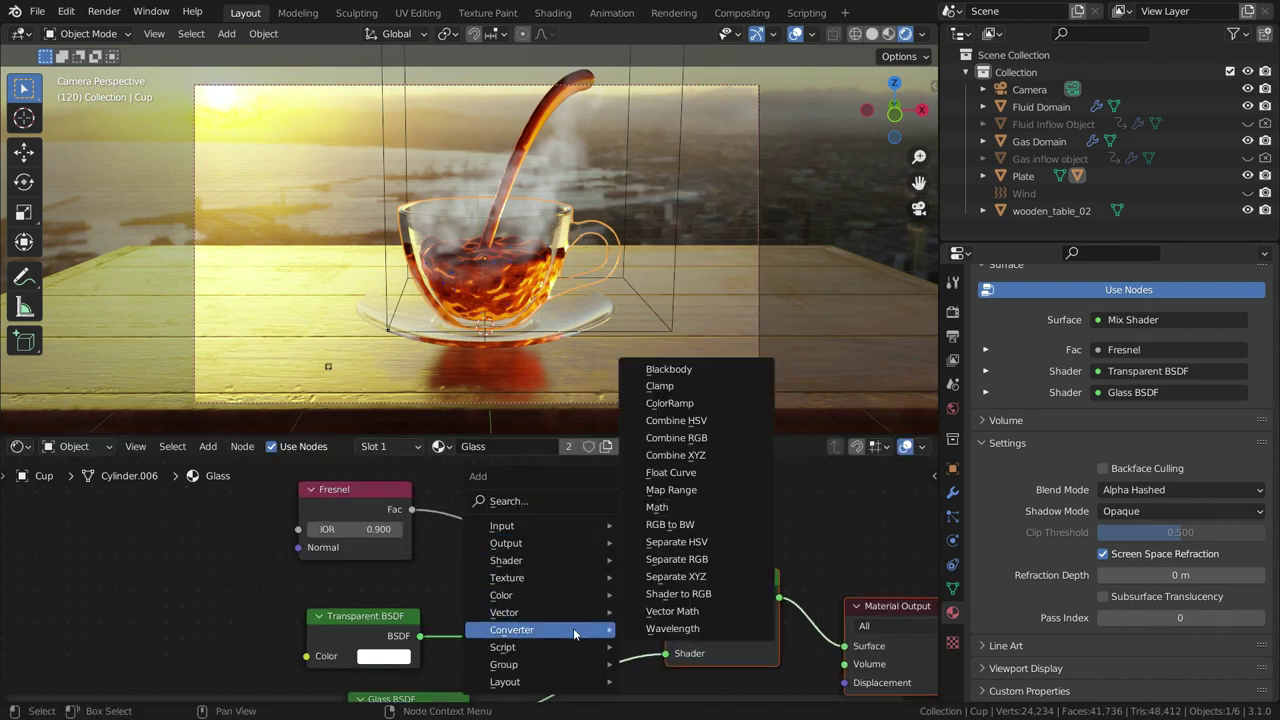
click(657, 507)
click(478, 508)
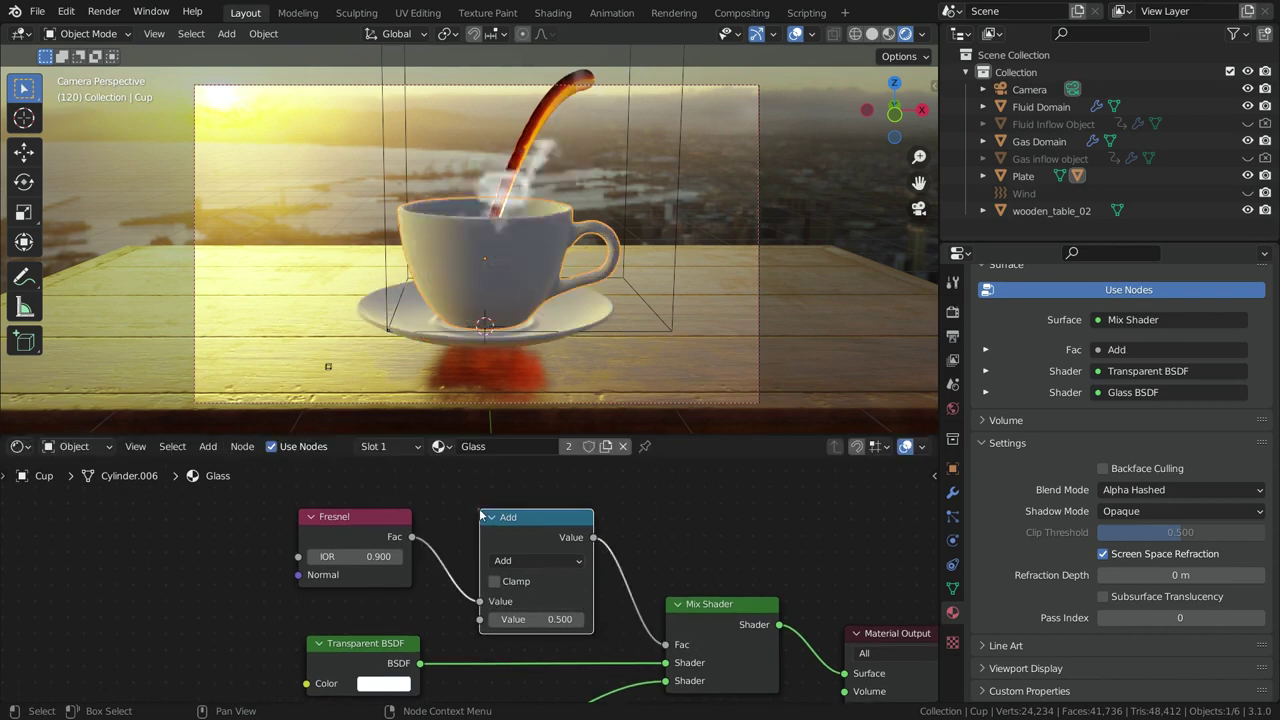
- Set the Math node to Multiply with Clamp enabled and a value of 8
scroll(535, 630, up, 2)
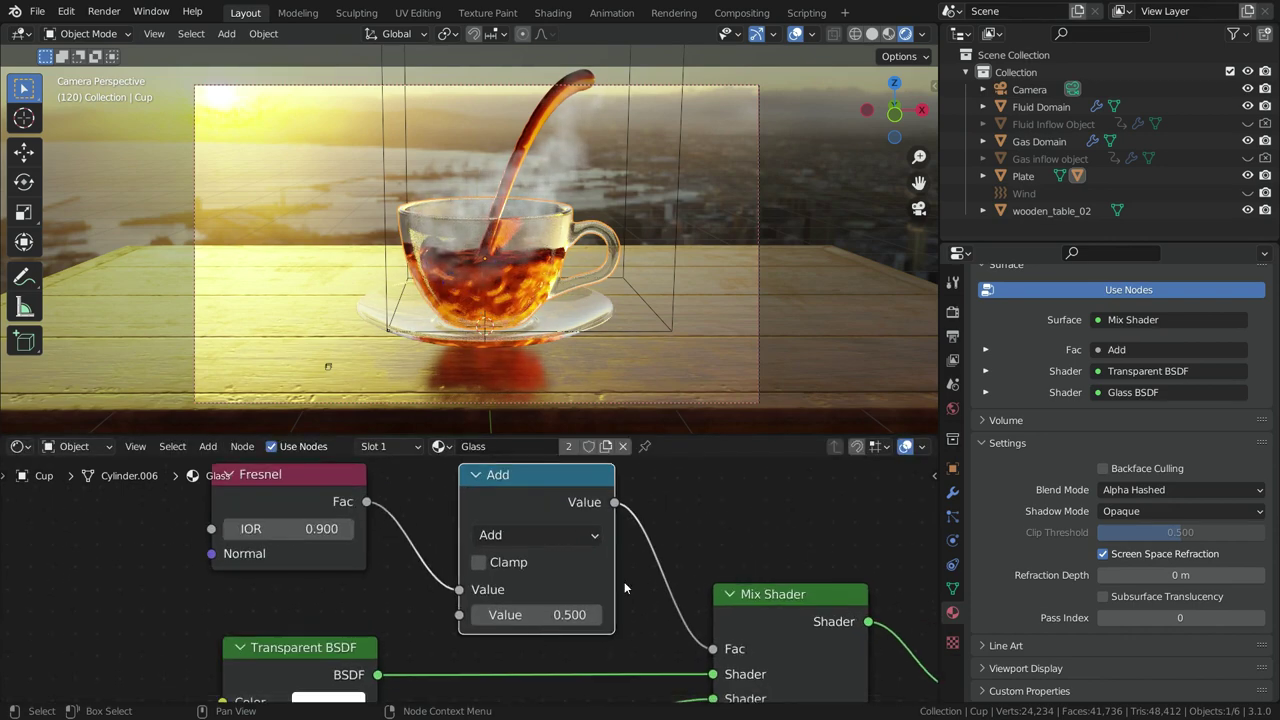
click(550, 543)
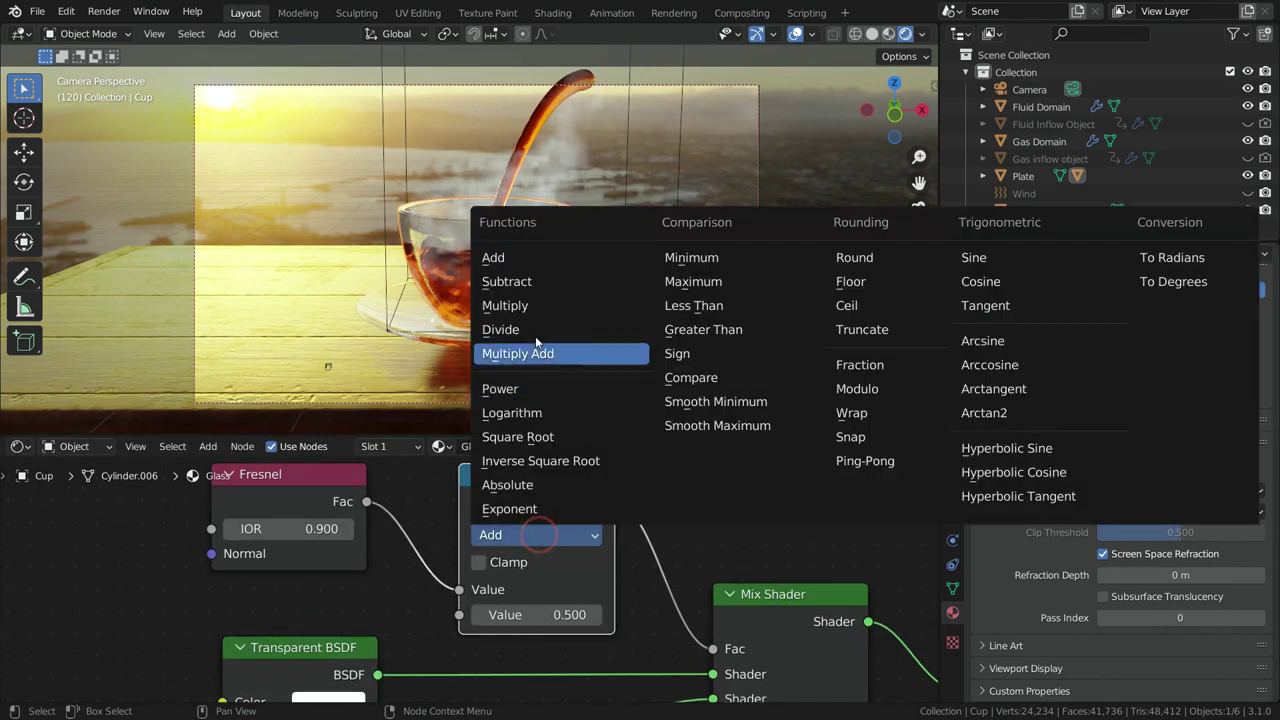
click(515, 300)
click(480, 563)
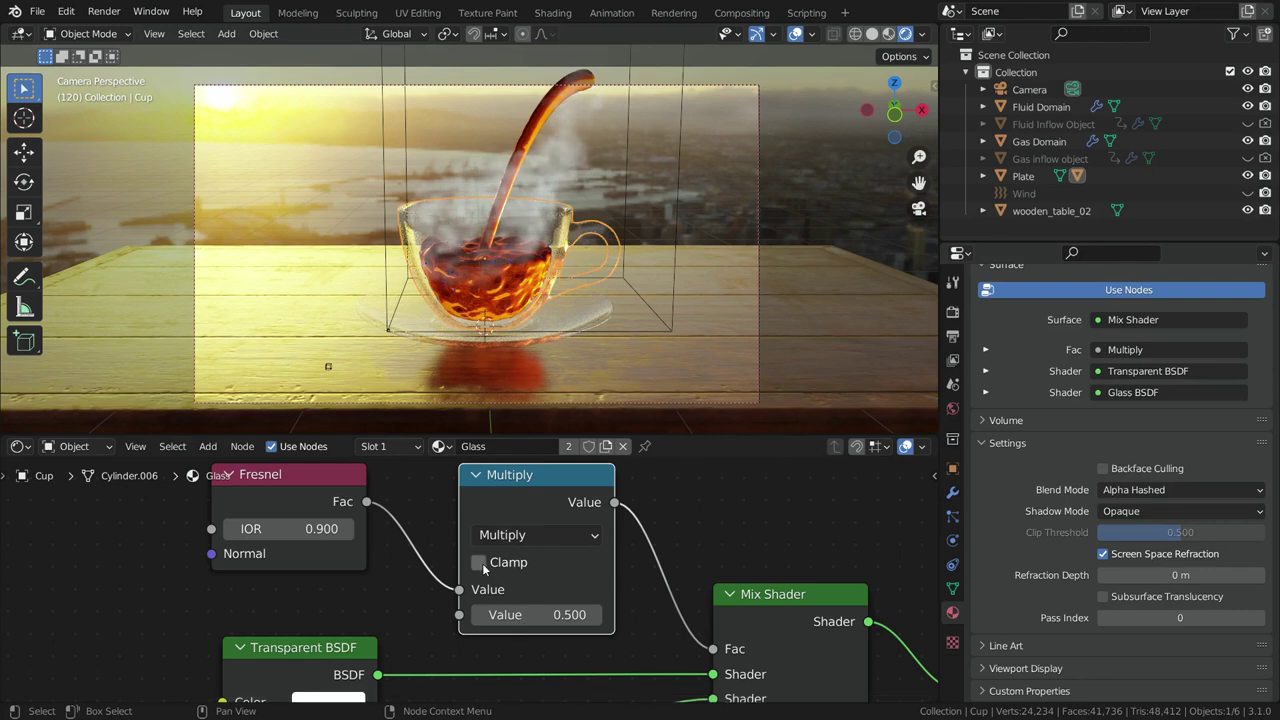
click(558, 615)
text(8)
key(Return)
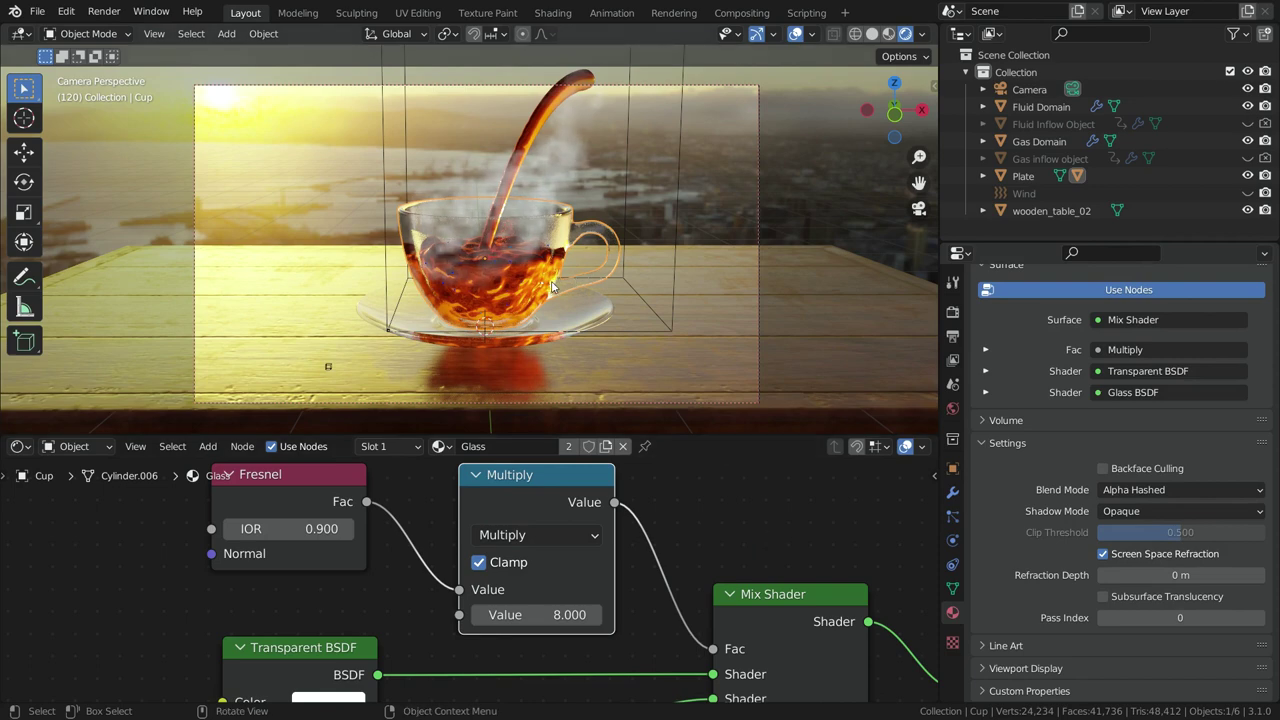
scroll(497, 313, down, 2)
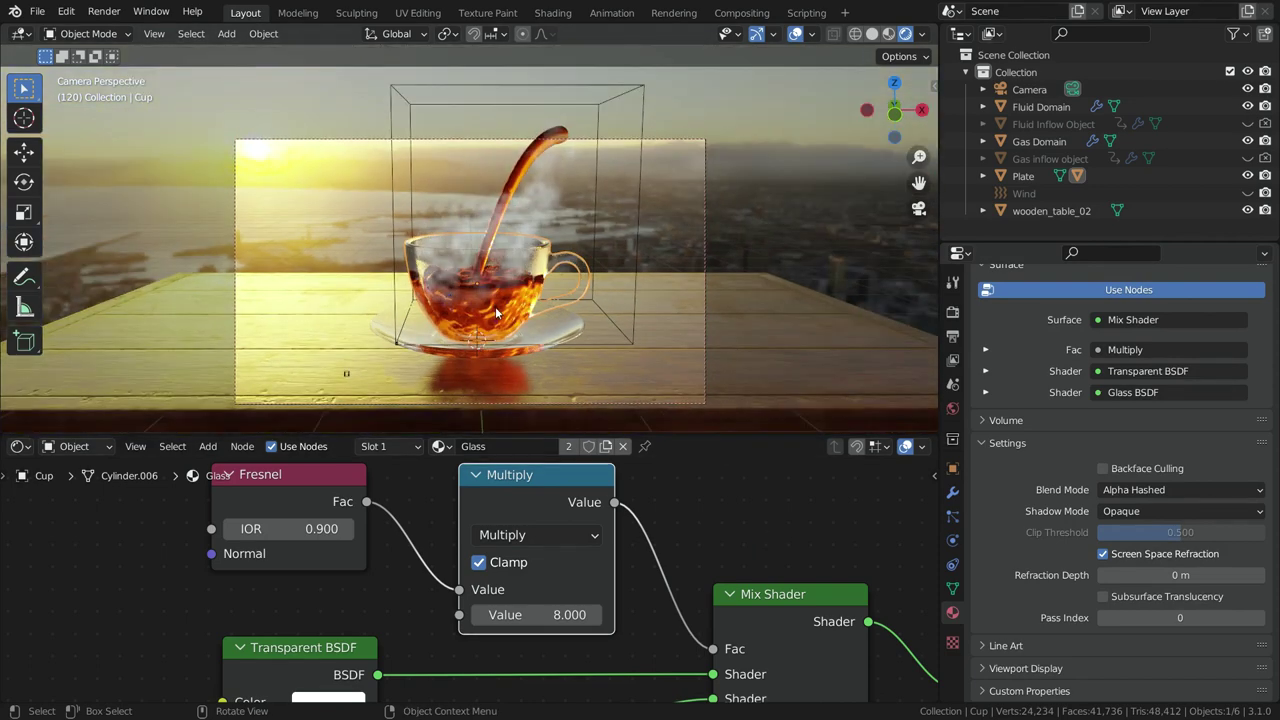
- Set the Fluid Domain's Tea material to Alpha Hashed blend mode and enable Screen Space Refraction
shift+middle_drag(786, 150, 575, 145)
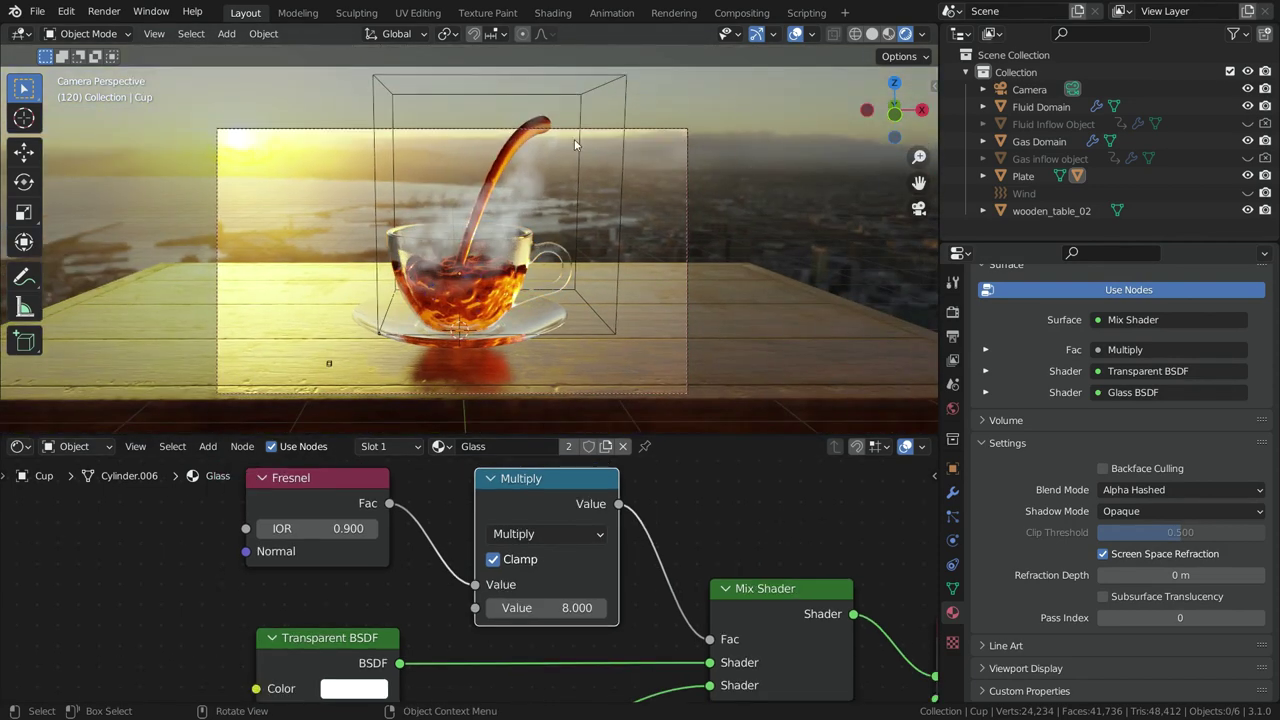
click(500, 168)
scroll(1085, 525, down, 1)
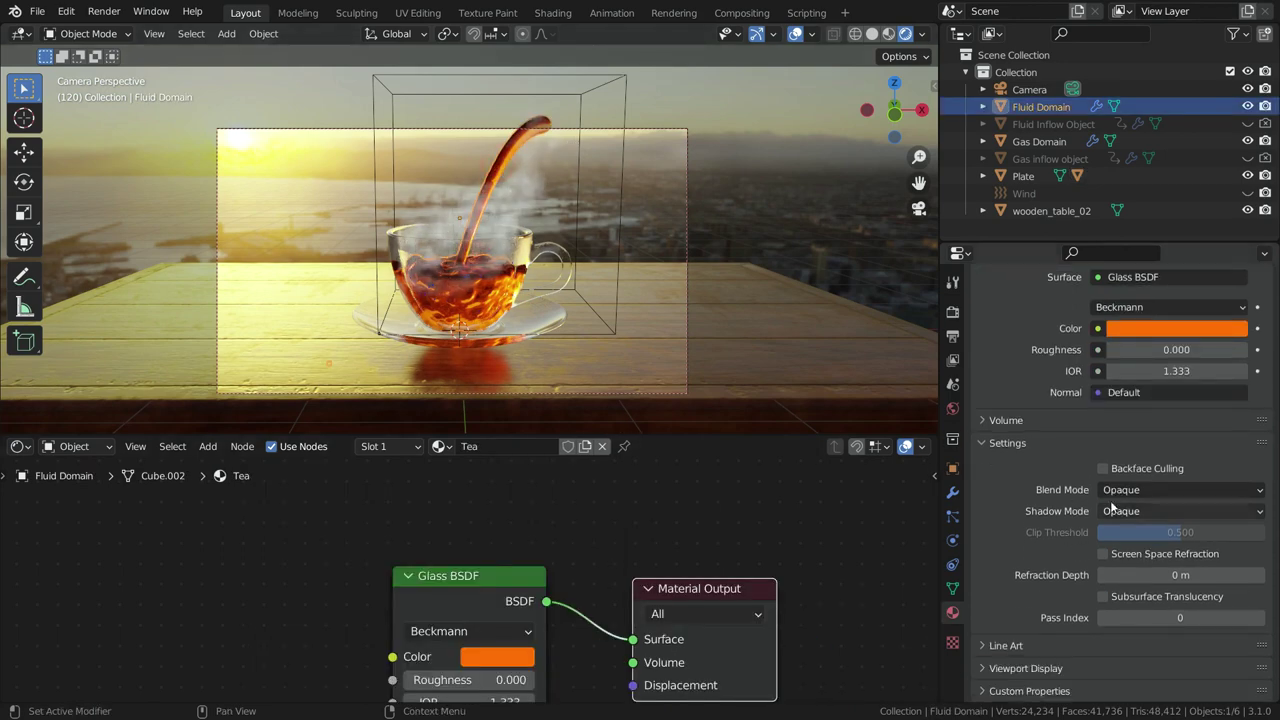
click(1152, 490)
click(1140, 543)
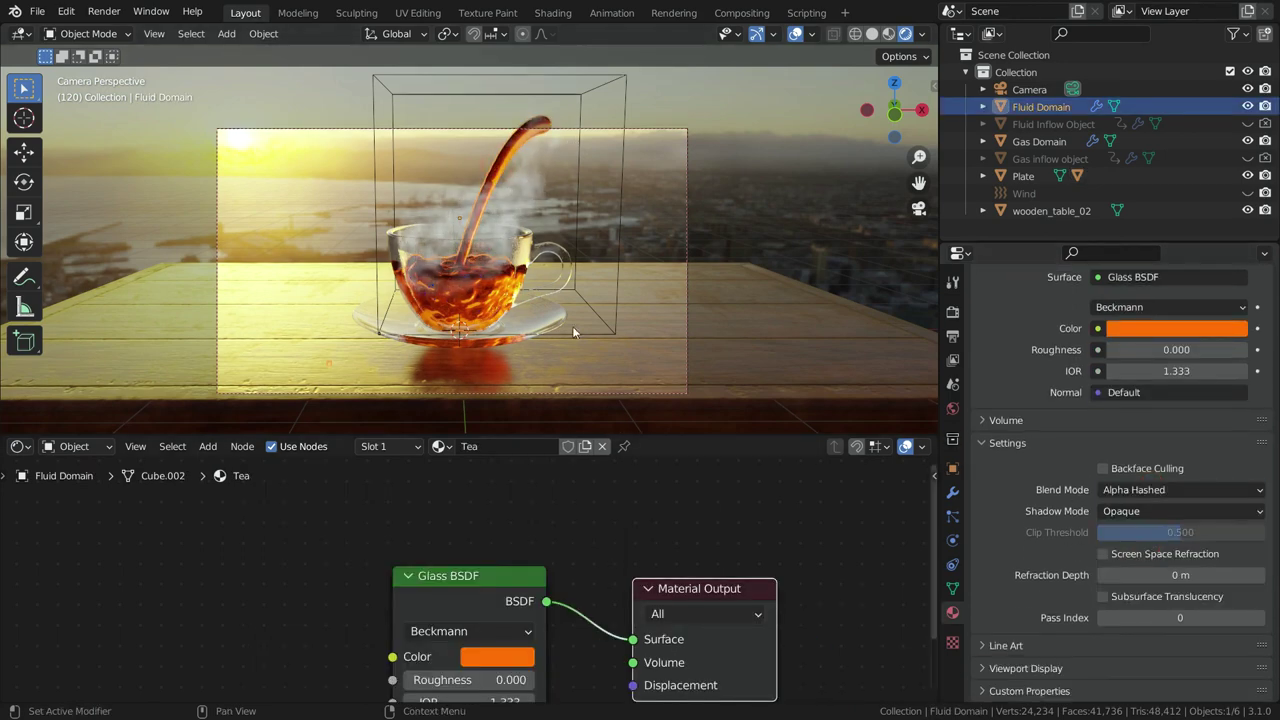
click(1101, 554)
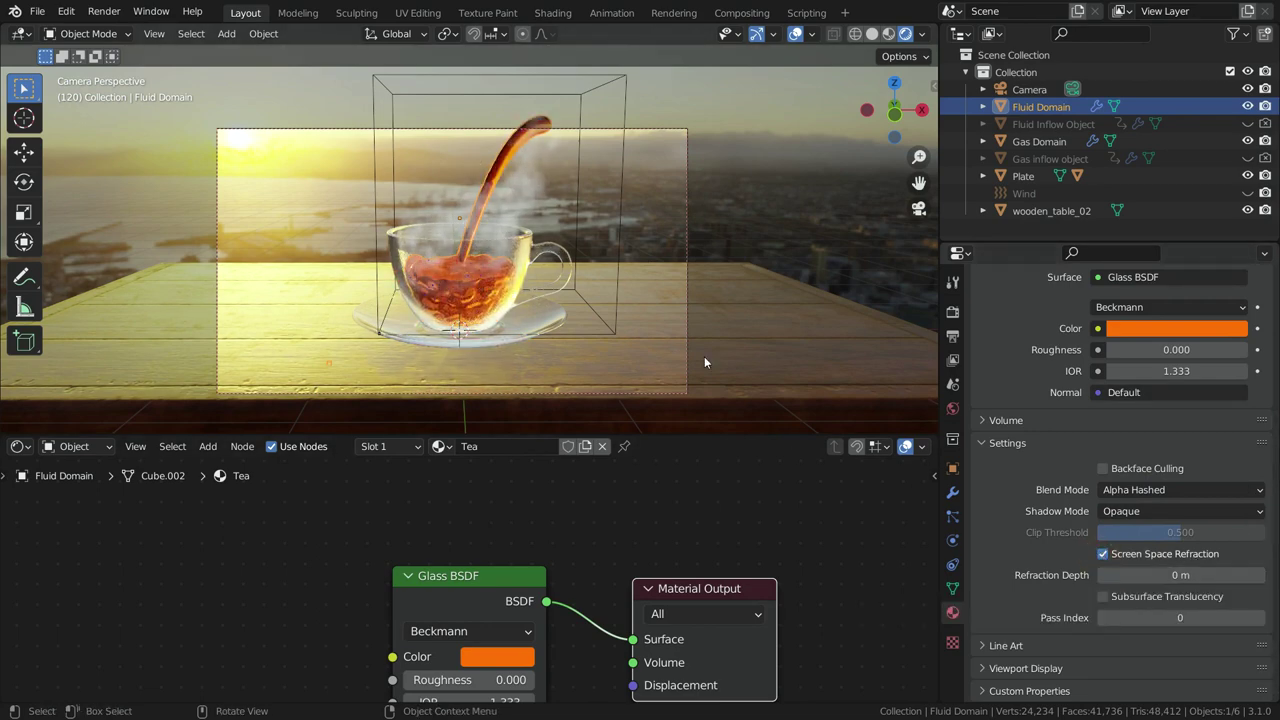
- Shift the Tea material's Glass BSDF color to a red-orange with a hue of about 0.011
scroll(465, 578, up, 3)
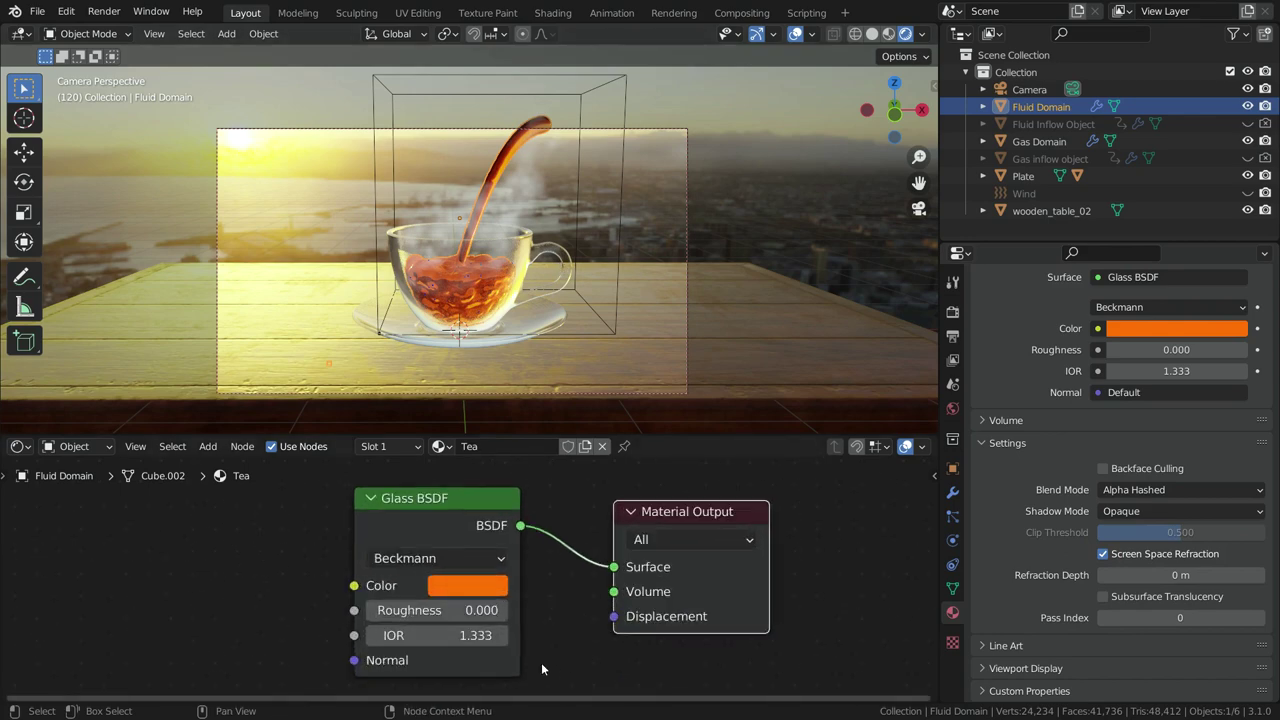
click(464, 580)
click(501, 347)
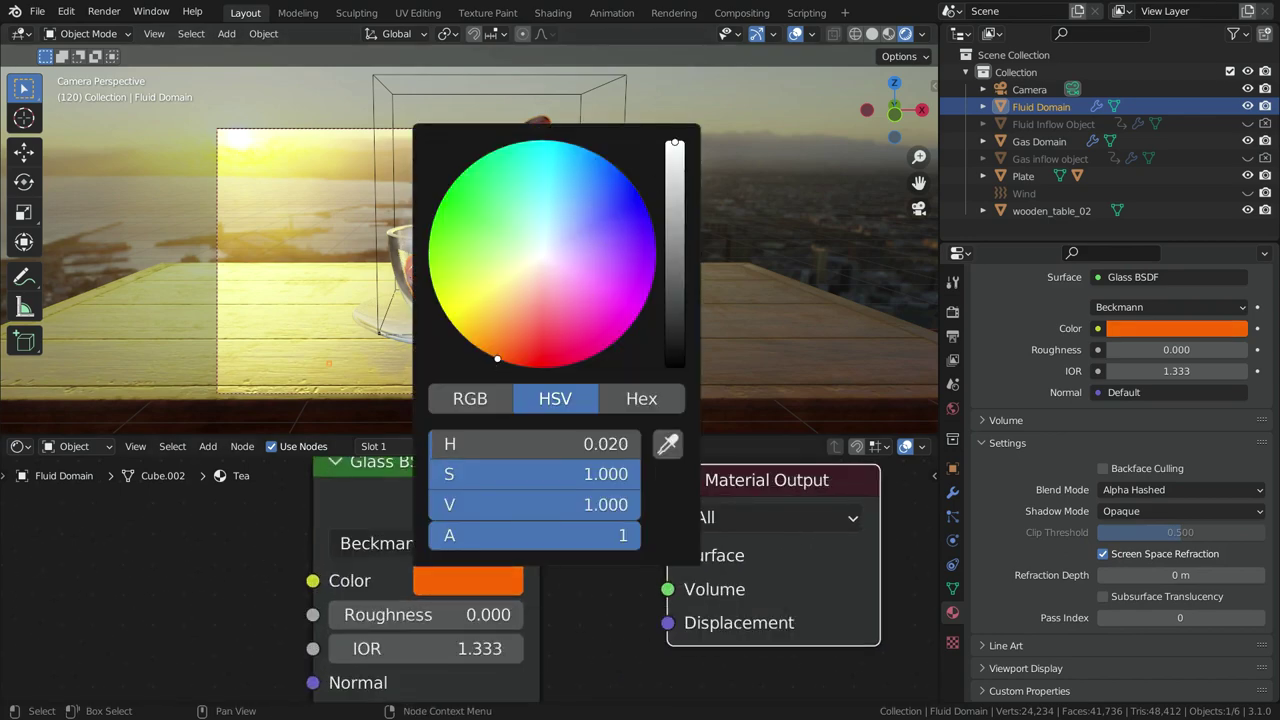
scroll(459, 285, up, 2)
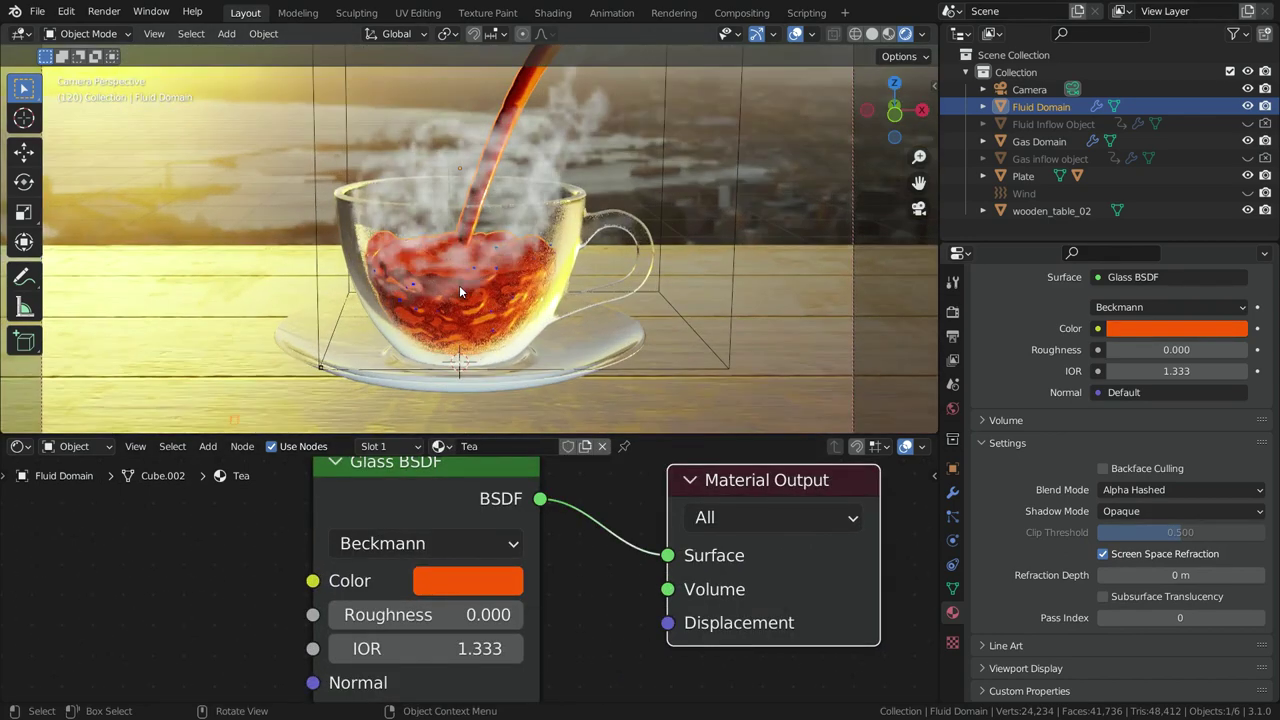
click(1170, 329)
click(1139, 204)
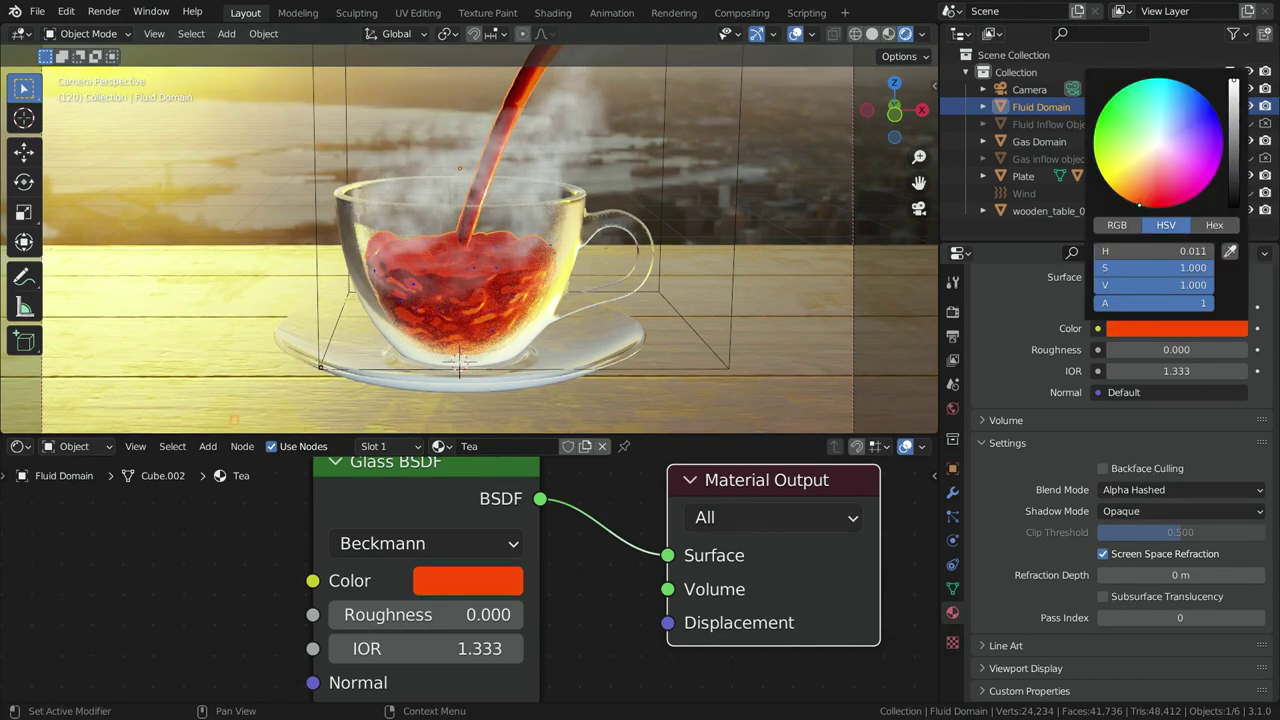
scroll(507, 413, down, 4)
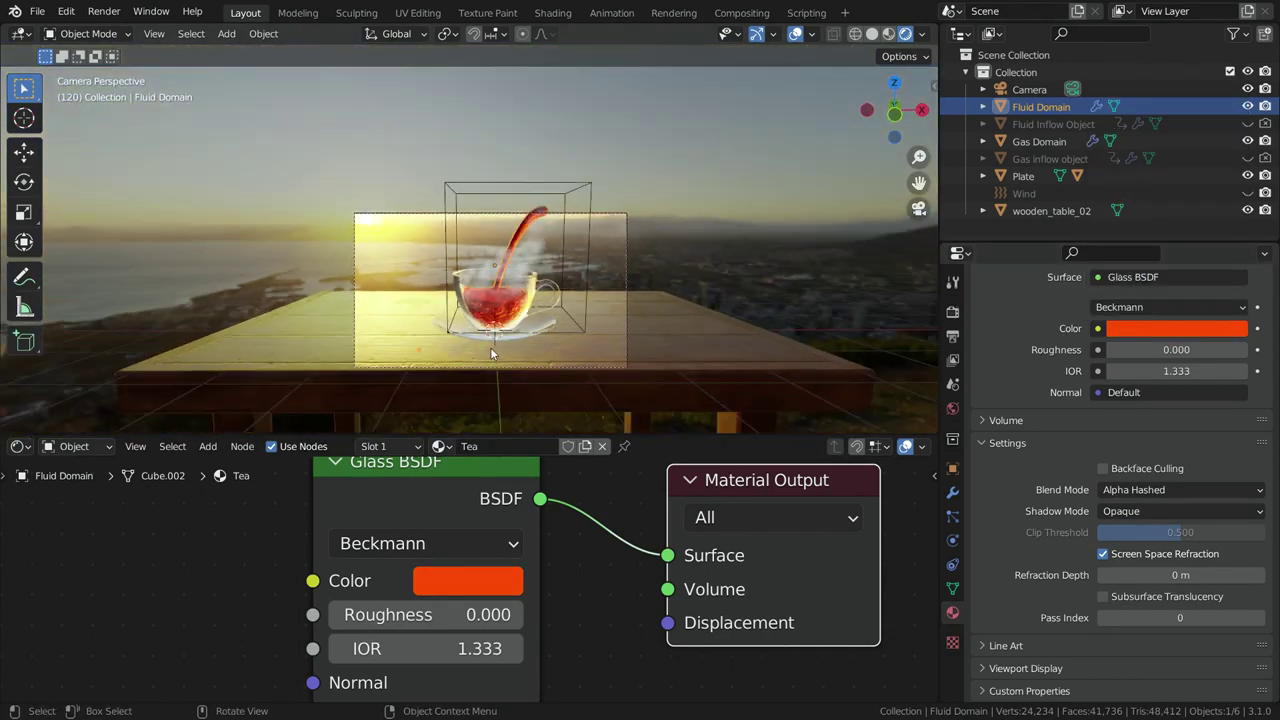
scroll(520, 310, up, 1)
scroll(553, 270, down, 1)
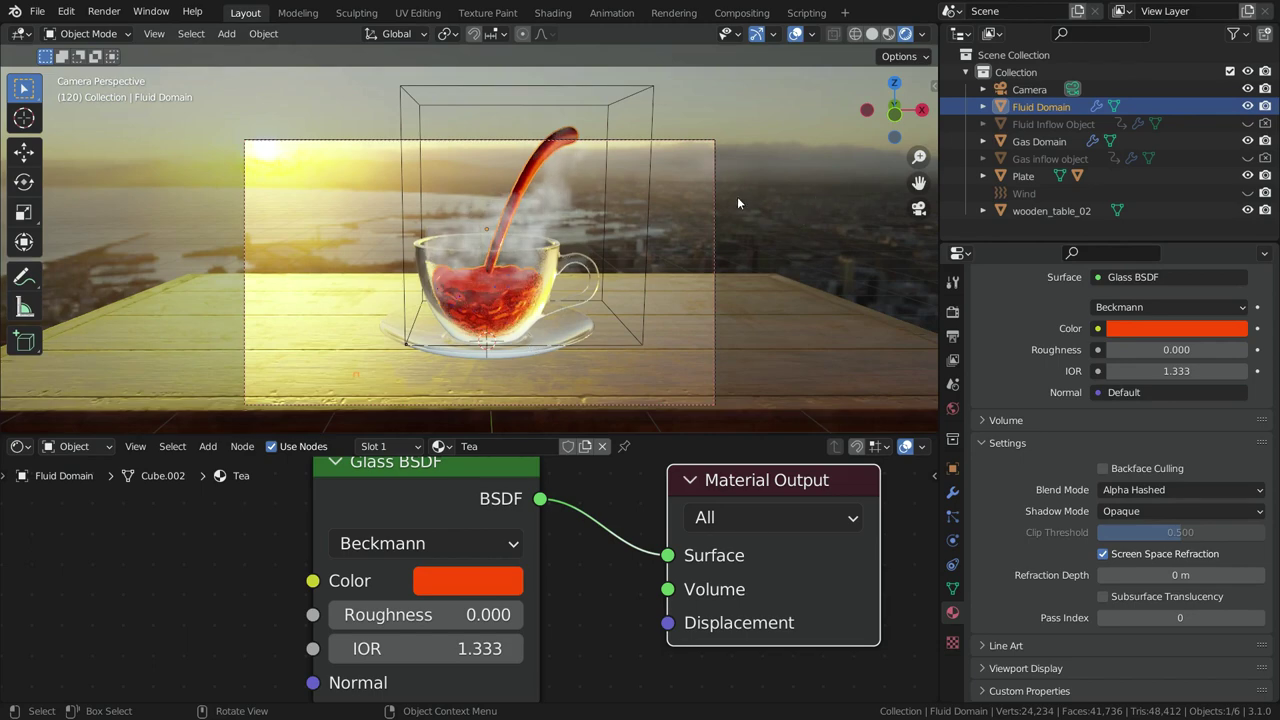
- Set the tile size of Eevee's volumetrics to 2 px in the render settings
click(952, 311)
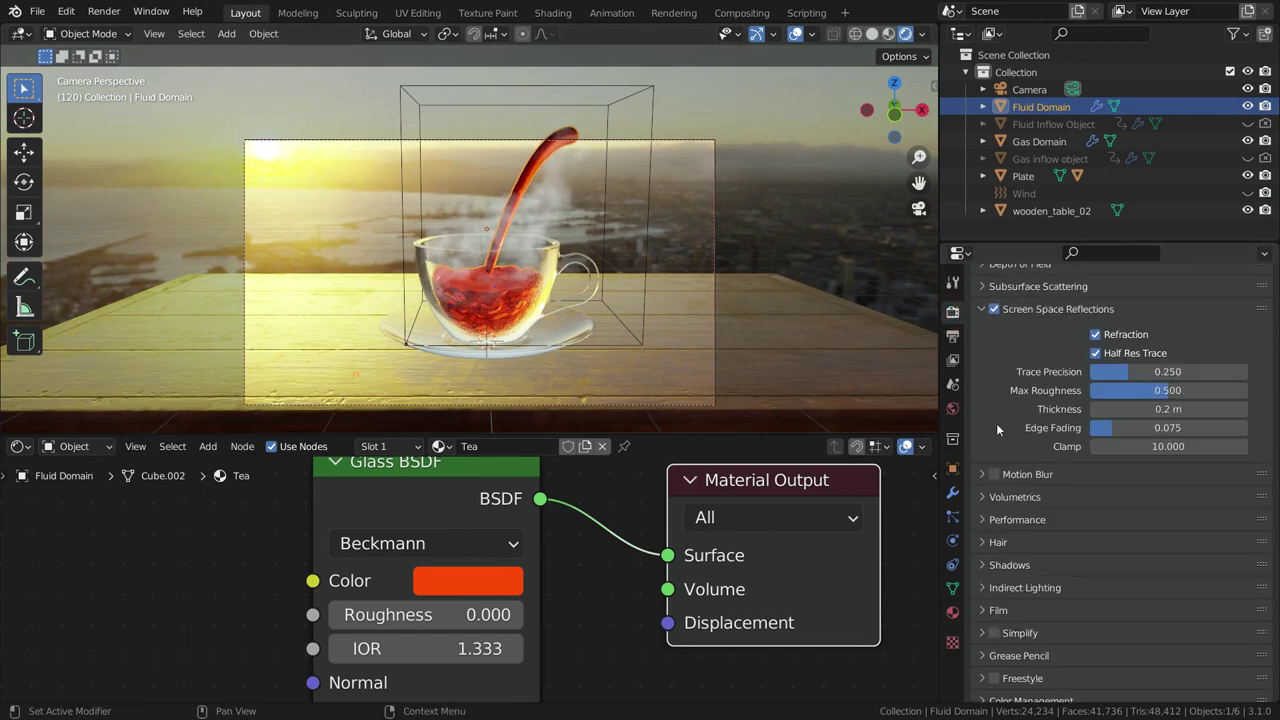
click(1012, 497)
scroll(1072, 522, down, 1)
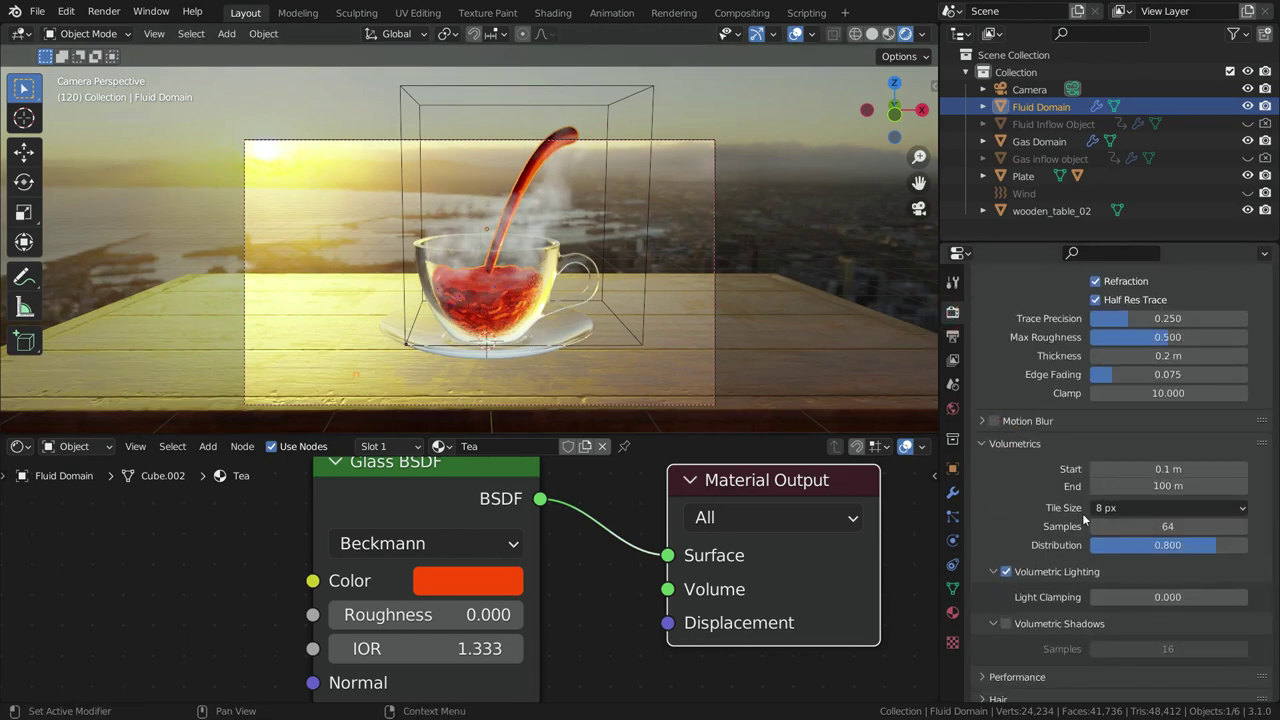
click(1153, 506)
click(1145, 526)
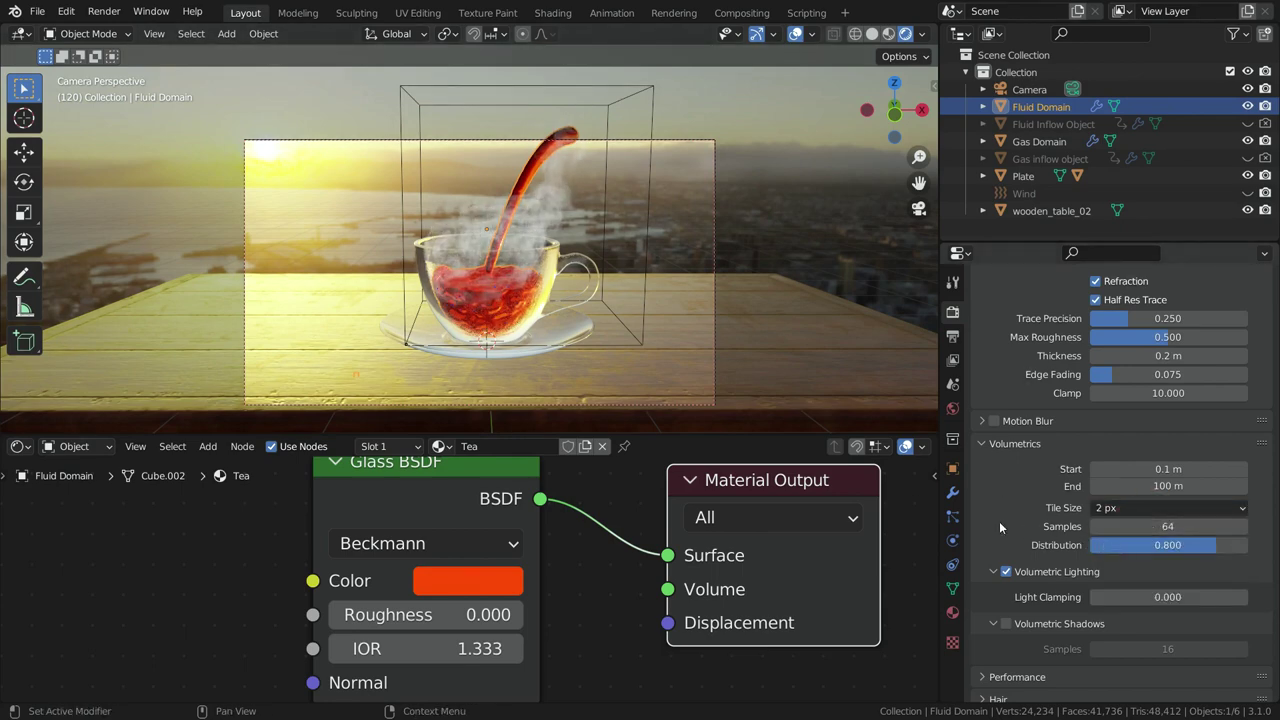
- Set the color management look to Very High Contrast
scroll(1000, 521, down, 3)
scroll(1000, 521, down, 1)
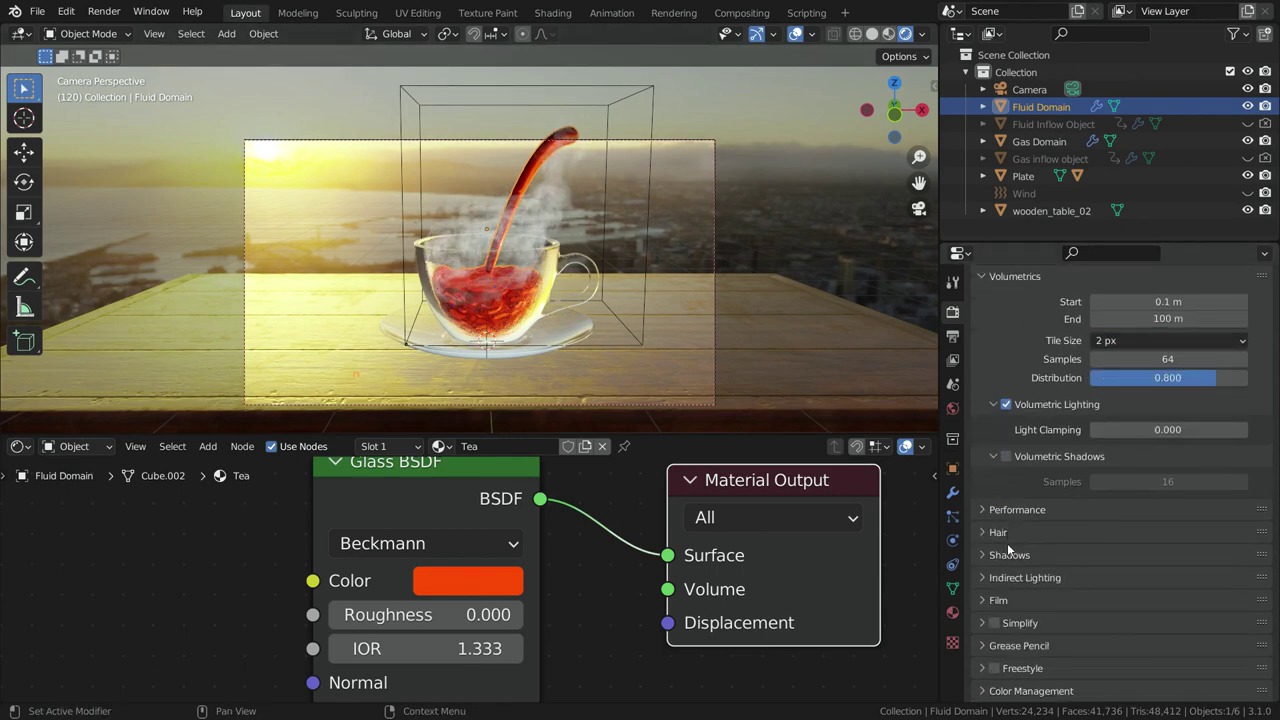
click(1003, 691)
scroll(1043, 558, down, 4)
click(1146, 604)
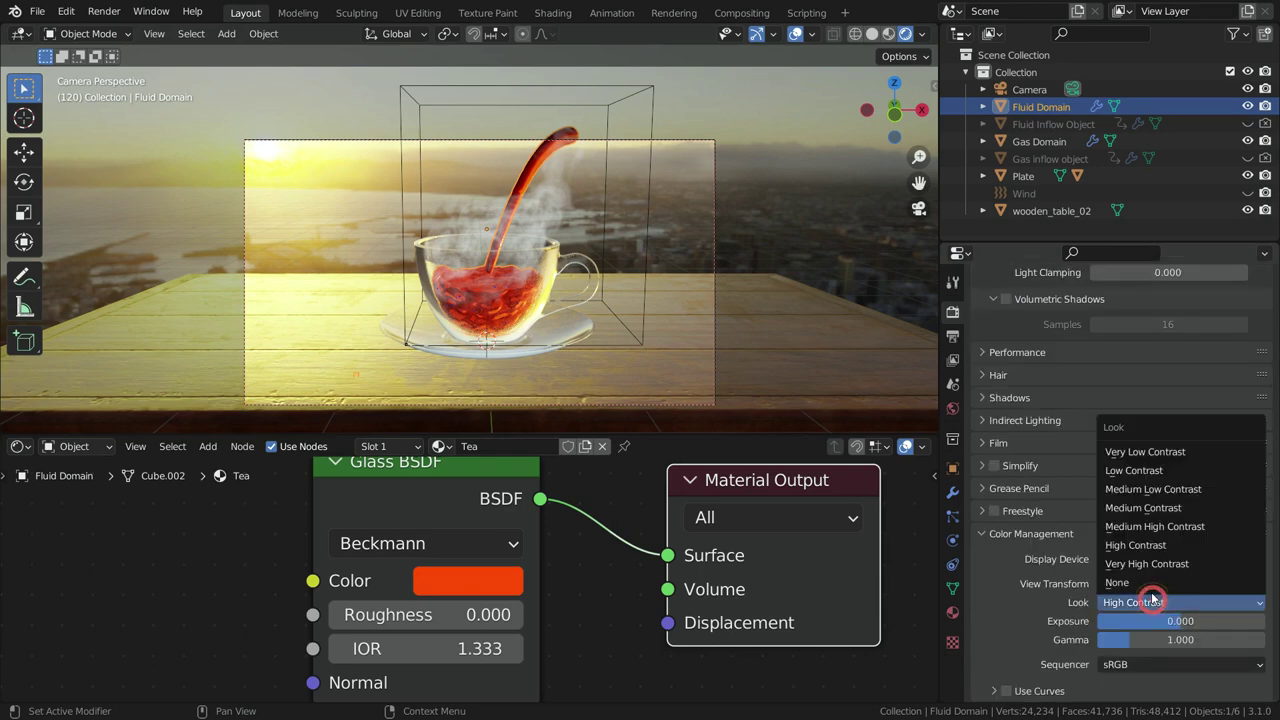
click(1153, 564)
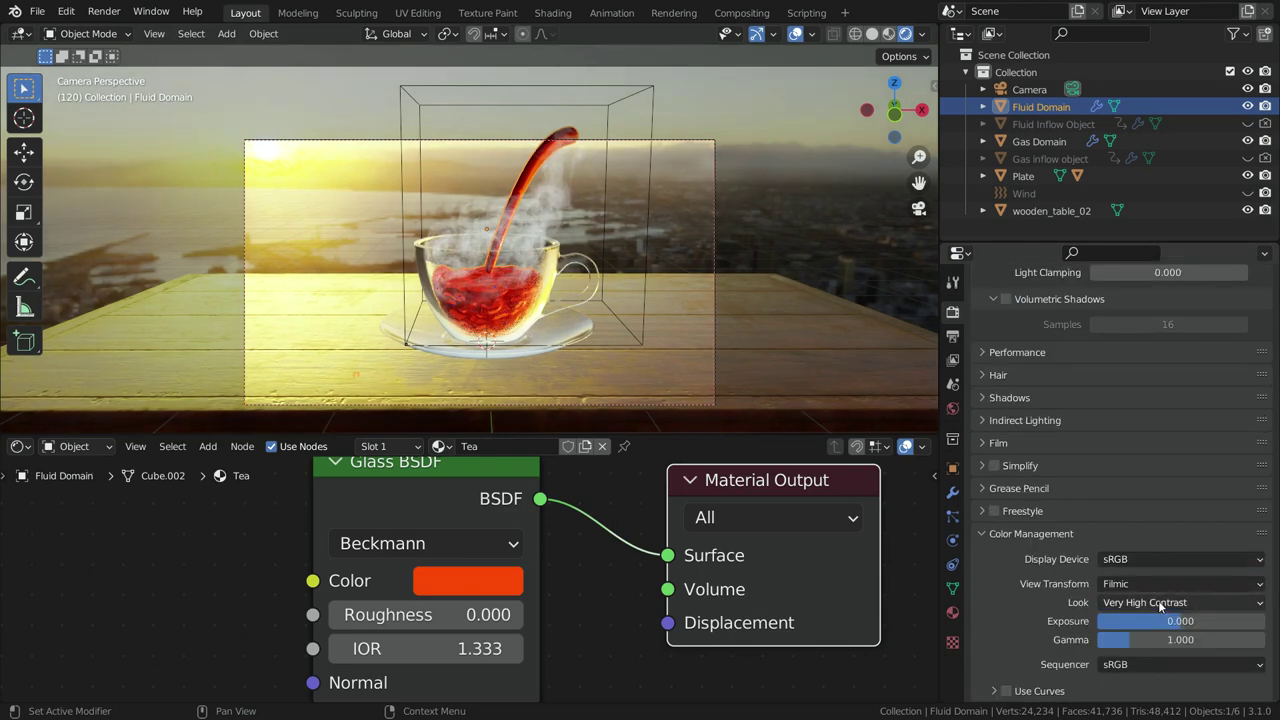
- Set the Eevee render sampling to 64 samples
scroll(1055, 560, up, 1)
scroll(1053, 555, up, 15)
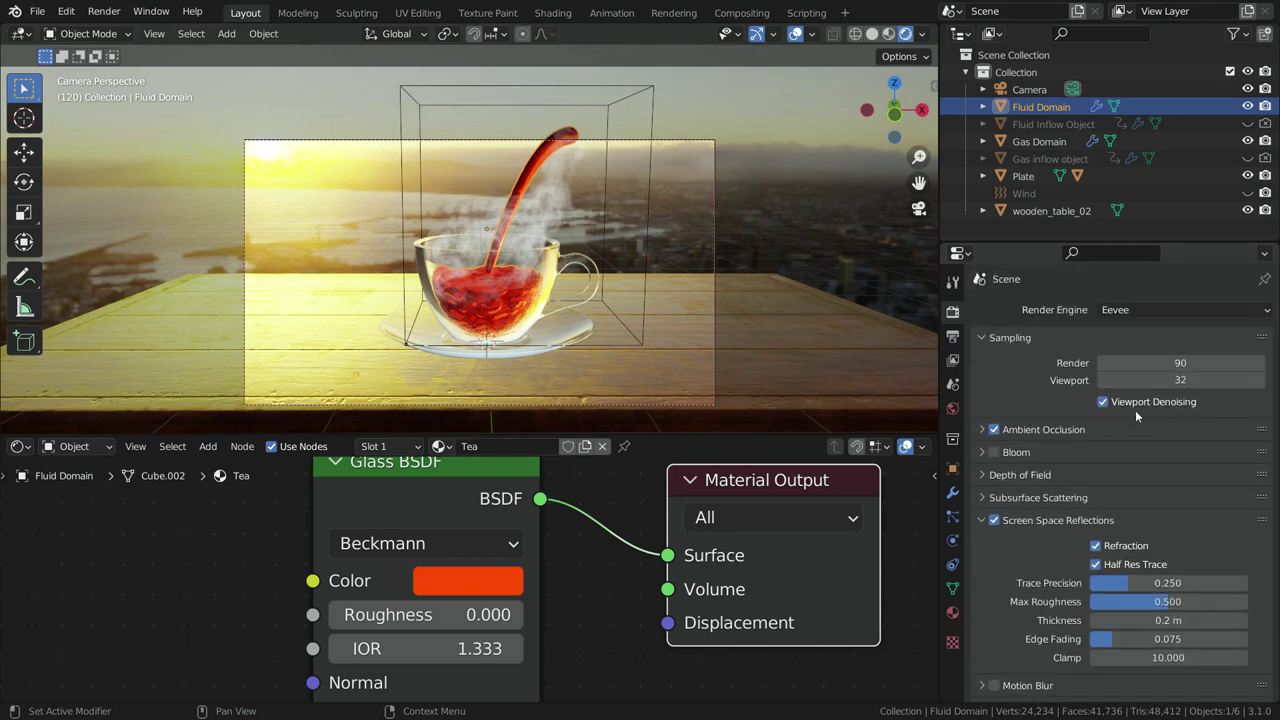
click(1193, 365)
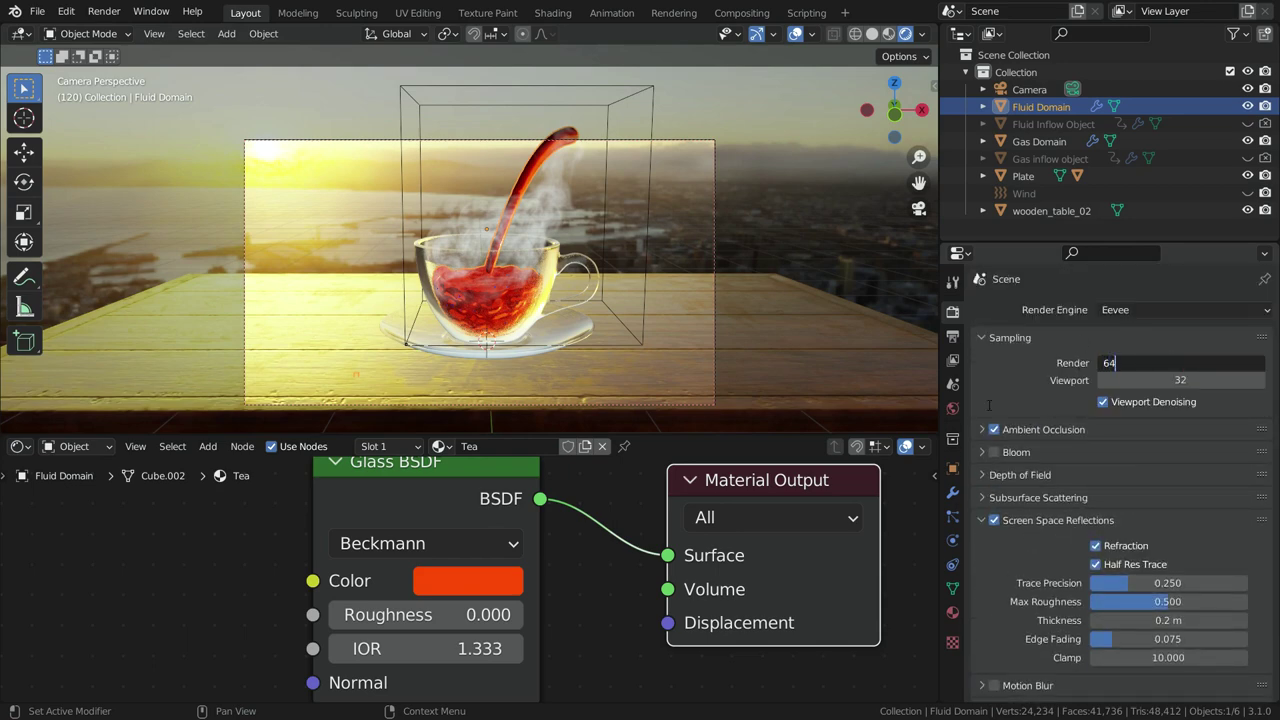
text(64)
key(Return)
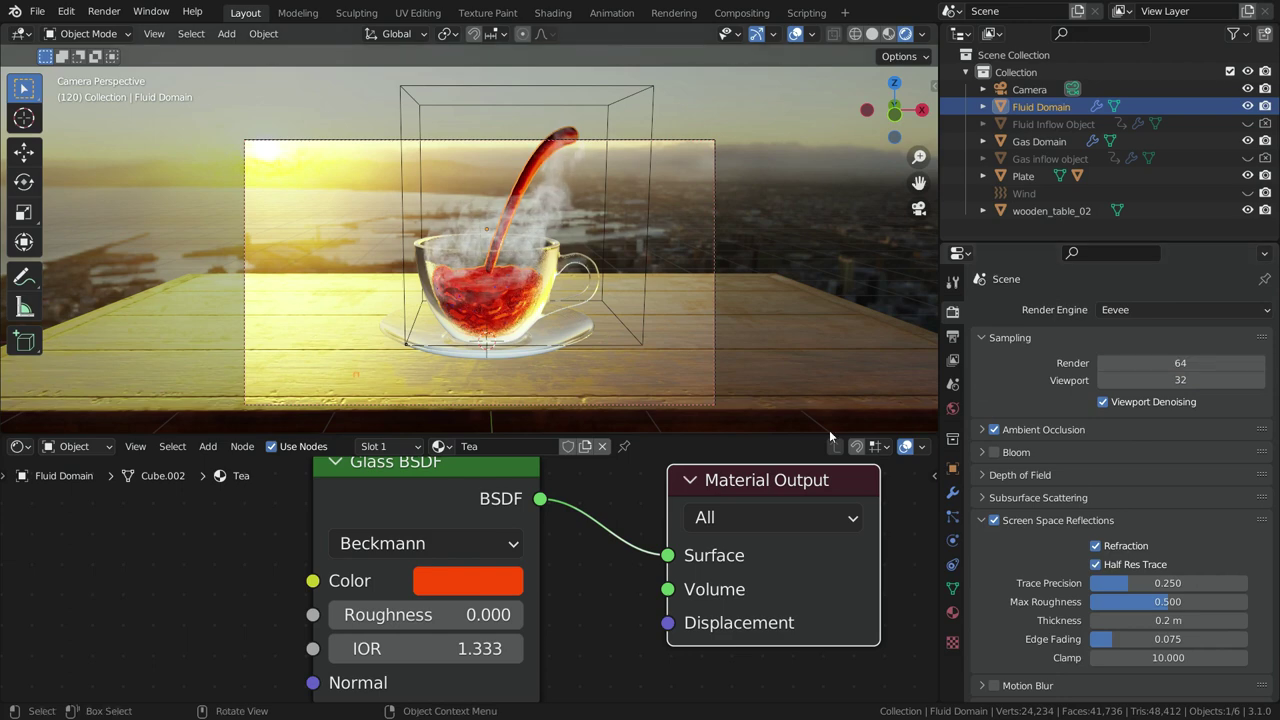
- Set the render output path to a file named "simulation render" on the Desktop
click(952, 335)
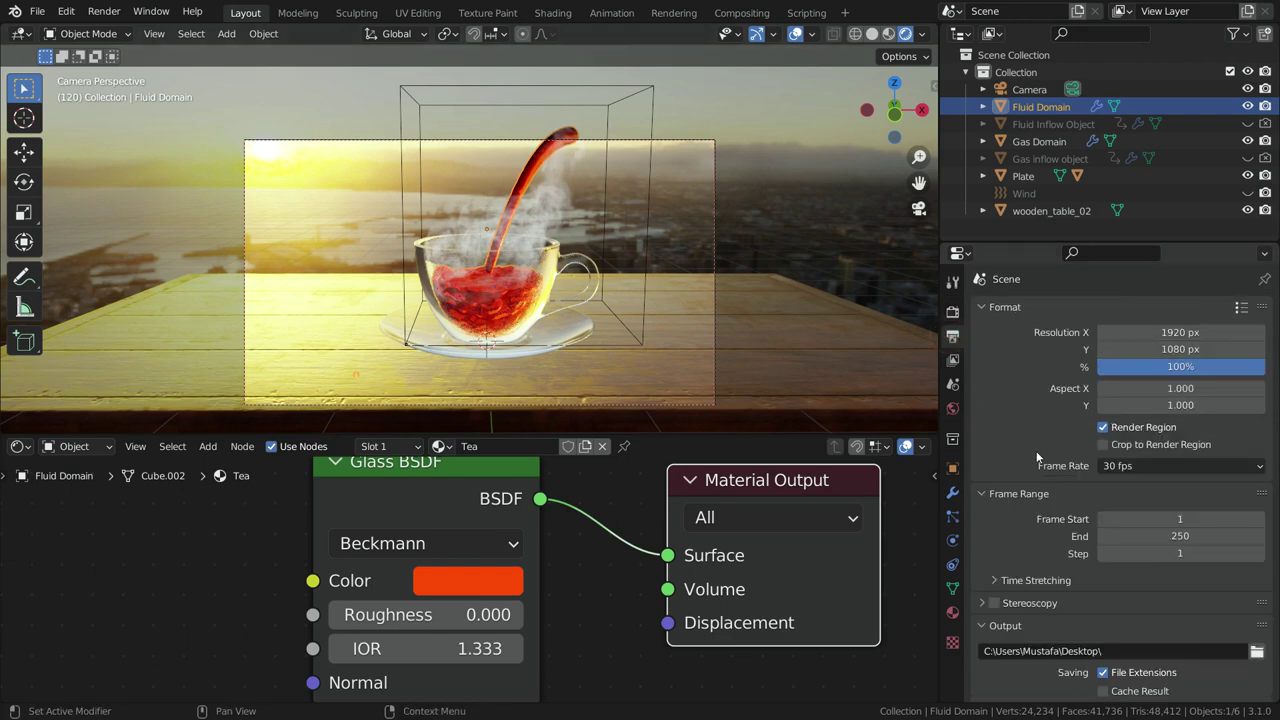
scroll(1036, 455, down, 5)
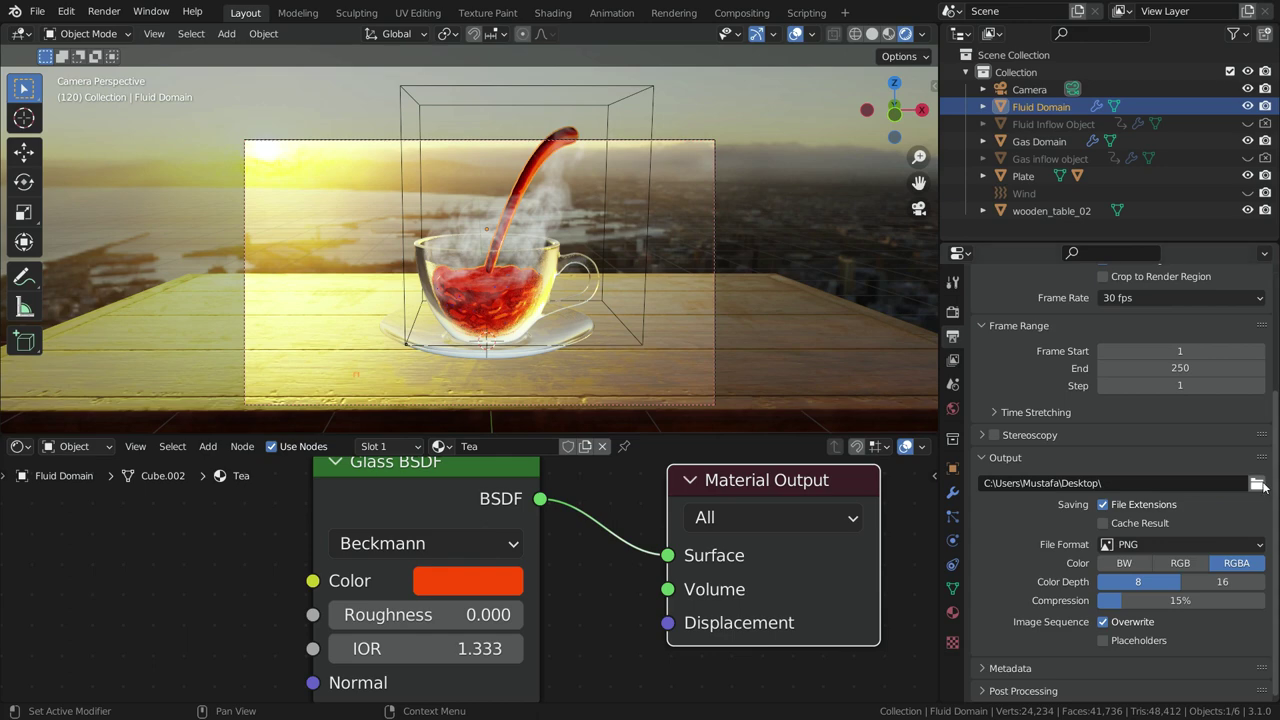
click(1257, 484)
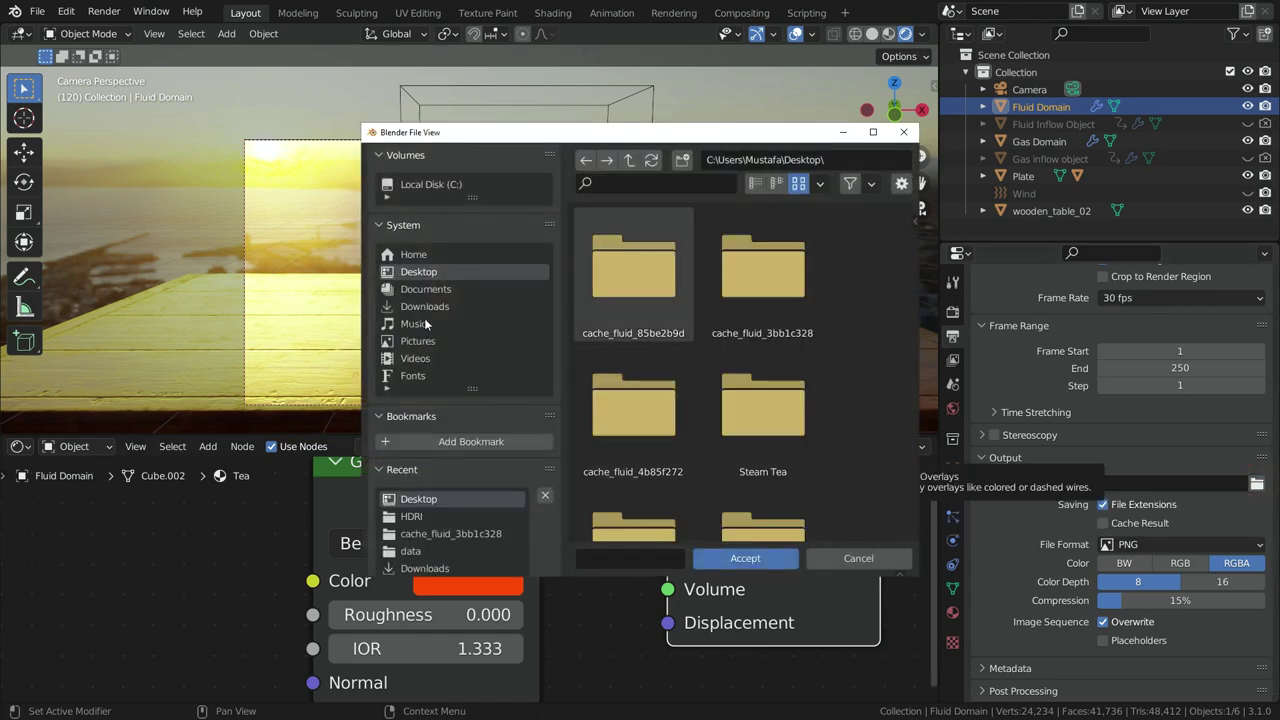
click(431, 273)
click(598, 558)
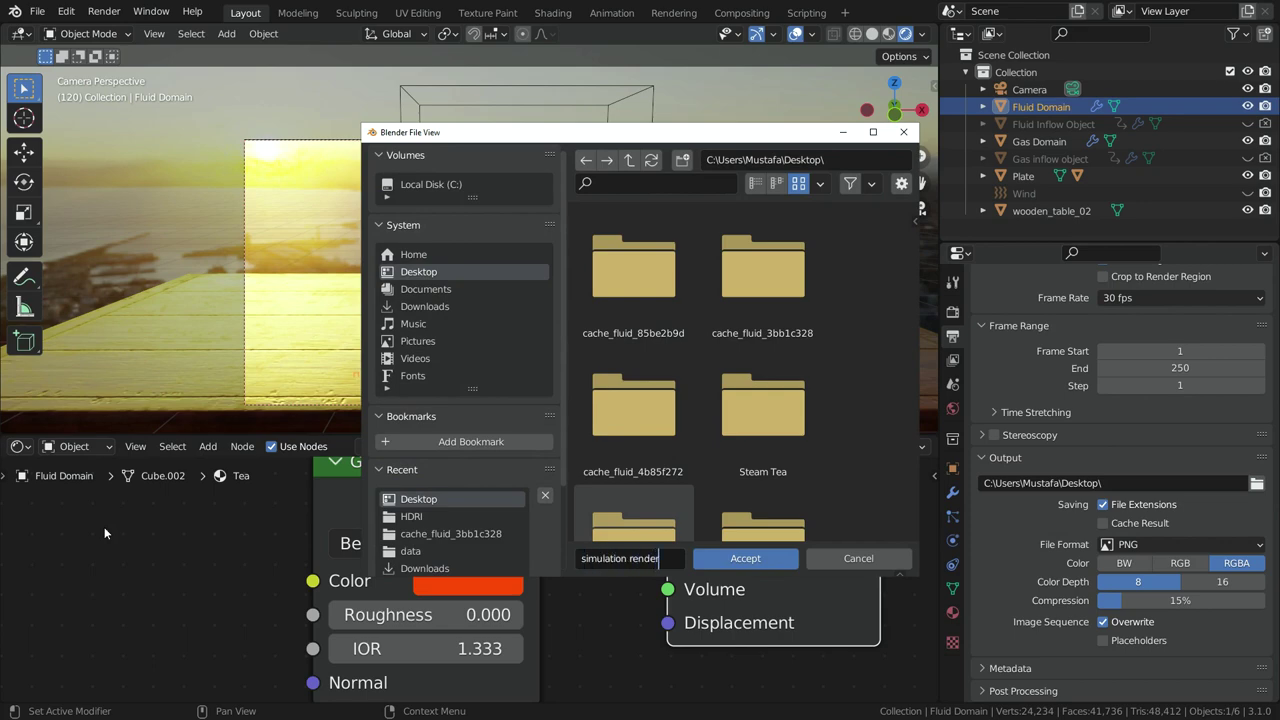
click(746, 557)
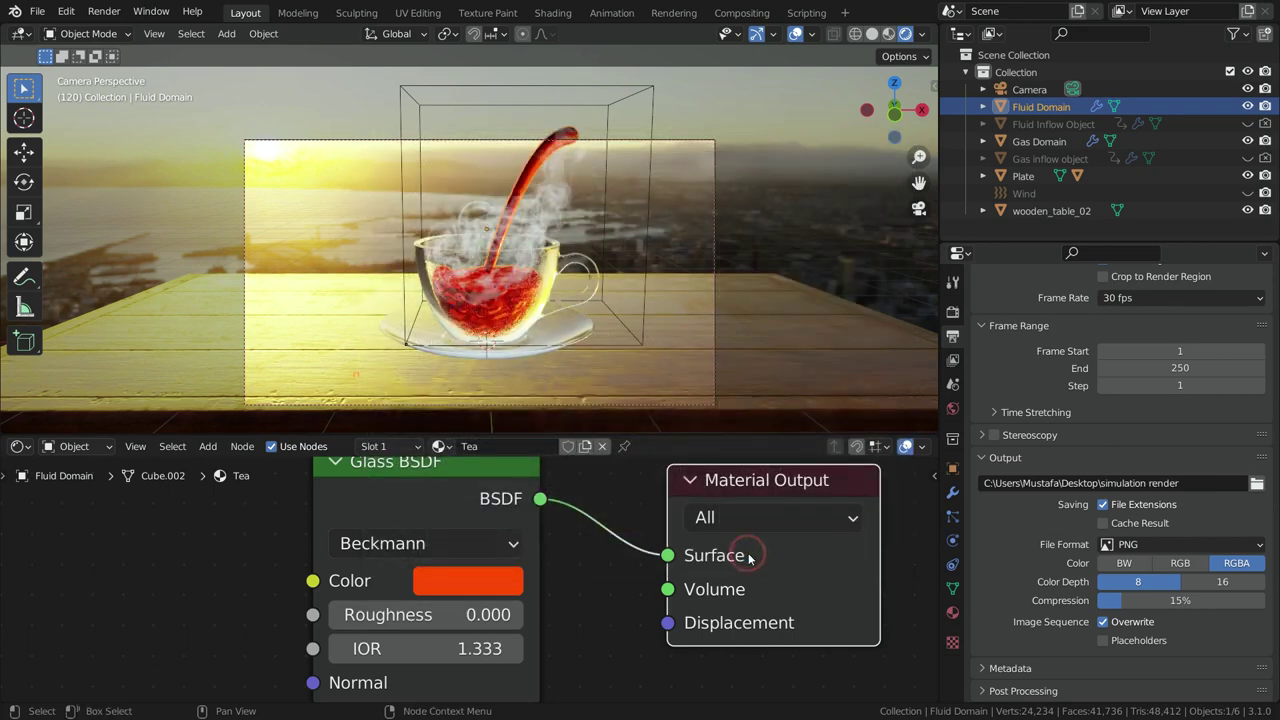
- Set the output file format to FFmpeg Video with an MPEG-4 container
click(1201, 546)
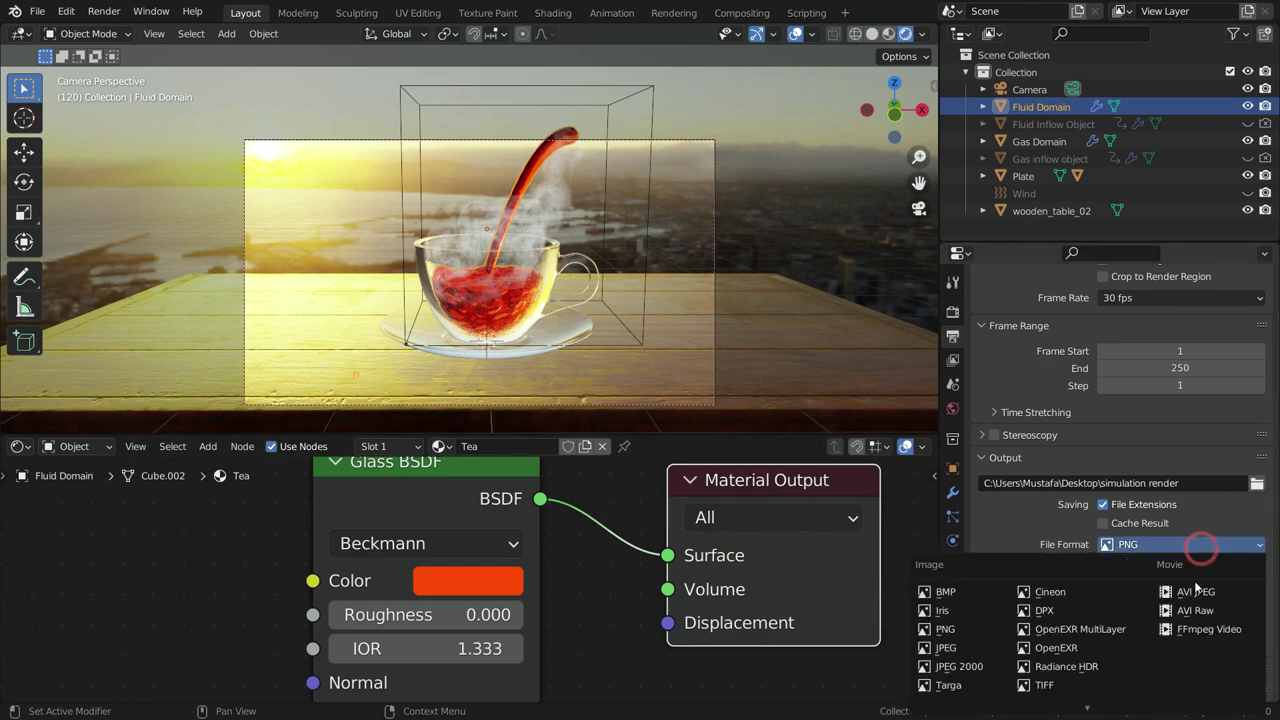
click(1204, 629)
click(1022, 645)
scroll(1018, 600, down, 3)
click(1144, 538)
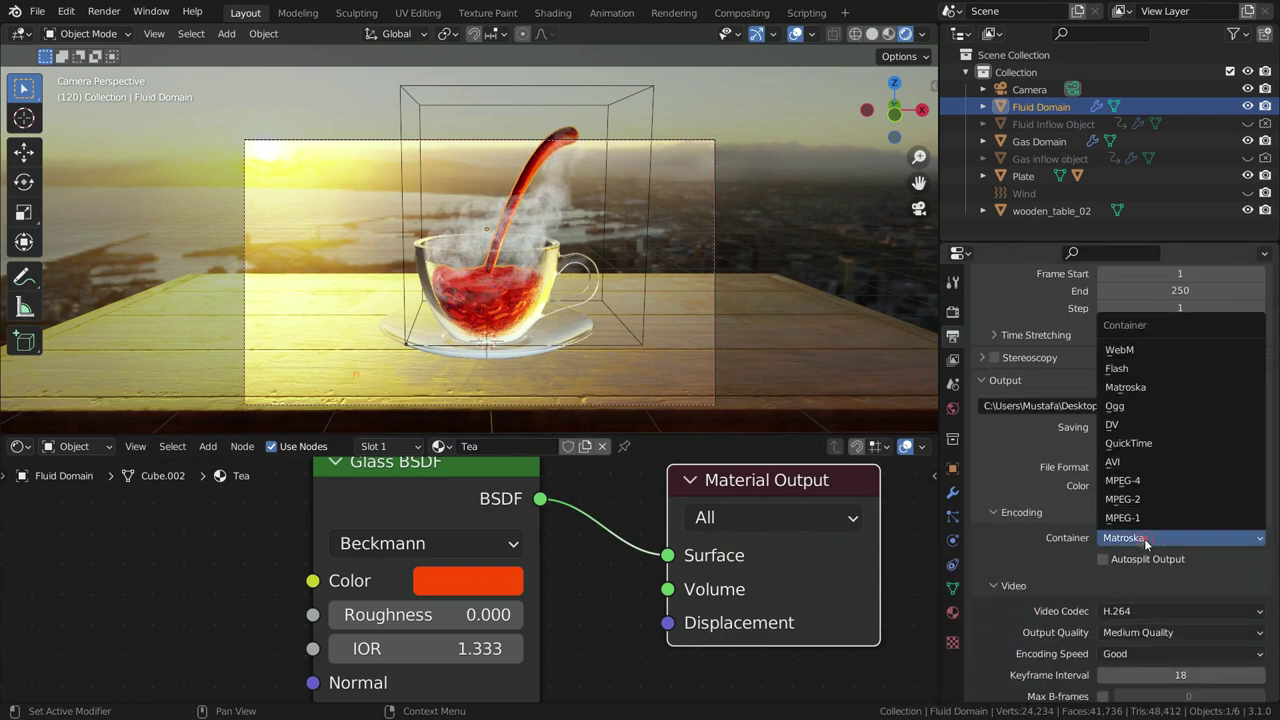
click(1148, 482)
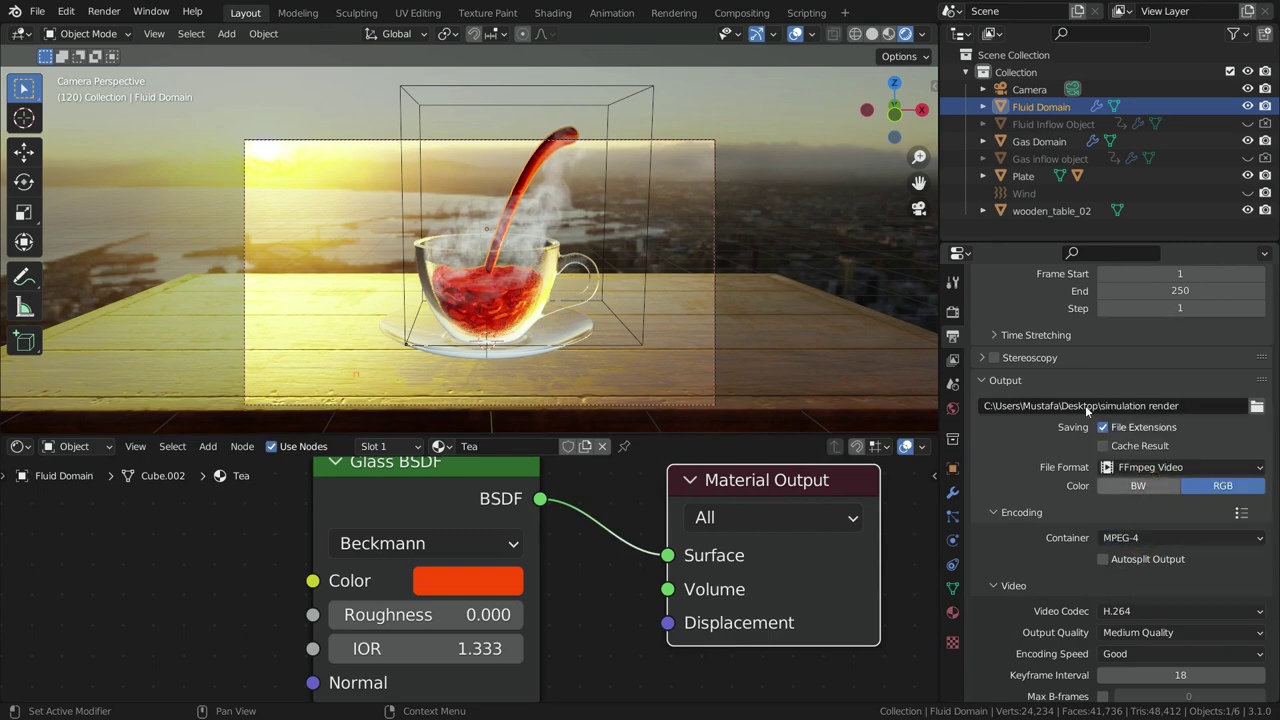
- Start rendering the full animation
click(104, 11)
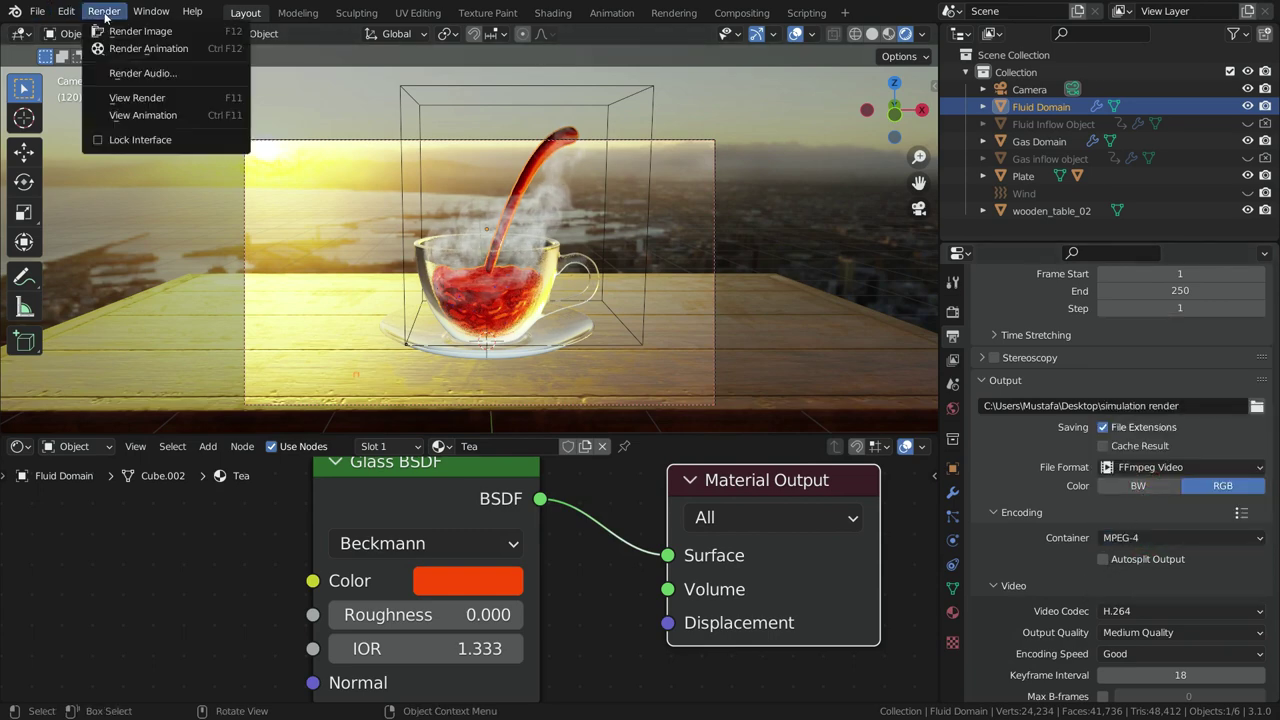
click(174, 52)
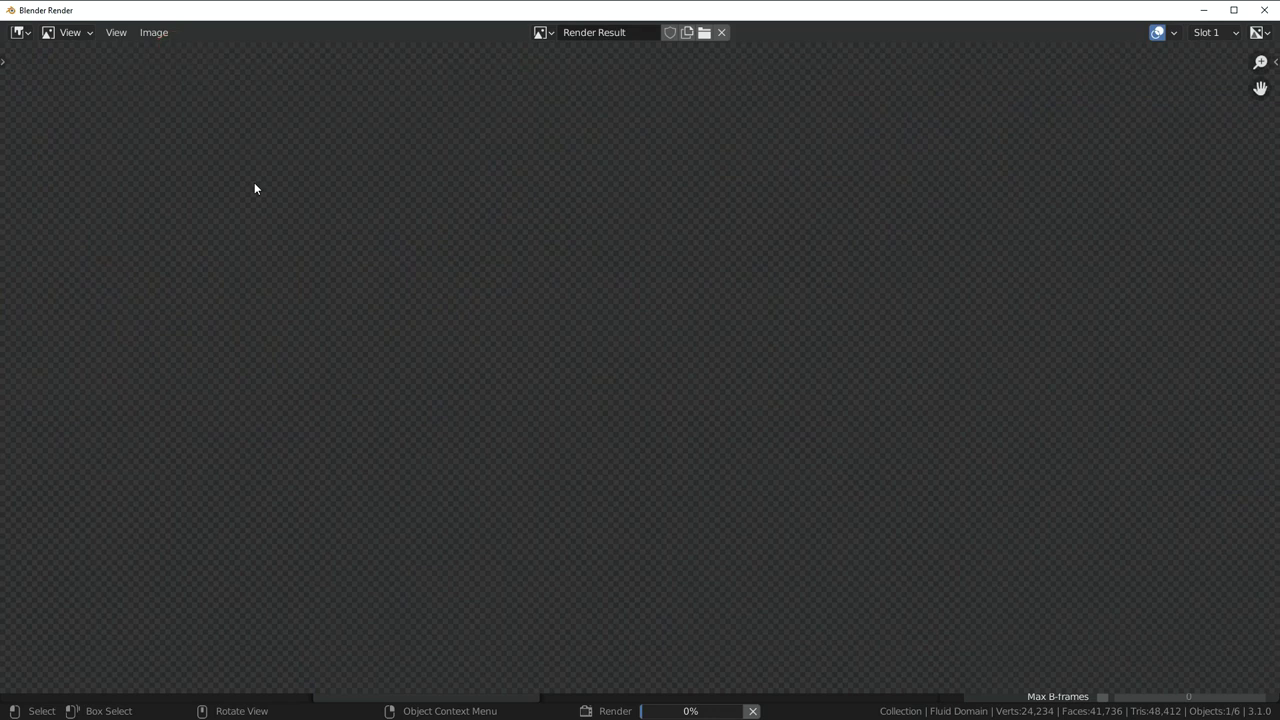